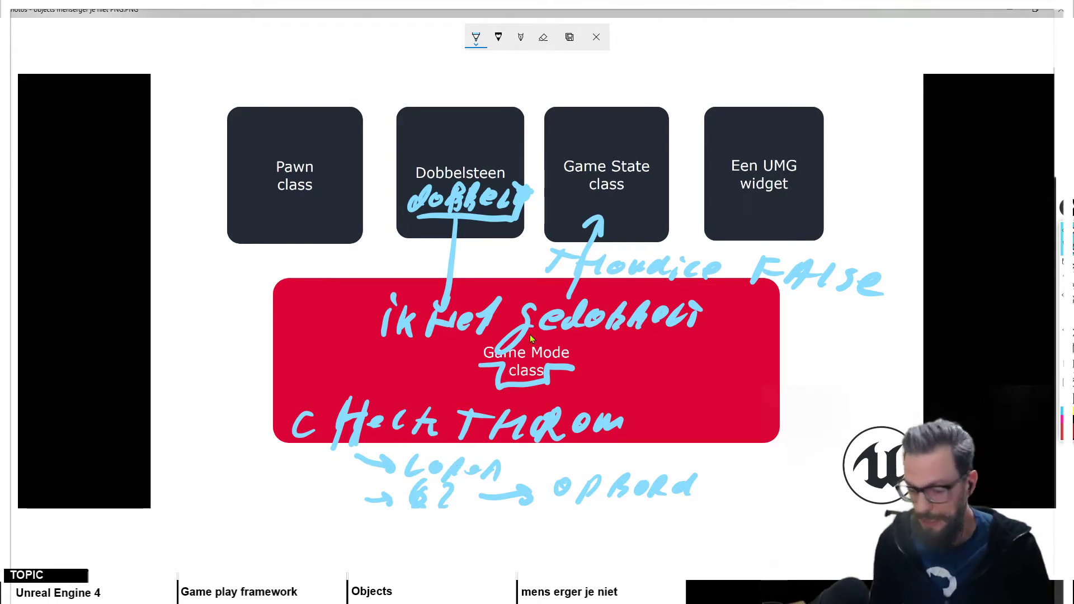
- Switch from the annotated class diagram in Photos to the Unreal Editor window
key("alt+Tab")
key("alt+Tab")
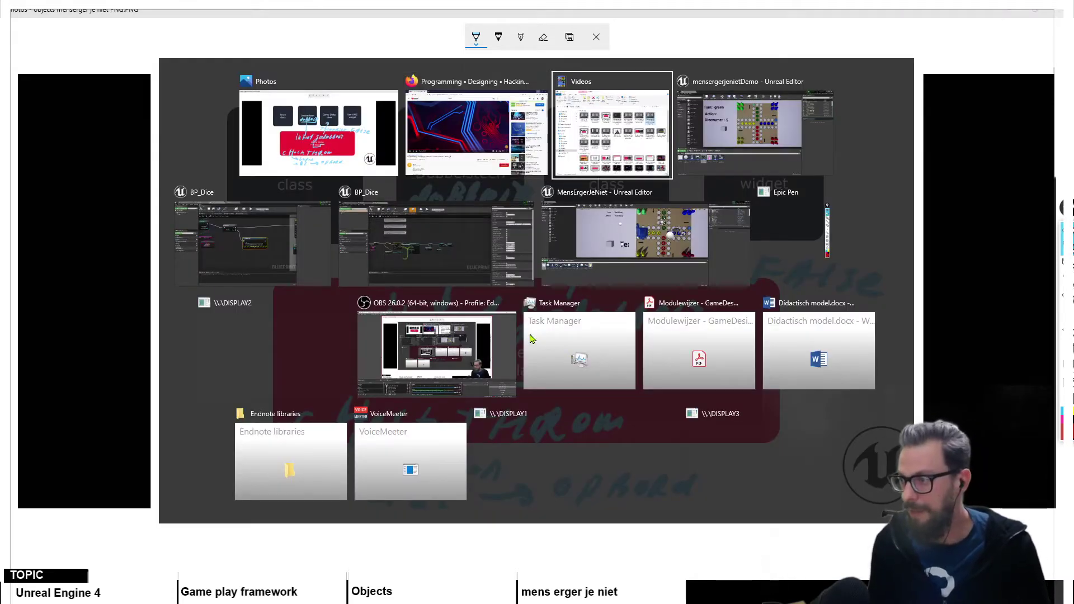
key("alt+Tab")
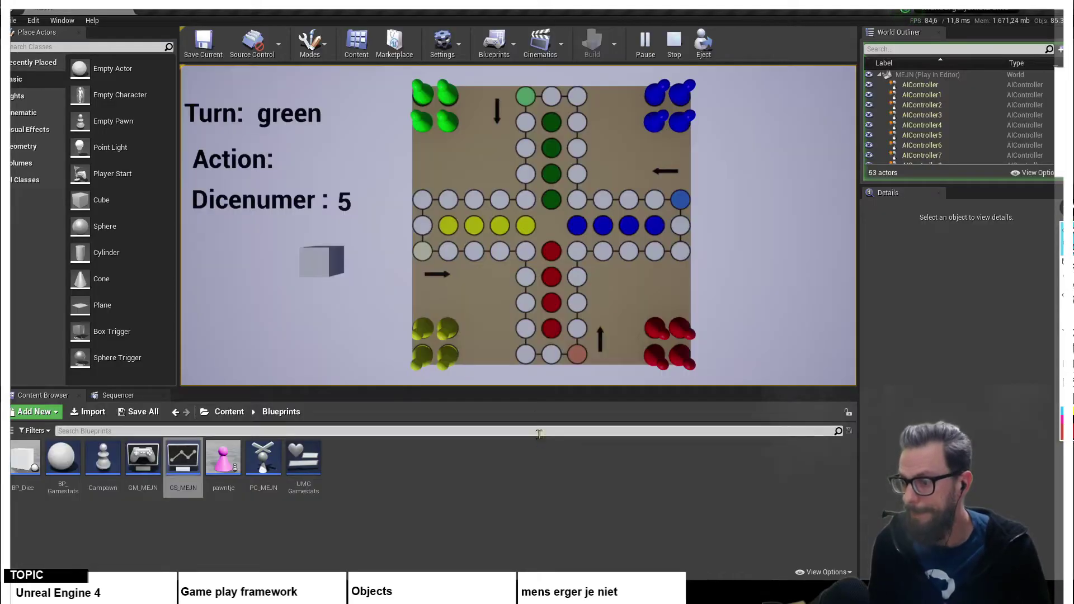
- Open the GM_MEJN game mode blueprint and stop the running simulation
double_click(149, 469)
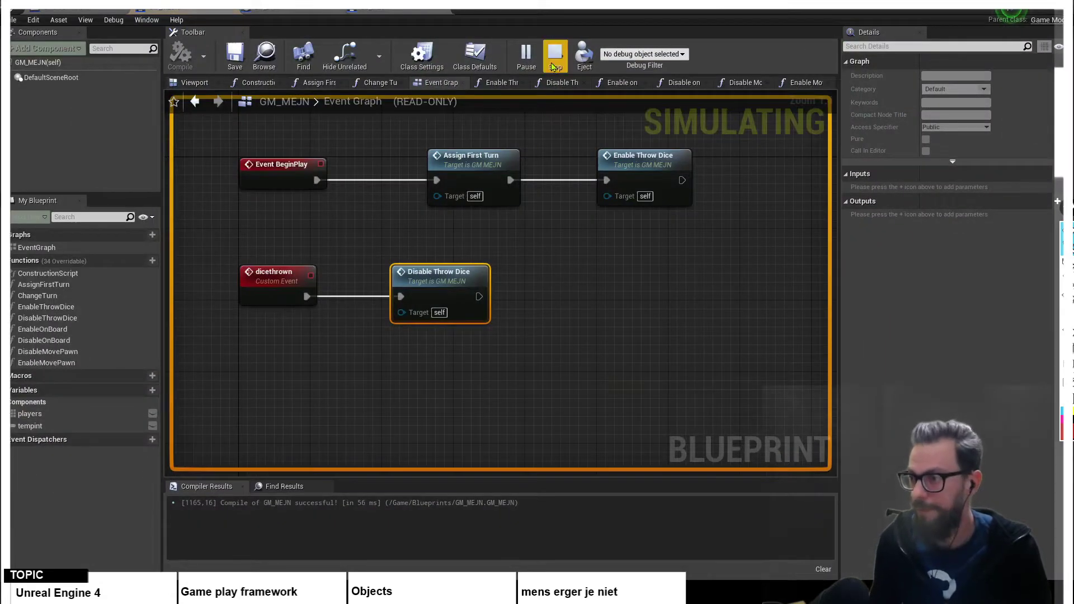
left_click(555, 56)
left_click(583, 393)
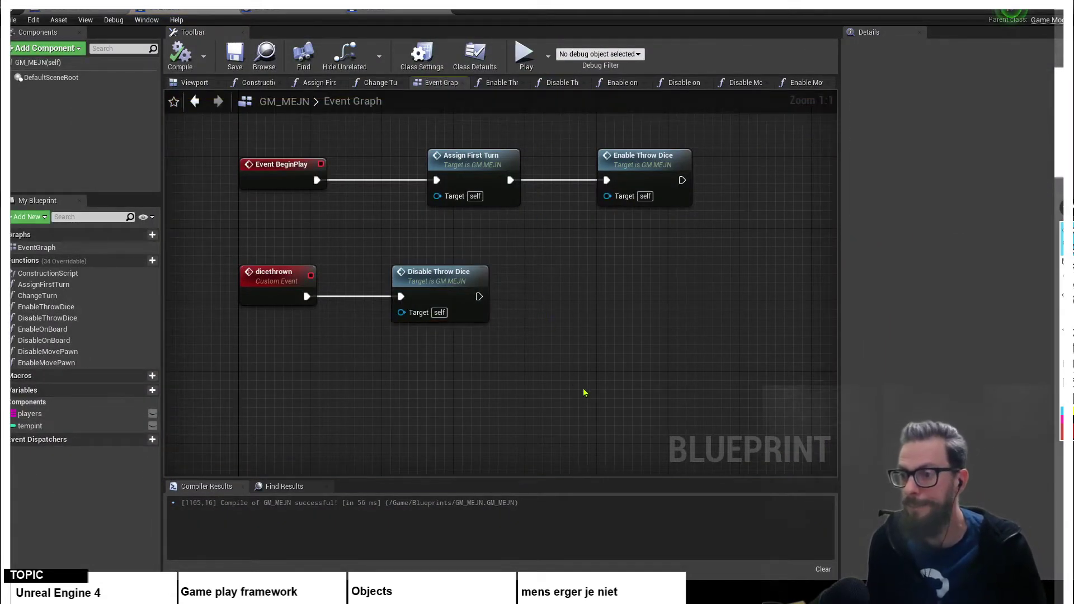
scroll(584, 392, "down", 1)
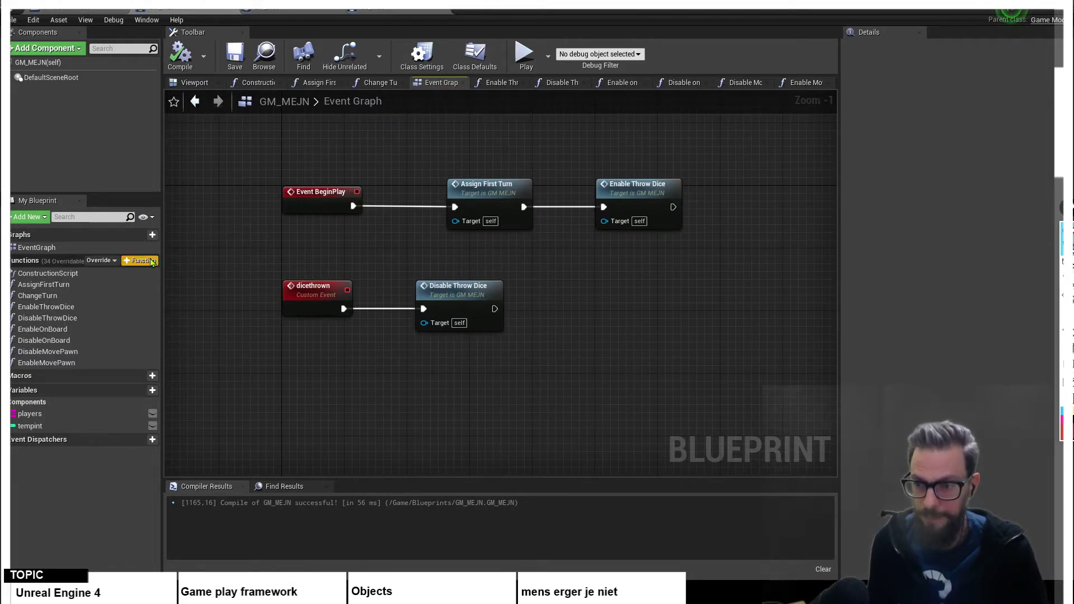
- Add a new function named CheckThrow to GM_MEJN
left_click(151, 261)
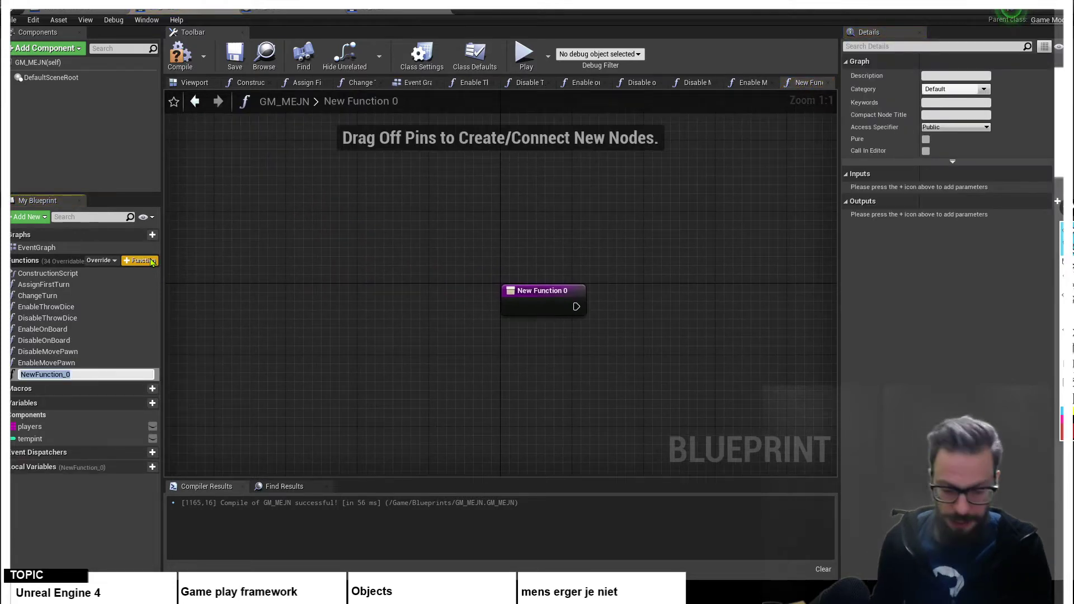
type("CheckT")
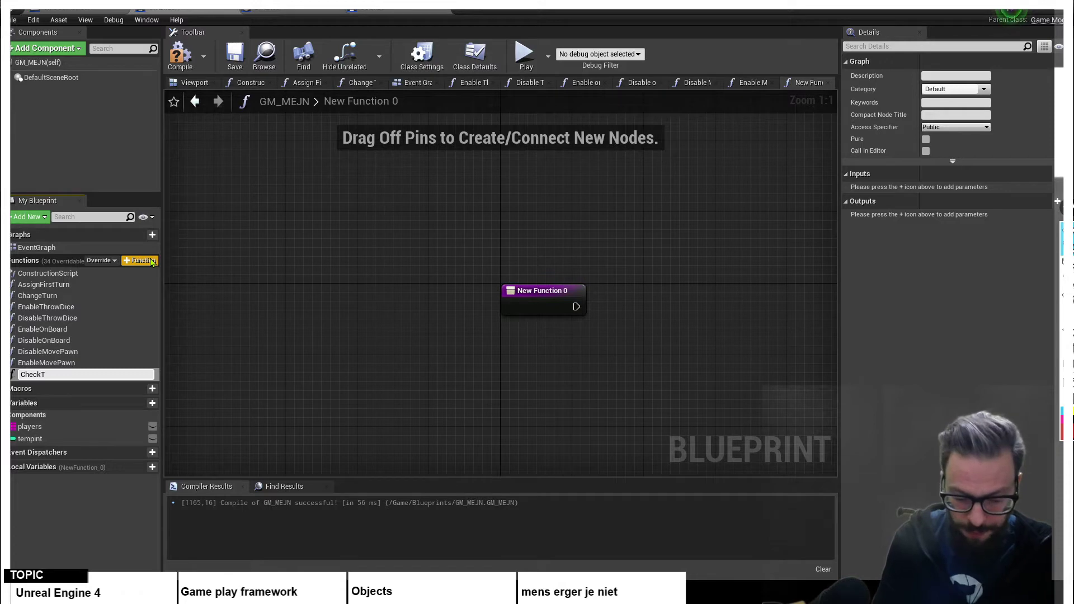
type("hrow")
key("Return")
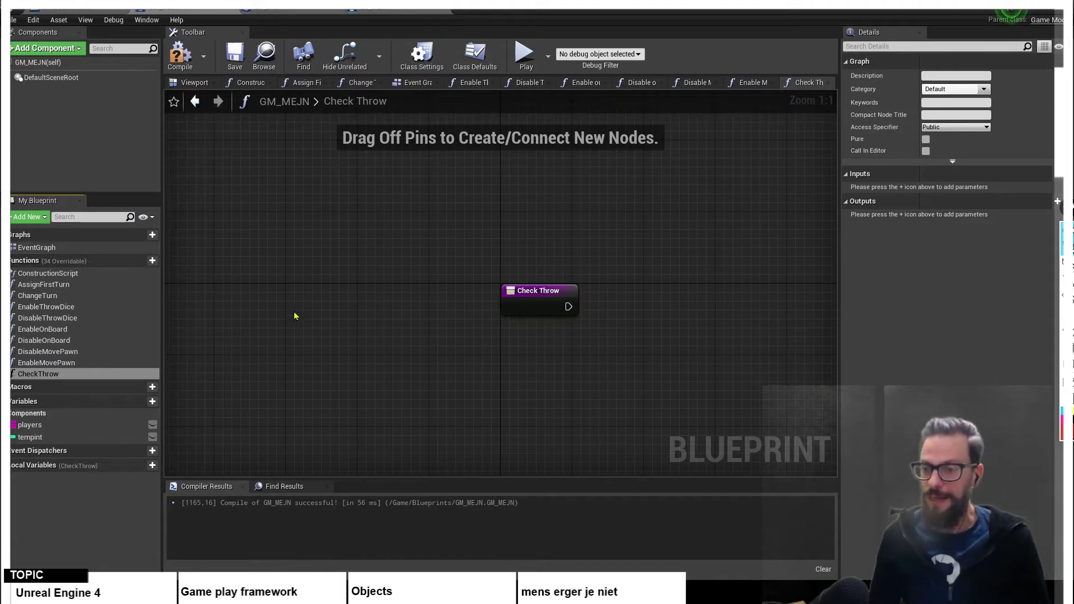
right_click_drag(503, 372, 319, 280)
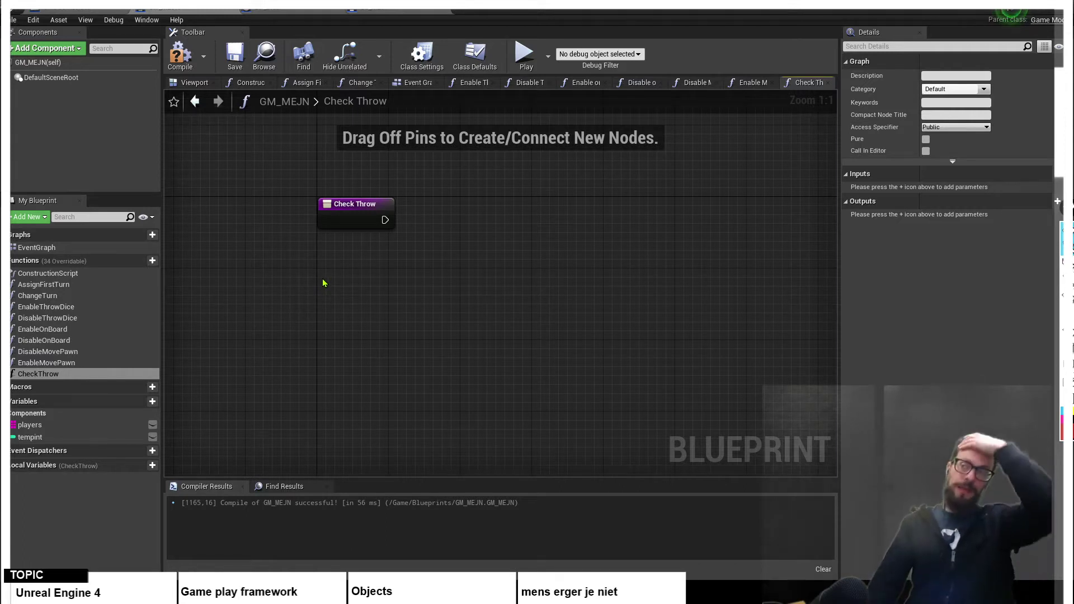
right_click_drag(465, 316, 388, 317)
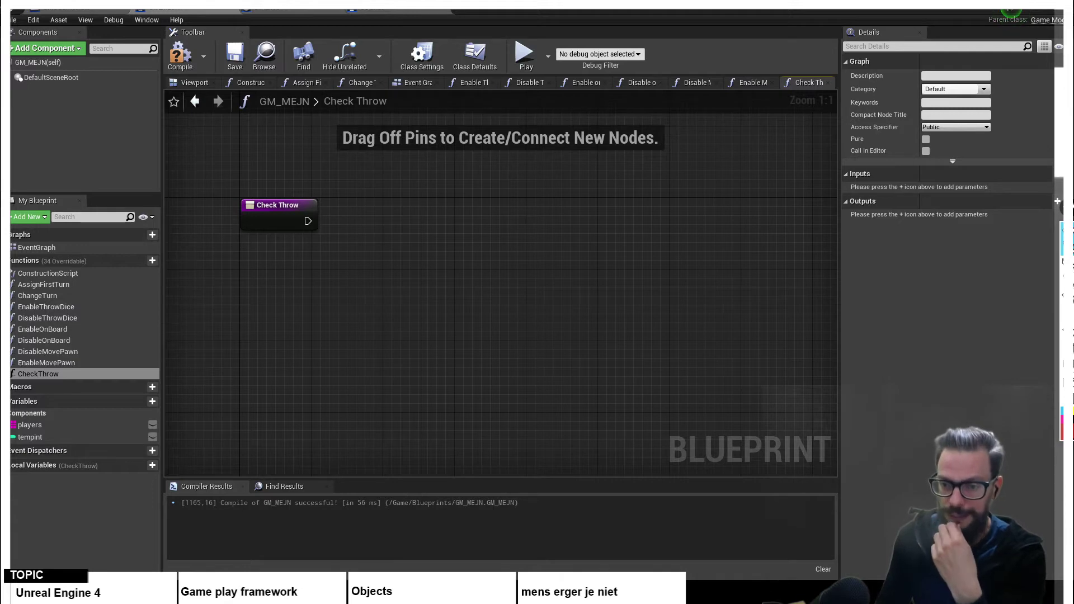
- In GS_MEJN, create a yellowstats variable as a String-to-Integer map
left_click(414, 7)
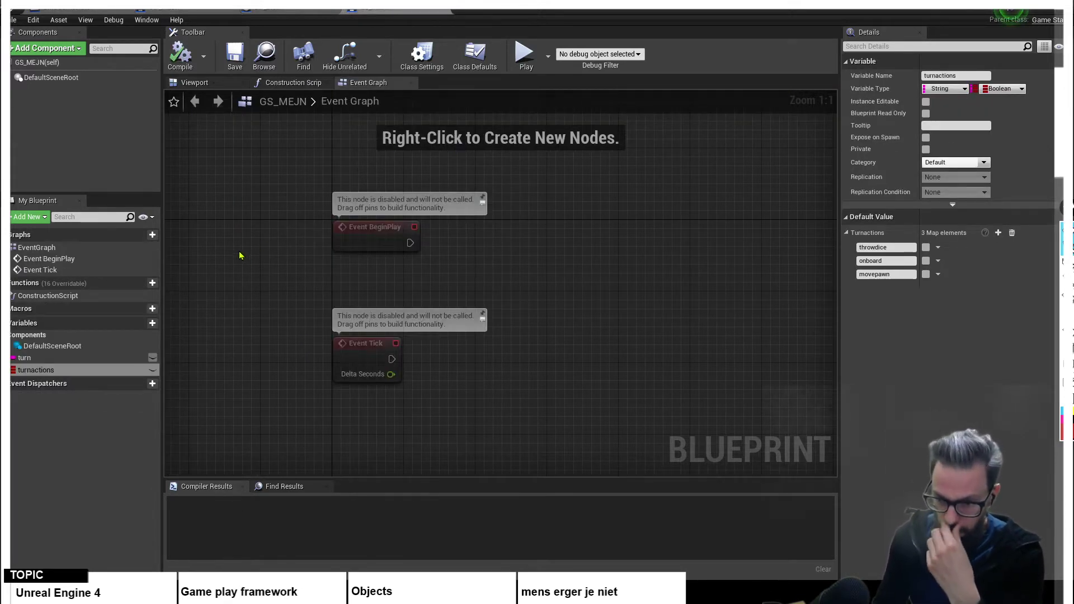
left_click(152, 324)
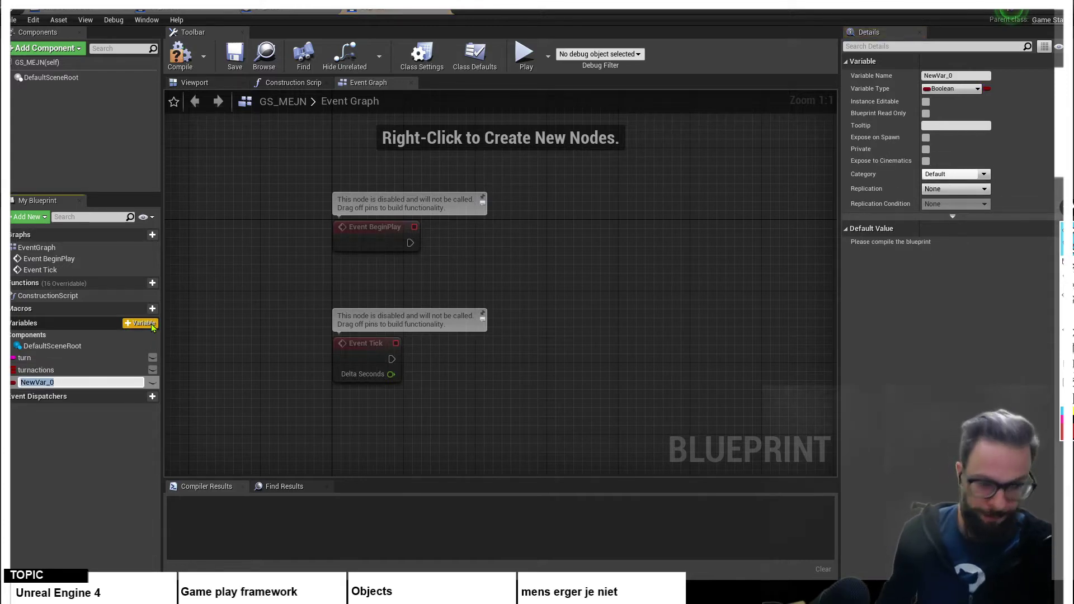
type("yellow")
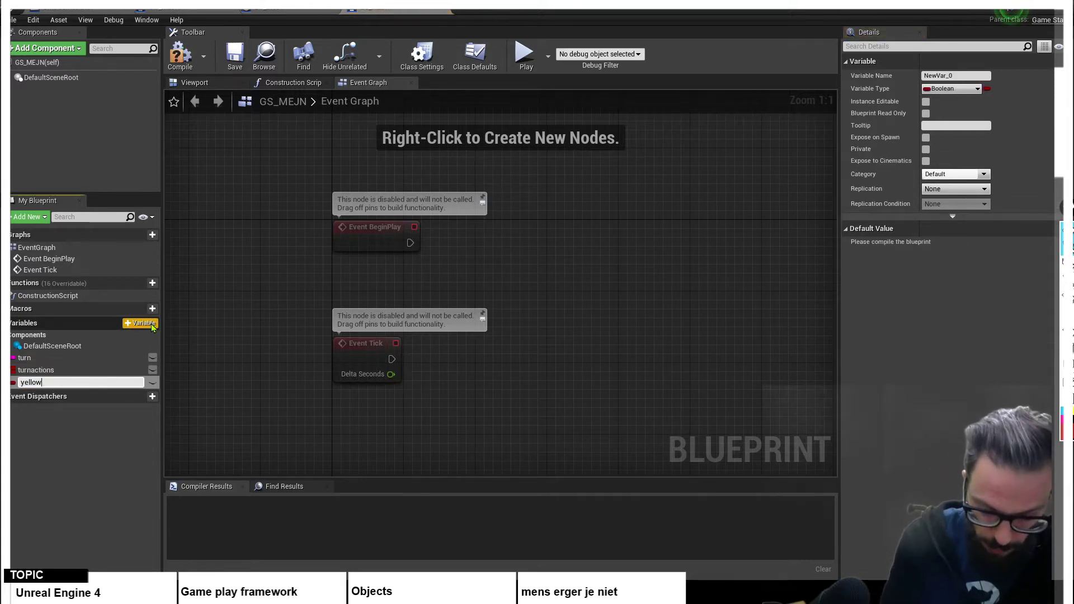
type("stats")
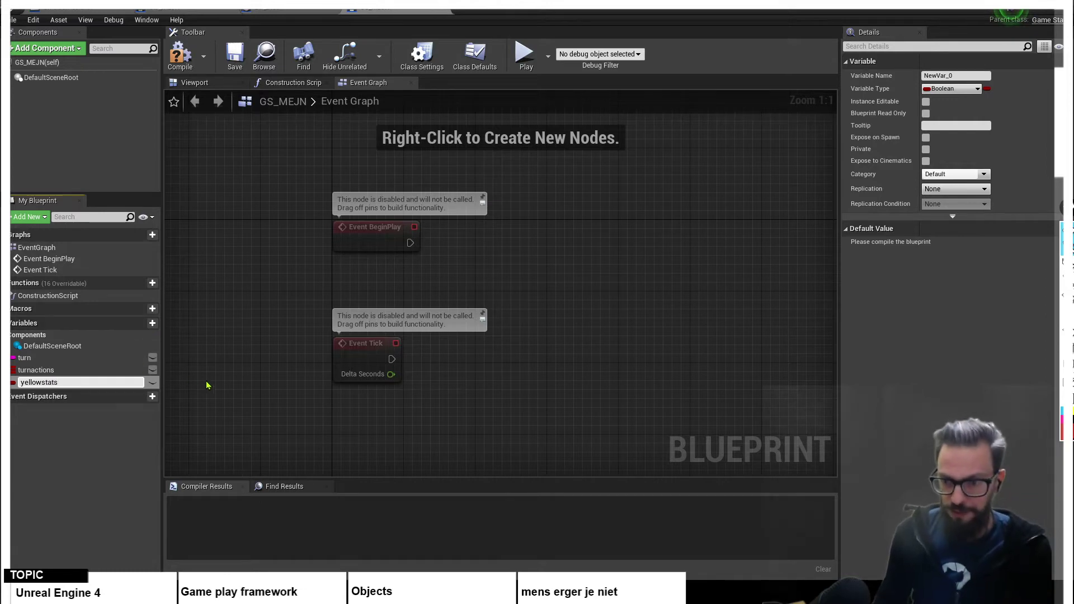
key("Return")
left_click(20, 369)
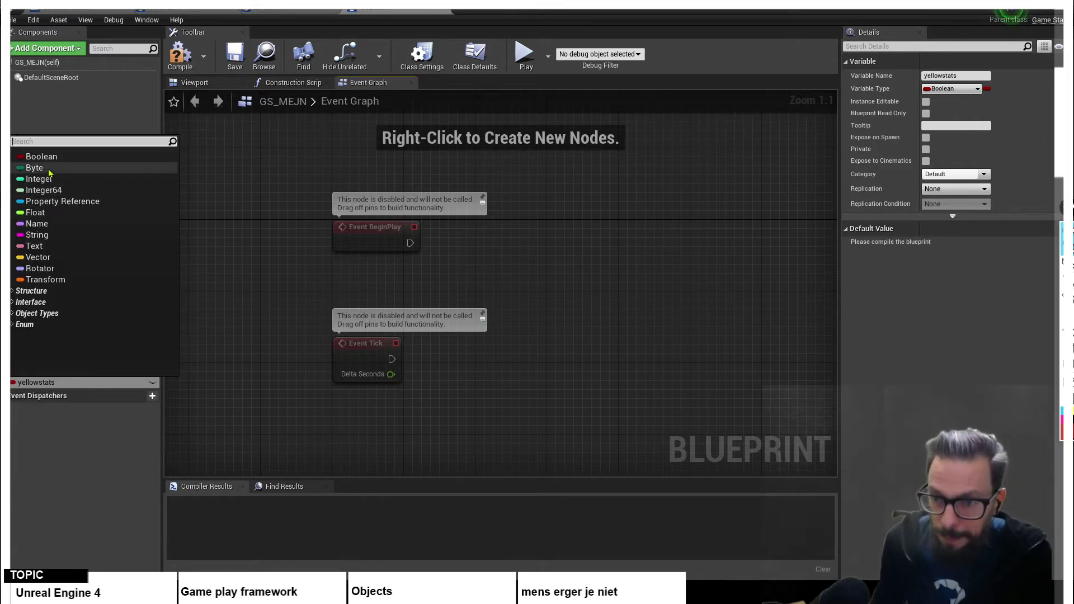
left_click(41, 236)
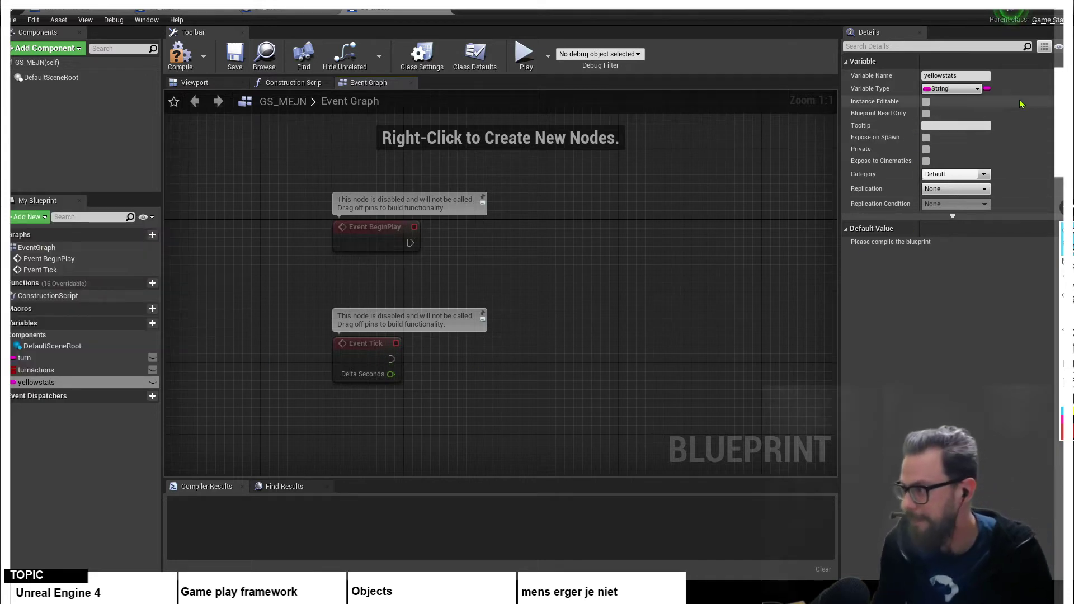
left_click(988, 89)
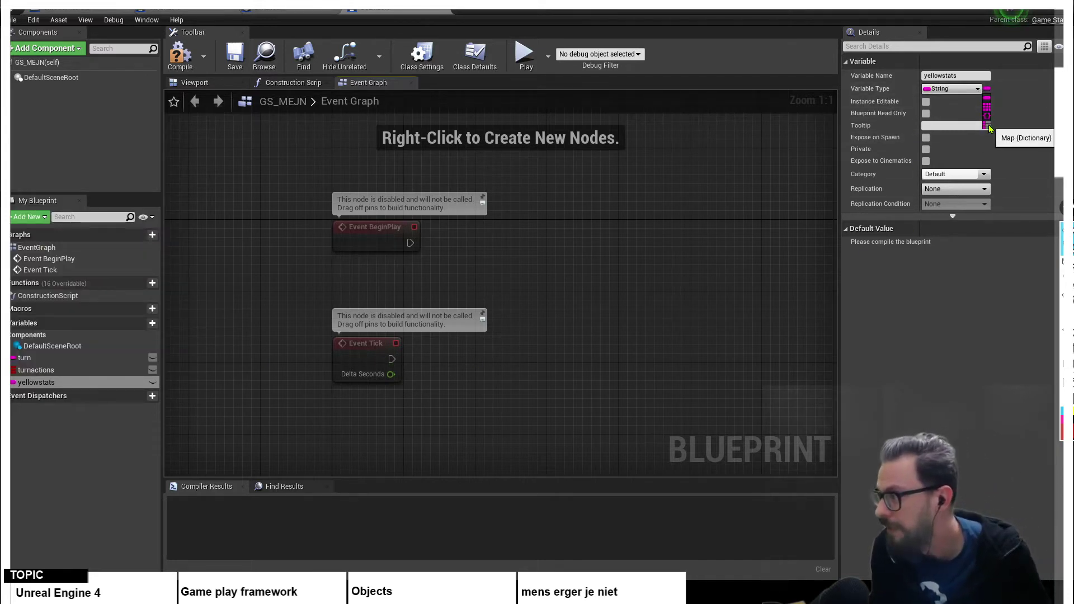
left_click(989, 126)
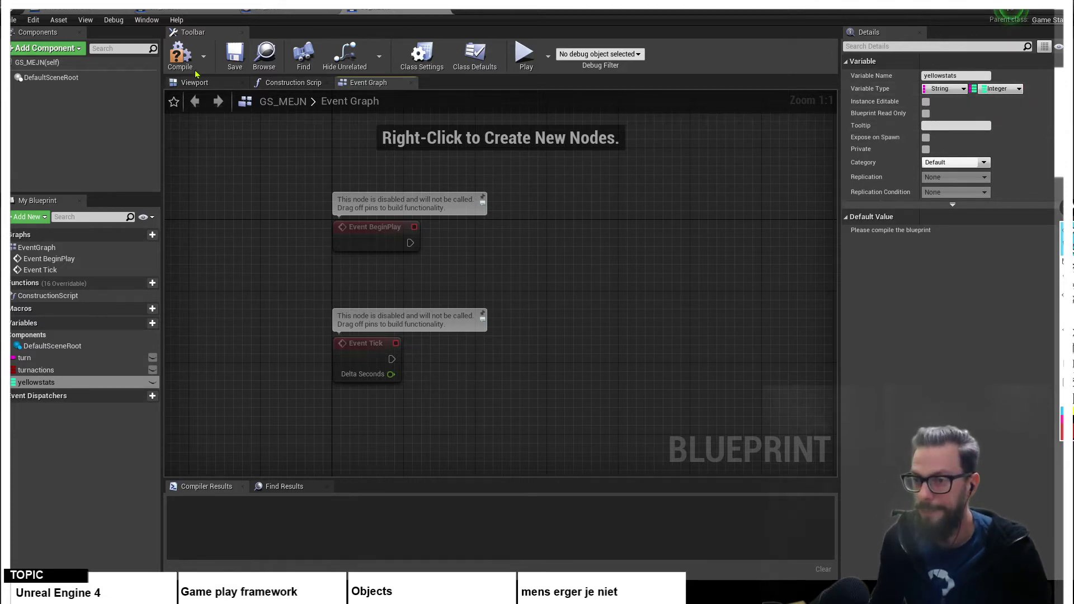
- Compile, add an 'onboard' entry to yellowstats' default value, and compile again
left_click(181, 56)
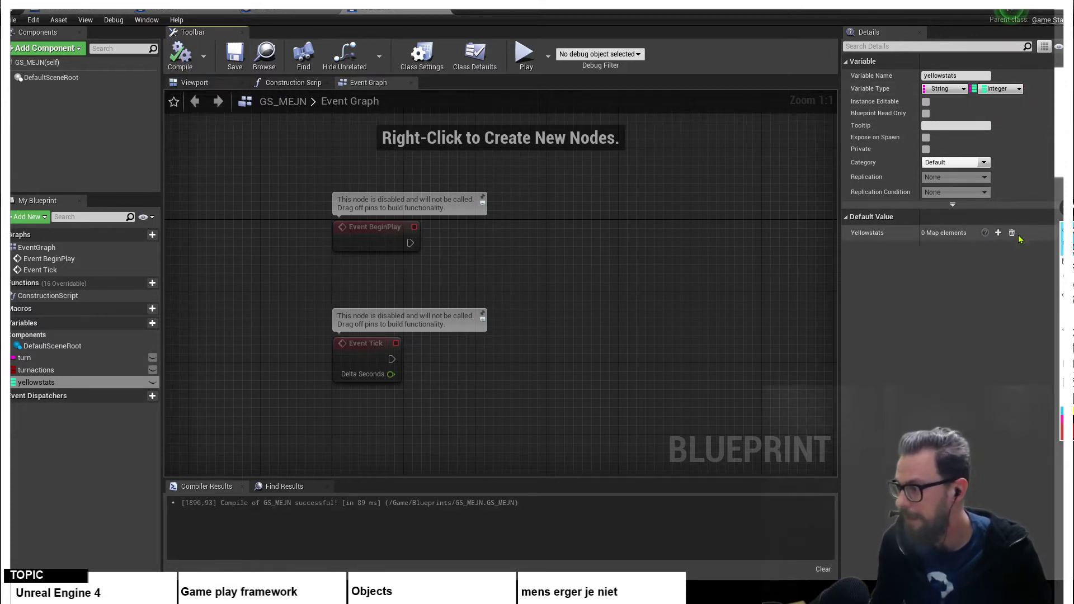
left_click(999, 233)
left_click(908, 248)
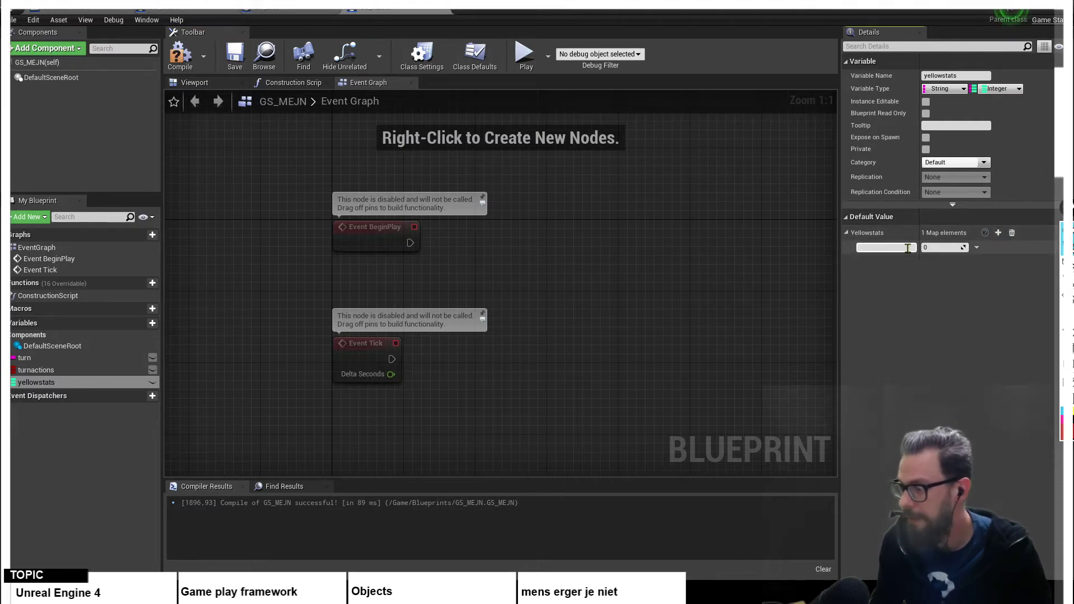
type("onb")
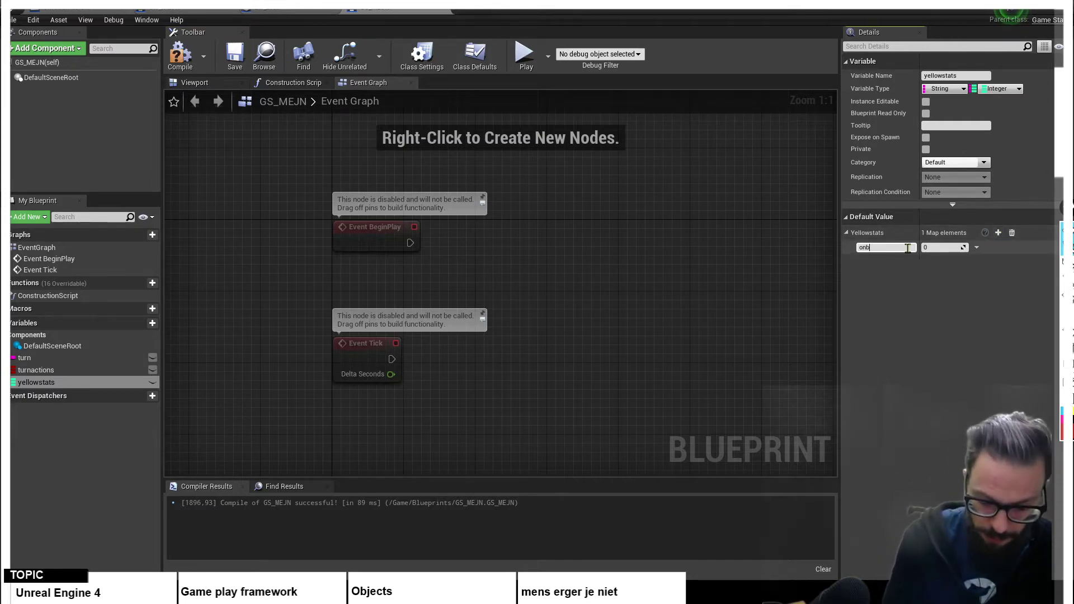
type("oard")
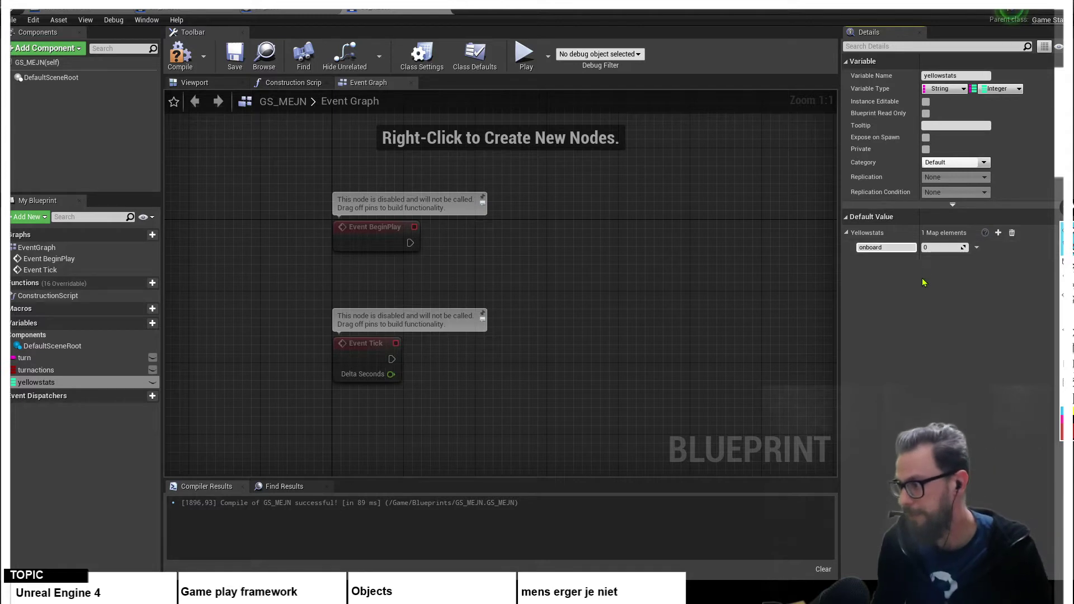
key("Return")
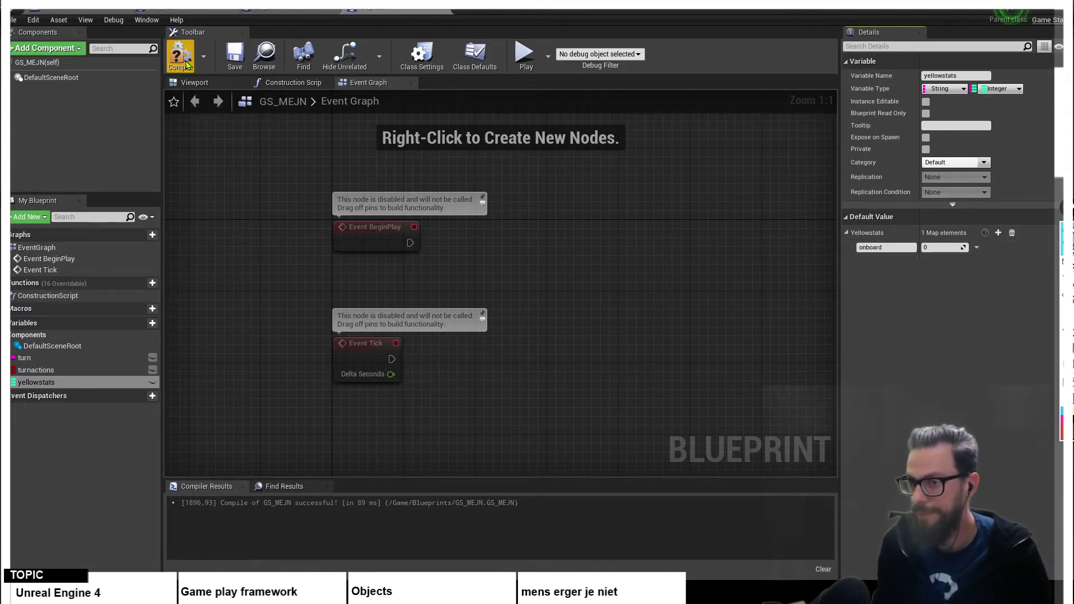
left_click(180, 54)
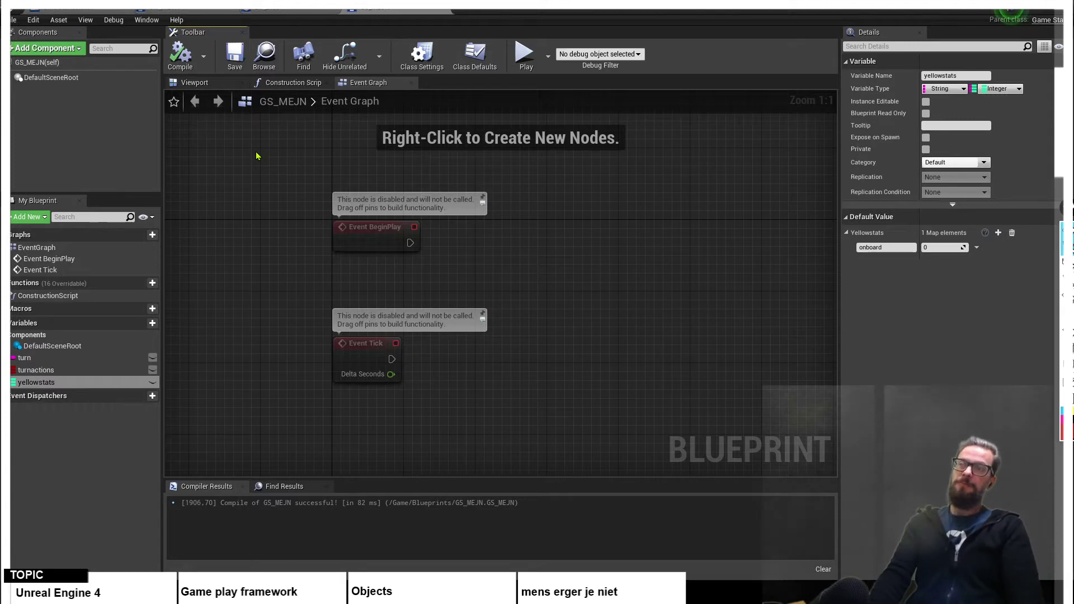
- Duplicate yellowstats as greenstats, then duplicate greenstats as bluestats
right_click(40, 383)
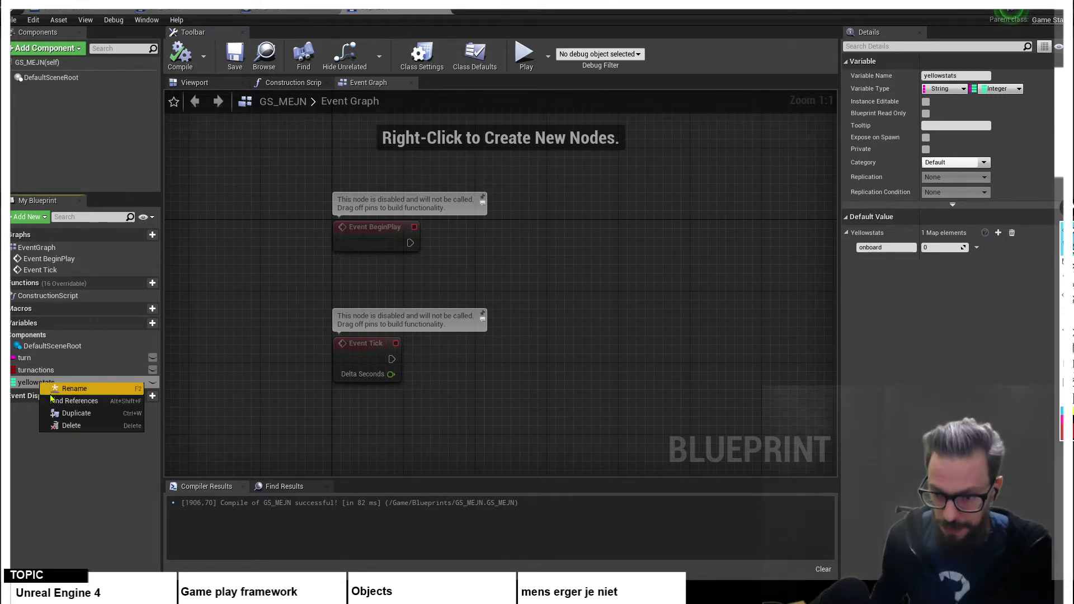
left_click(73, 413)
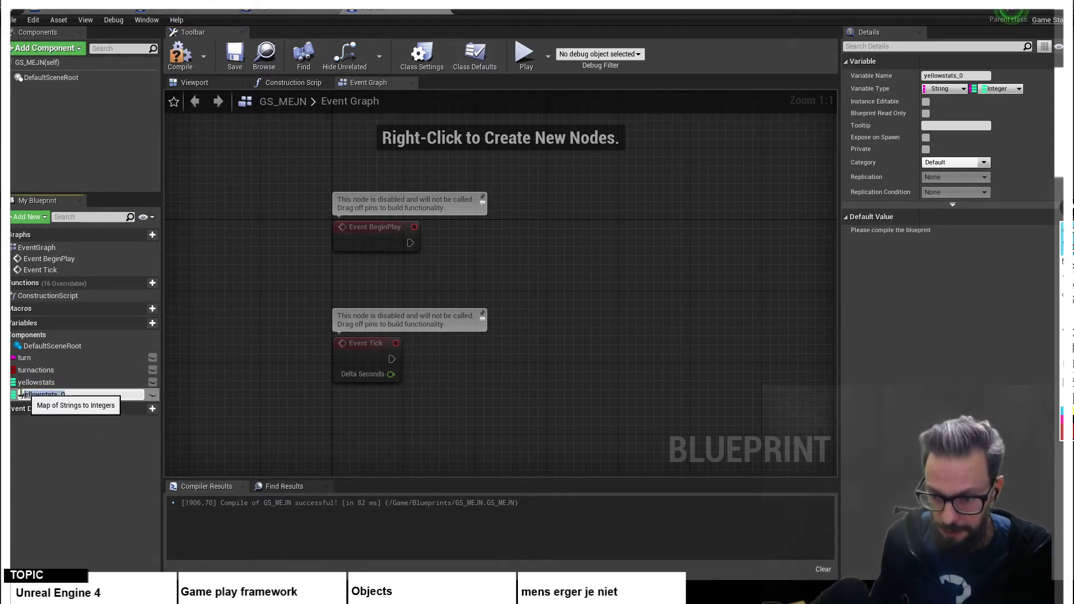
type("gree")
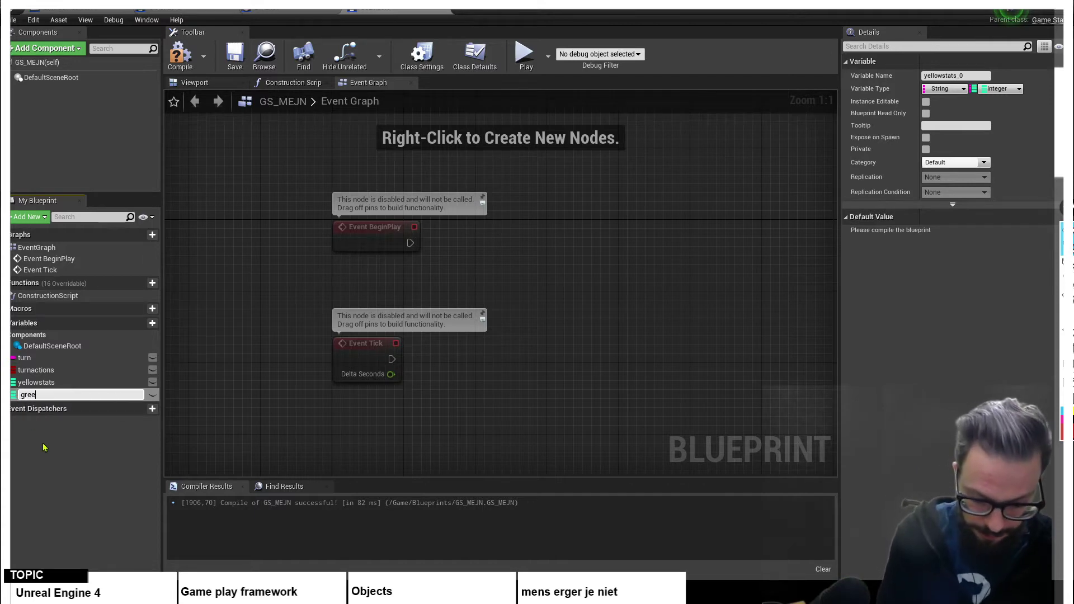
type("nstats")
key("Return")
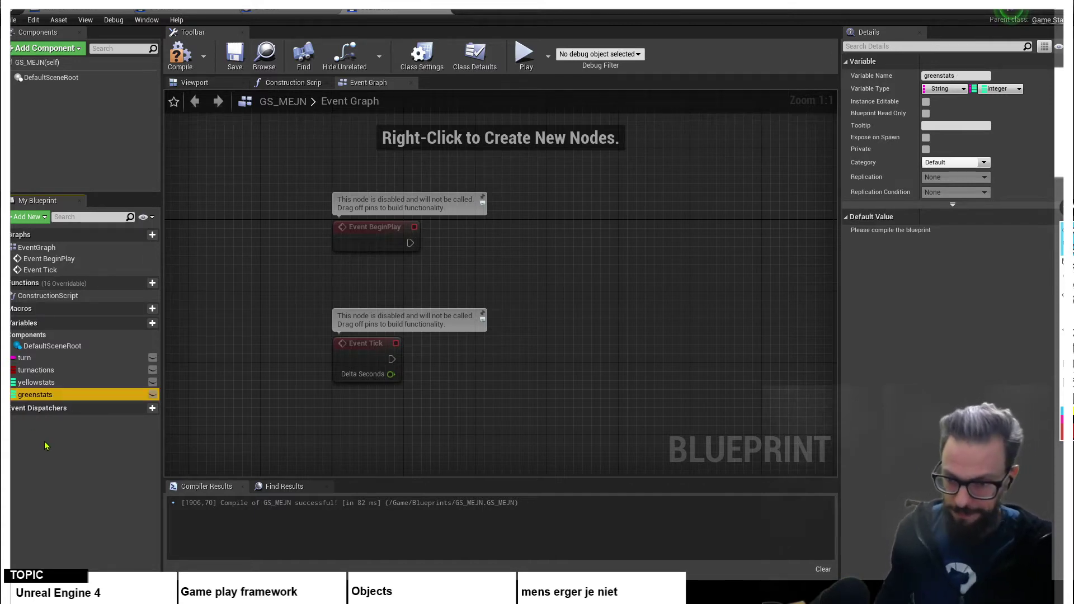
right_click(45, 394)
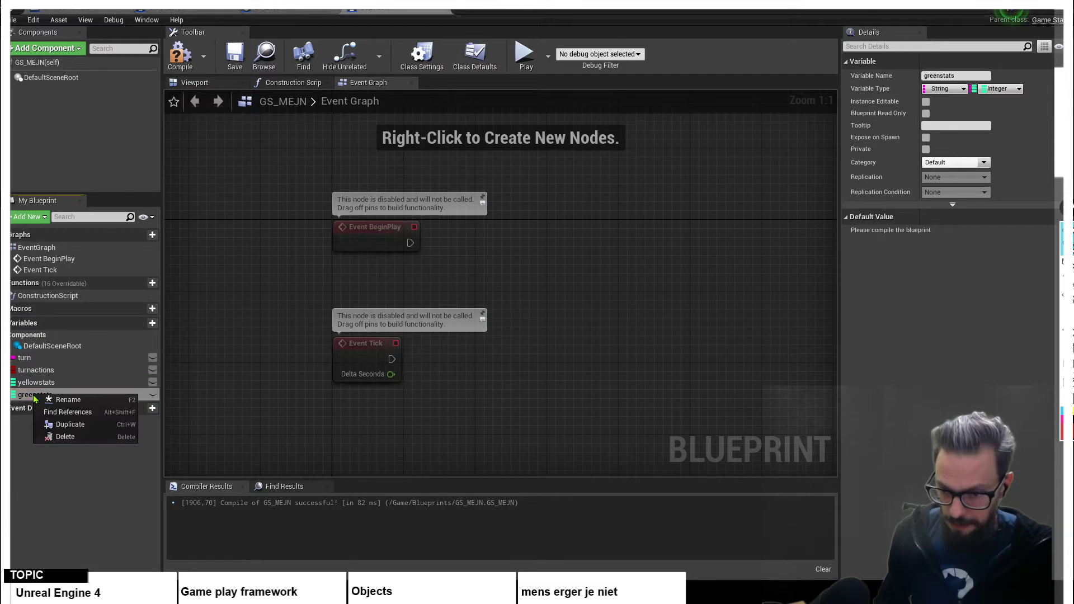
left_click(56, 418)
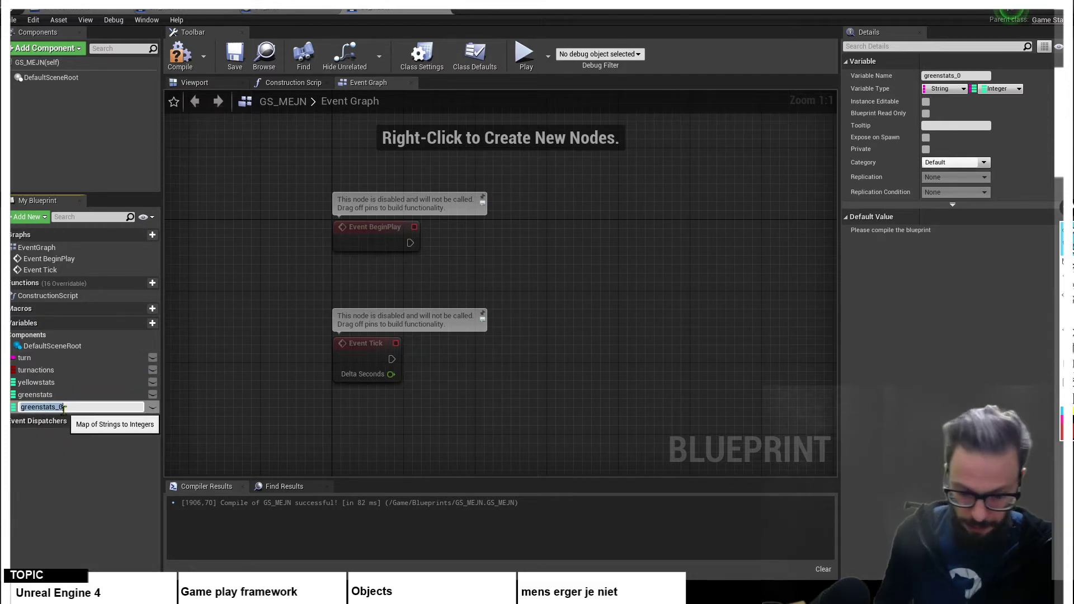
type("bluesta")
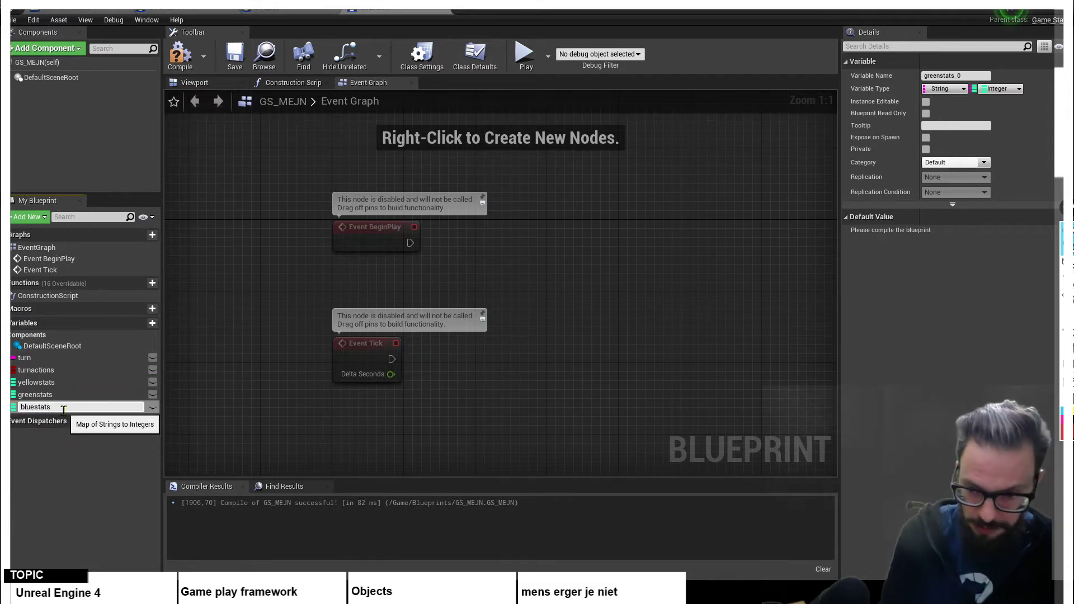
type("ts")
key("Return")
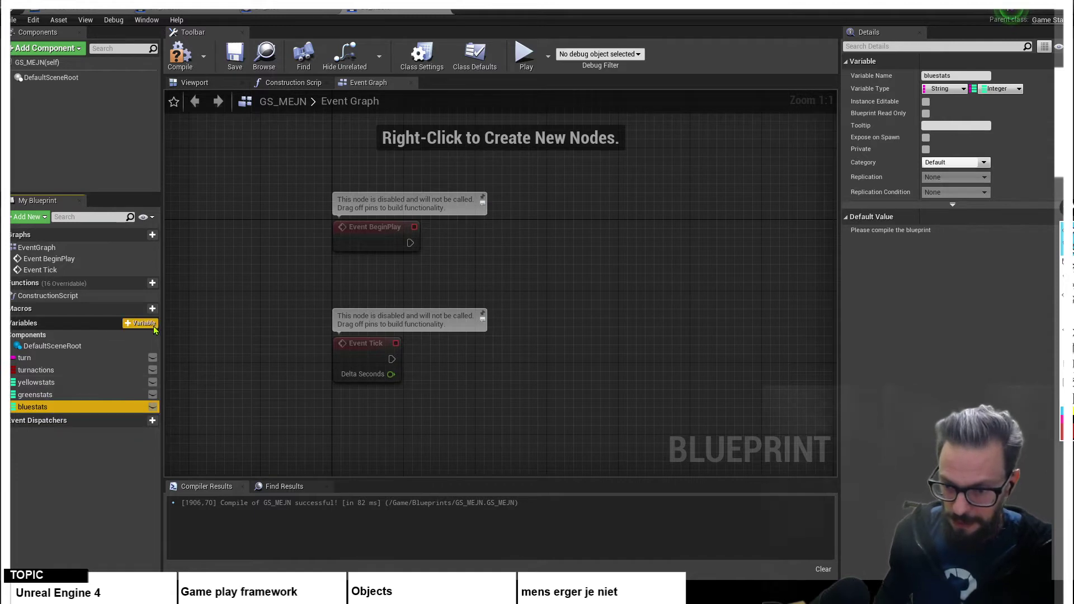
- Add a redstats variable, compile, and review the stats maps' default values
left_click(152, 323)
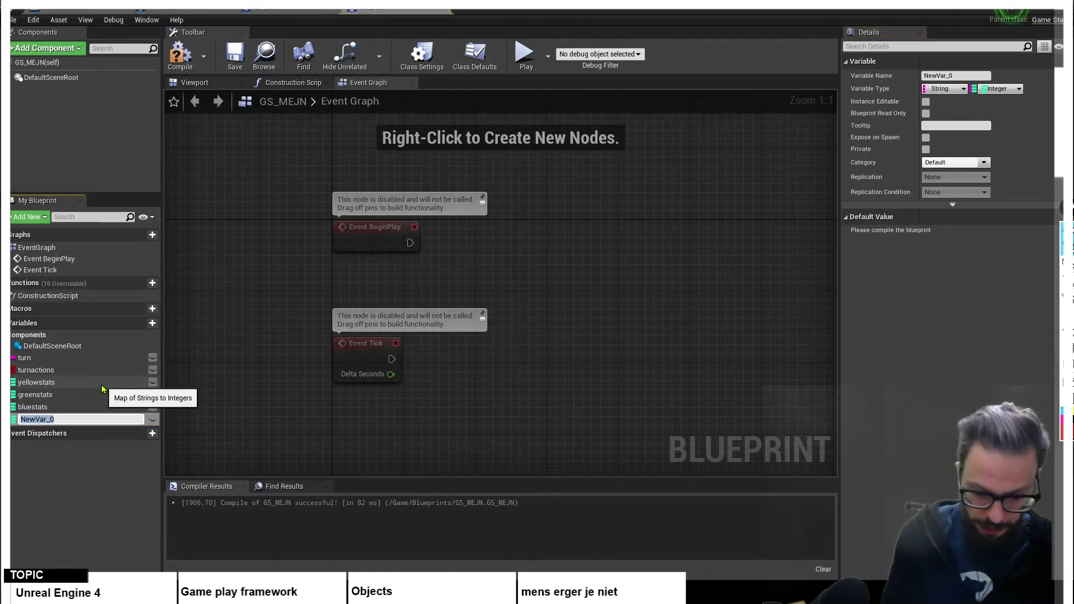
type("redstats")
key("Return")
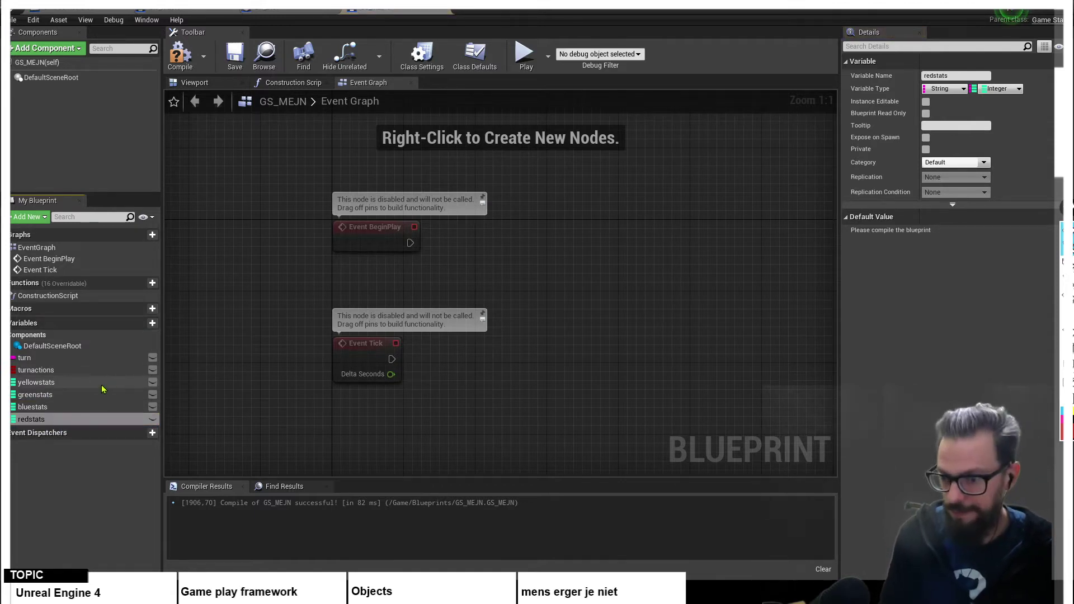
left_click(188, 73)
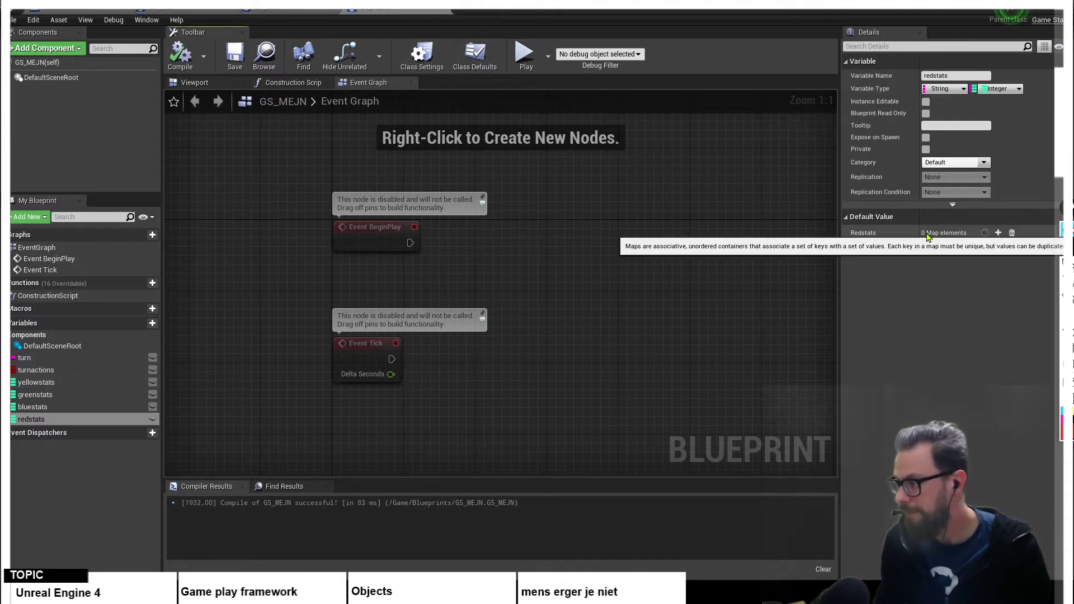
left_click(35, 395)
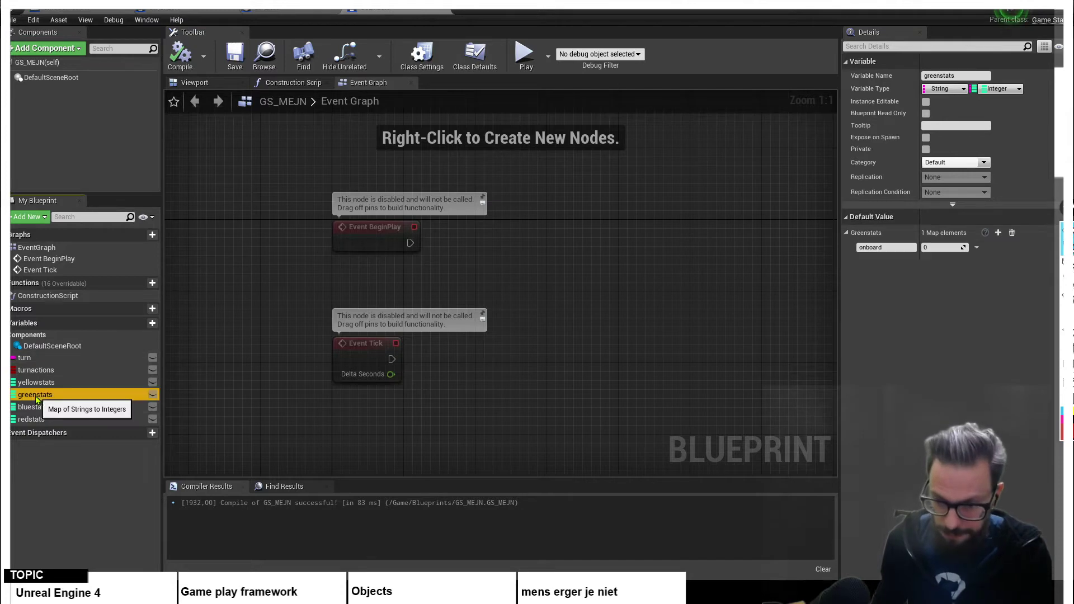
left_click(33, 407)
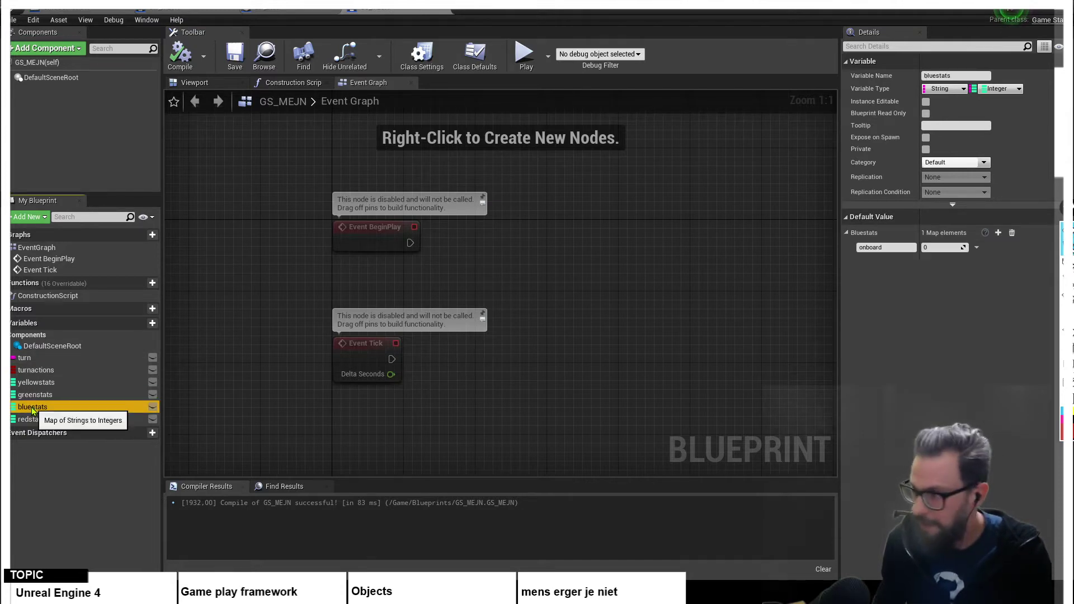
left_click(32, 419)
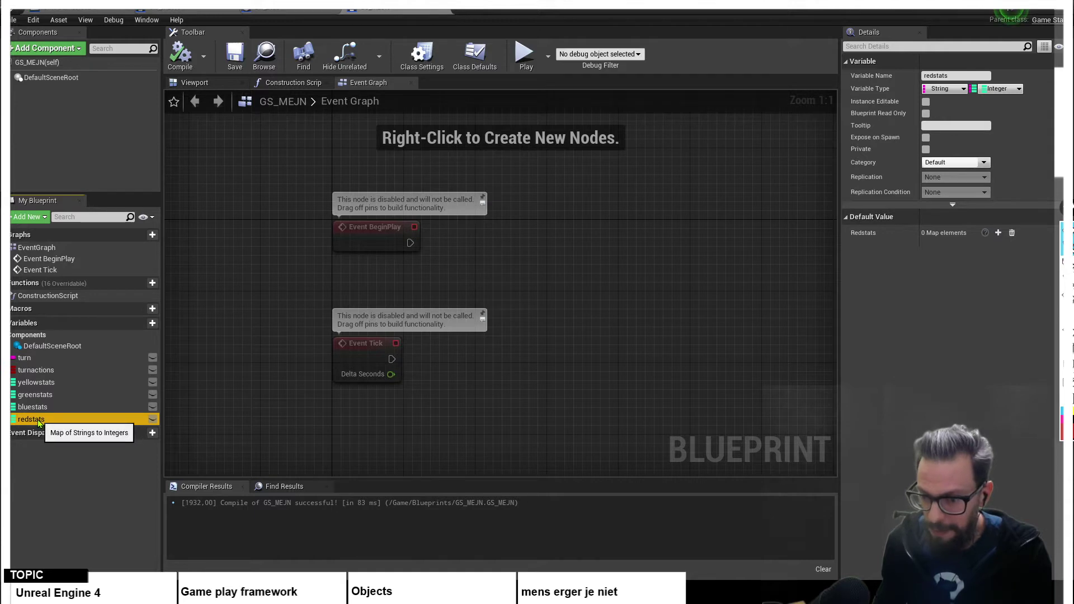
- Add an 'onboard' entry to redstats' default value and compile with F7
left_click(999, 233)
left_click(878, 247)
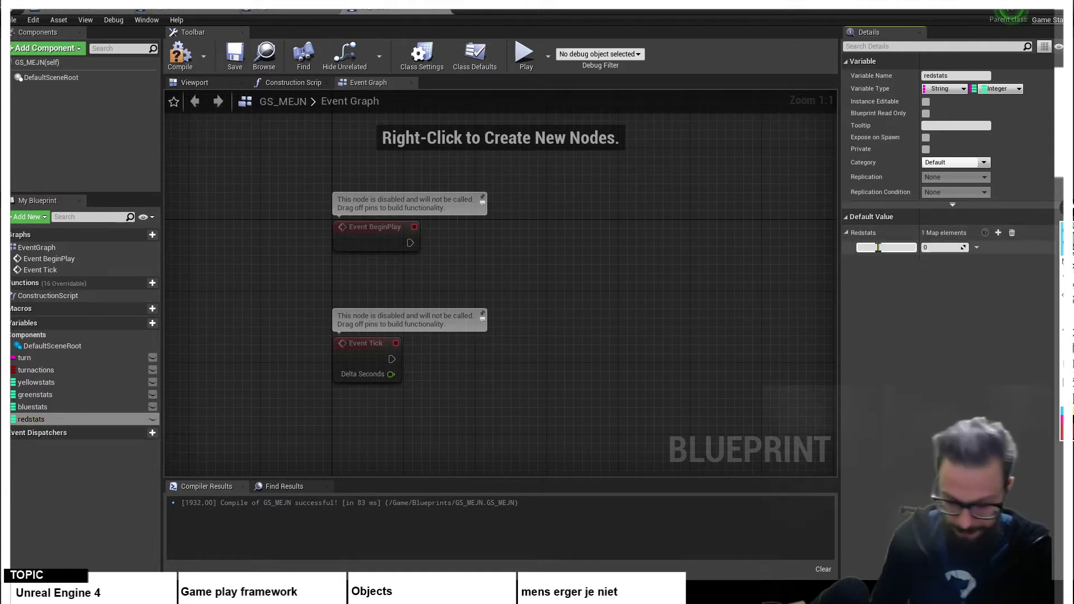
type("onboard")
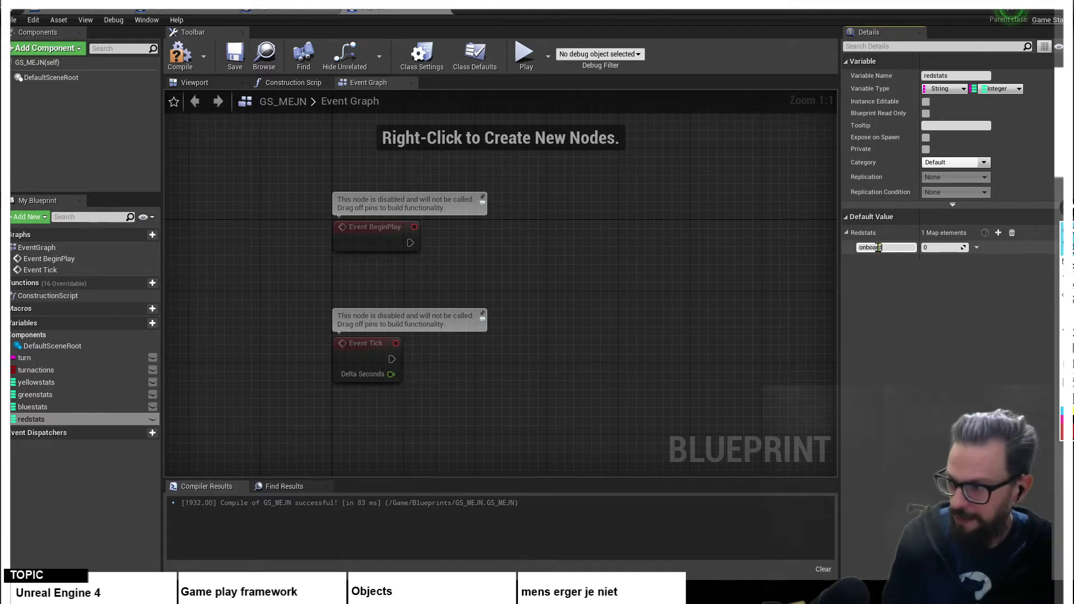
key("Return")
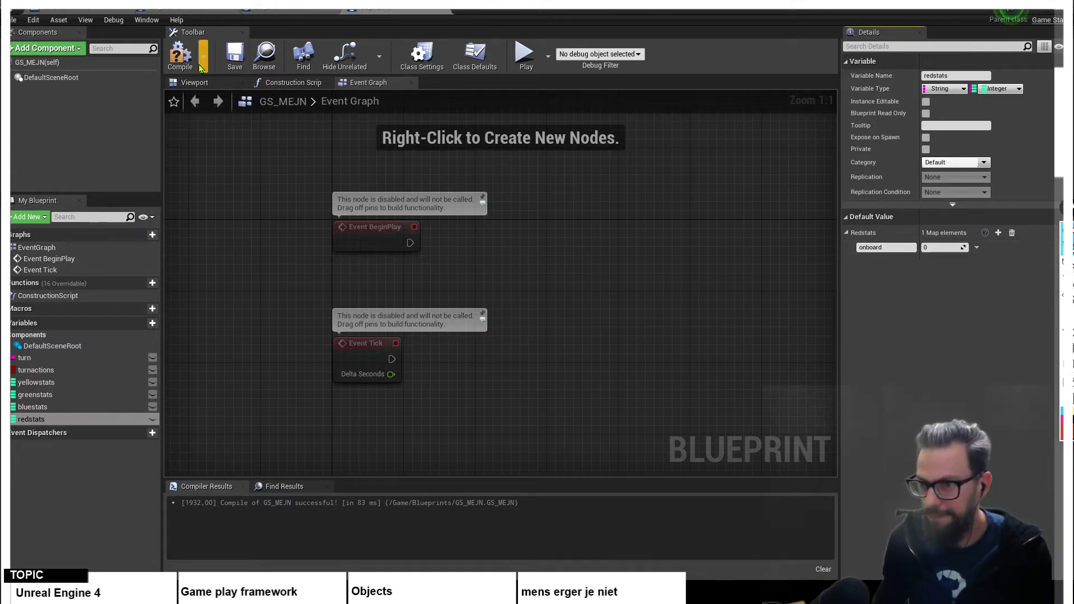
key("F7")
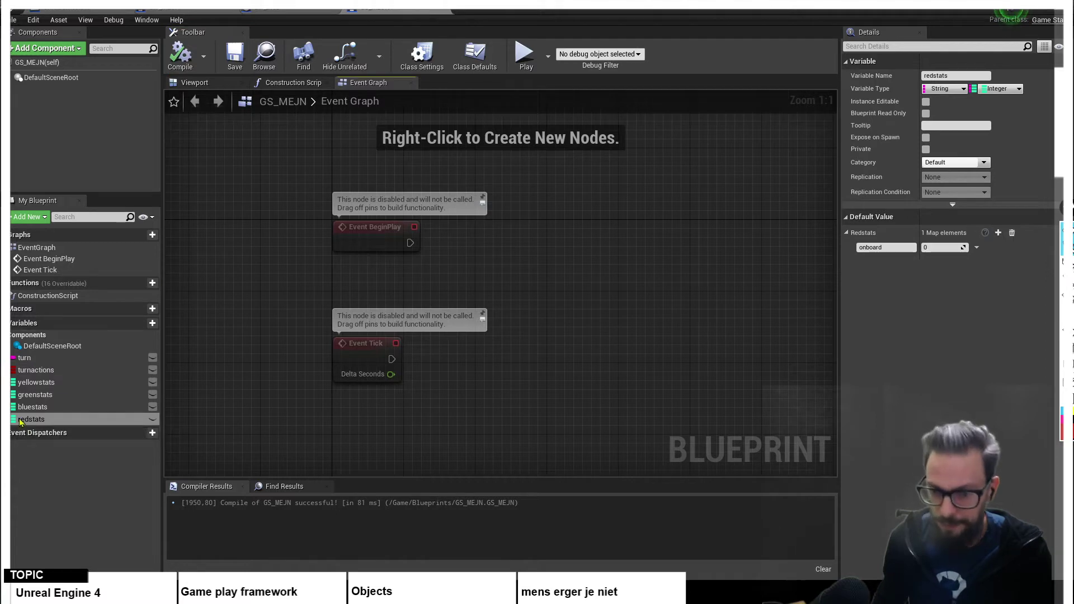
- Check the green, blue and red stats defaults, then return to GM_MEJN's Check Throw function
left_click(31, 383)
left_click(29, 395)
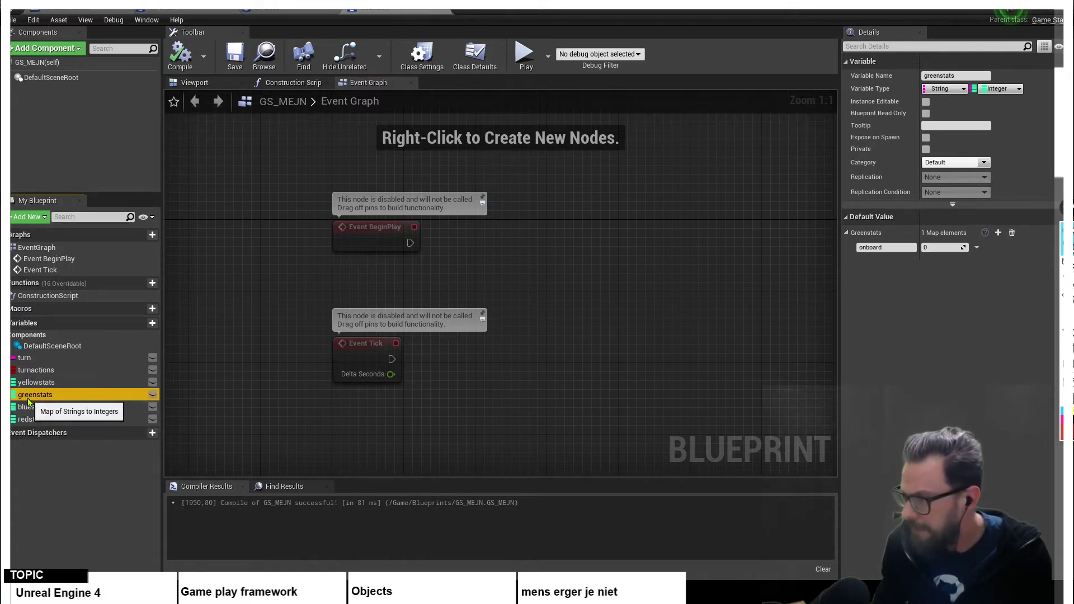
left_click(28, 407)
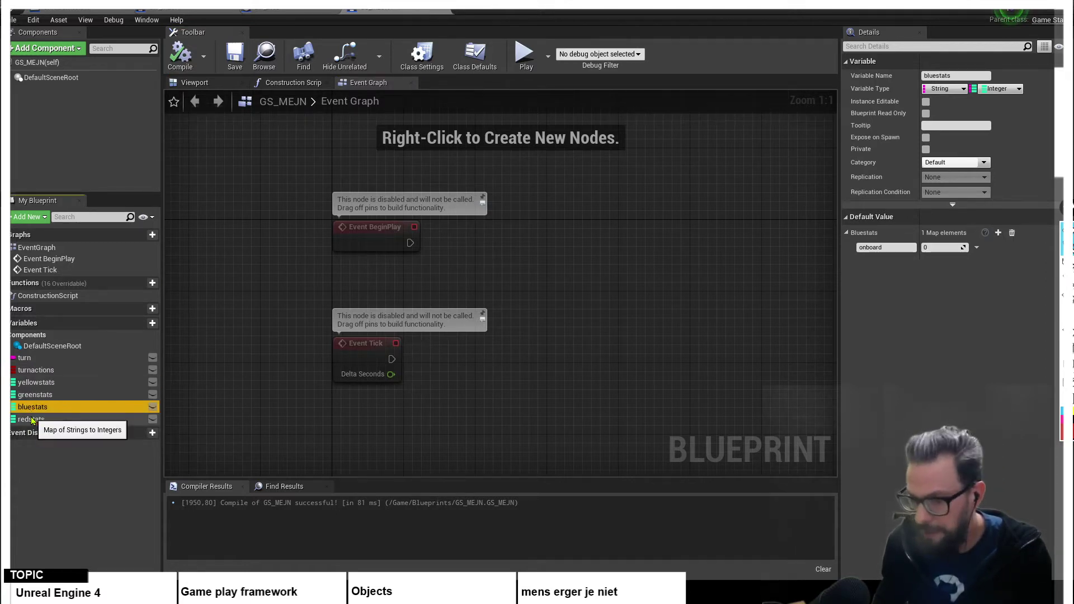
left_click(31, 420)
left_click(286, 282)
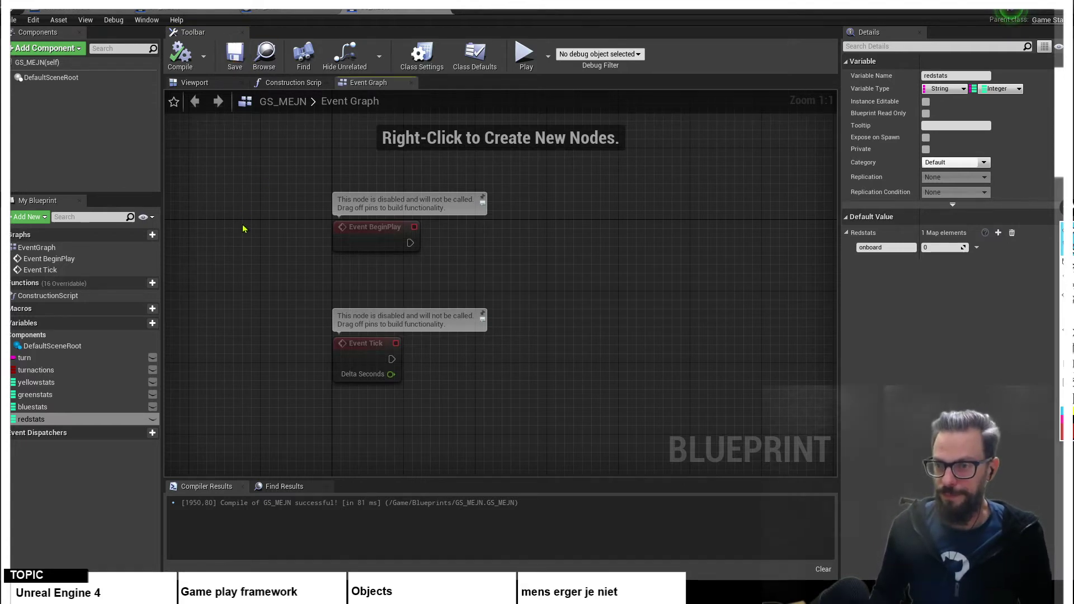
left_click(186, 12)
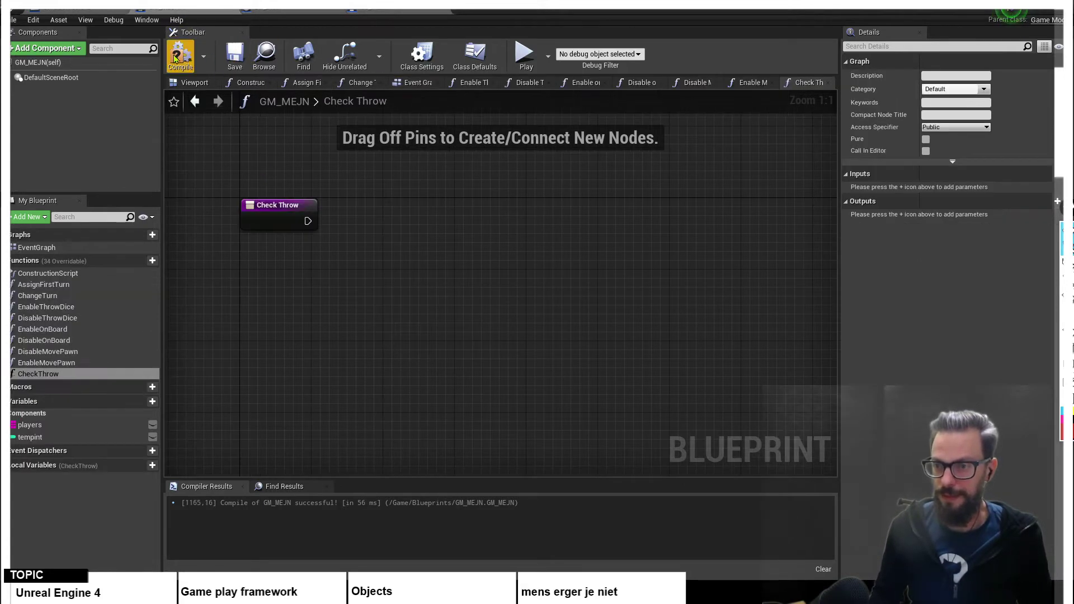
- Save the blueprint and add a Cast To GameState node after Check Throw
left_click(236, 66)
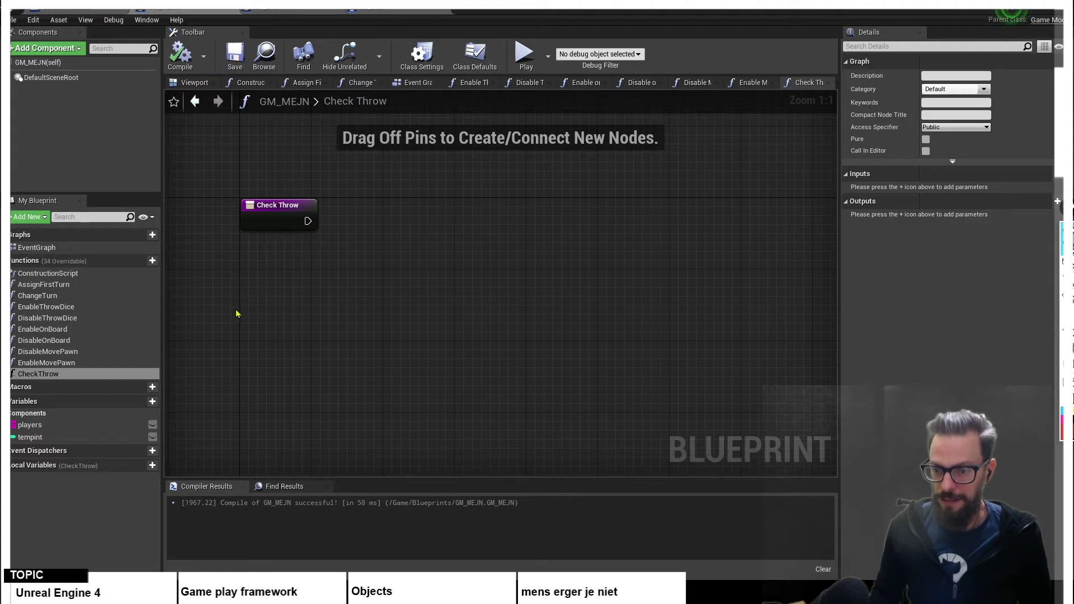
right_click_drag(273, 308, 347, 319)
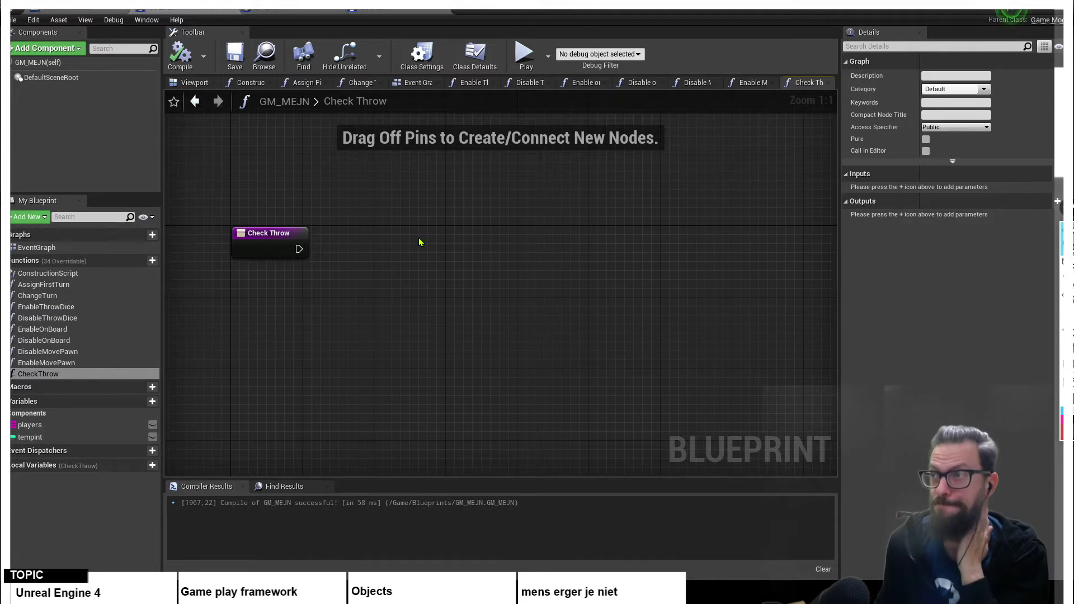
right_click_drag(485, 243, 437, 241)
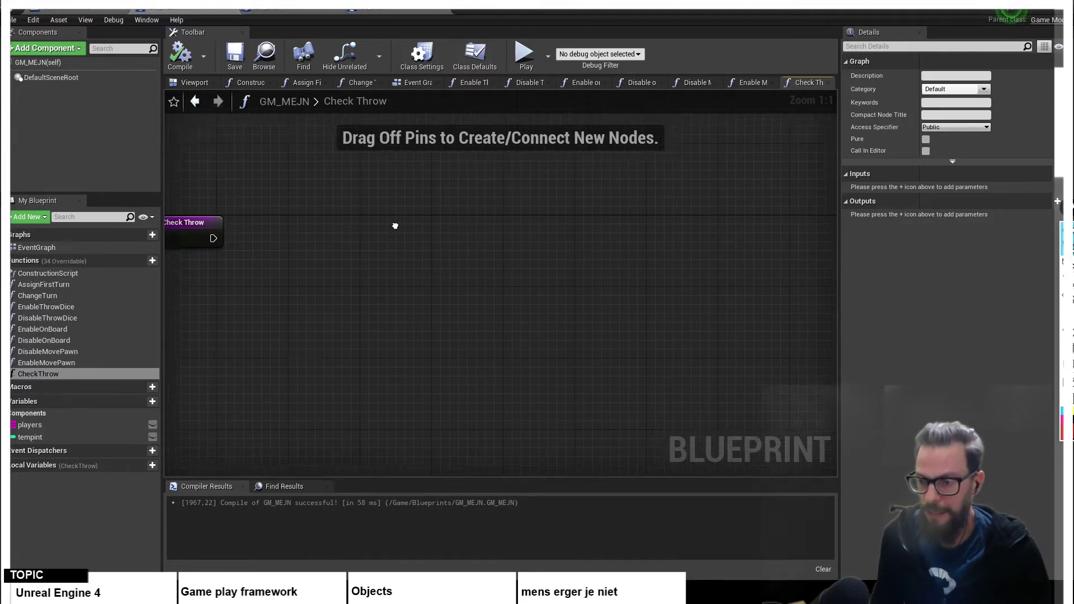
scroll(438, 245, "down", 4)
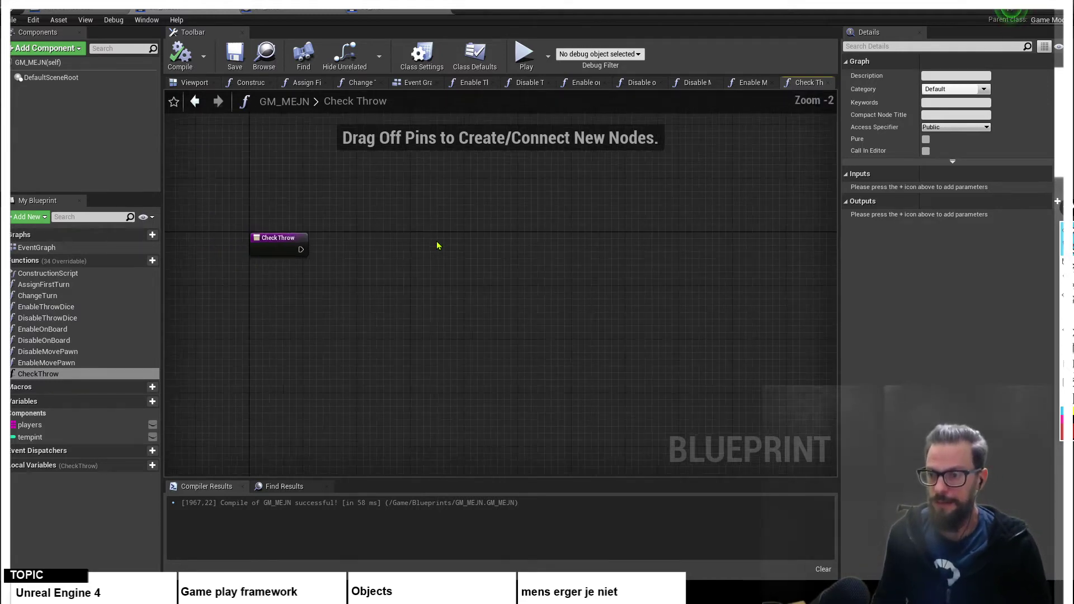
scroll(390, 266, "up", 2)
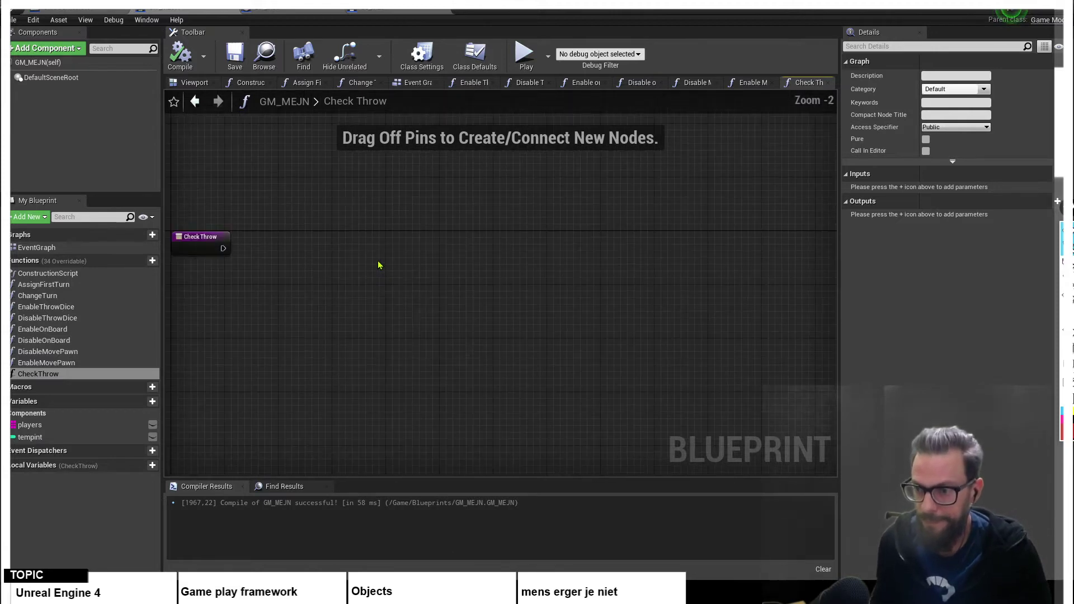
left_click_drag(223, 248, 292, 253)
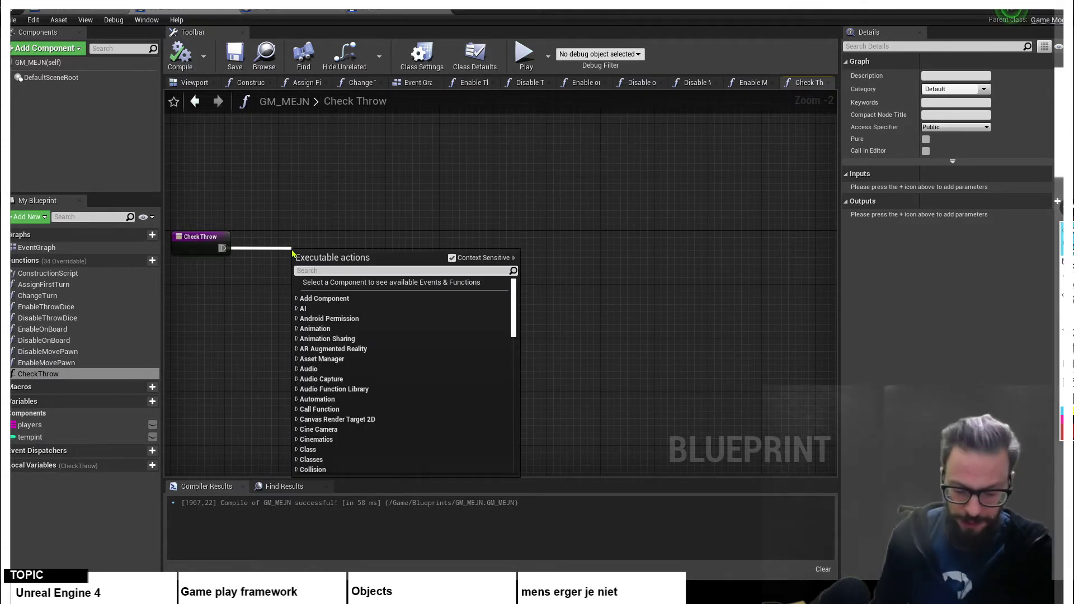
type("getsta")
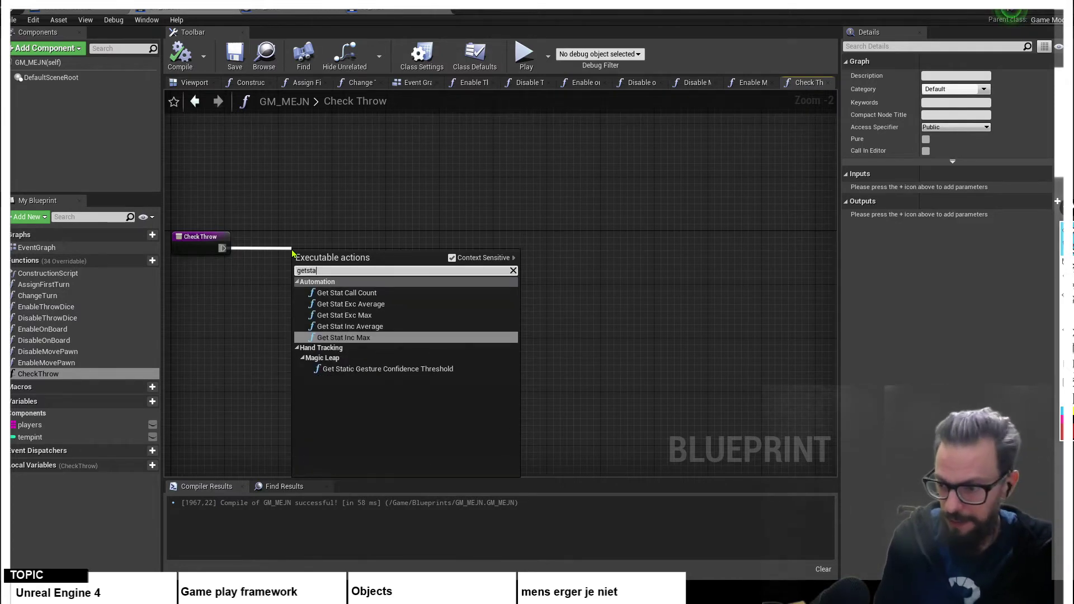
key("BackSpace")
key("BackSpace")
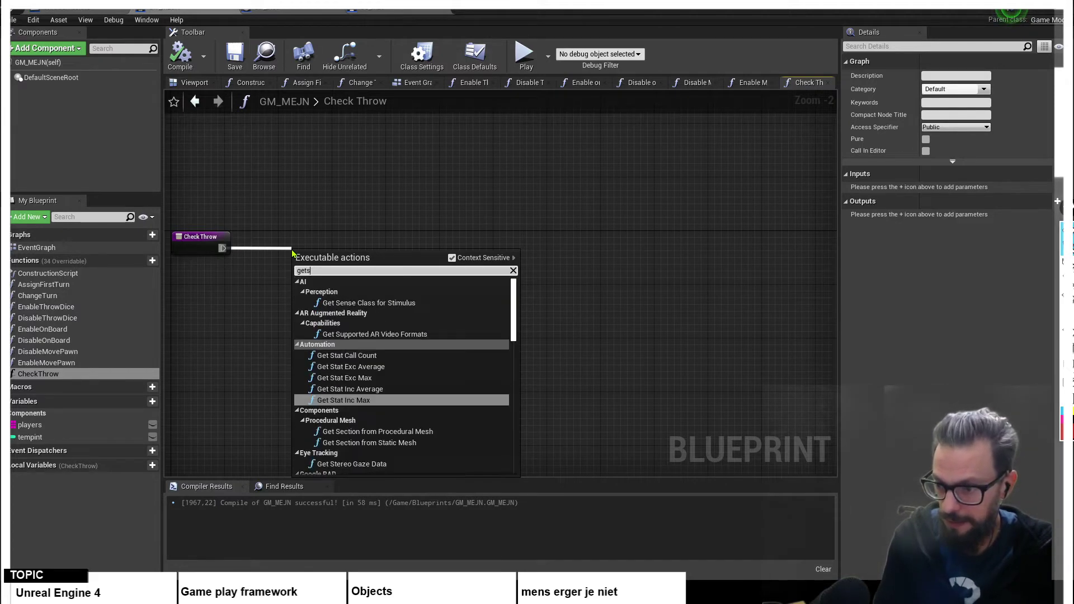
key("BackSpace")
type("gamestat")
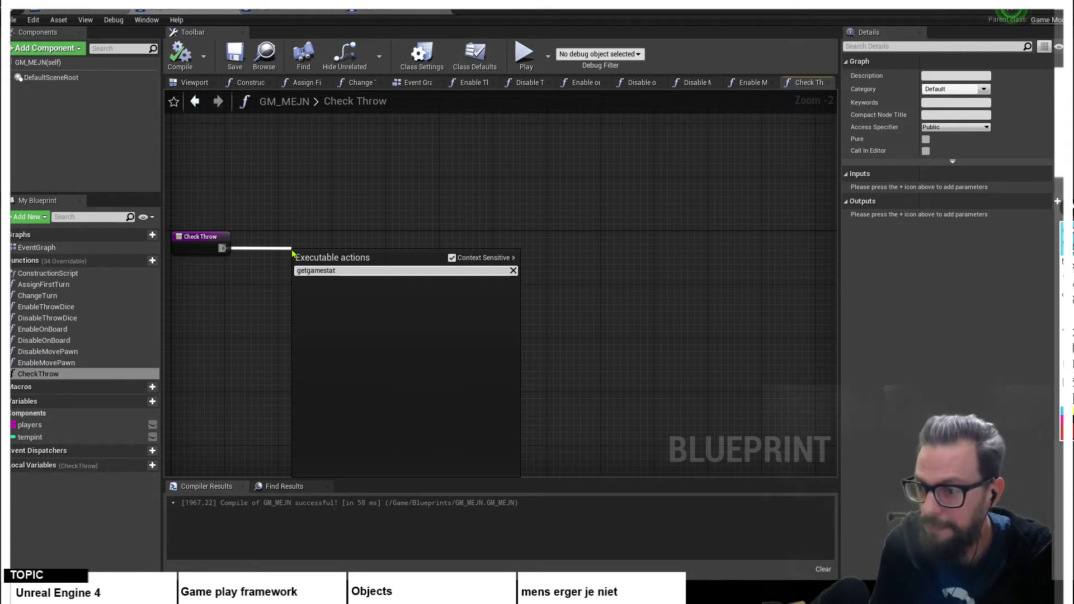
key("BackSpace")
key("BackSpace")
key("BackSpace")
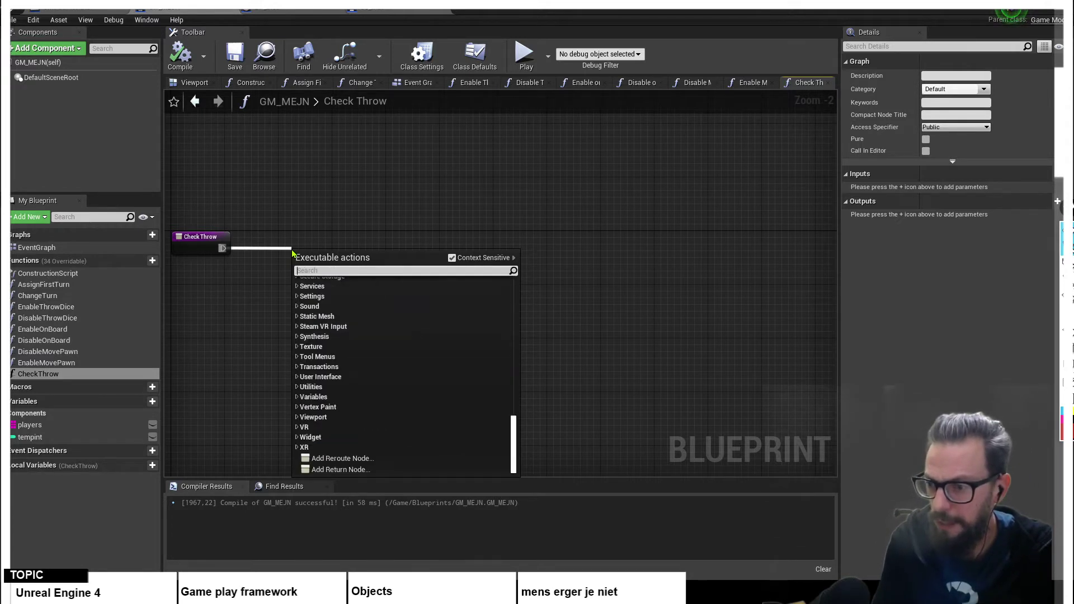
type("gamestate")
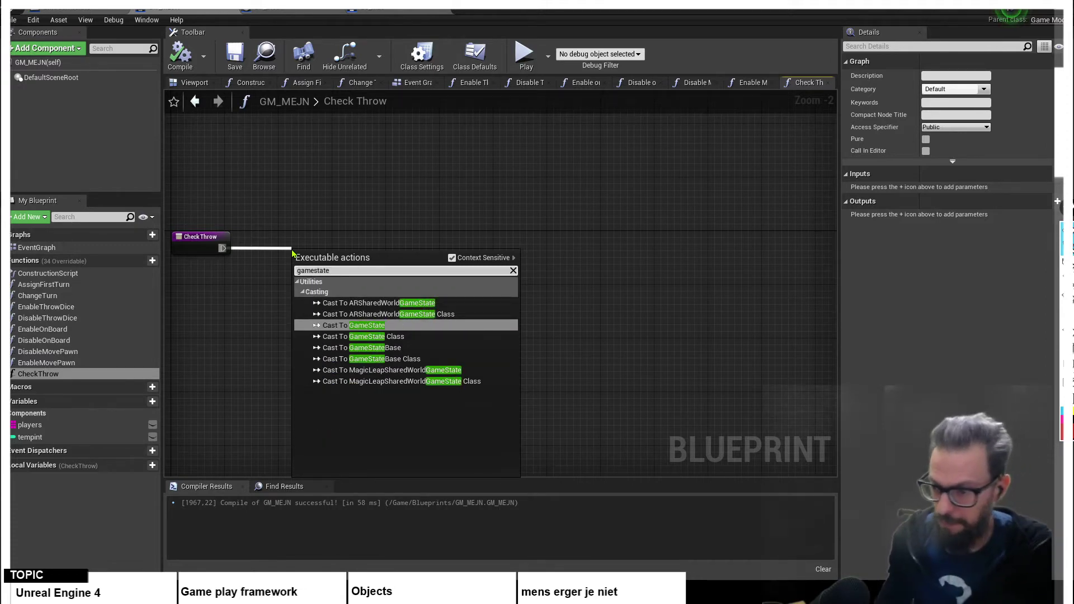
left_click(374, 326)
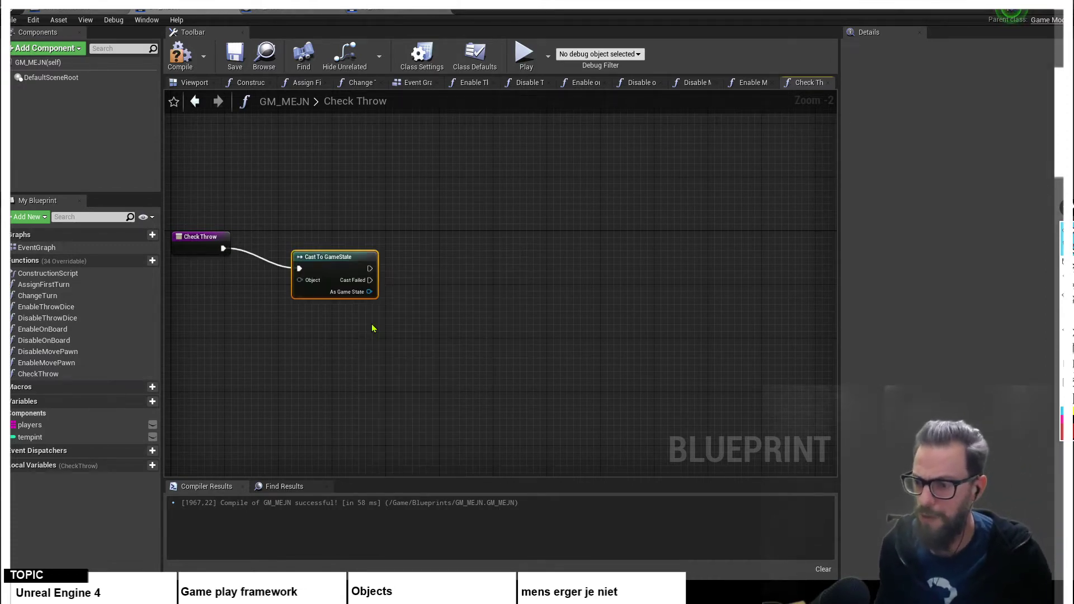
- Feed the cast's Object input from a Get Game State node
left_click_drag(338, 265, 282, 185)
type("get")
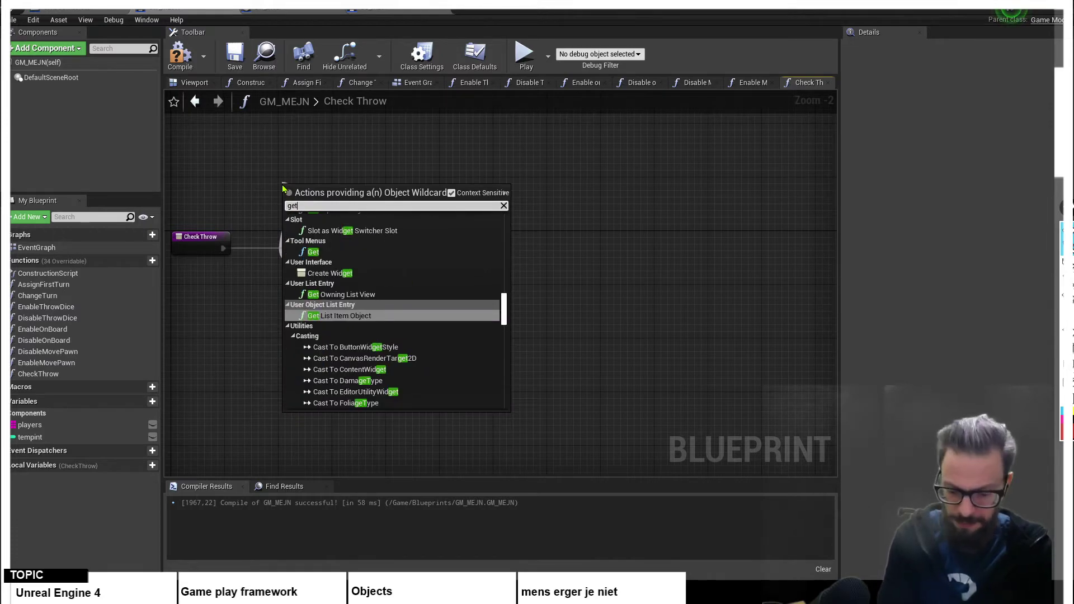
type("game")
key("Down")
key("Return")
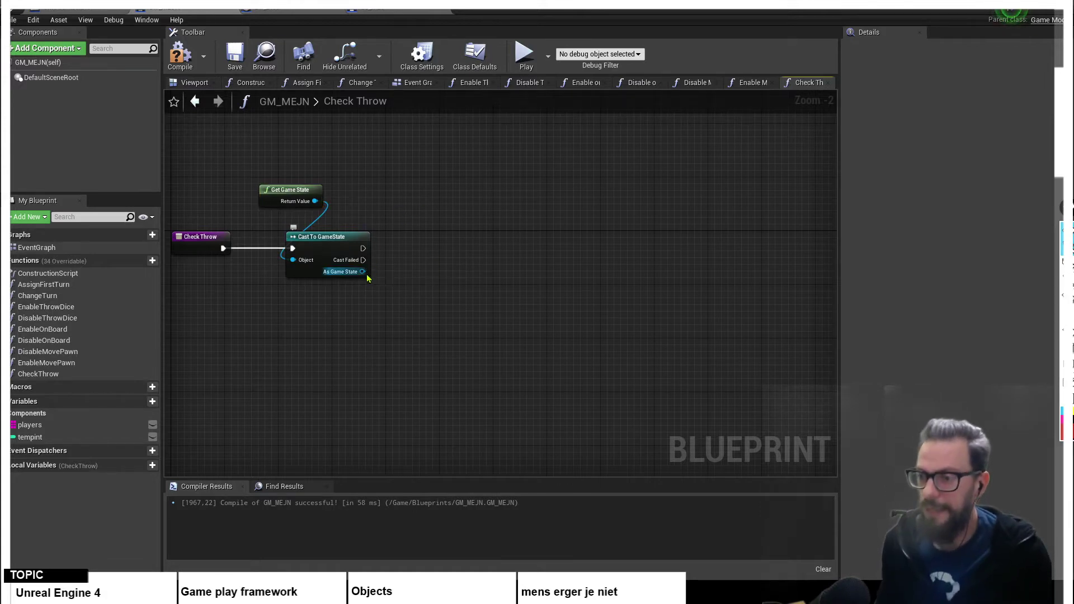
- Search the Cast To GameState output for a 'turn' action, finding no match
left_click_drag(362, 273, 314, 307)
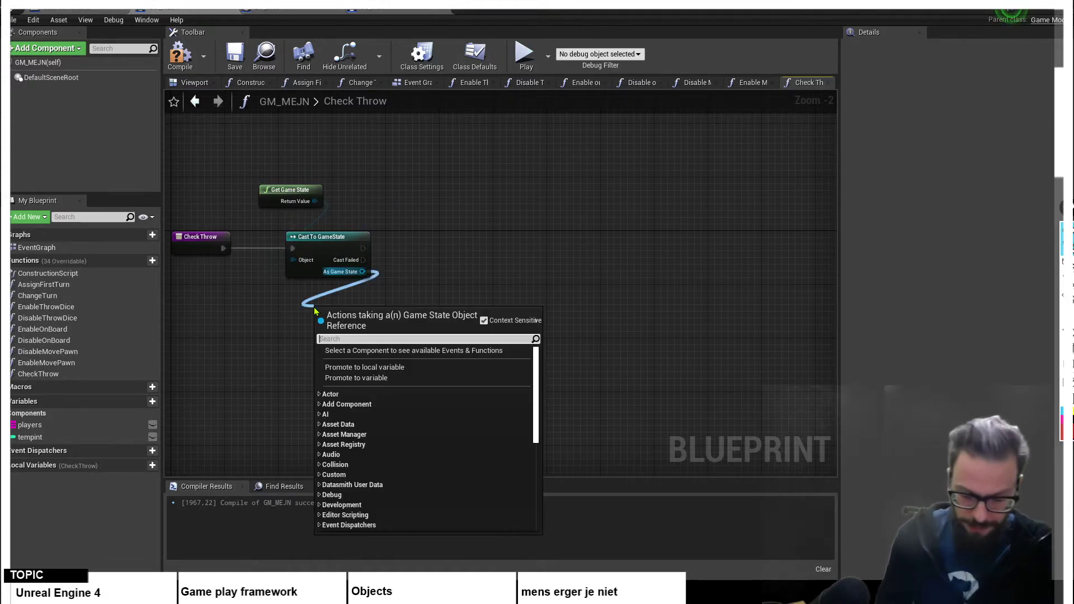
type("gett")
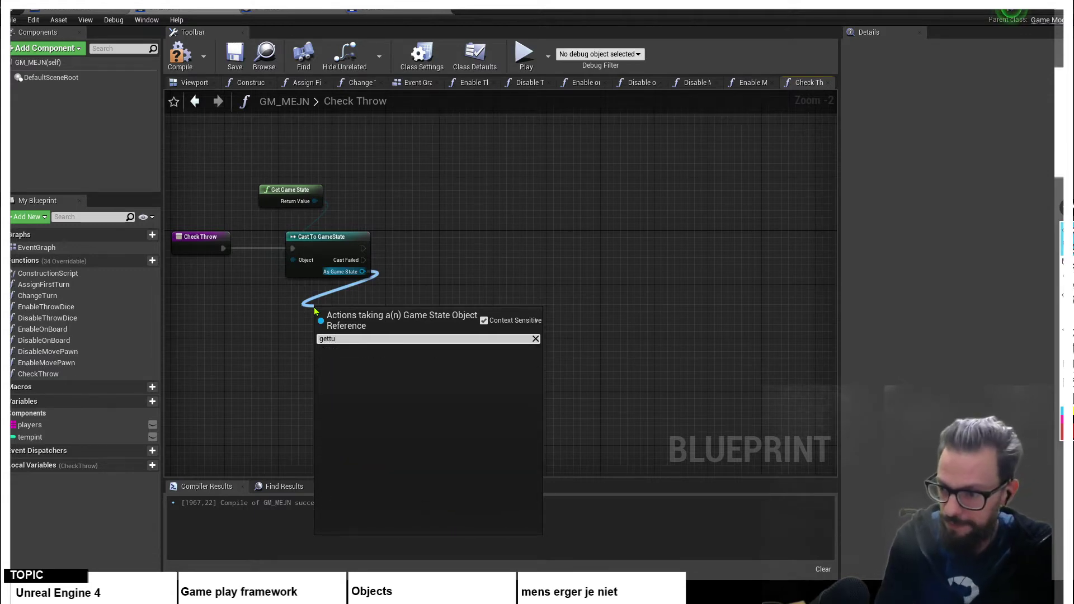
key("BackSpace")
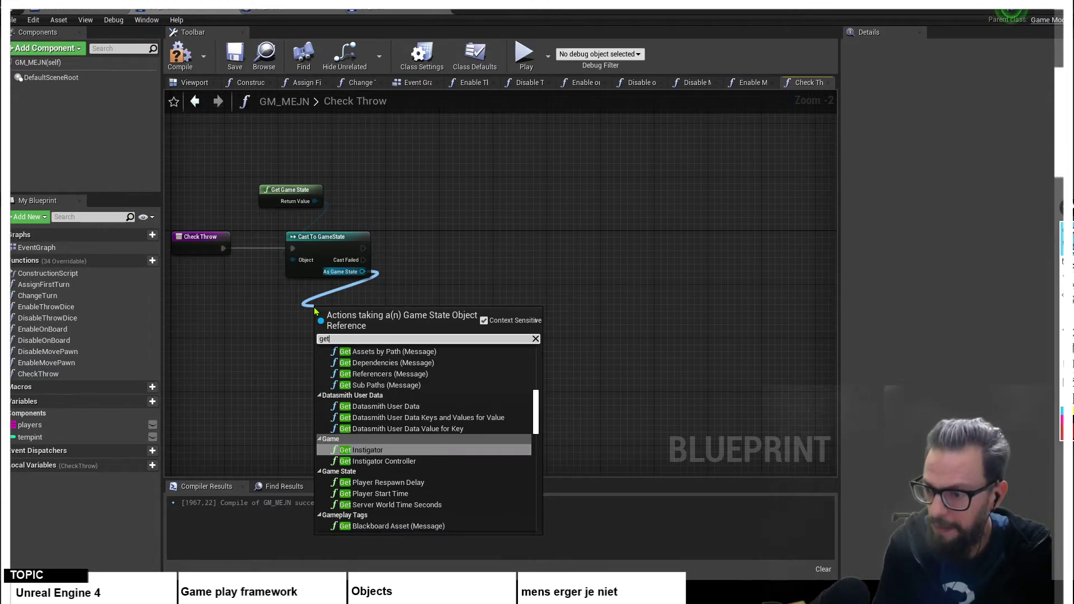
key("BackSpace")
key("BackSpace")
key("BackSpace")
type("tunr")
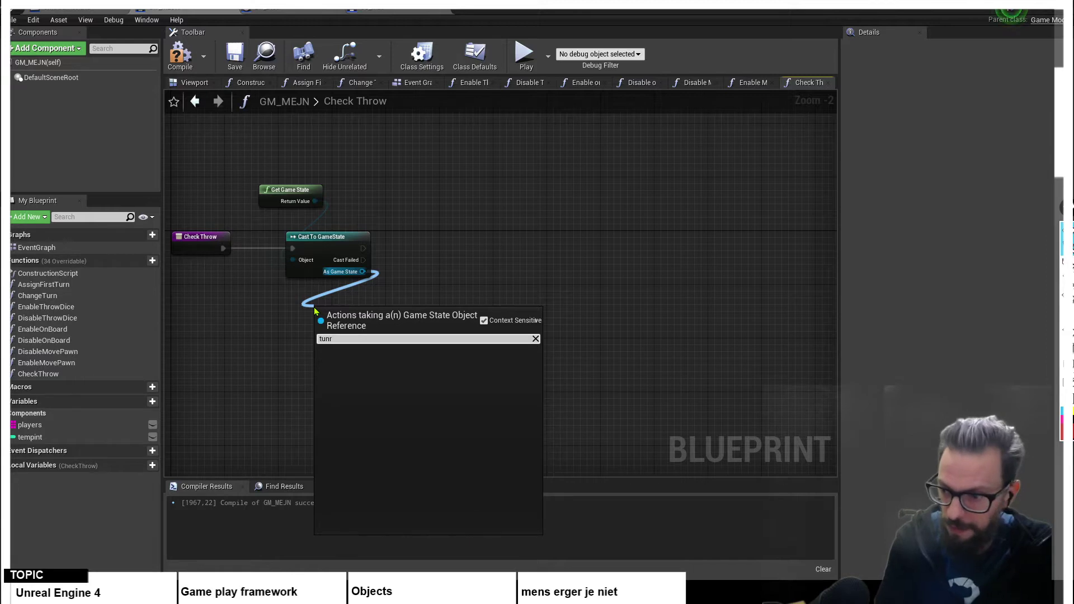
type("n")
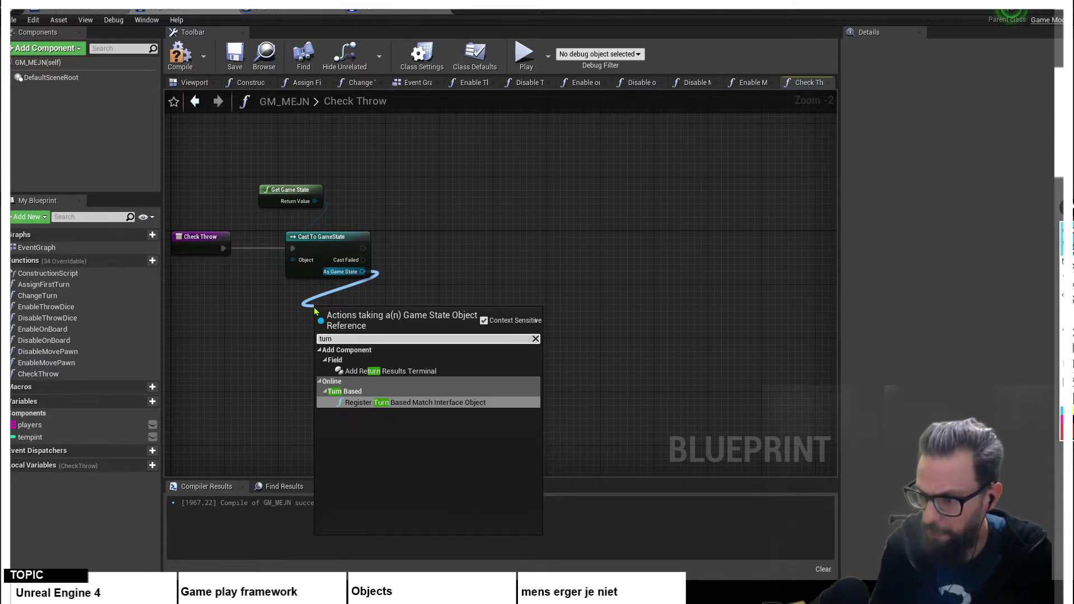
key("BackSpace")
key("BackSpace")
key("BackSpace")
key("BackSpace")
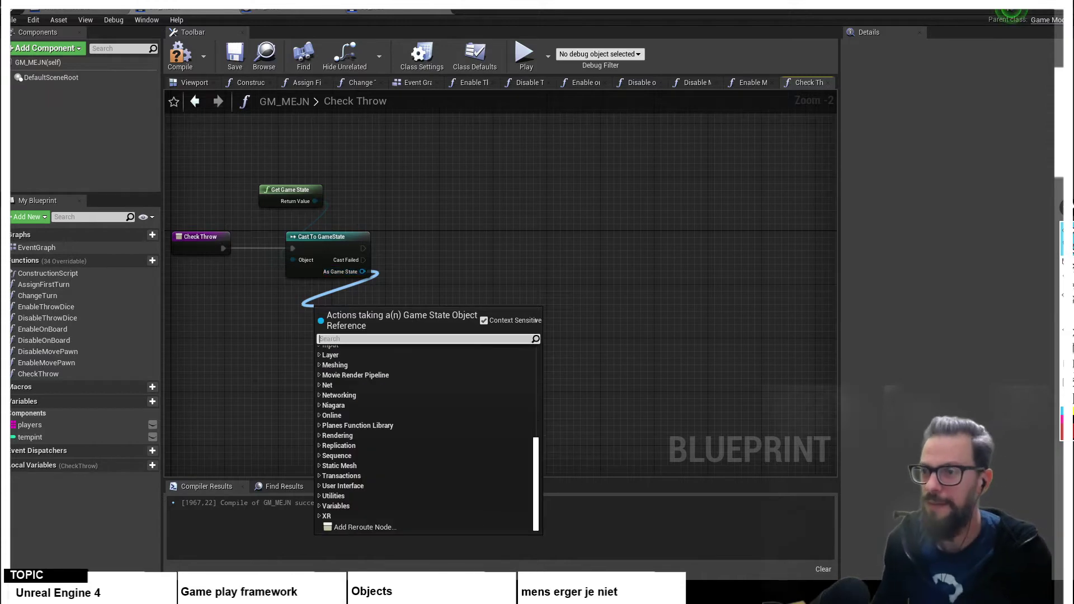
- Inspect GS_MEJN's turn variable, compile GM_MEJN, retry the 'turn' search, and select the cast node
left_click(391, 10)
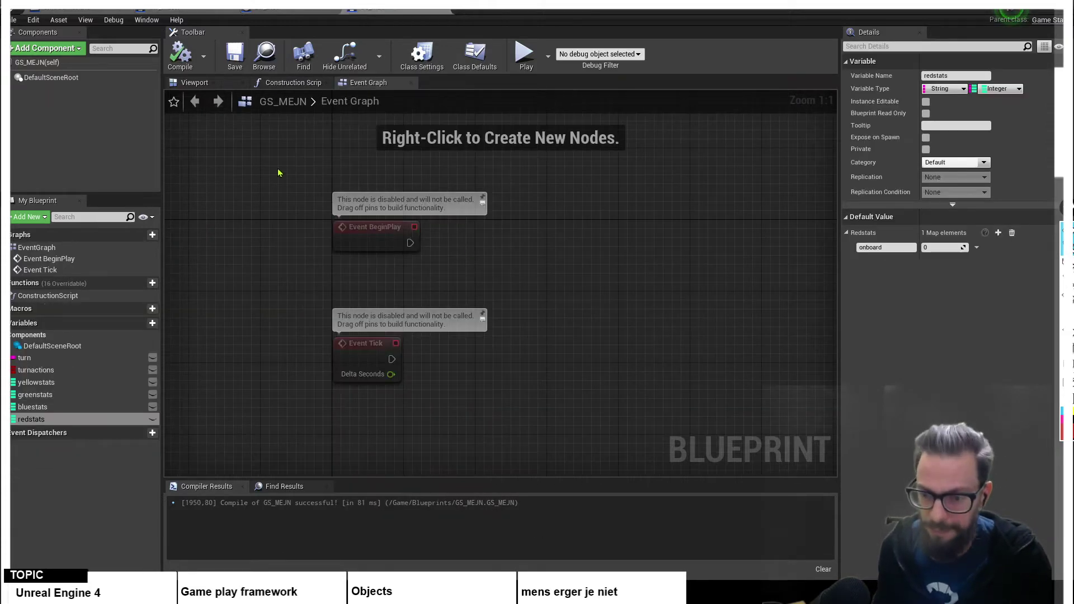
left_click(29, 358)
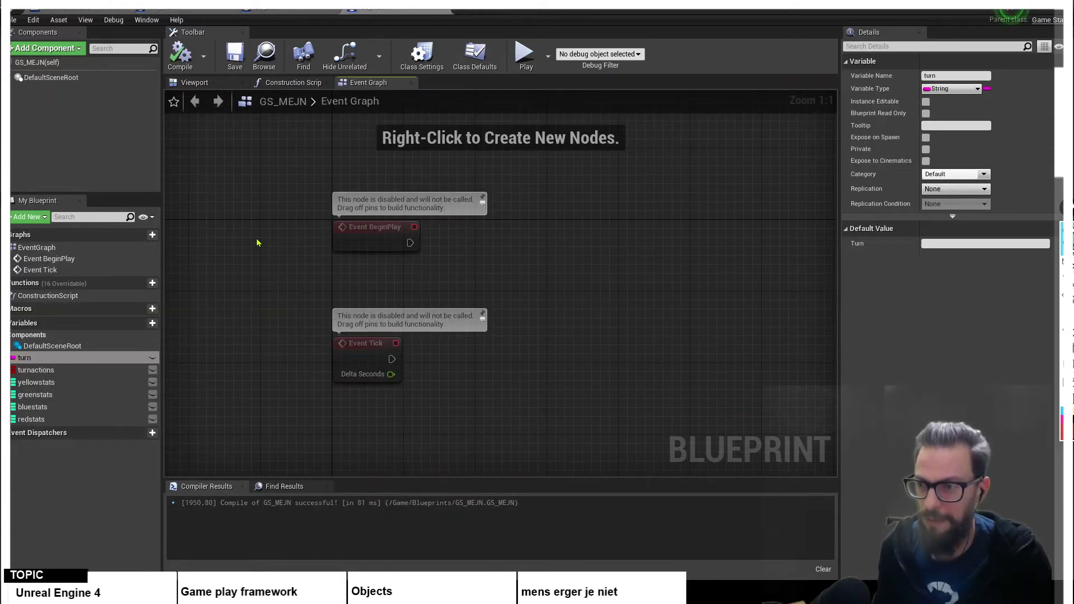
left_click(231, 9)
left_click(181, 56)
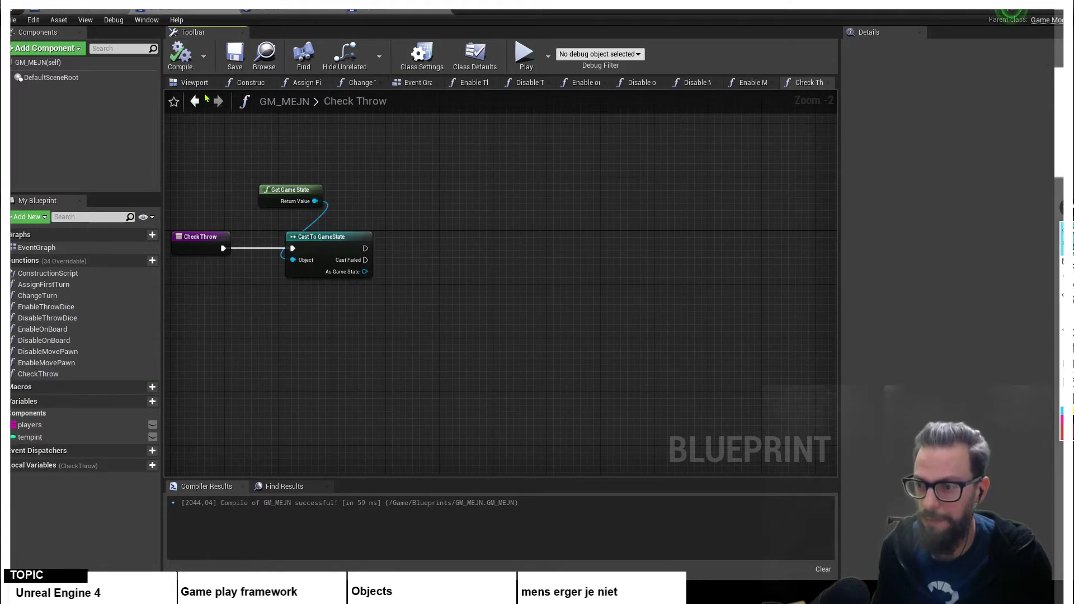
left_click_drag(364, 272, 414, 274)
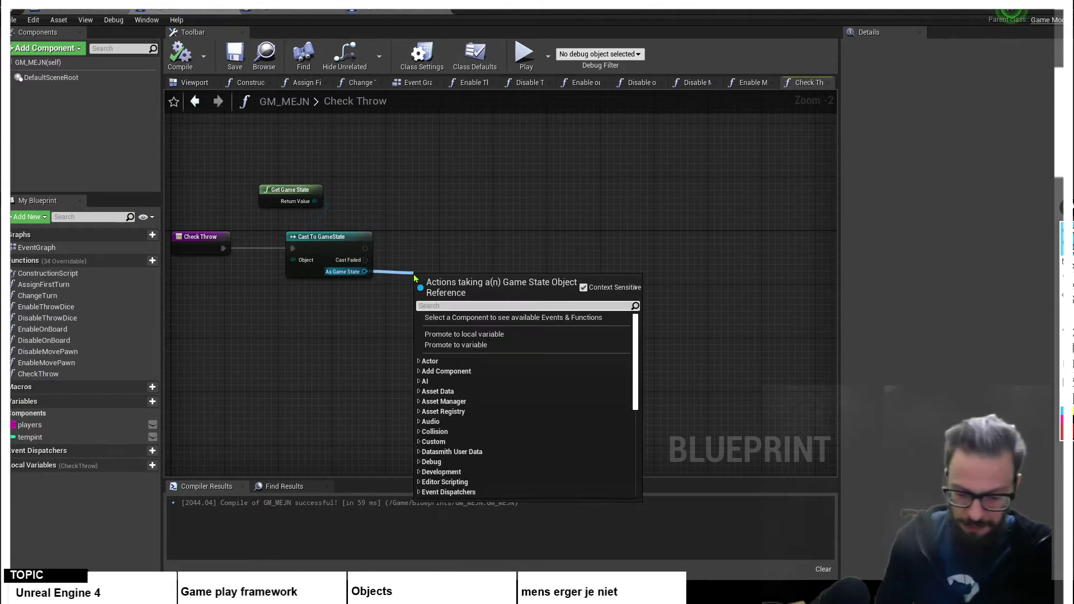
type("turn")
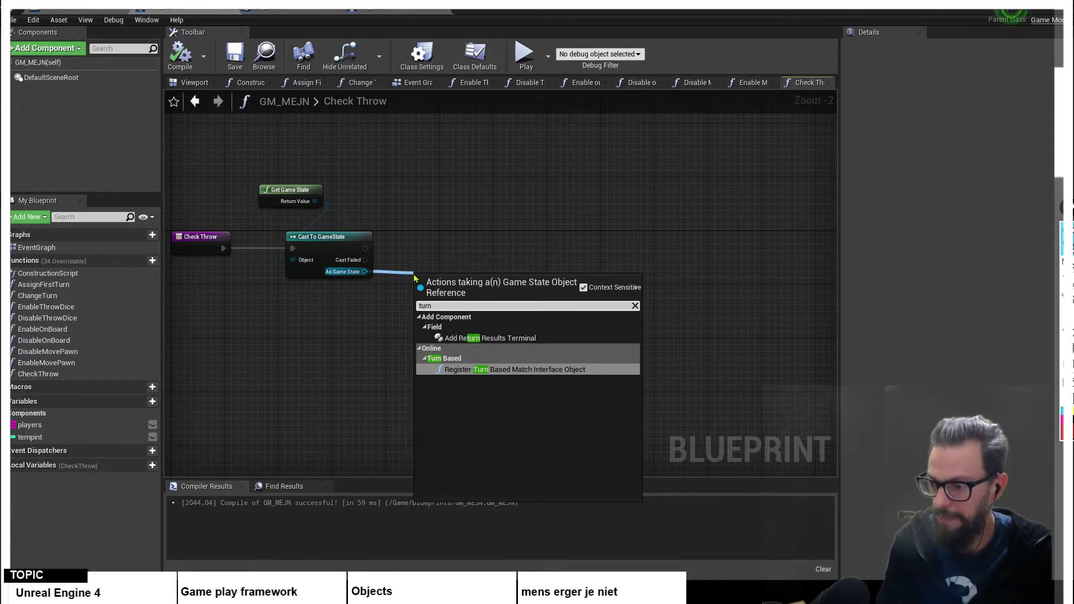
left_click(442, 206)
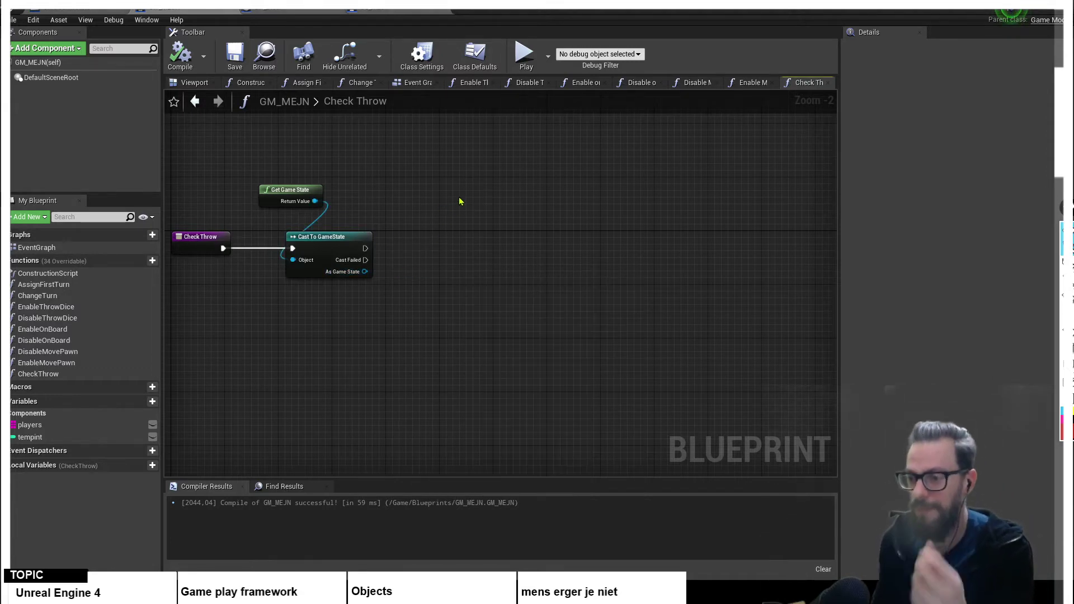
left_click(325, 237)
- Replace Cast To GameState with a Cast To GS_MEJN from Get Game State, wired after Check Throw
key("Delete")
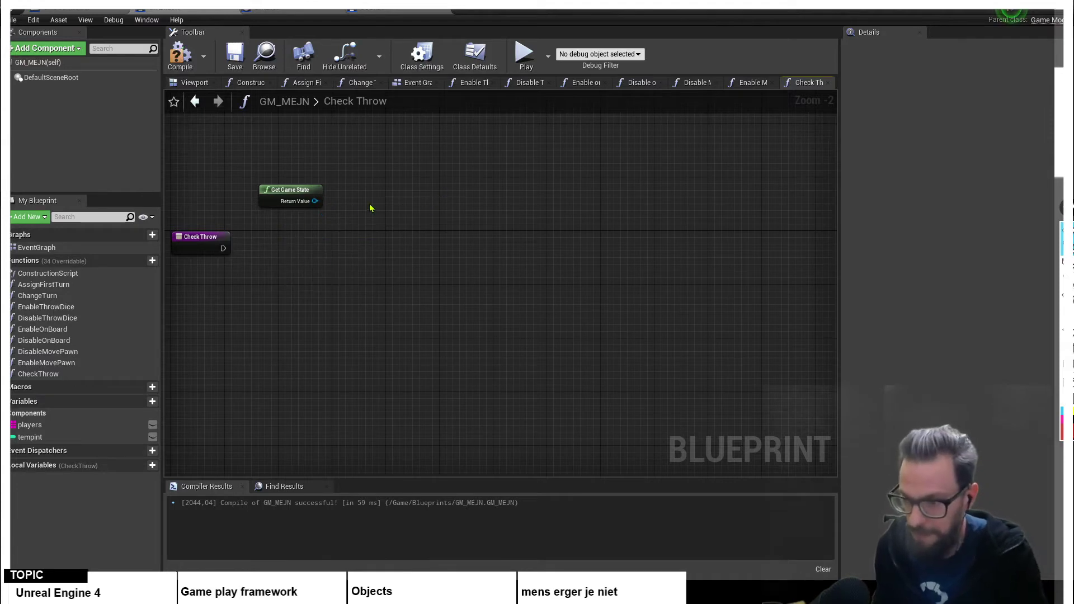
left_click_drag(315, 201, 291, 254)
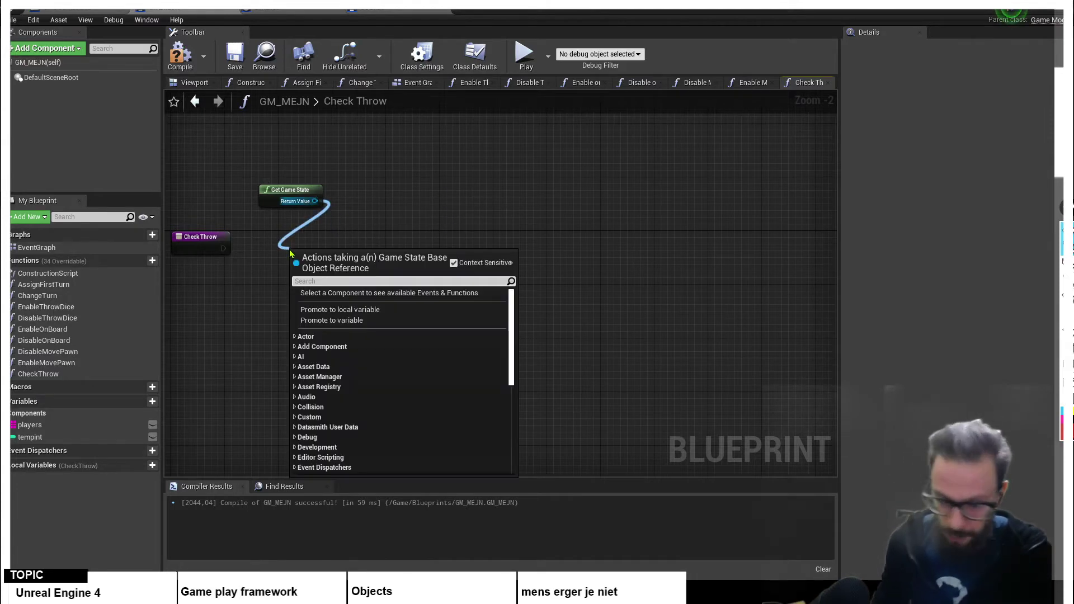
type("cast")
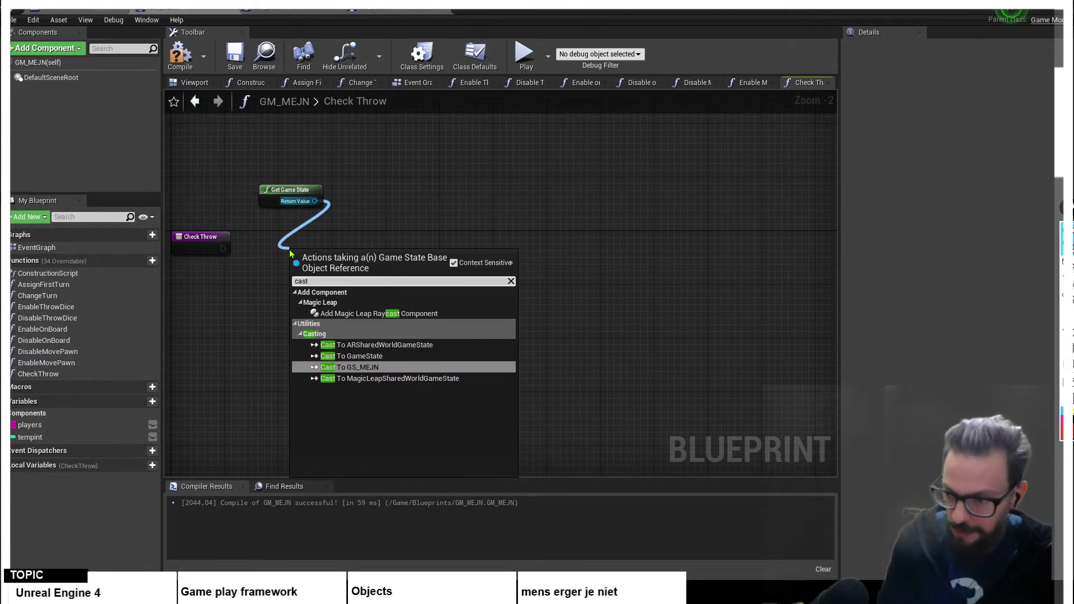
key("Return")
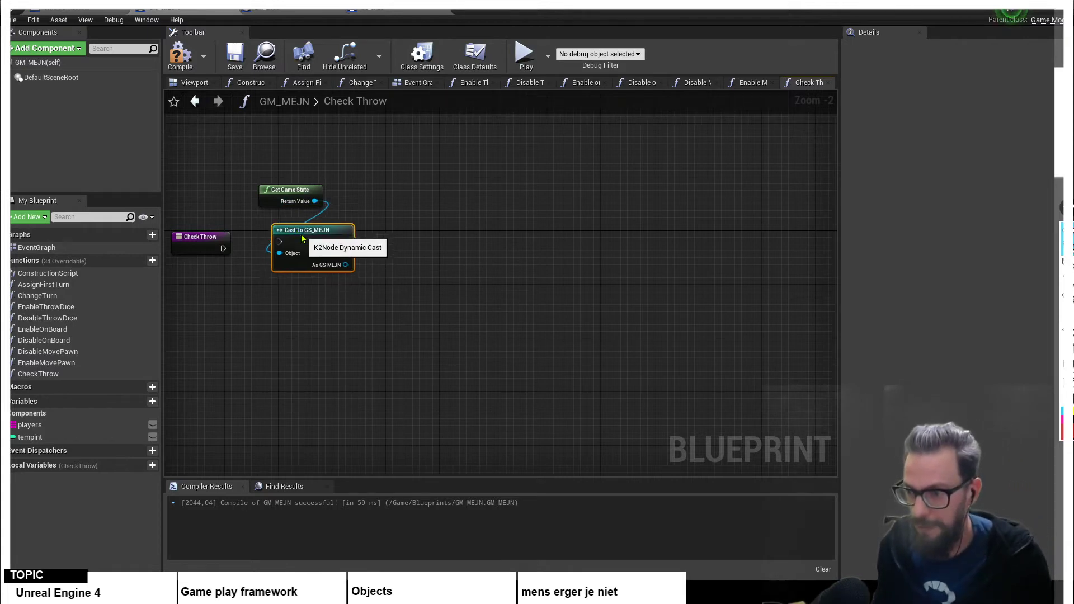
left_click_drag(222, 248, 281, 243)
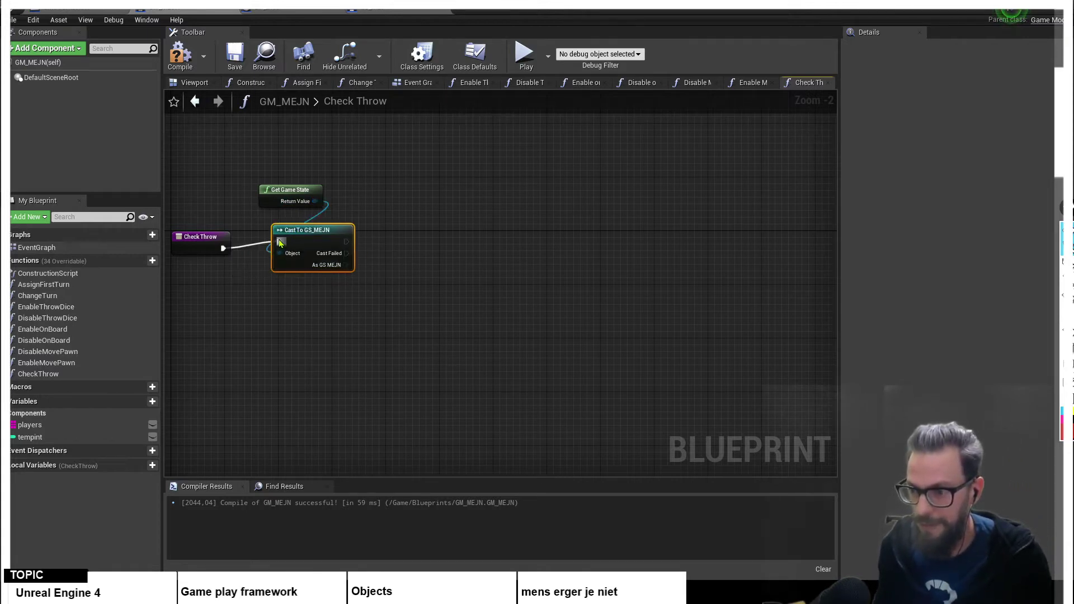
- Get Turn from the GS_MEJN cast and feed it into a Switch on String node
left_click_drag(343, 267, 305, 308)
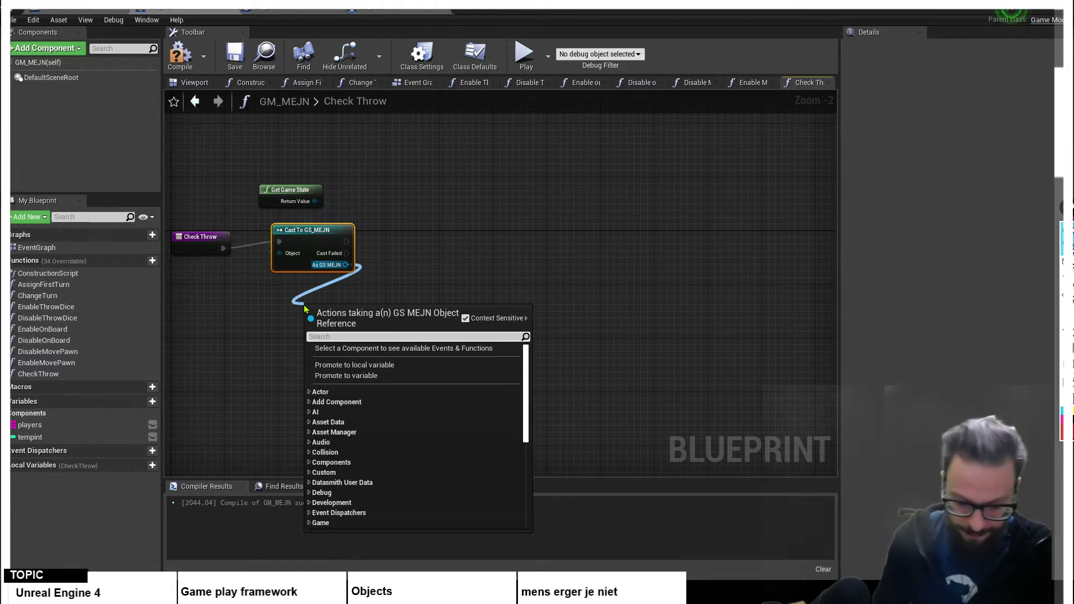
type("turn")
key("Return")
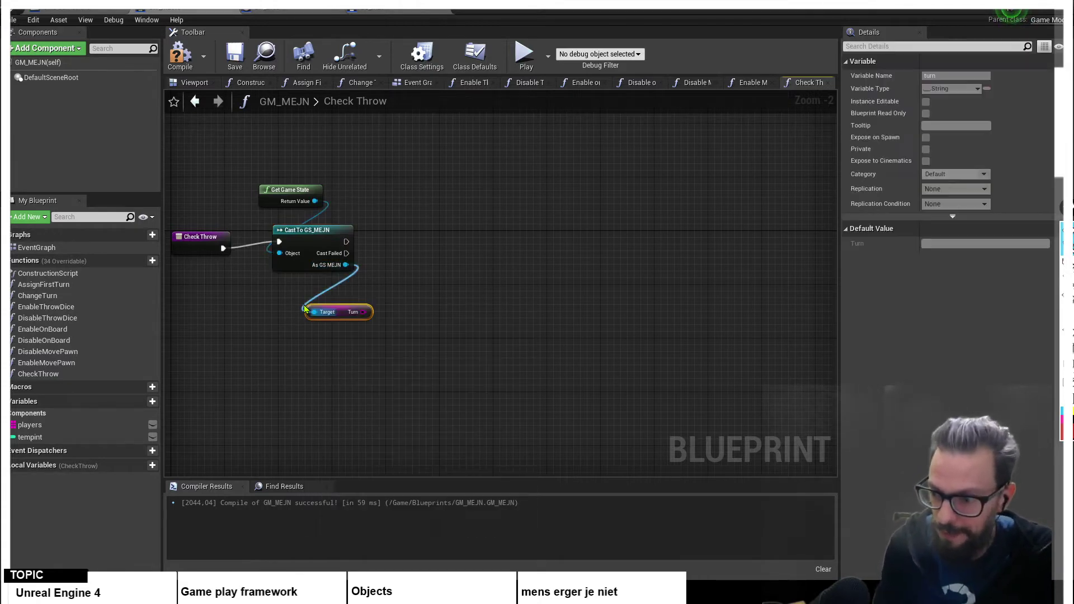
left_click_drag(364, 312, 411, 255)
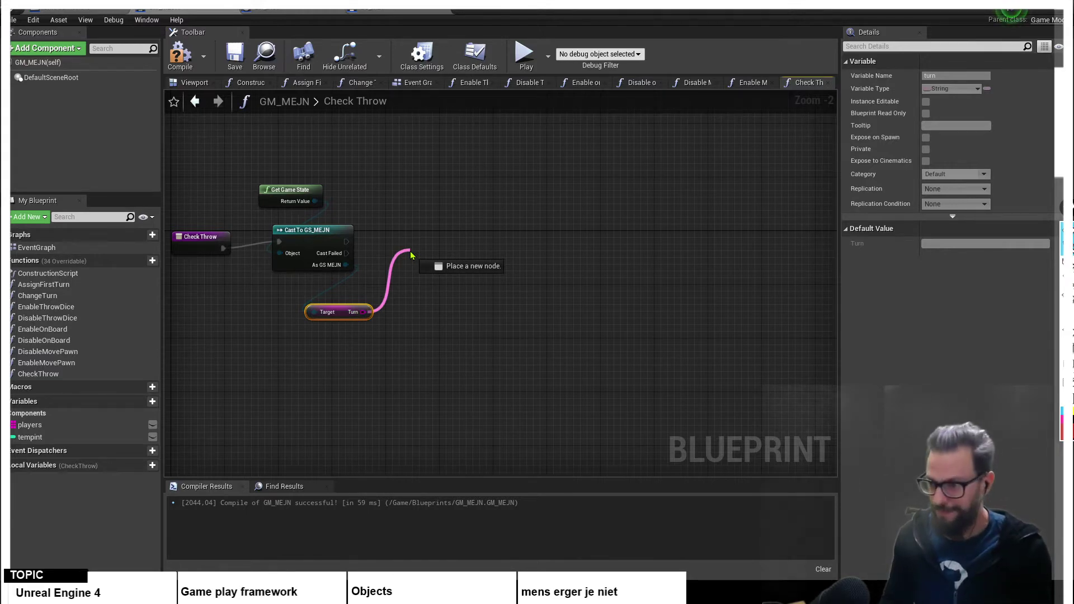
left_click_drag(411, 254, 411, 254)
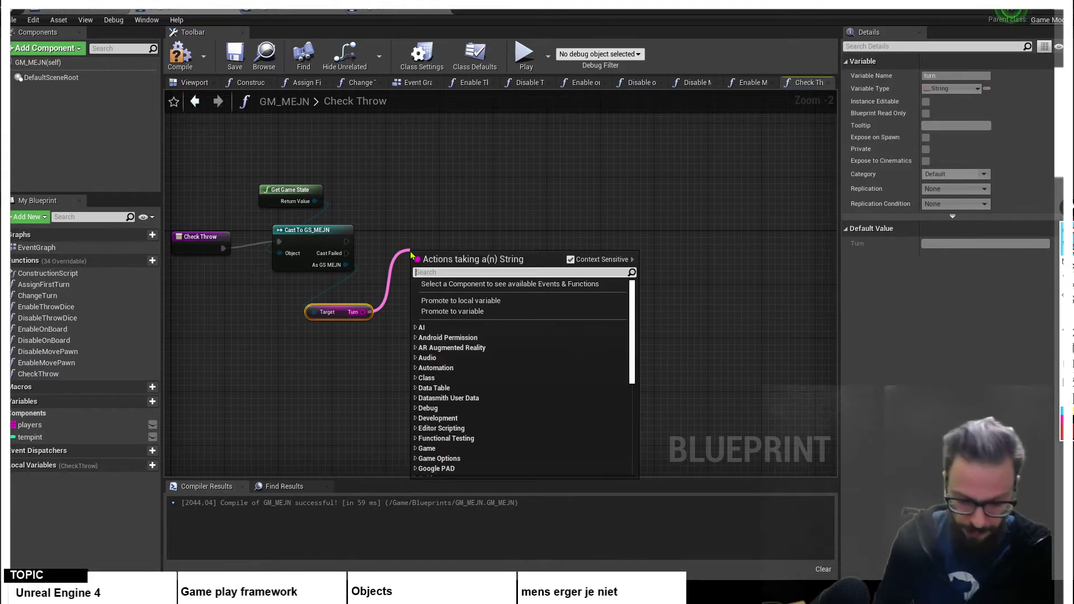
type("switch")
key("Return")
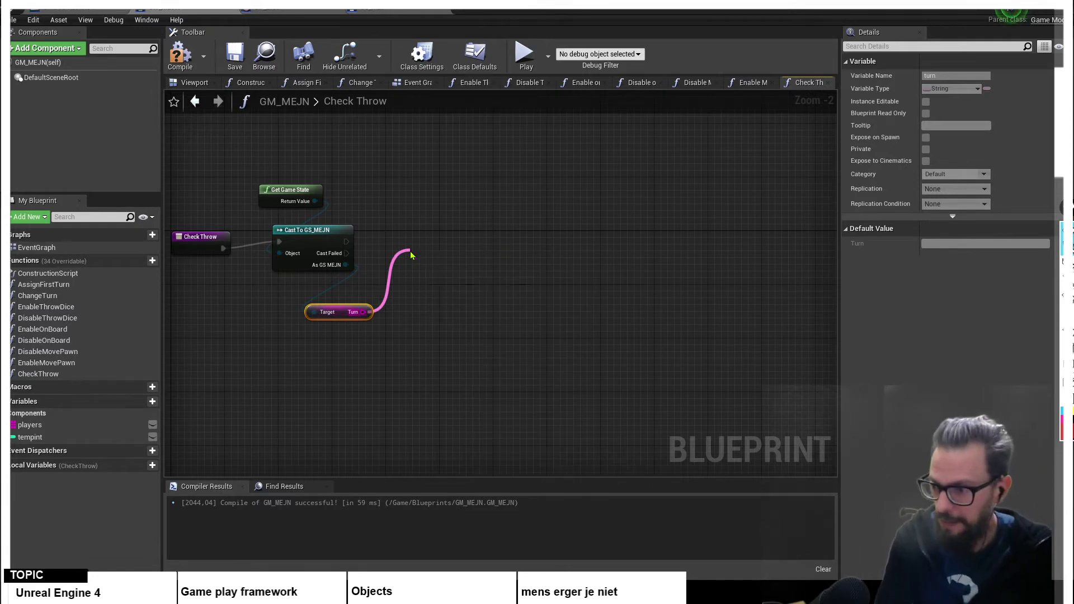
- Reposition the Switch on String node and add its first case pin
mouse_move(420, 254)
left_mouse_down()
mouse_move(398, 230)
mouse_move(394, 246)
left_mouse_up()
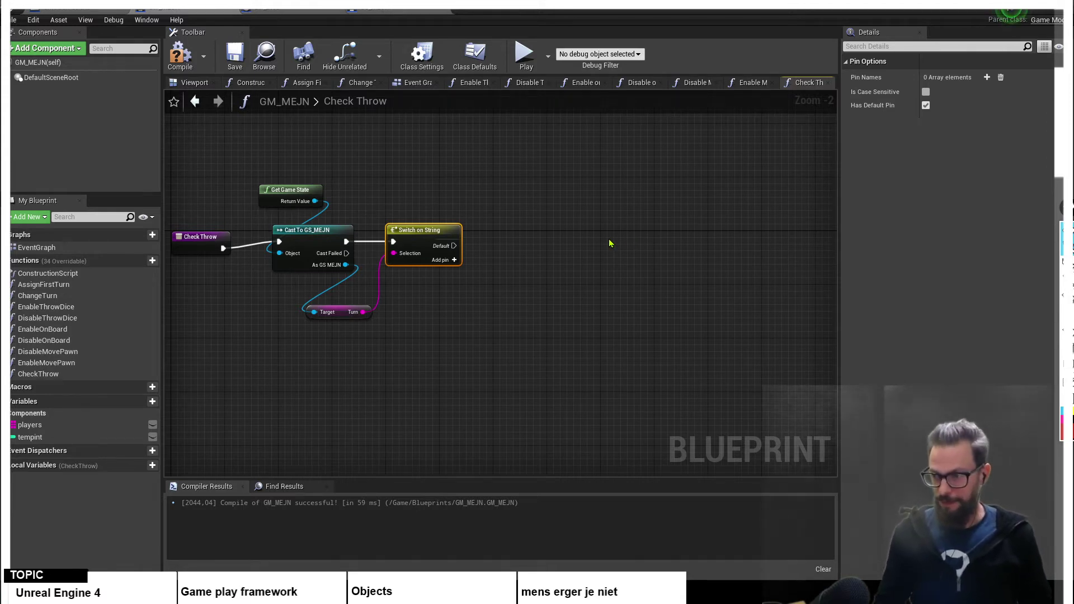
left_click(586, 173)
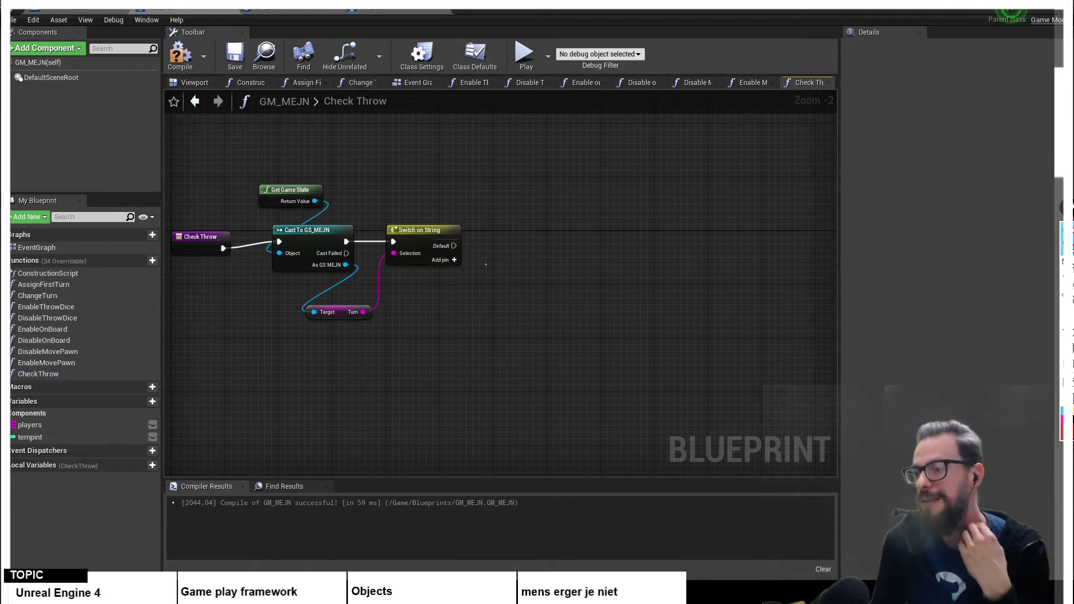
left_click(434, 252)
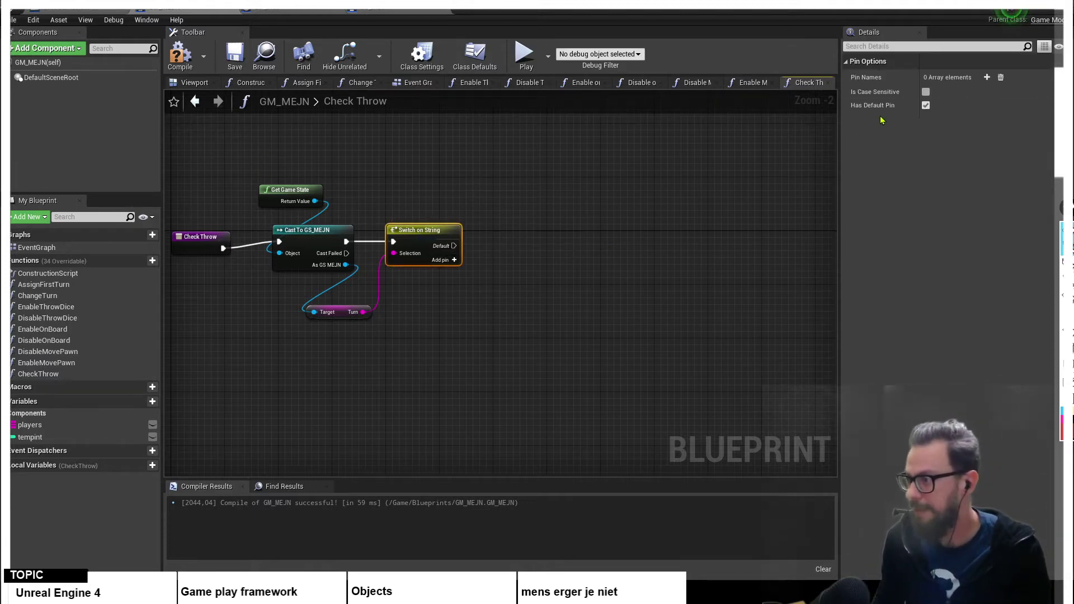
left_click(986, 77)
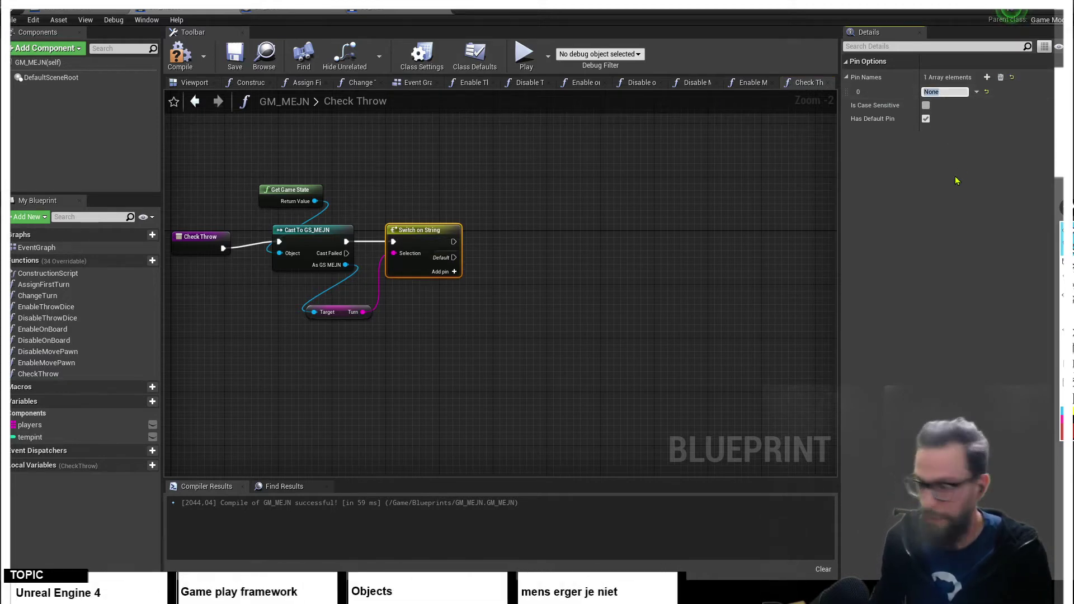
- Name the switch cases yellow, green, blue and red
type("yellow")
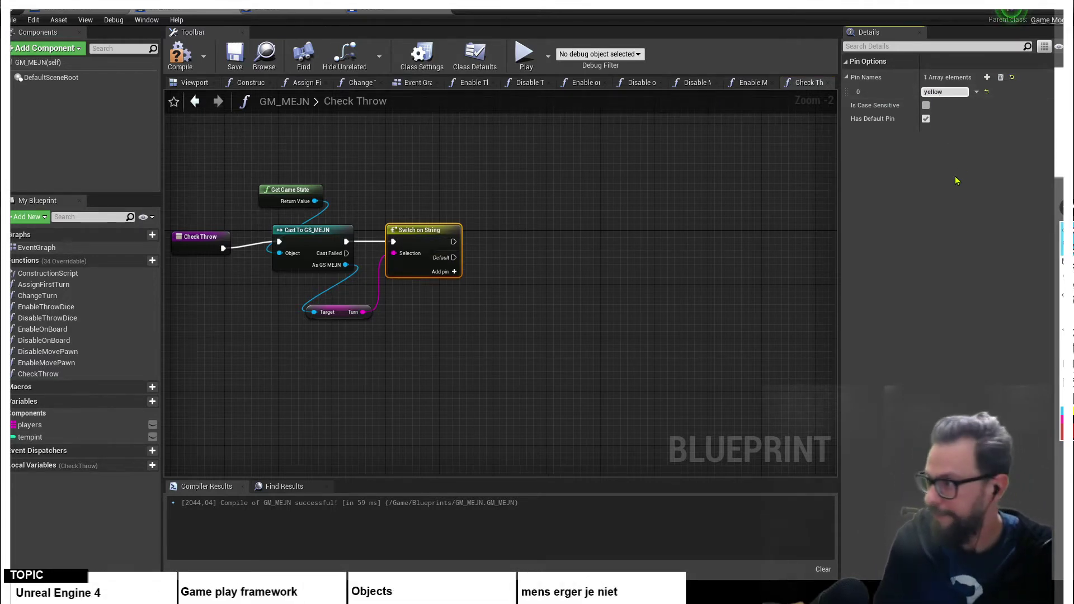
key("Return")
left_click(987, 77)
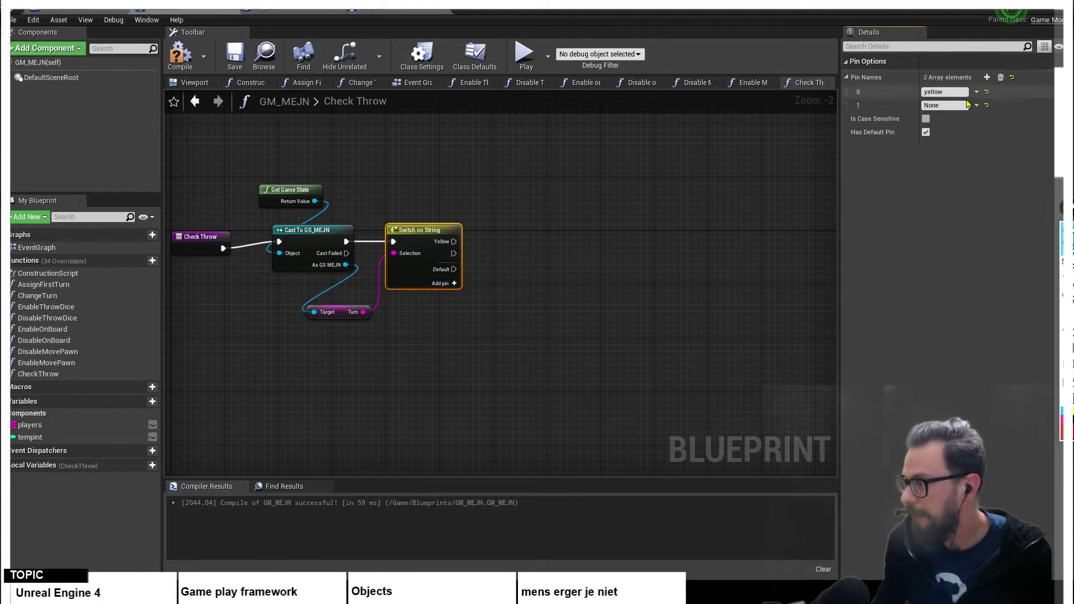
type("green")
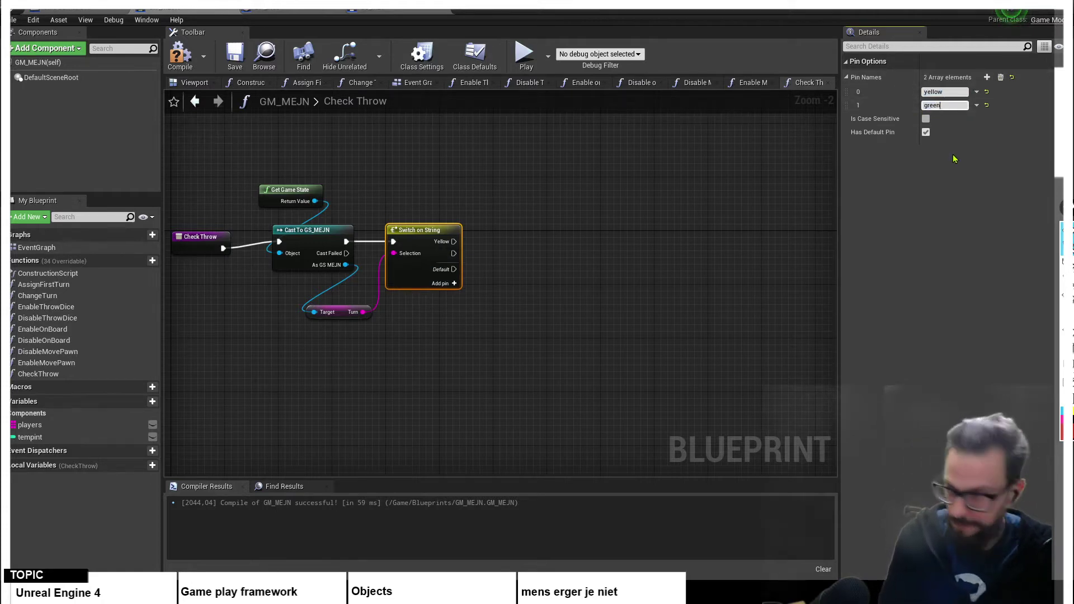
key("Return")
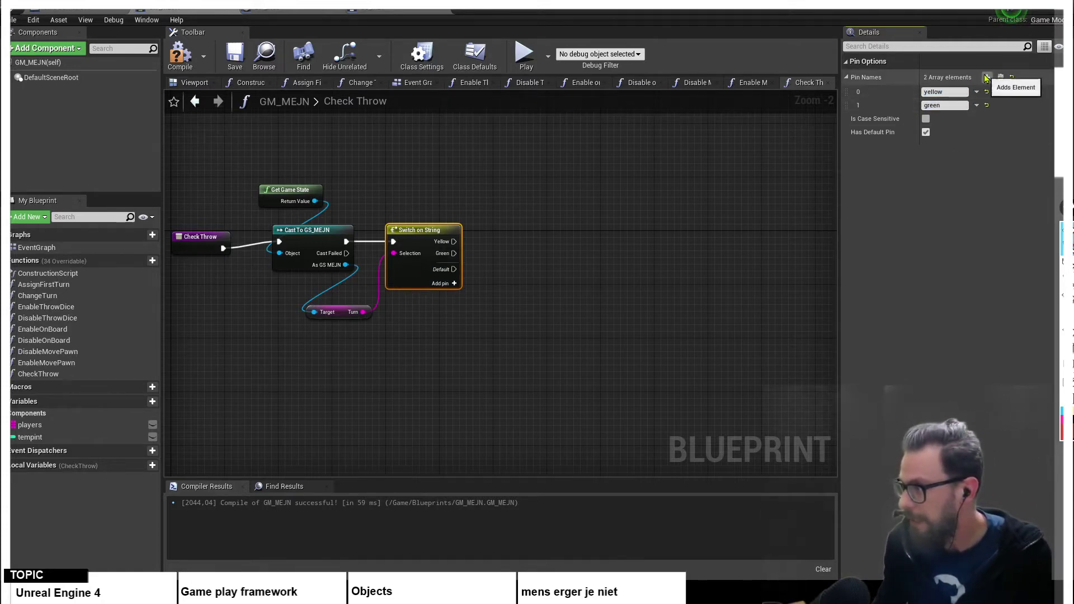
left_click(987, 77)
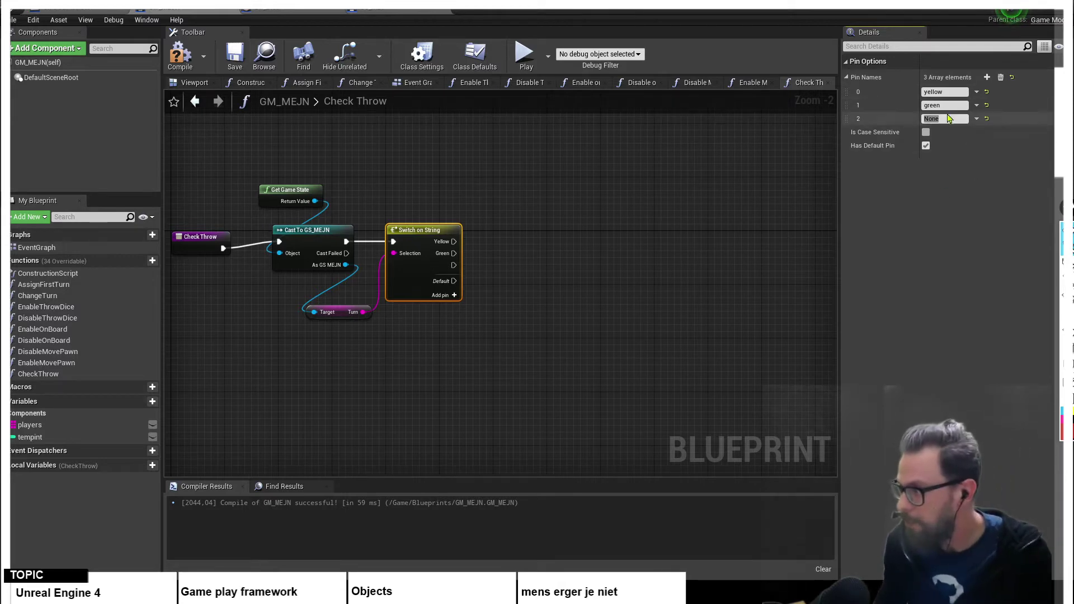
type("blue")
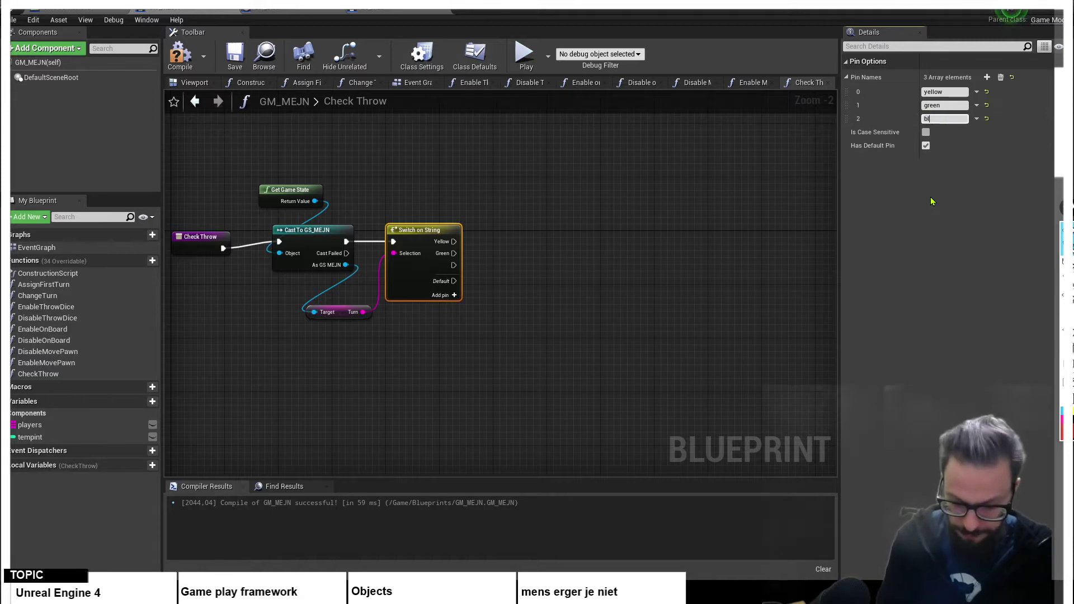
left_click(988, 77)
left_click(957, 132)
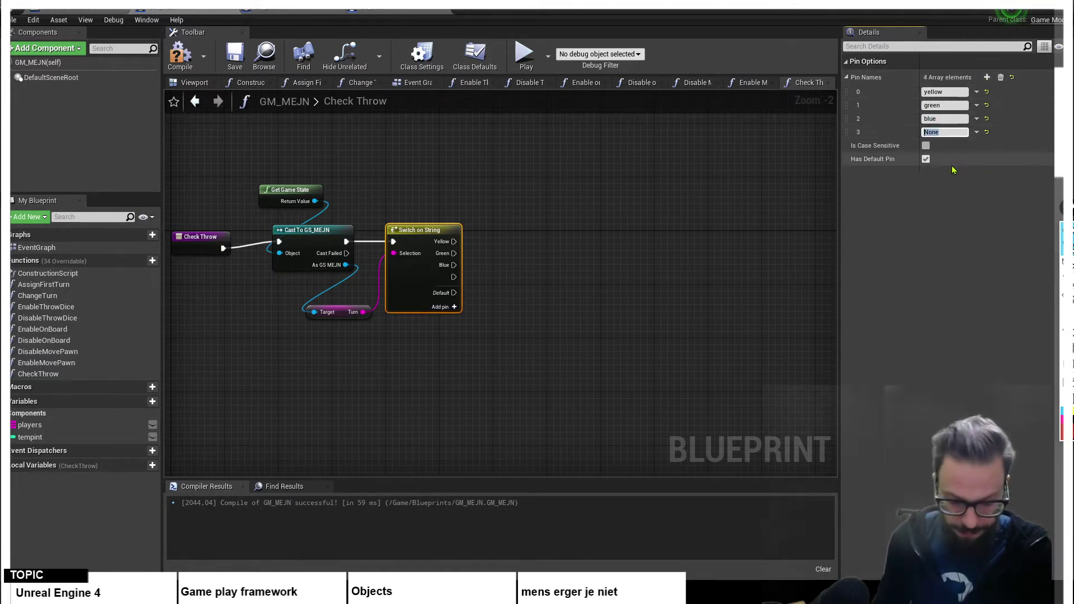
type("red")
key("Return")
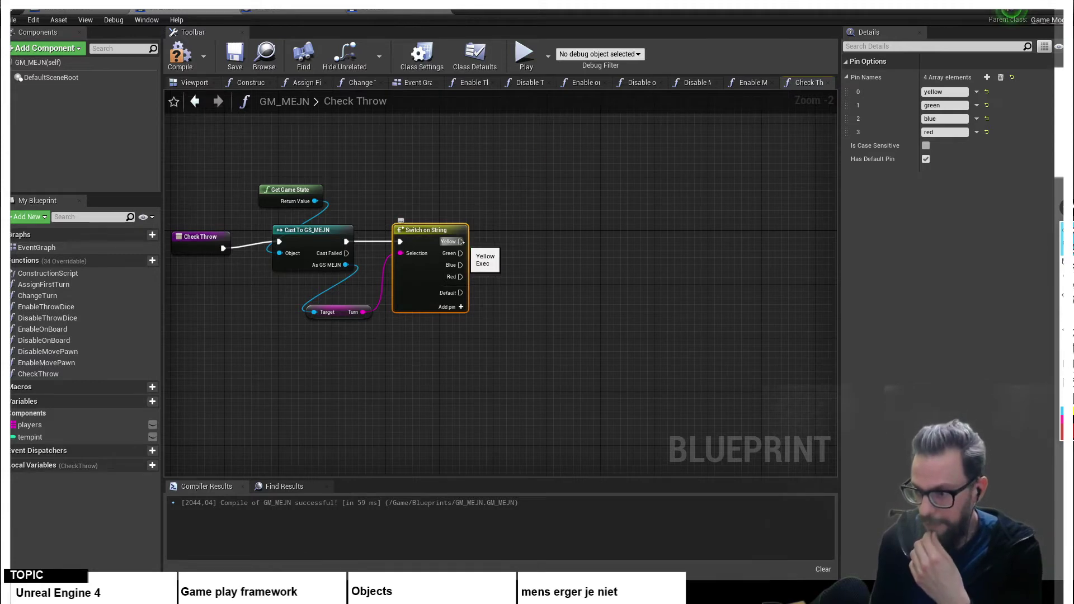
left_click_drag(461, 242, 510, 208)
- Pan the graph, enable the Ctrl+Alt+G screen pen, and sketch red arrows from the switch outputs
left_click(494, 186)
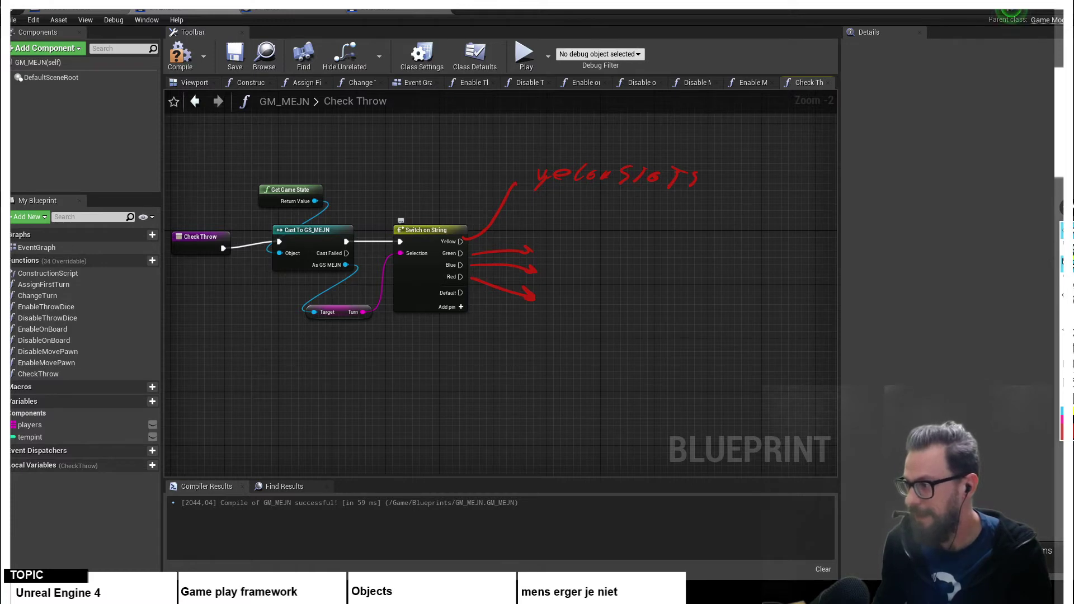
mouse_move(804, 291)
right_mouse_down()
mouse_move(747, 280)
mouse_move(745, 291)
right_mouse_up()
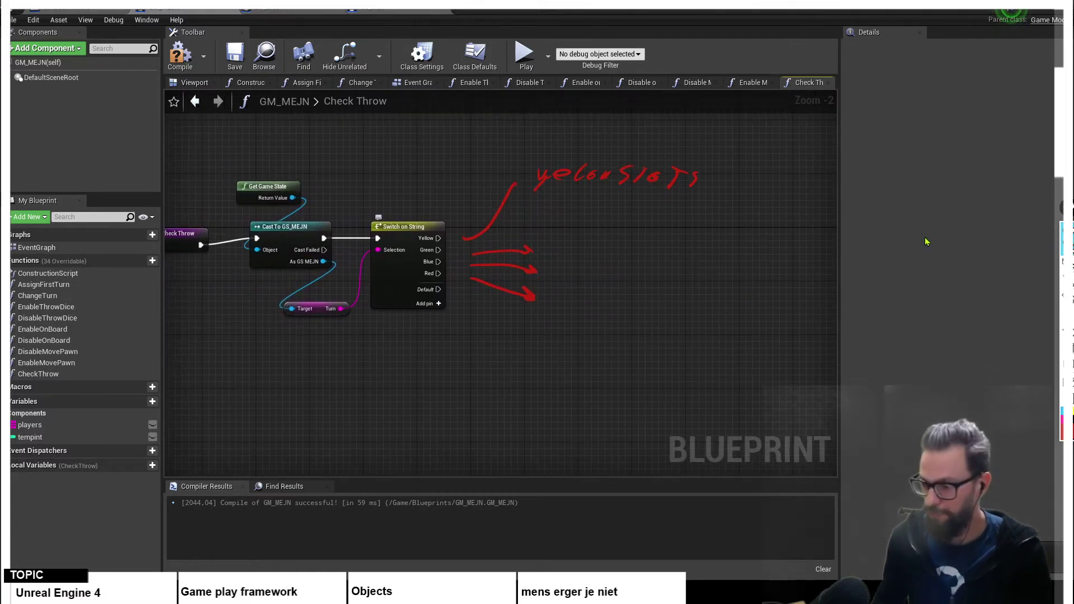
key("ctrl+alt+g")
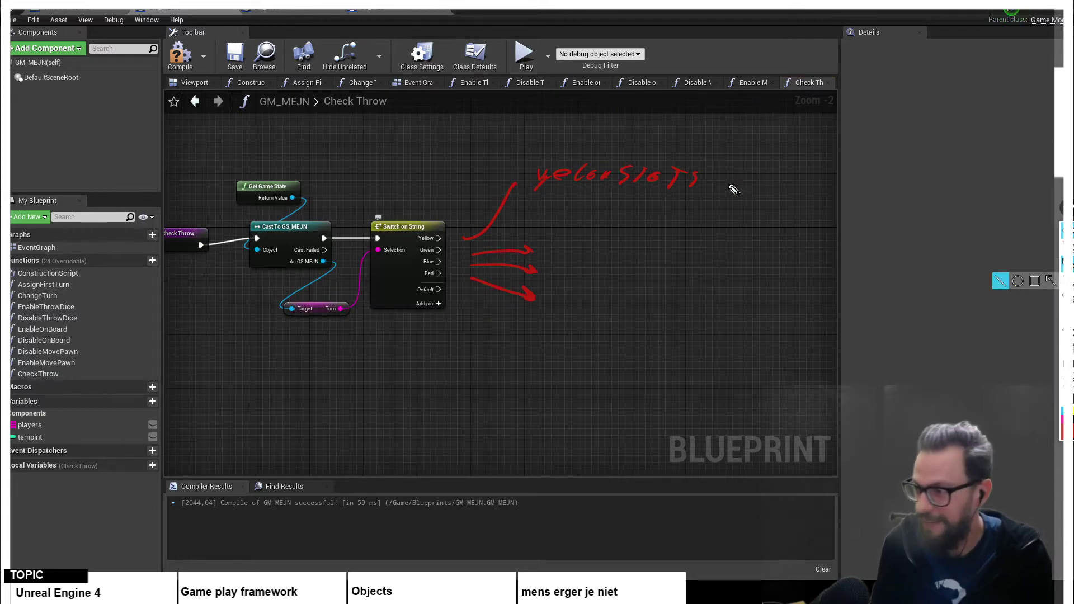
left_click_drag(718, 174, 773, 143)
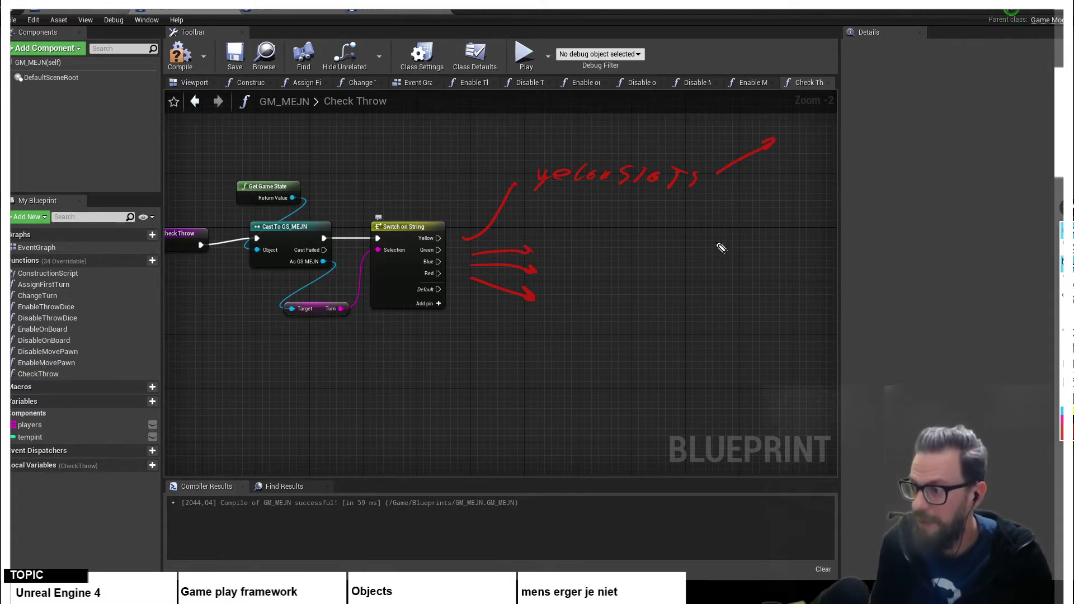
left_click_drag(714, 243, 757, 240)
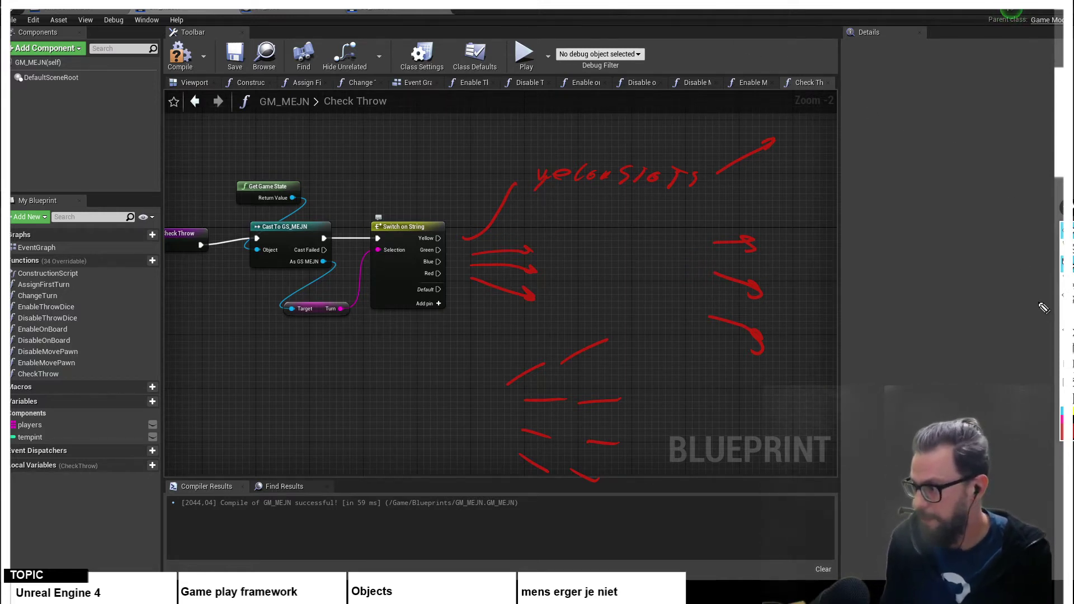
- Erase the red arrow and strokes on the right side of the graph
left_click(1064, 280)
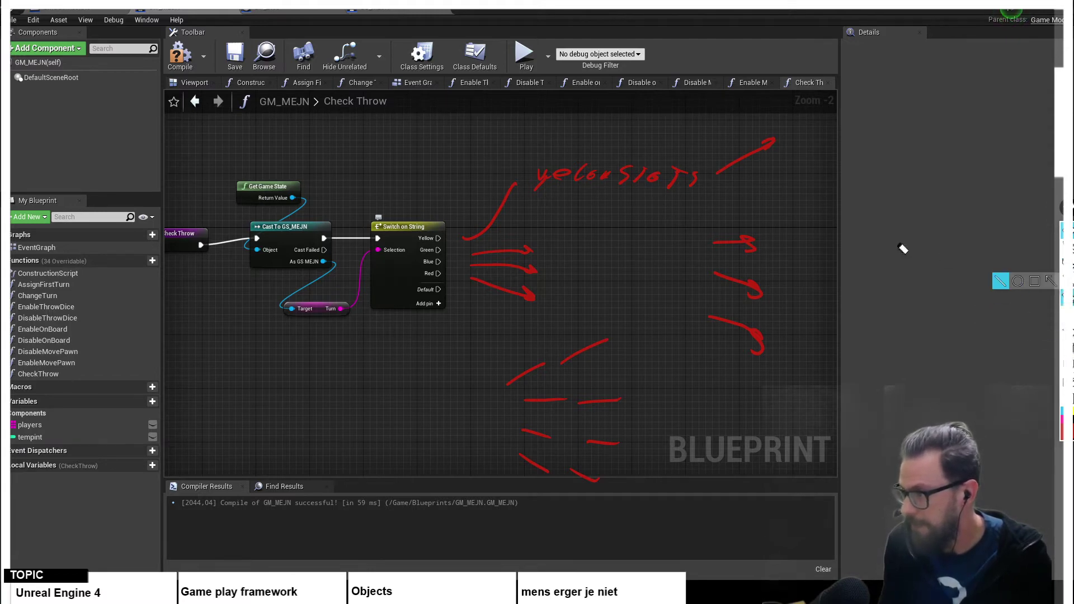
left_click(743, 159)
left_click(746, 271)
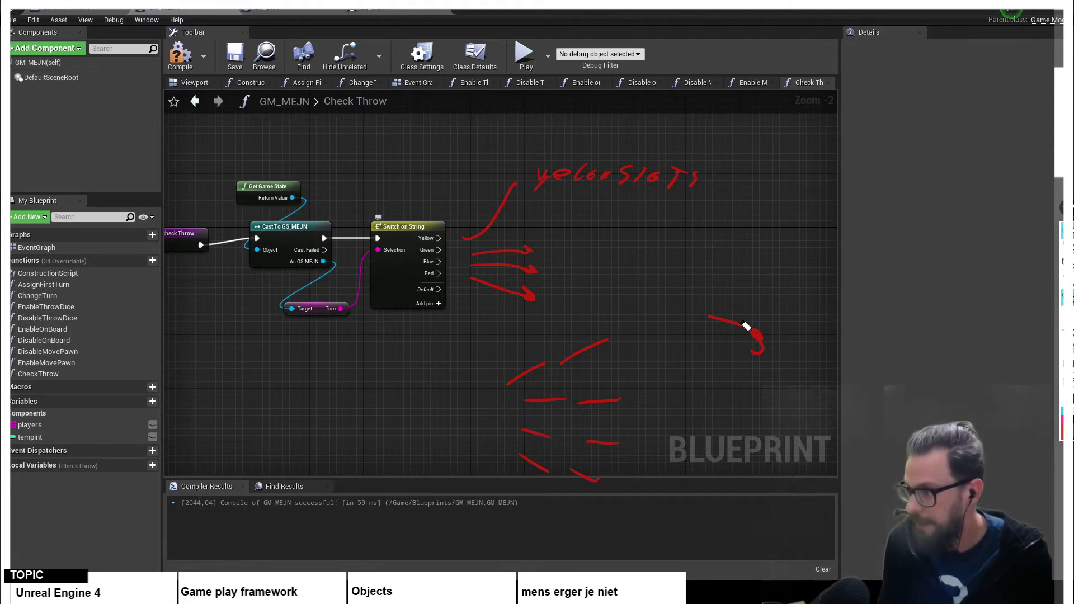
left_click(748, 329)
- Sketch a red Stats diagram with boxes and linking lines, then clear every annotation with E
left_click(1064, 264)
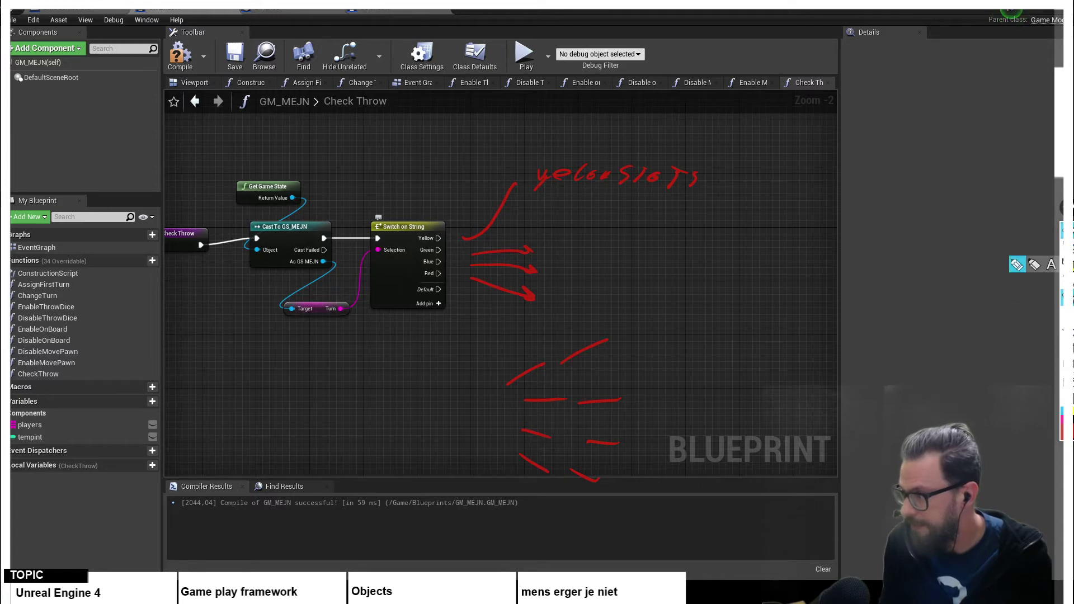
mouse_move(700, 199)
left_mouse_down()
mouse_move(740, 258)
mouse_move(731, 268)
left_mouse_up()
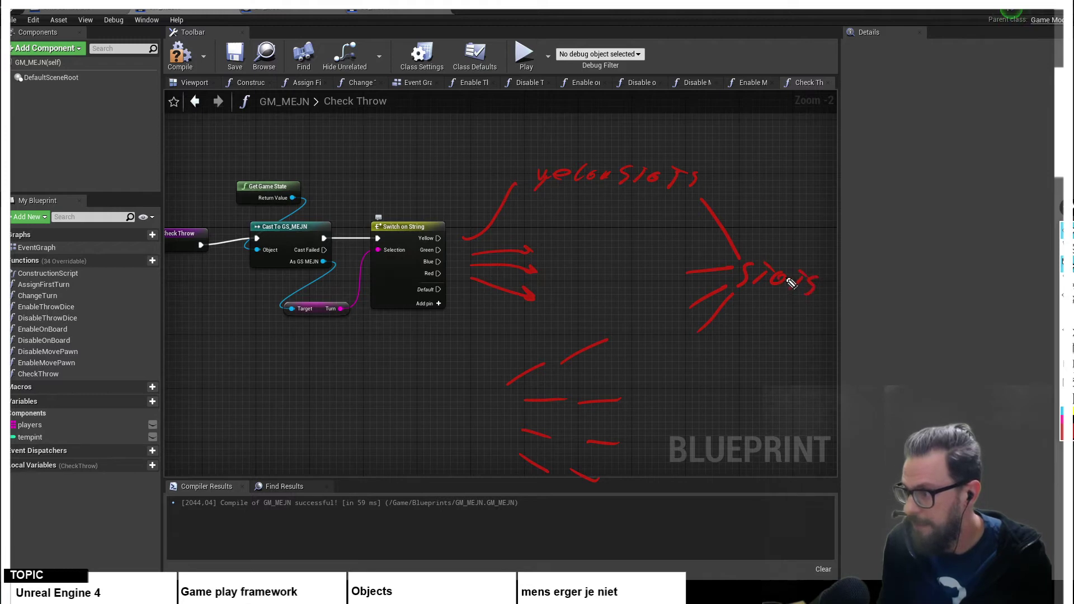
left_click_drag(746, 296, 807, 302)
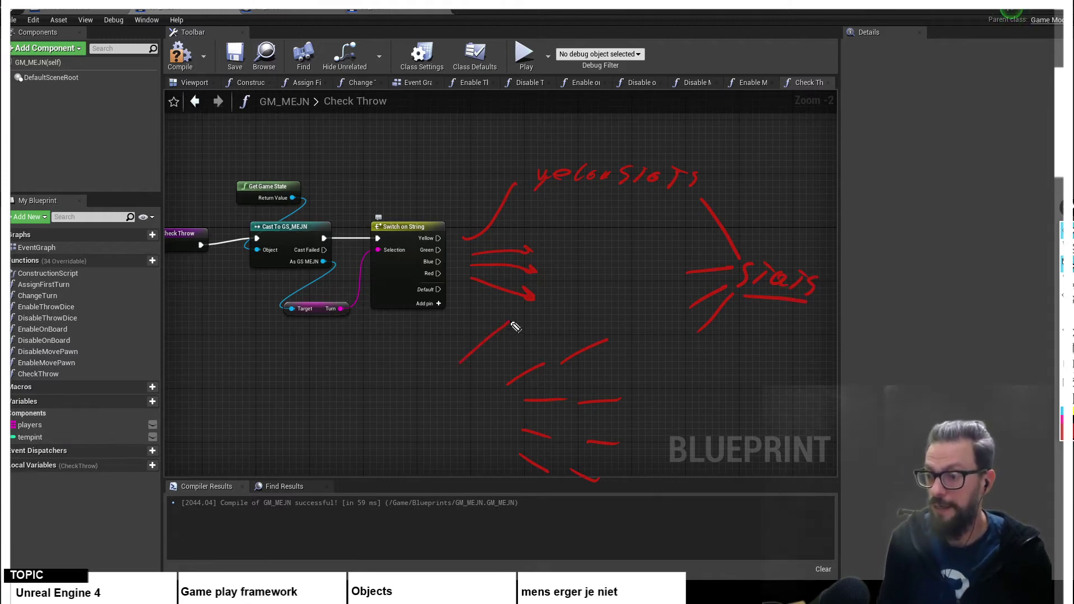
mouse_move(520, 323)
left_mouse_down()
mouse_move(599, 361)
mouse_move(552, 420)
mouse_move(454, 378)
left_mouse_up()
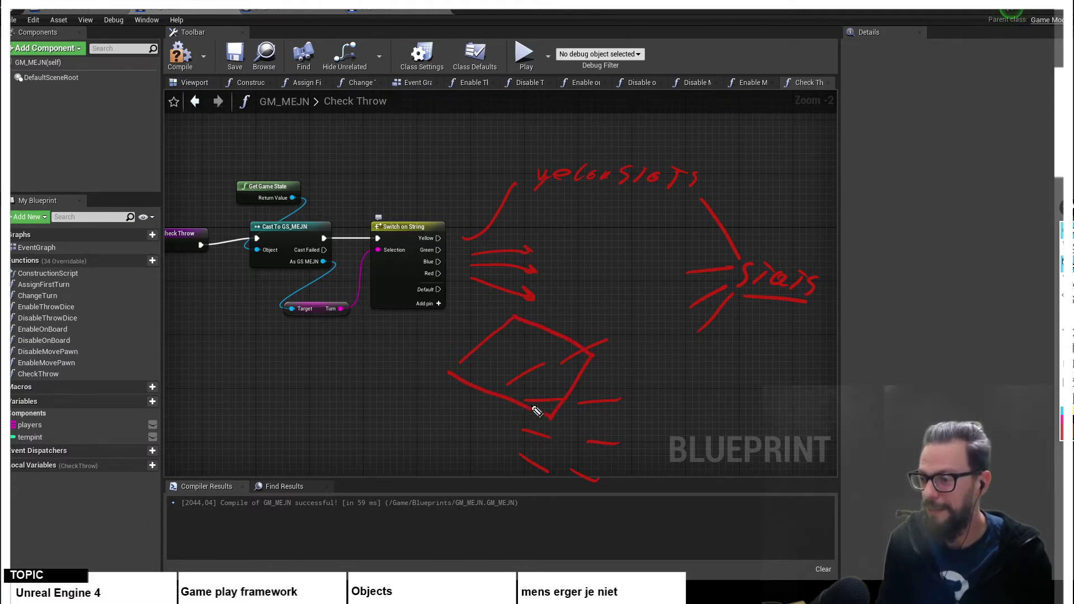
left_click_drag(486, 442, 719, 280)
mouse_move(520, 434)
left_mouse_down()
mouse_move(699, 486)
mouse_move(741, 336)
left_mouse_up()
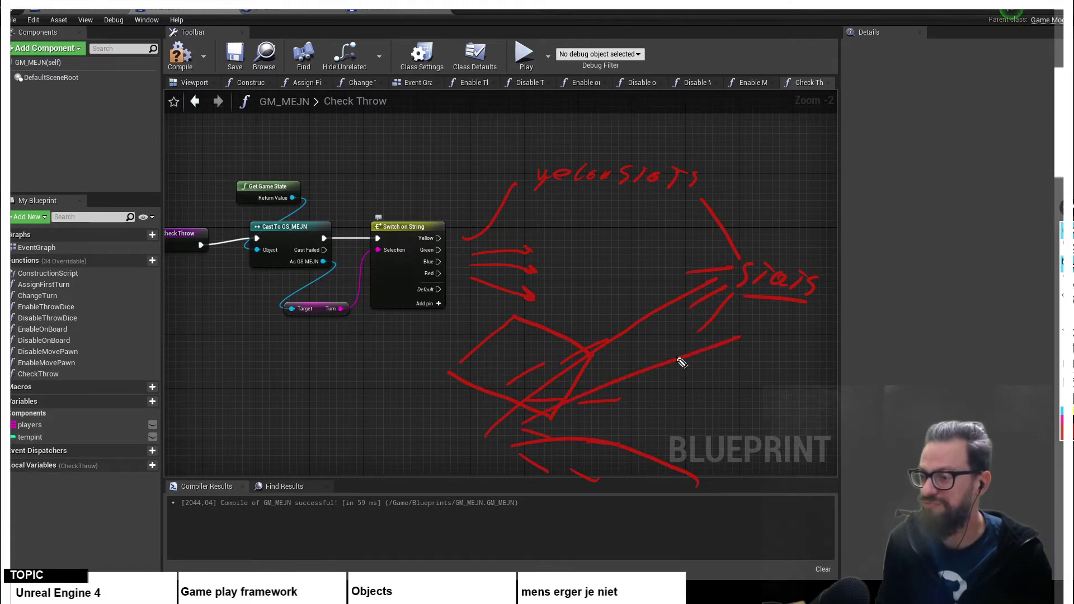
left_click_drag(568, 434, 716, 436)
left_click_drag(567, 464, 669, 452)
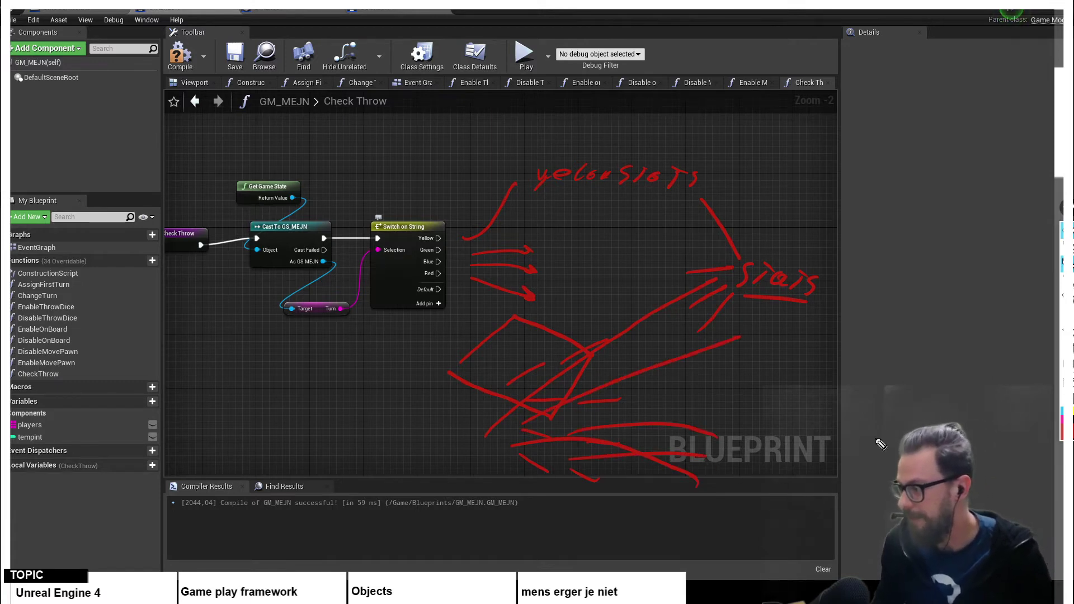
key("e")
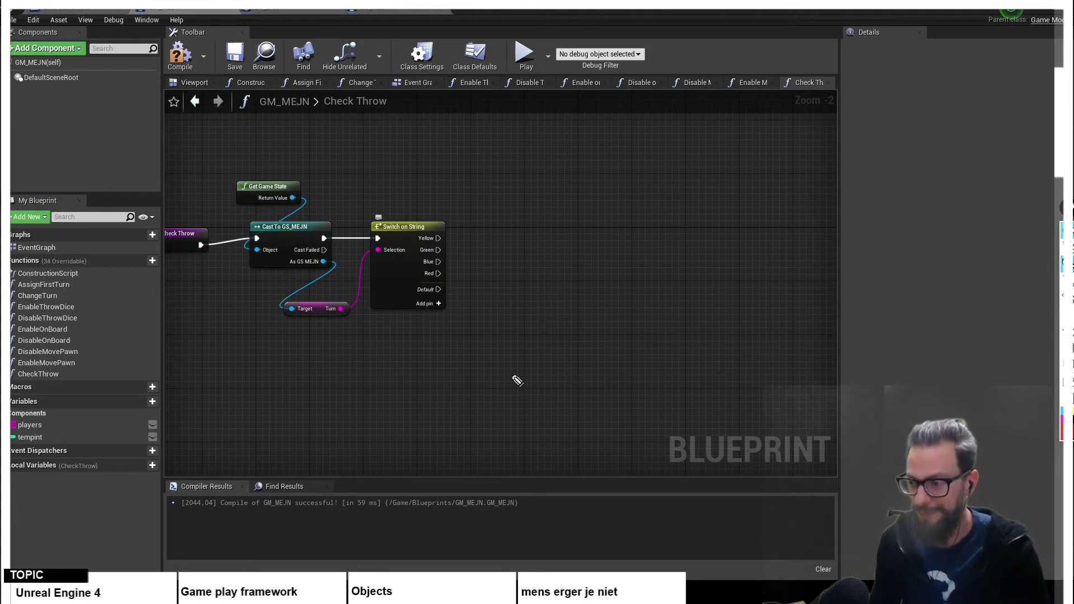
- Create a tempstats variable as a String-keyed map with Integer values, then compile the blueprint
right_click_drag(626, 311, 504, 319)
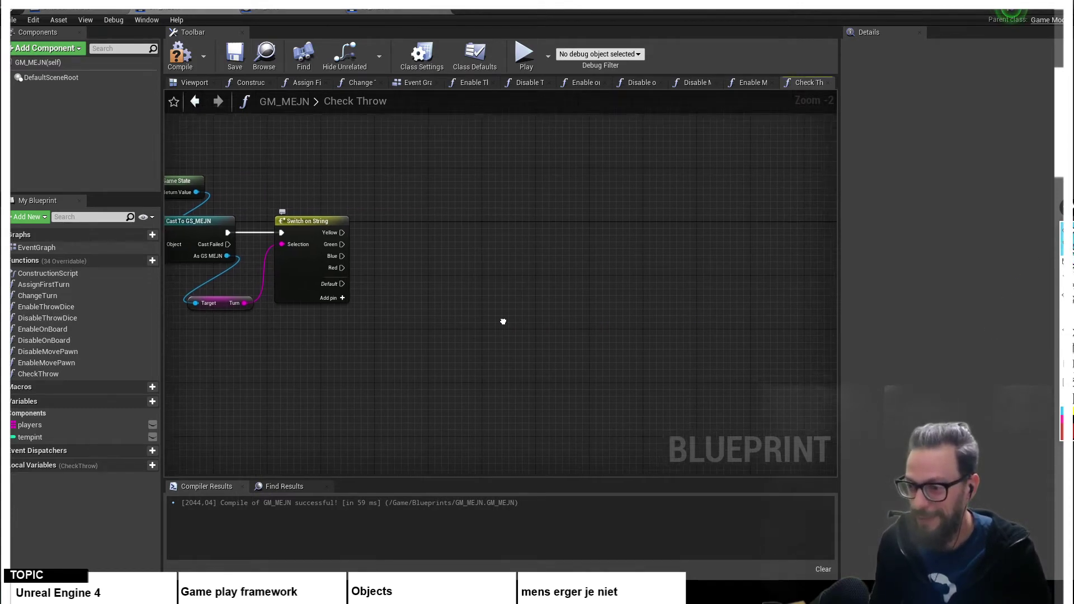
left_click(149, 404)
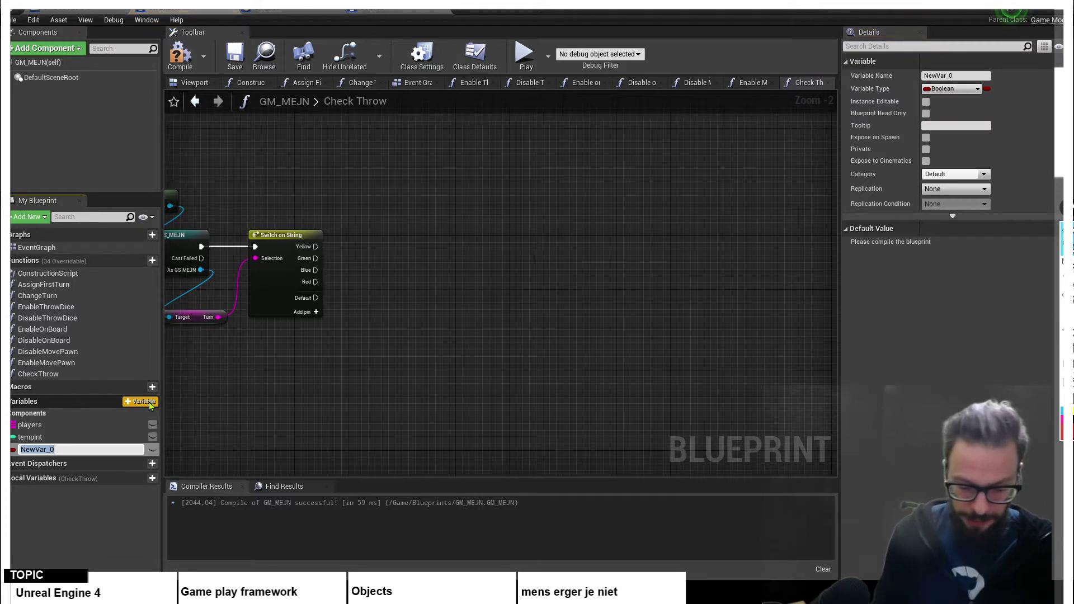
type("tempstats")
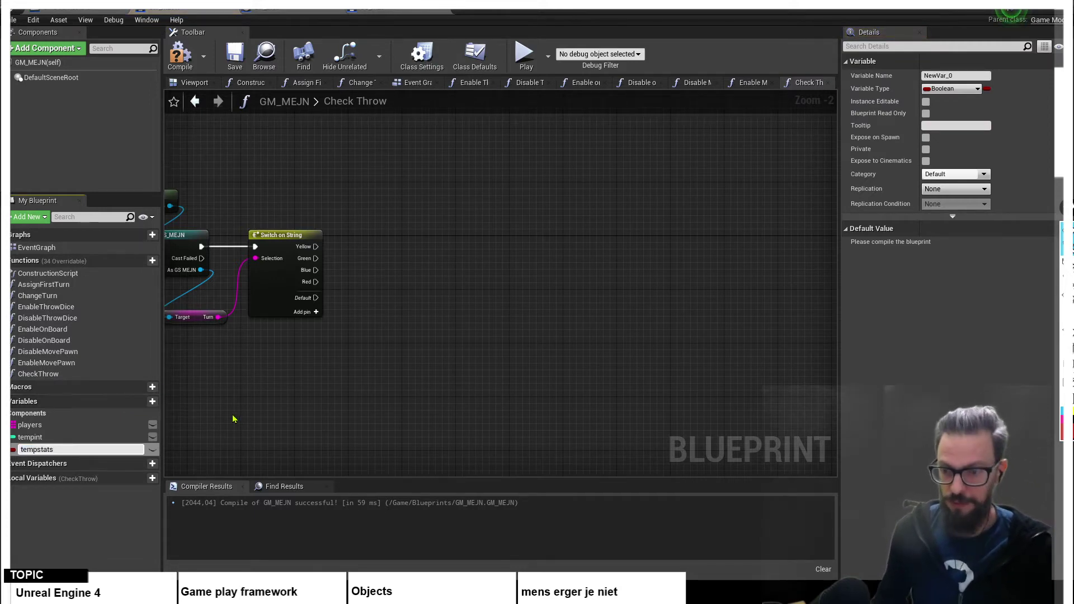
key("Return")
left_click(12, 451)
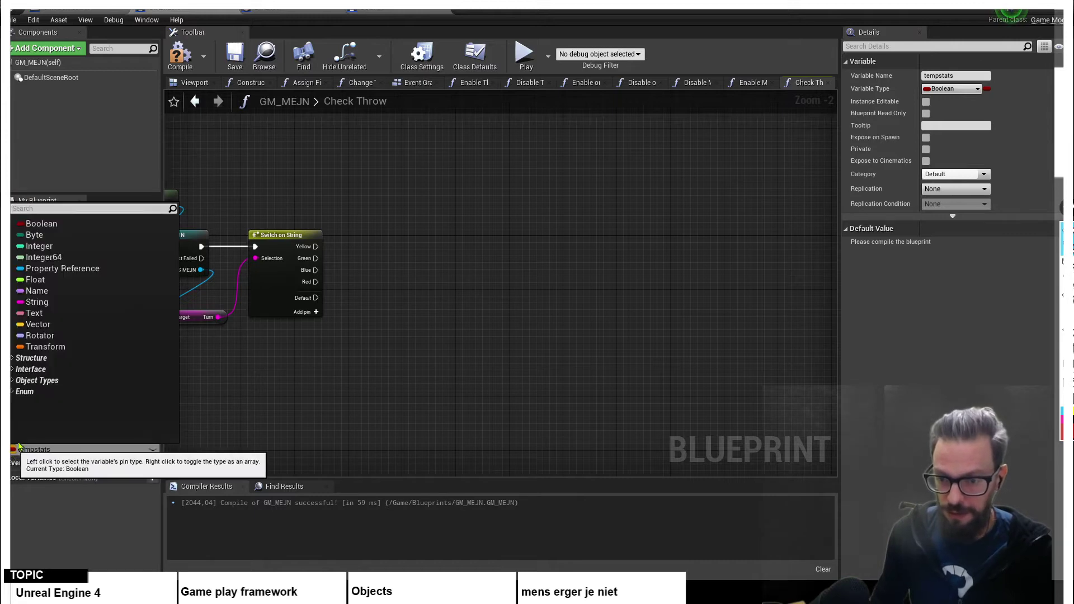
left_click(34, 303)
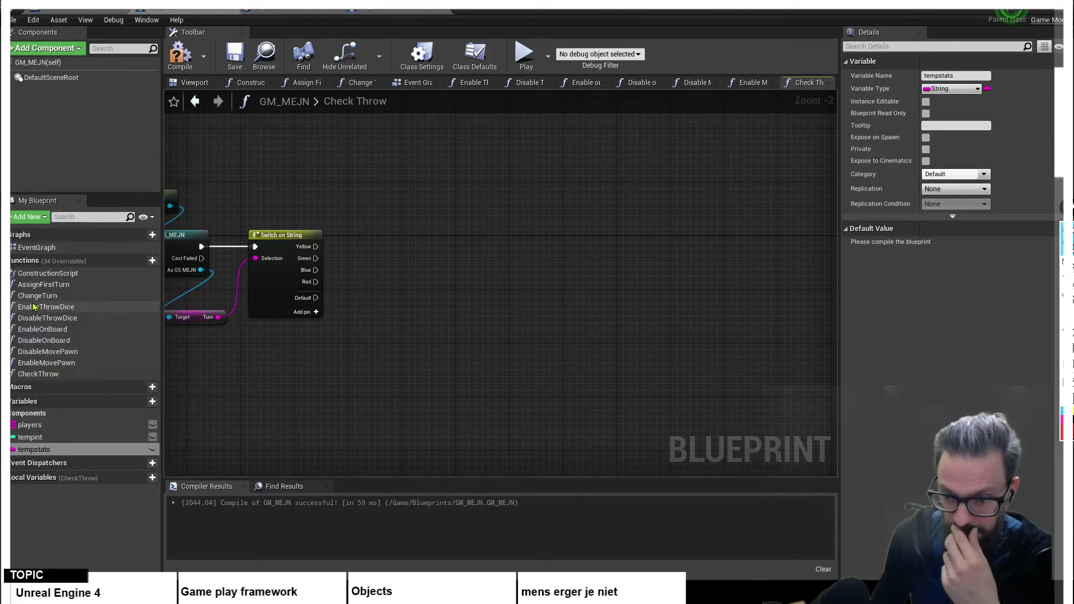
left_click(987, 89)
left_click(988, 127)
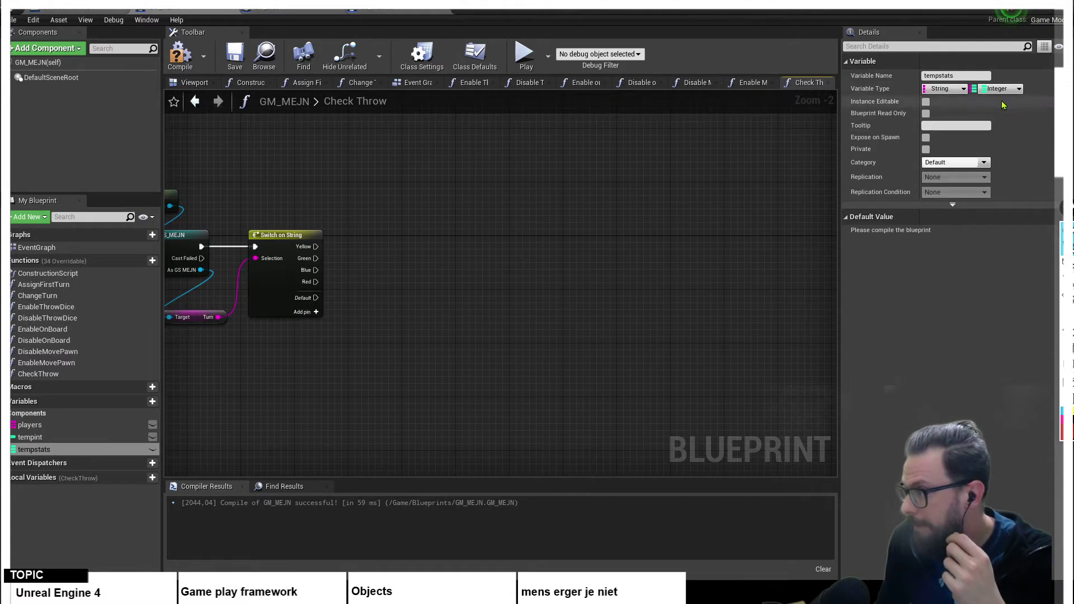
left_click(184, 68)
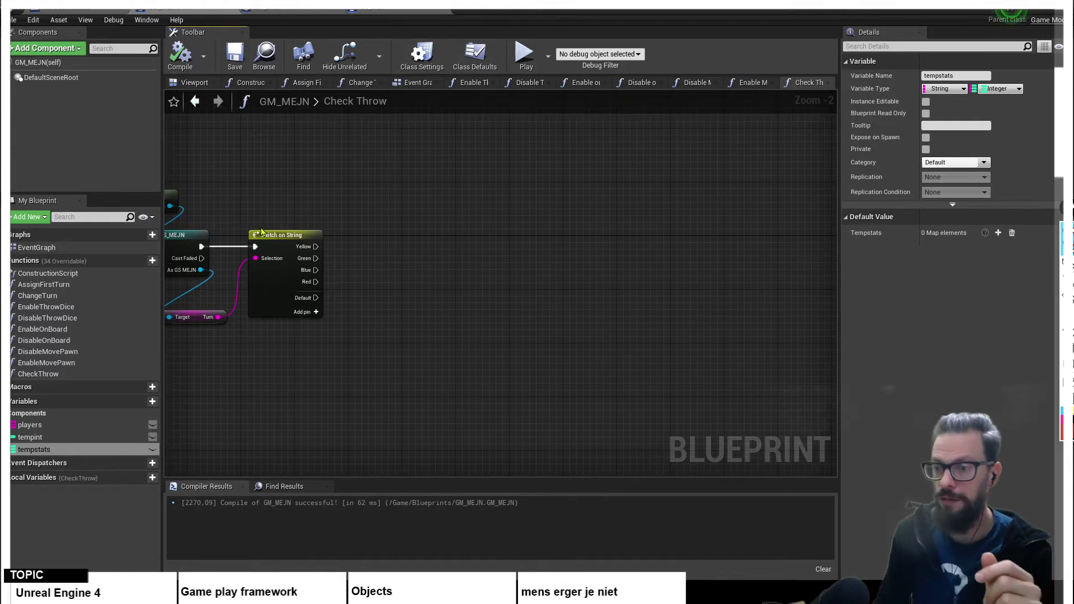
left_click(312, 291)
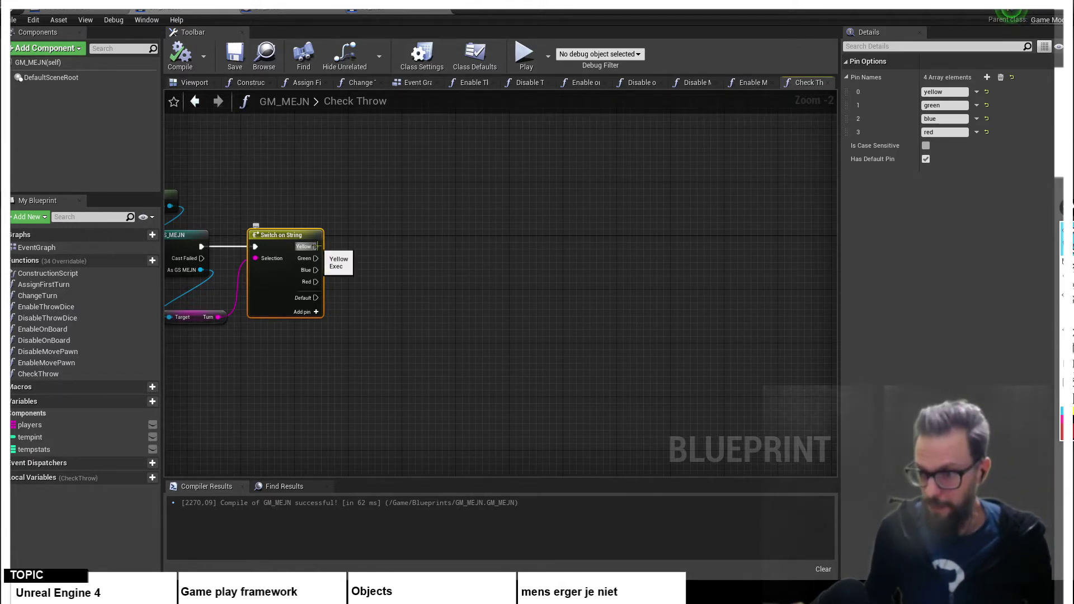
- Reposition the Switch on String and Turn getter, then drag a wire from the As GS MEJN output
left_click_drag(316, 247, 401, 248)
left_click(395, 208)
scroll(396, 209, "down", 2)
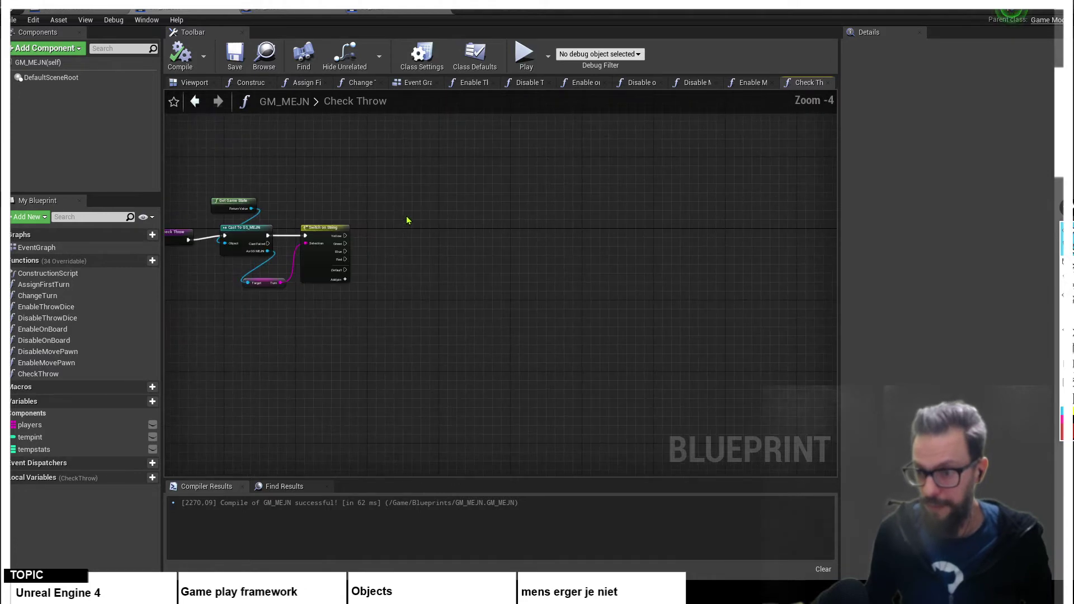
left_click_drag(302, 253, 402, 241)
left_click_drag(261, 279, 329, 252)
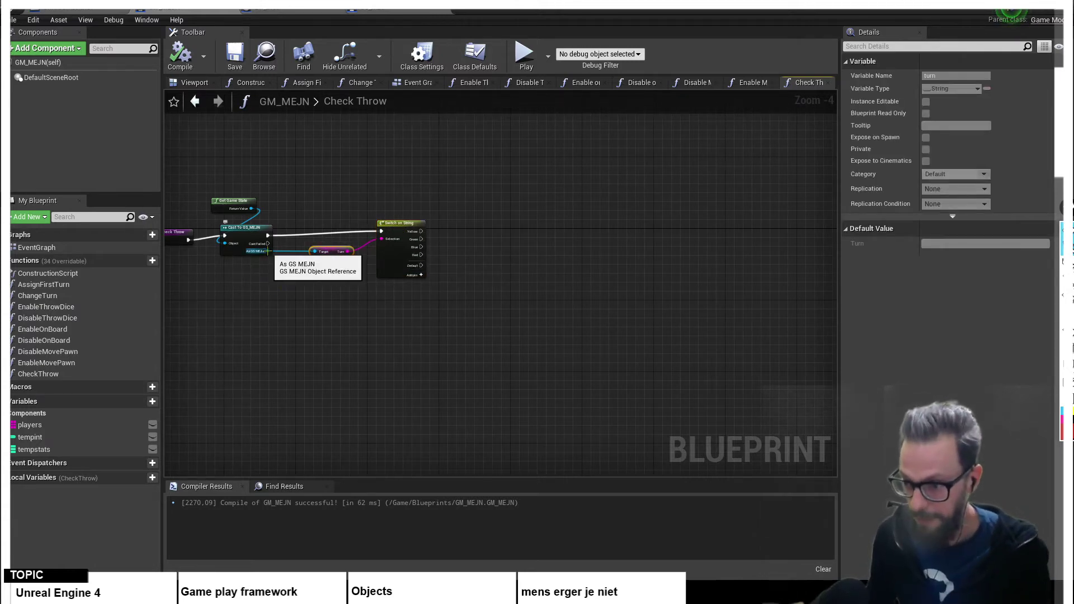
mouse_move(268, 251)
left_mouse_down()
mouse_move(295, 298)
mouse_move(485, 248)
left_mouse_up()
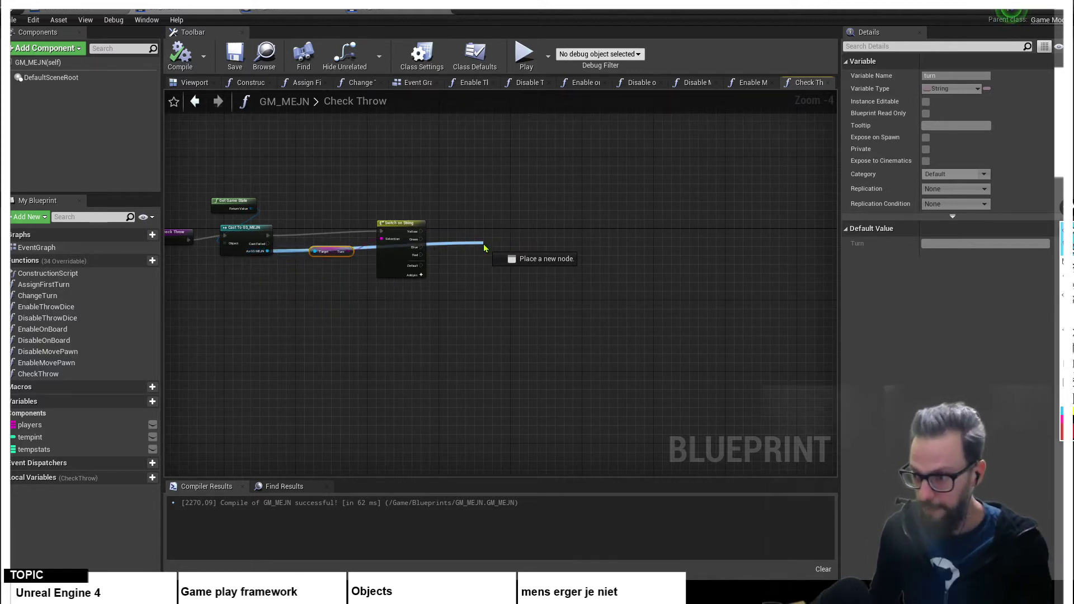
left_click_drag(485, 248, 499, 206)
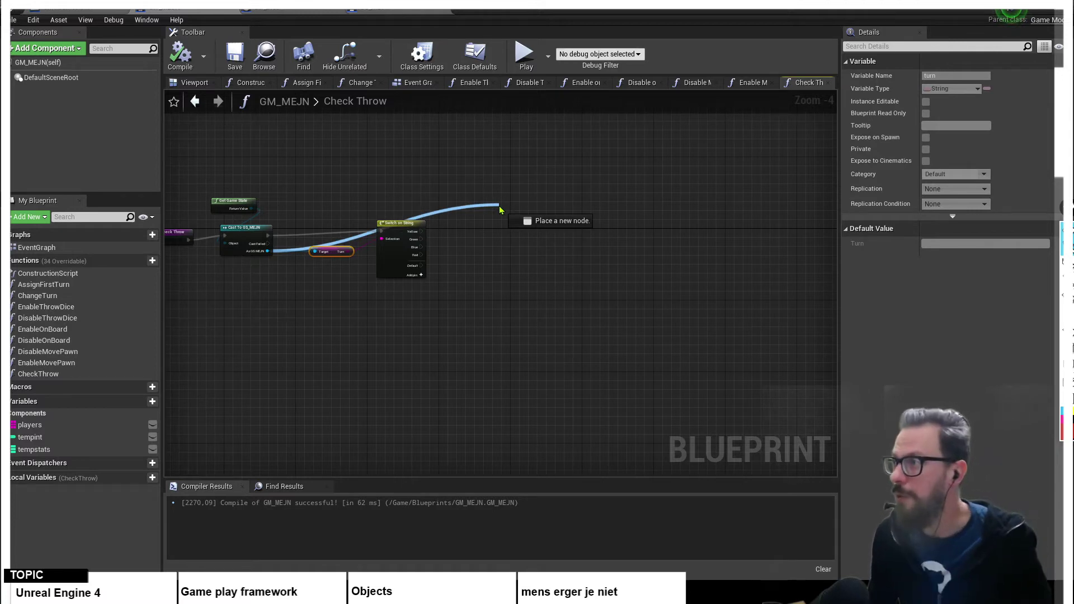
left_click_drag(500, 207, 492, 198)
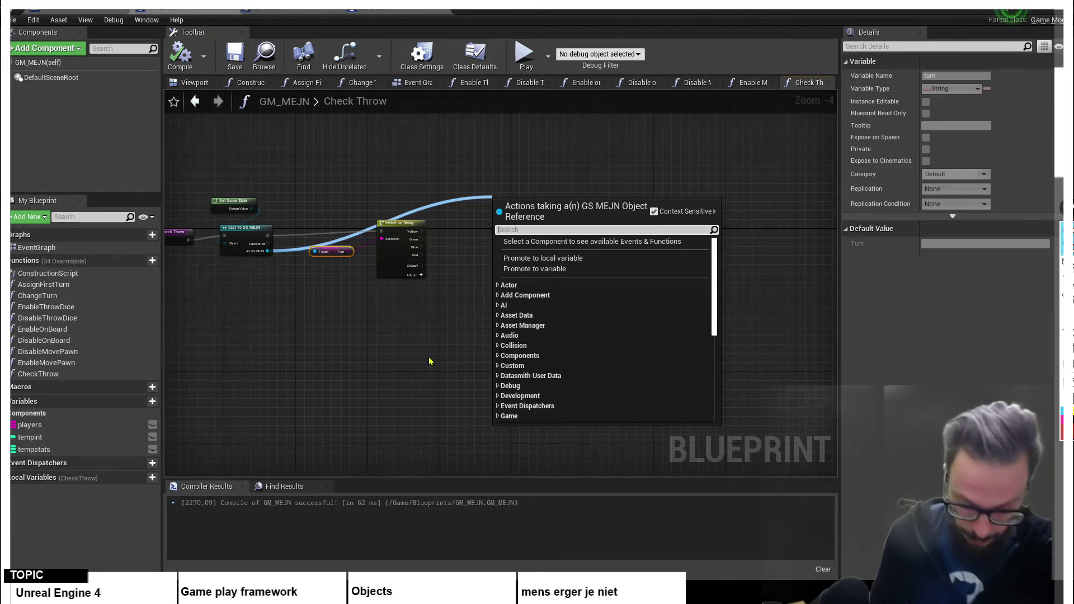
- Add a Get Yellowstats node from the GS_MEJN cast, routing its wire through a reroute point
type("yellow")
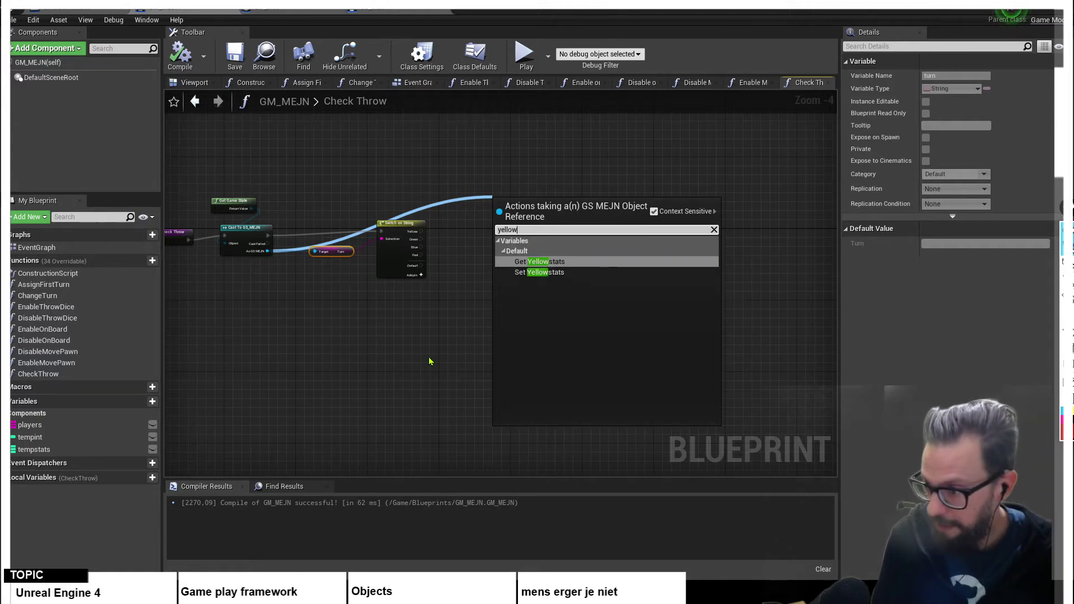
key("Return")
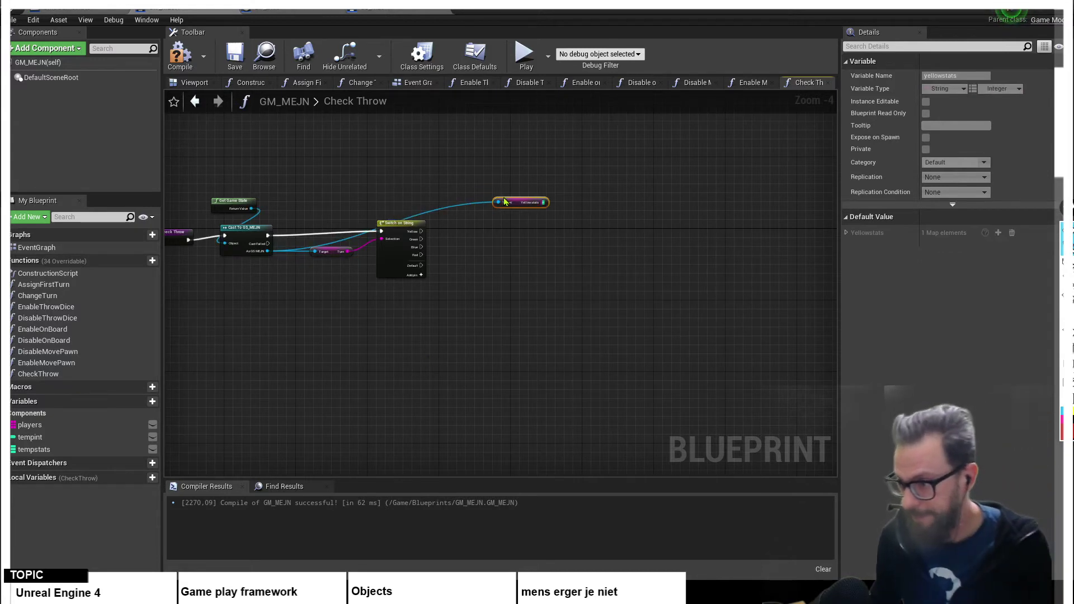
left_click_drag(517, 201, 495, 205)
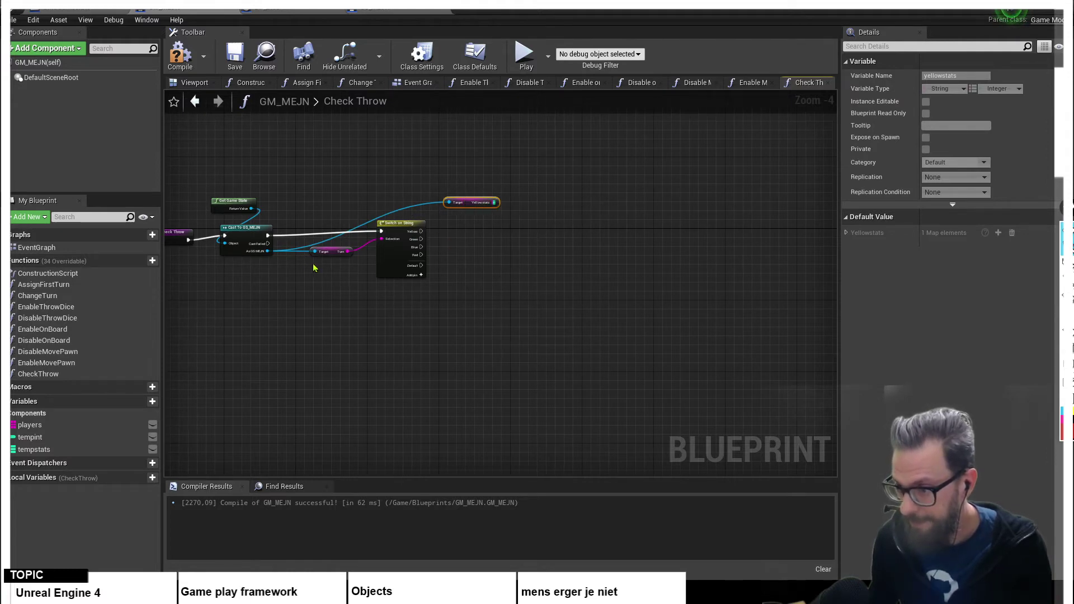
double_click(330, 242)
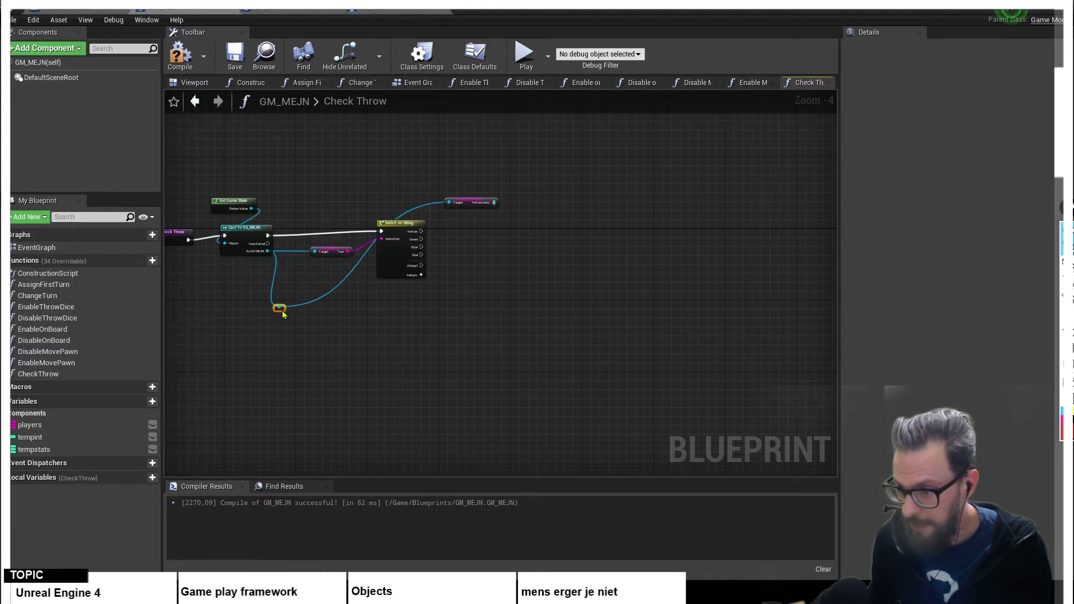
left_click_drag(282, 336, 308, 213)
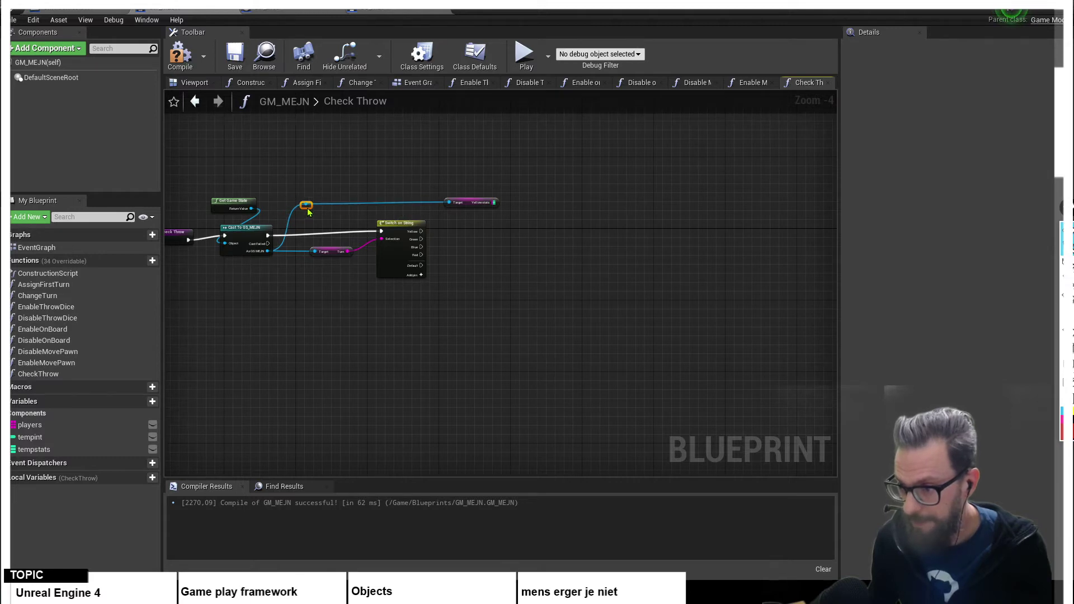
left_click_drag(467, 202, 485, 206)
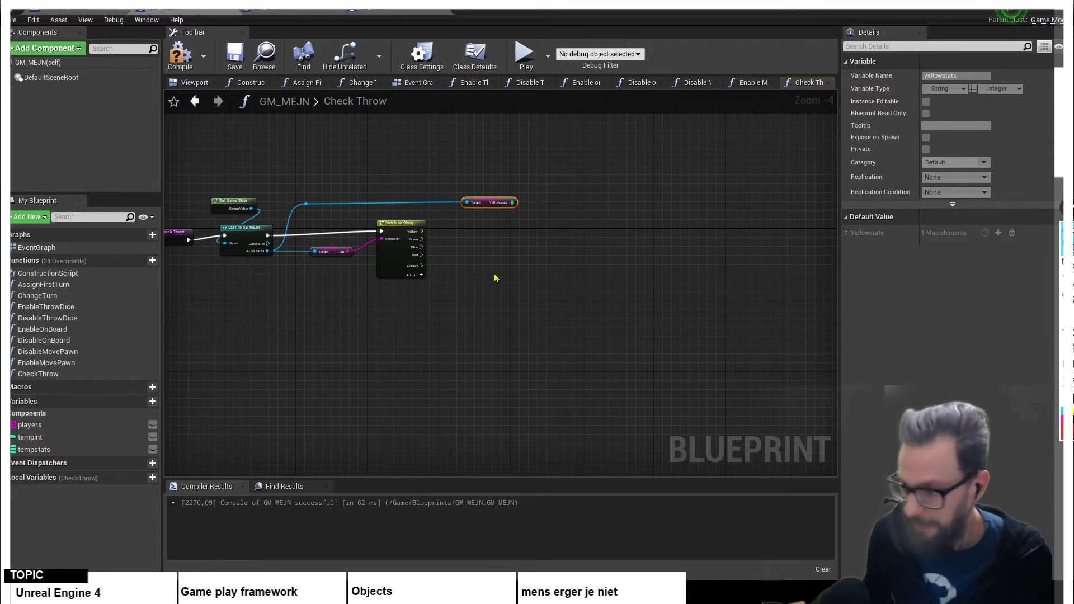
scroll(496, 271, "up", 2)
scroll(491, 268, "down", 1)
right_click_drag(492, 269, 439, 276)
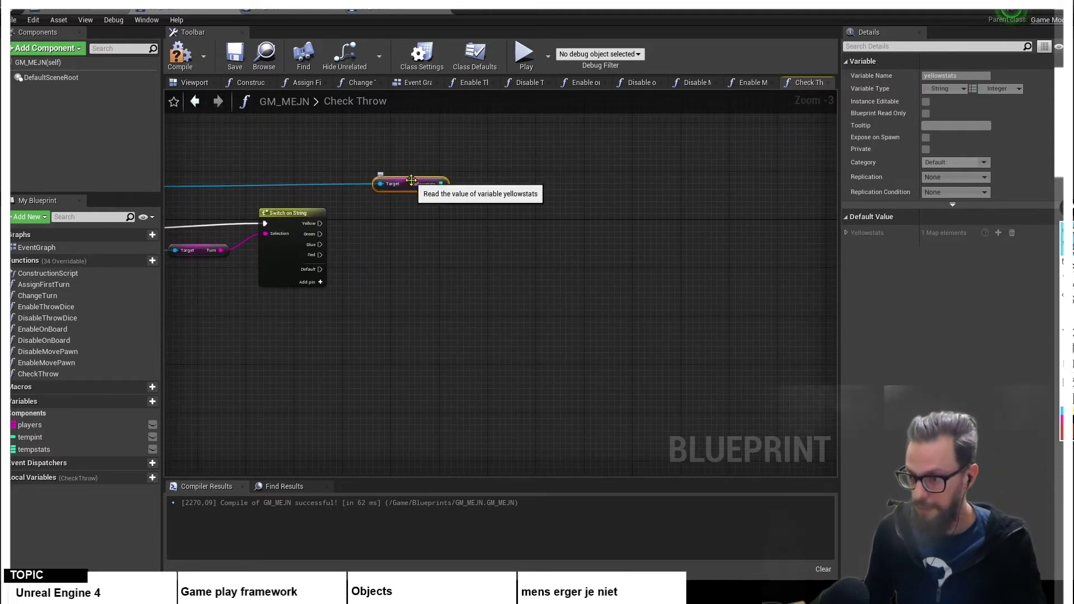
left_click_drag(414, 185, 438, 155)
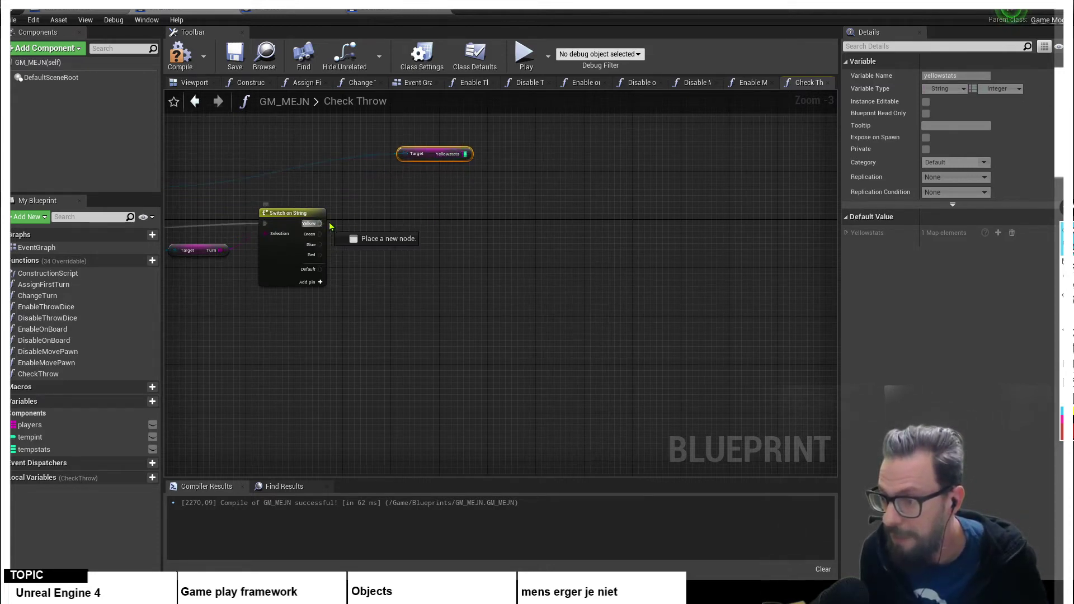
- Attach a Set tempstats node to the Yellow case and feed it from Yellowstats
left_click_drag(320, 223, 415, 210)
type("settempsta")
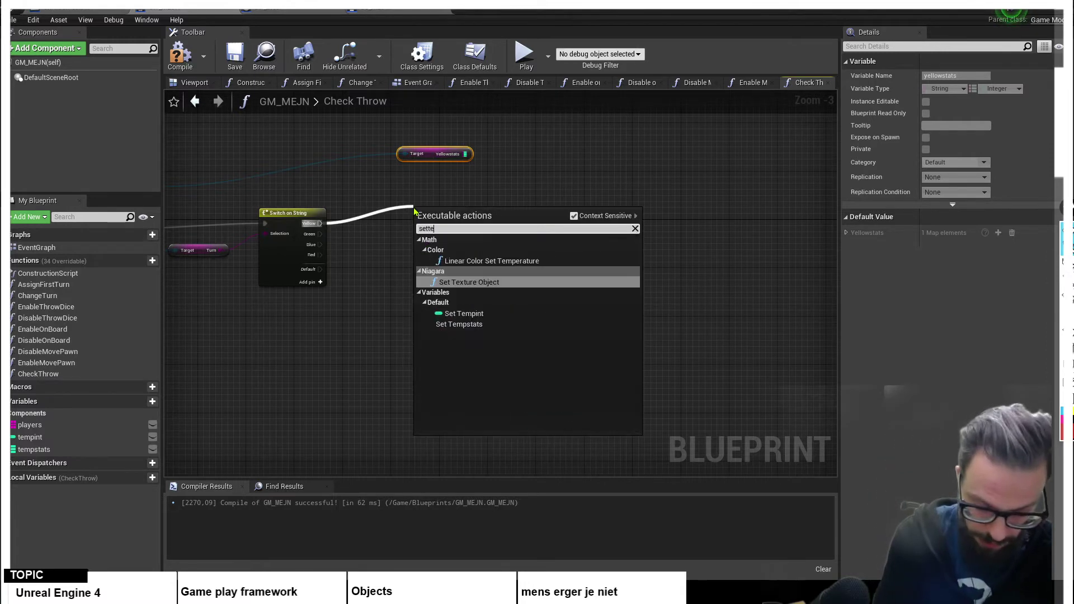
key("Return")
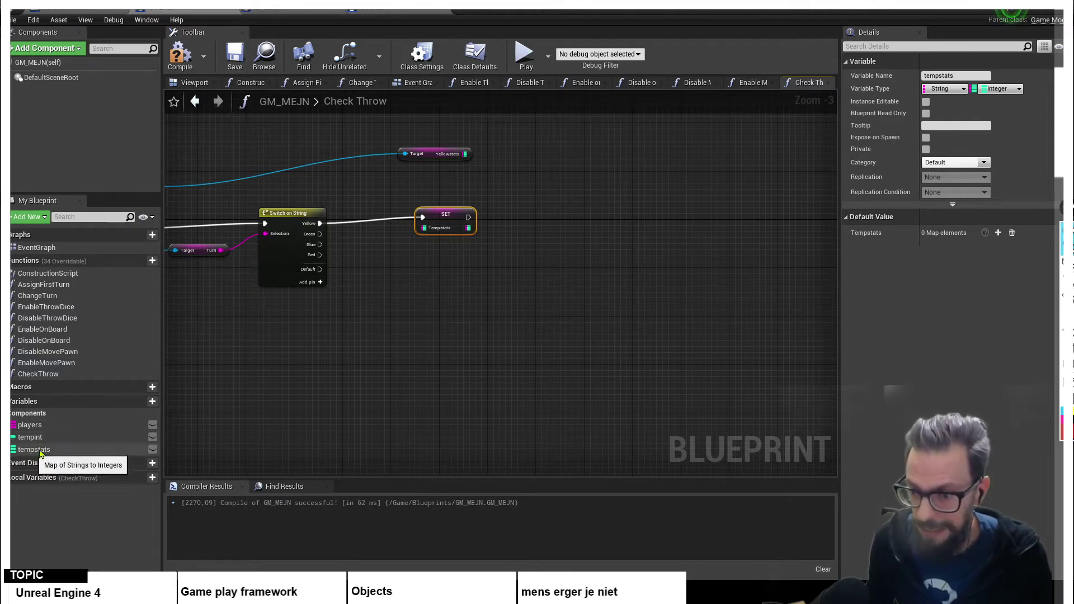
left_click_drag(465, 154, 432, 230)
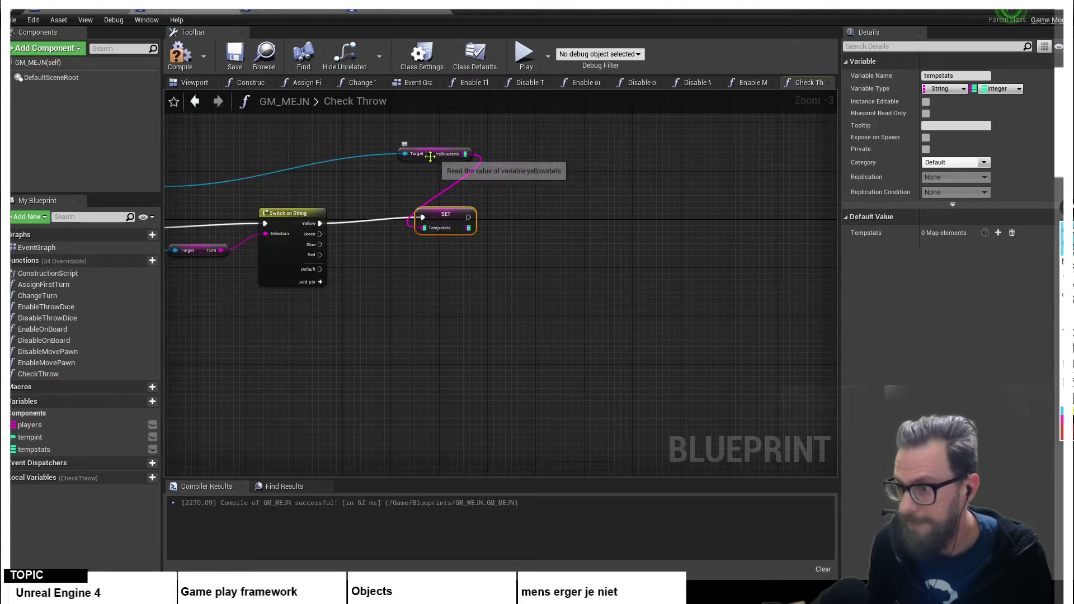
left_click_drag(435, 163, 447, 212)
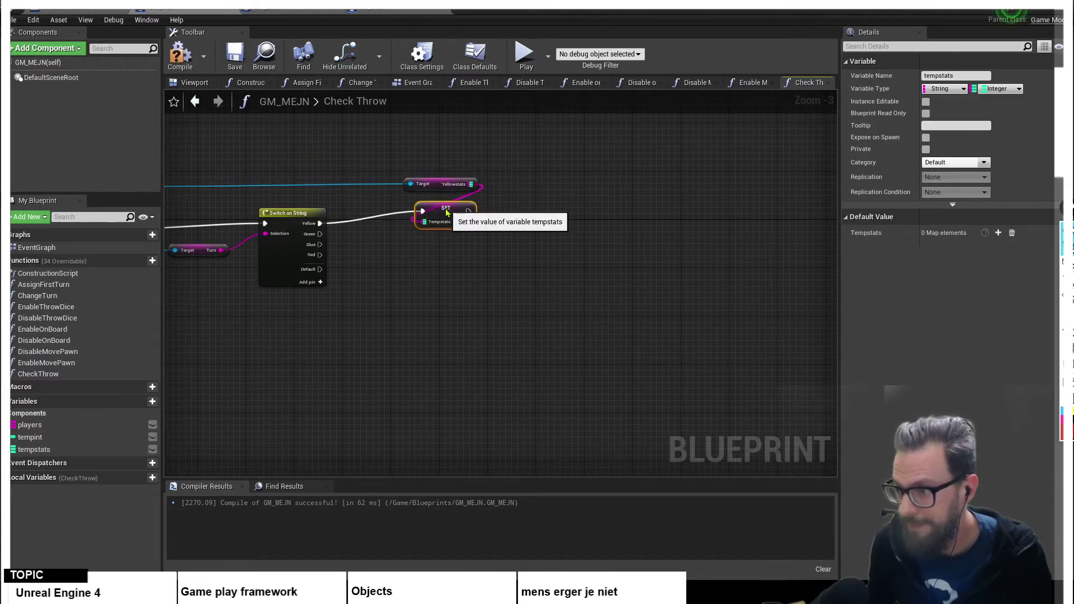
left_click(447, 269)
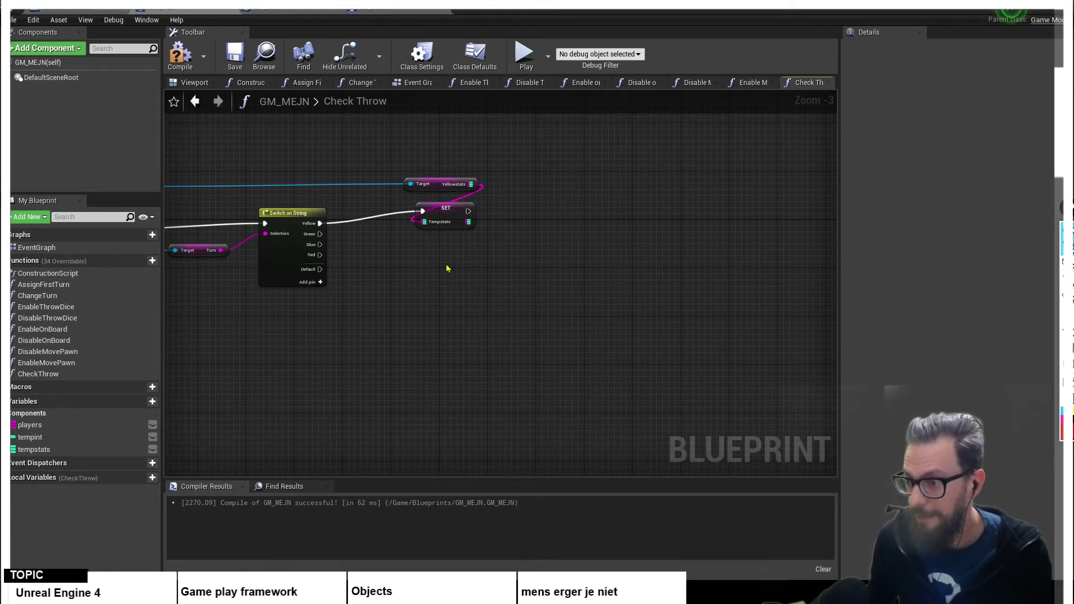
- Add a reroute point on the game state wire and a Get Greenstats node from it
double_click(344, 181)
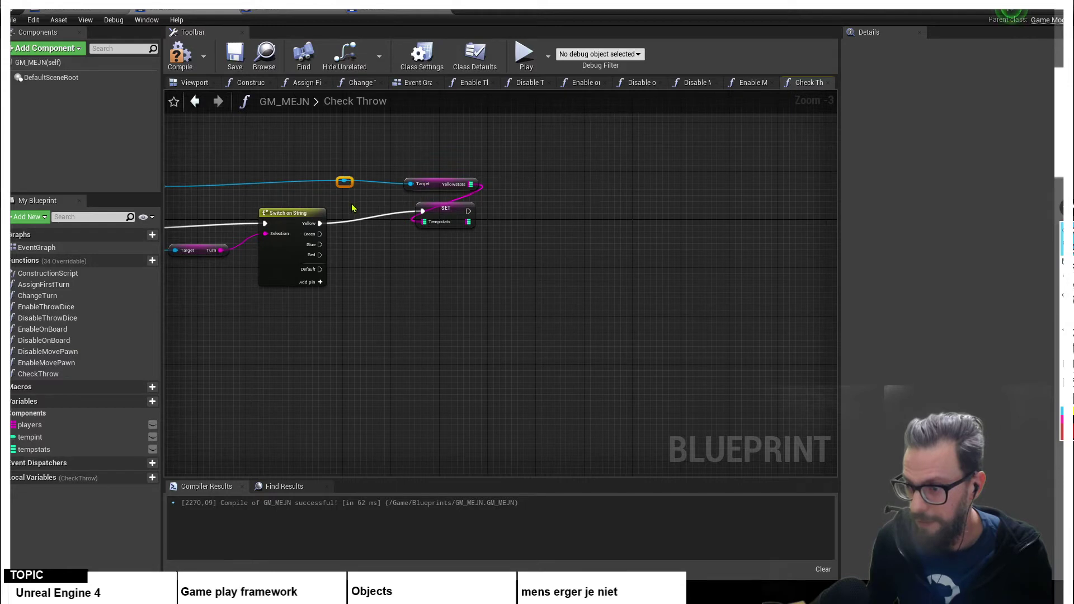
left_click_drag(346, 184, 359, 242)
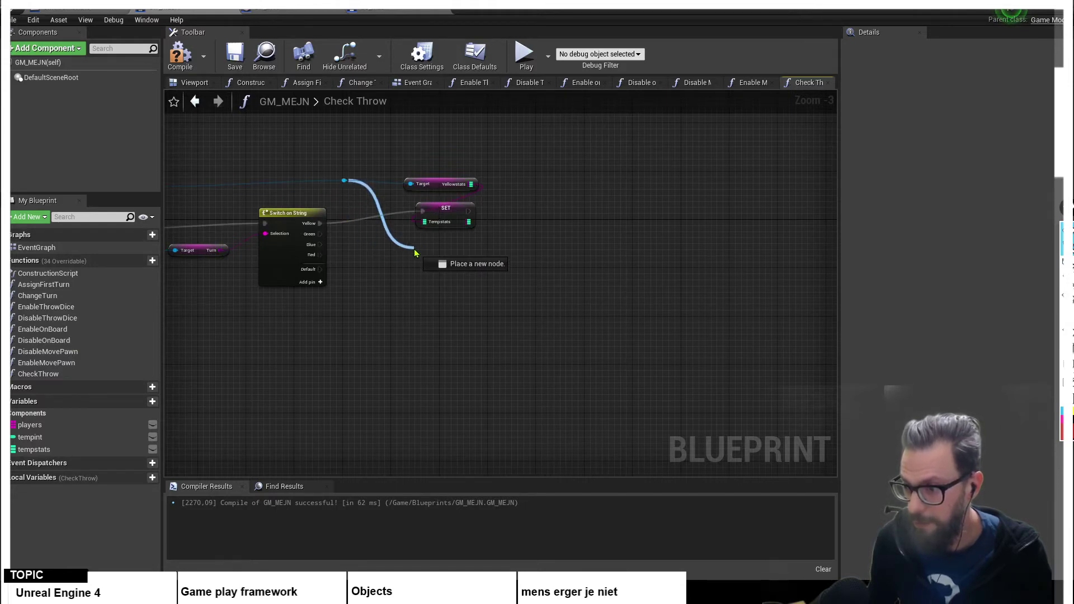
left_click_drag(413, 251, 415, 252)
type("greenst")
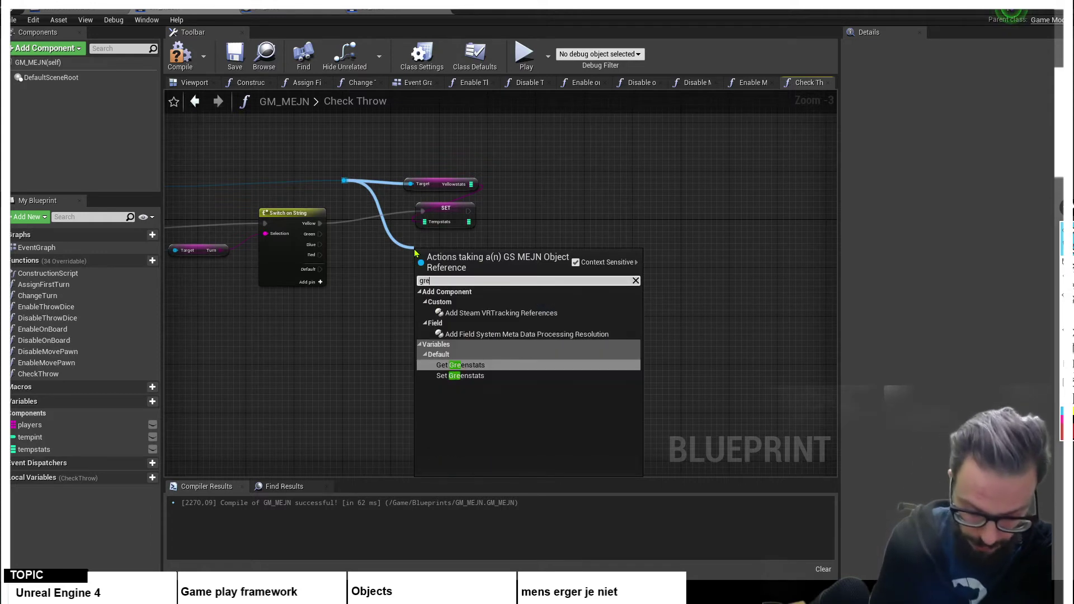
key("Return")
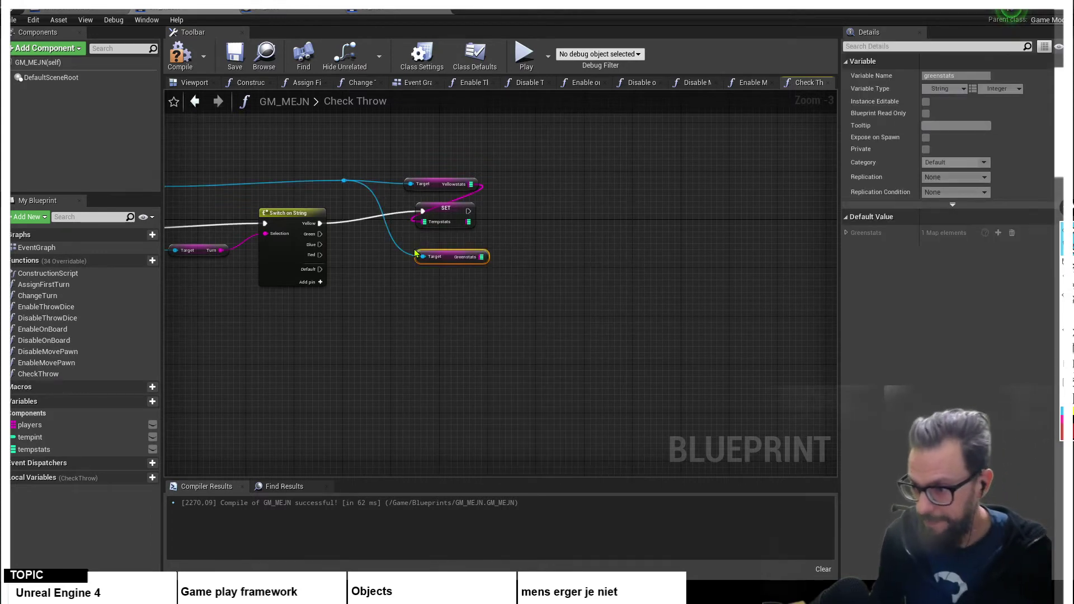
left_click_drag(439, 257, 439, 245)
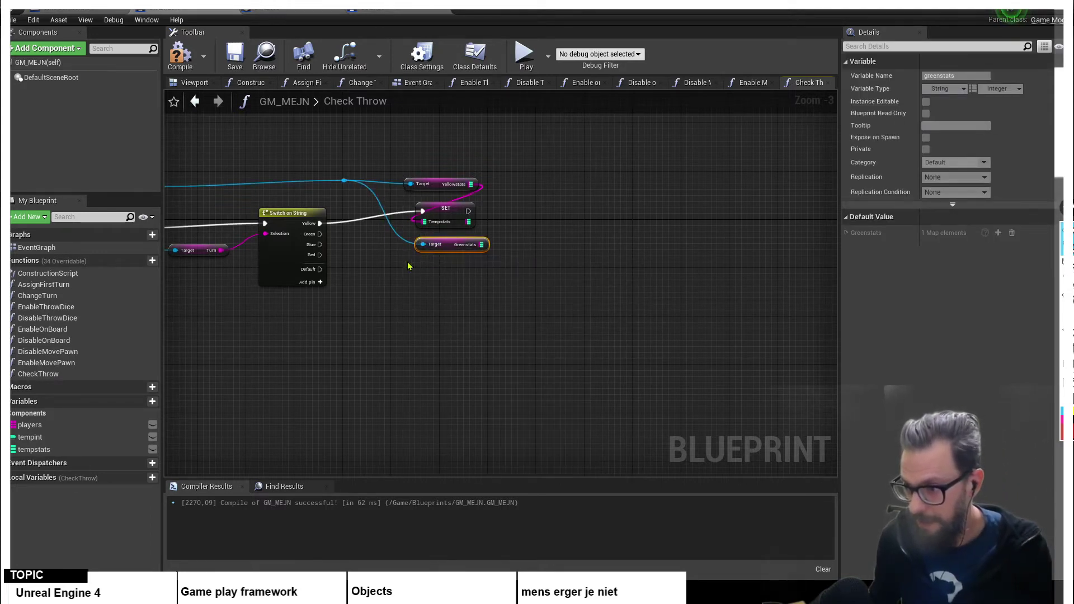
- Attach a Set tempstats node to the Green case, feed it Greenstats, and align both SET nodes
left_click_drag(320, 234, 427, 262)
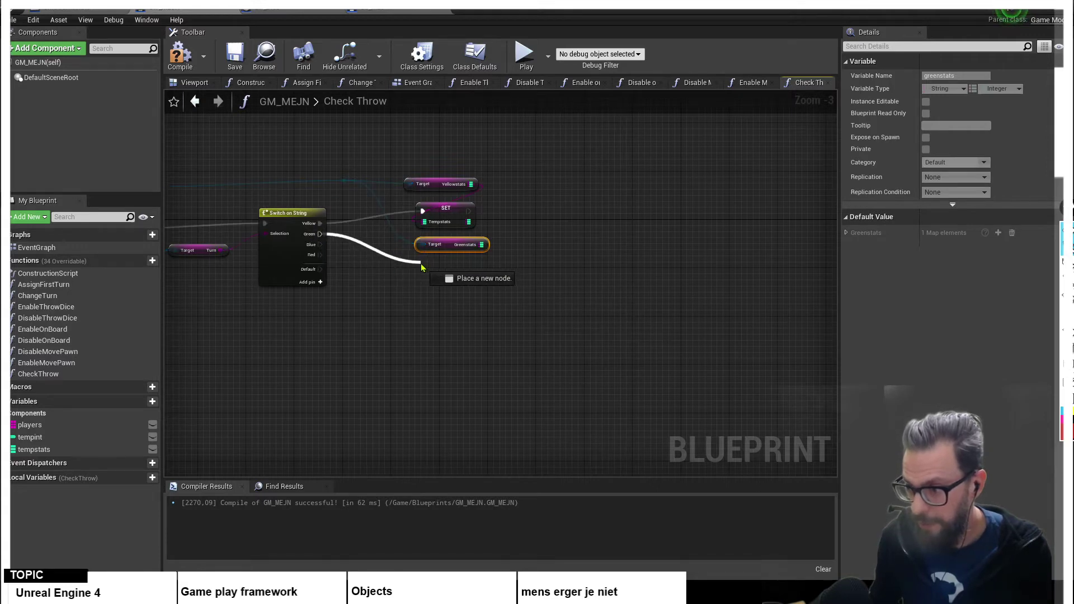
type("set tempstats")
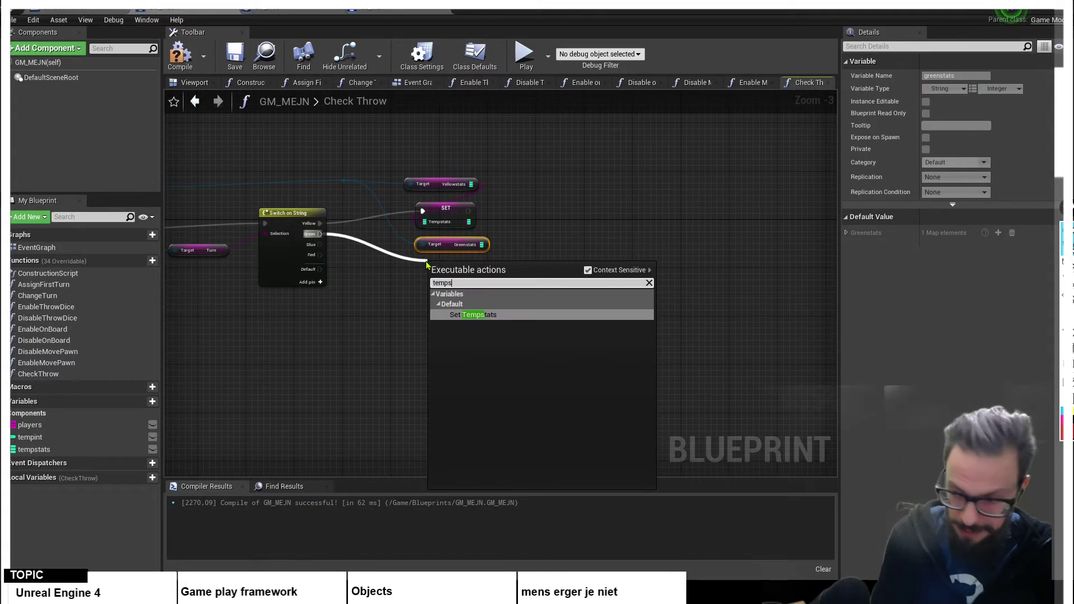
key("Return")
left_click_drag(482, 245, 436, 282)
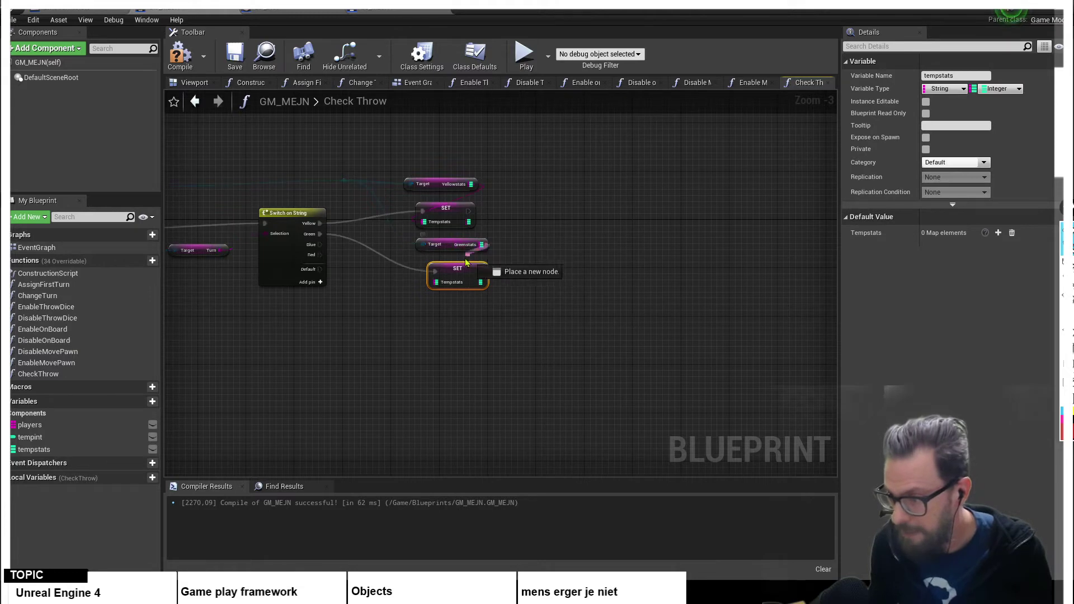
left_click_drag(447, 213, 442, 205)
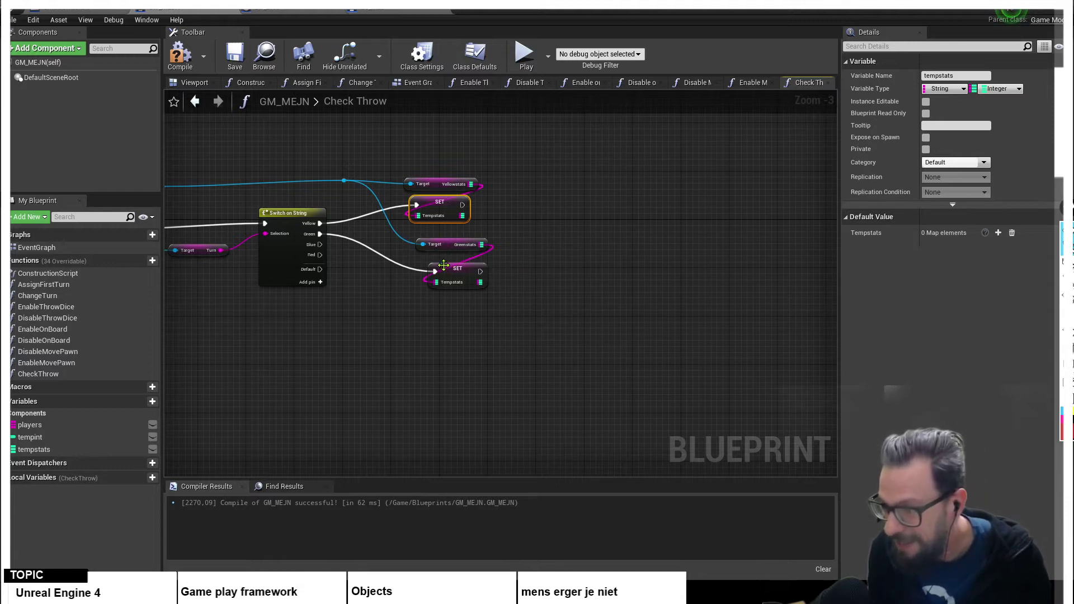
left_click_drag(443, 264, 431, 259)
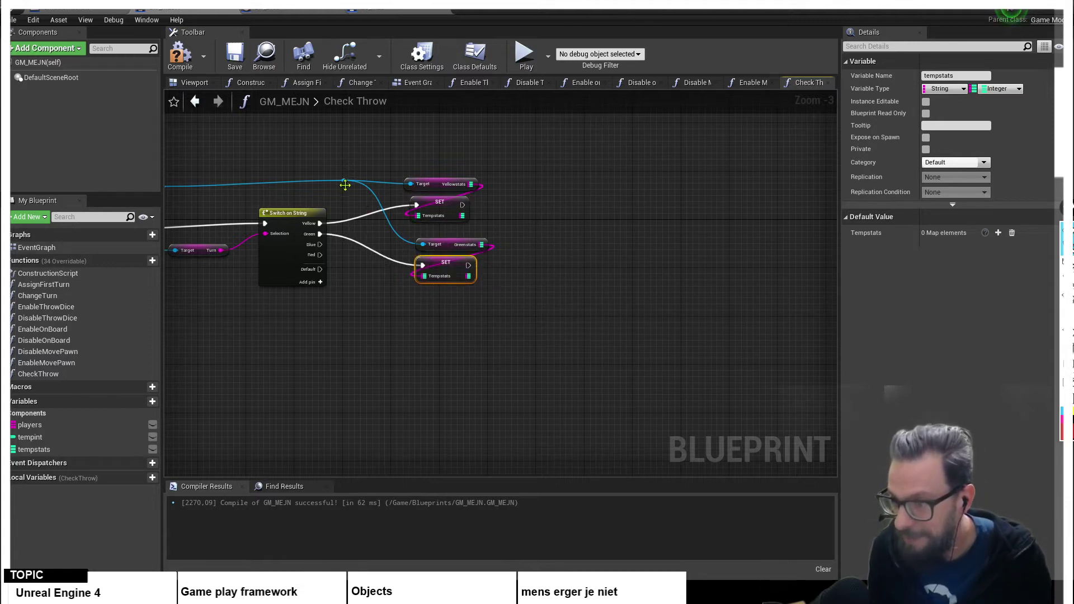
left_click_drag(345, 182, 422, 312)
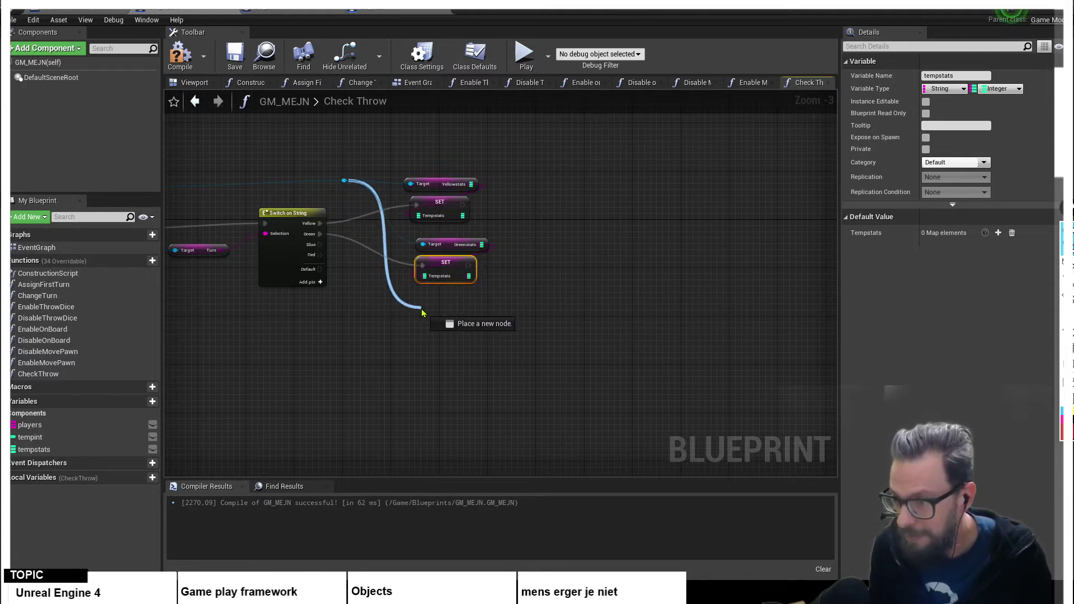
- Add a Bluestats getter and a Set tempstats node on the Blue case, fed by Bluestats
type("bluestat")
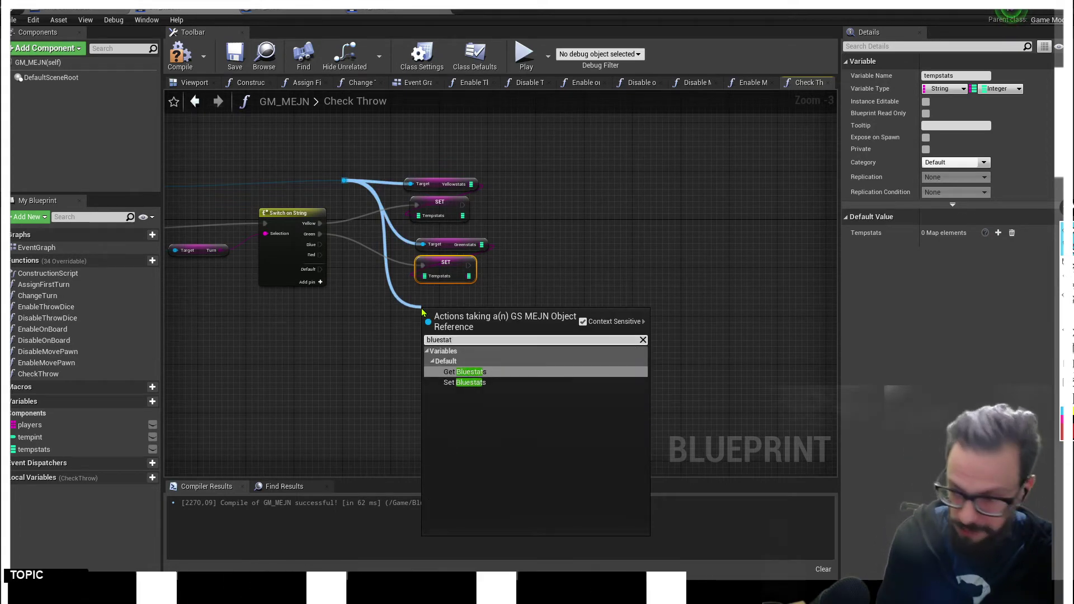
key("Return")
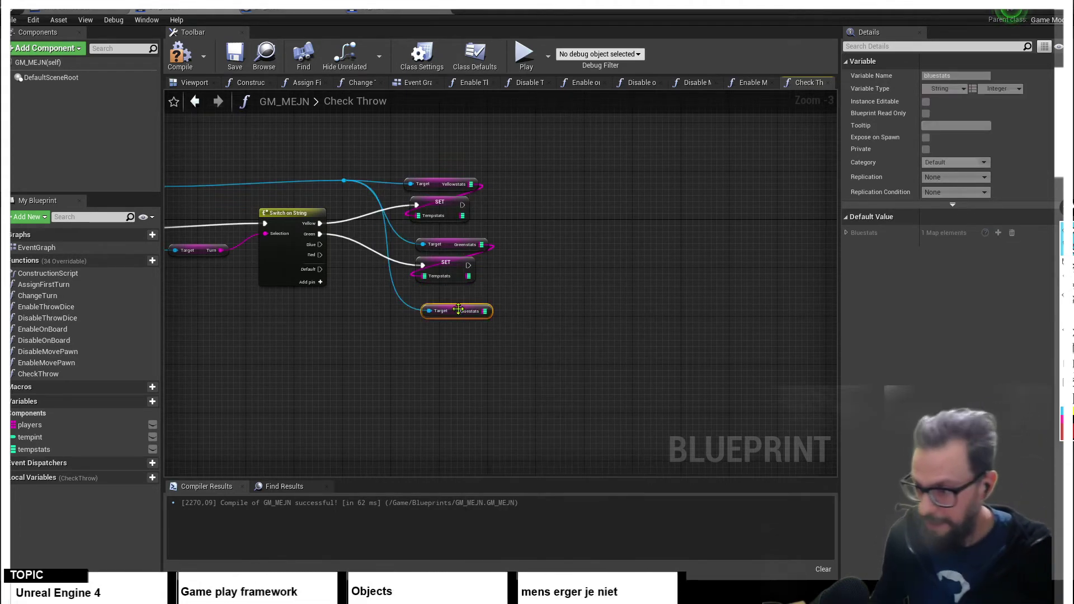
left_click_drag(450, 308, 439, 302)
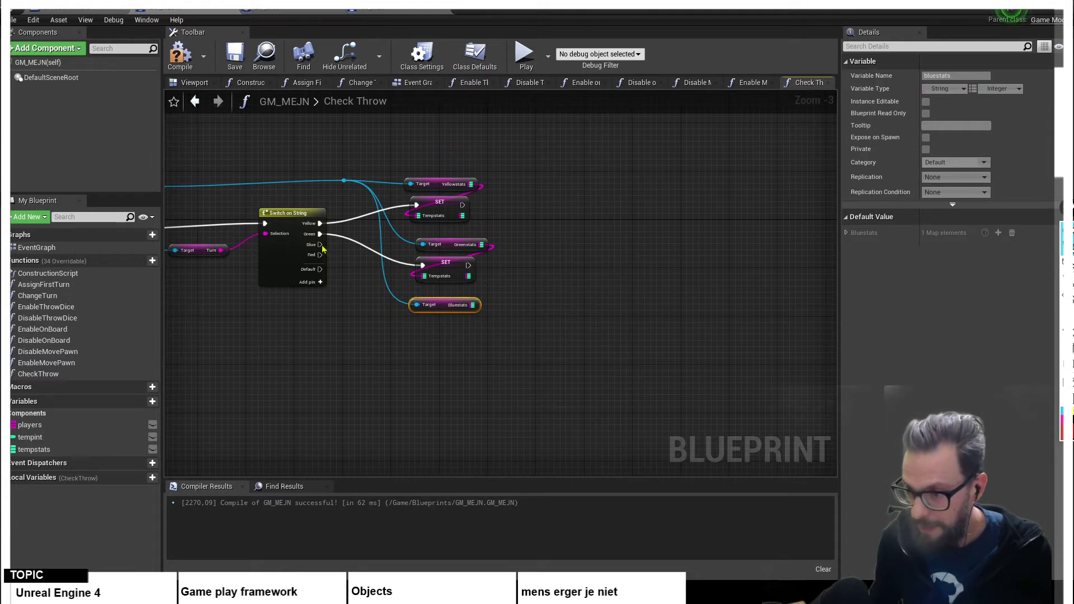
left_click_drag(320, 244, 421, 324)
type("s")
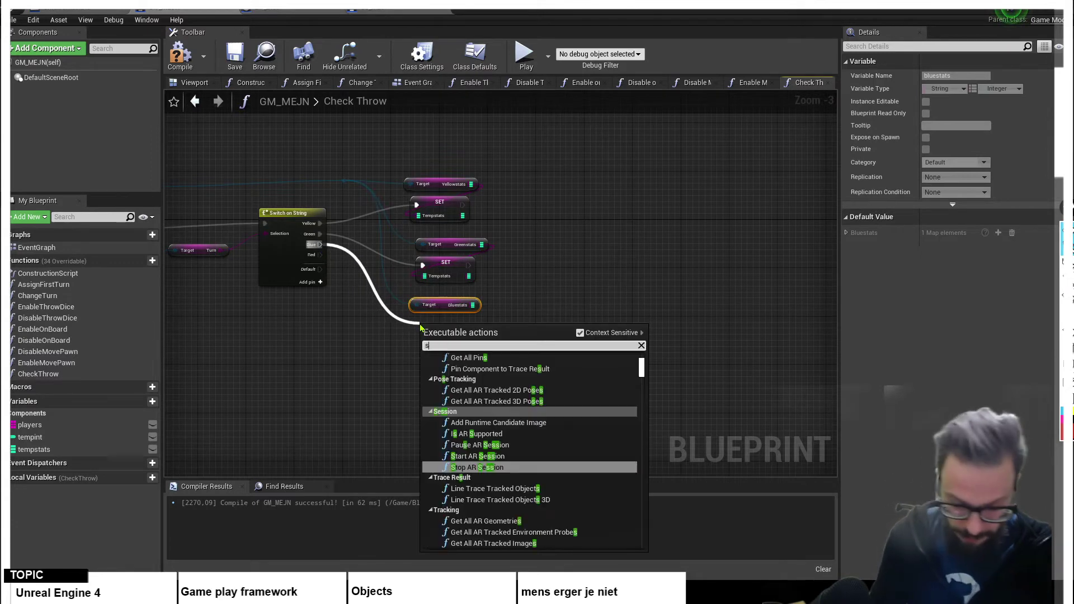
type("ettemp")
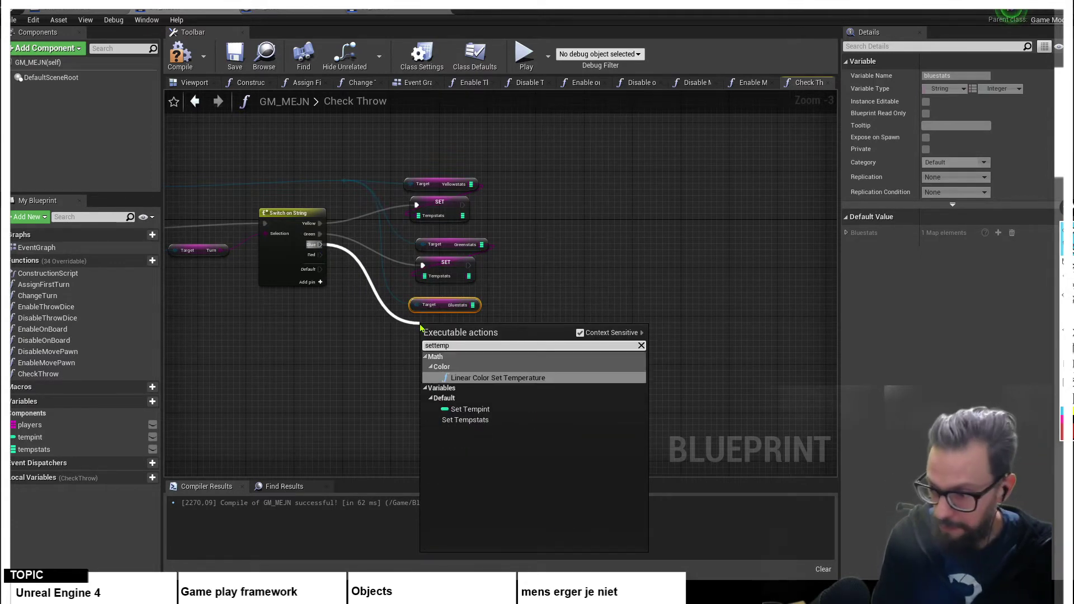
key("Down")
key("Down")
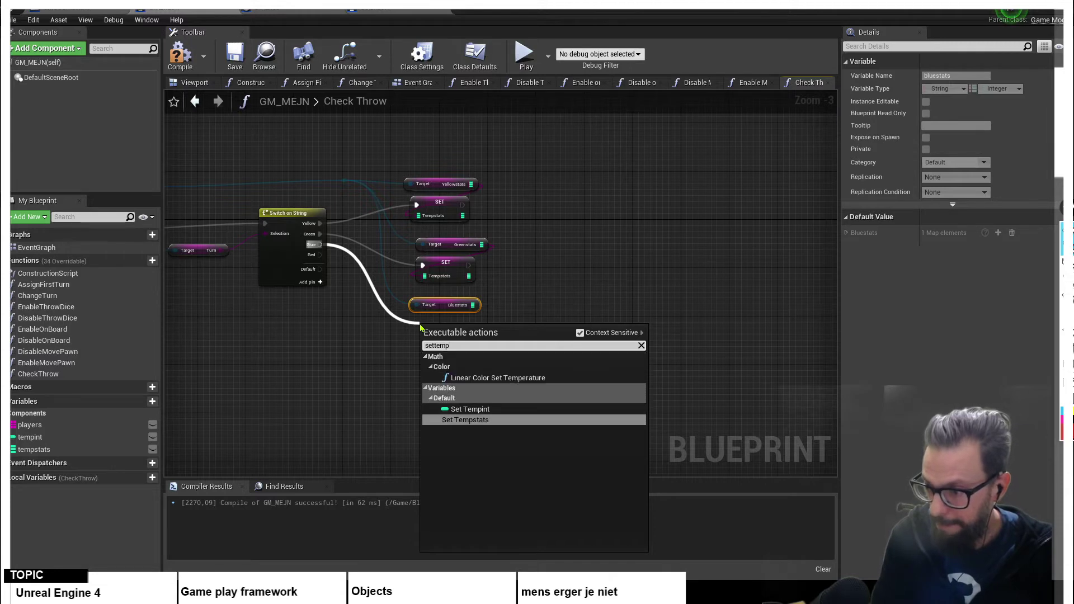
key("Return")
left_click_drag(473, 305, 432, 346)
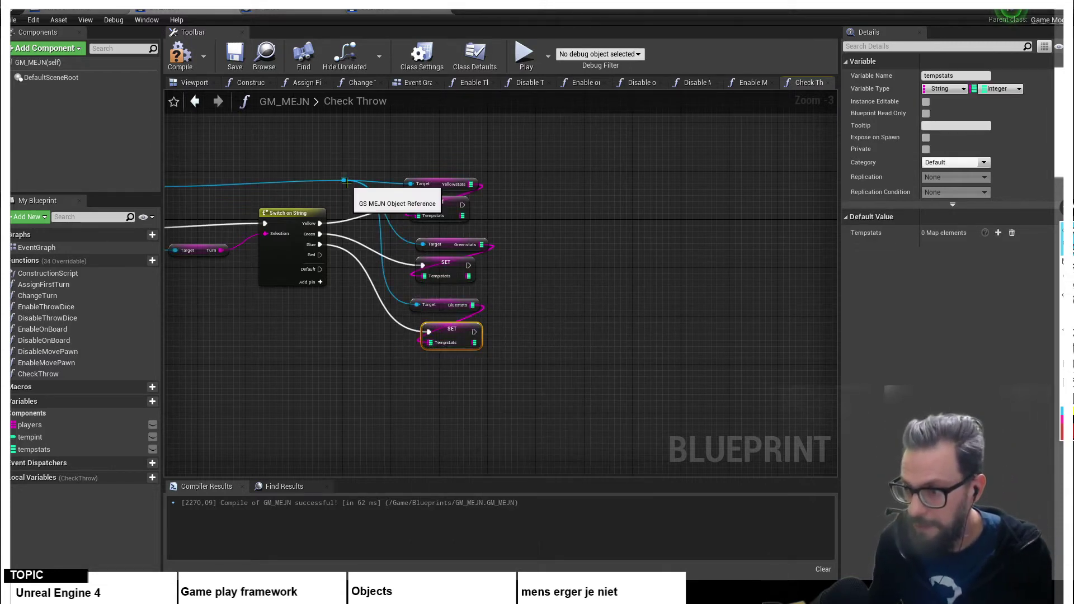
left_click_drag(344, 181, 423, 370, "ctrl")
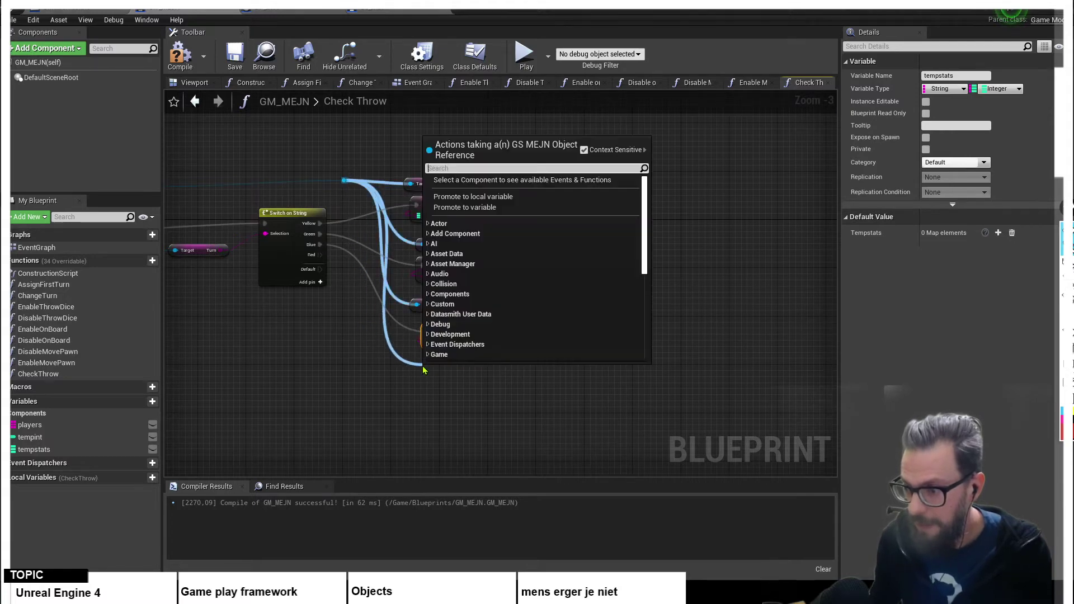
- Add a Redstats getter and wire it into a Set tempstats node on the Red case
type("redstats")
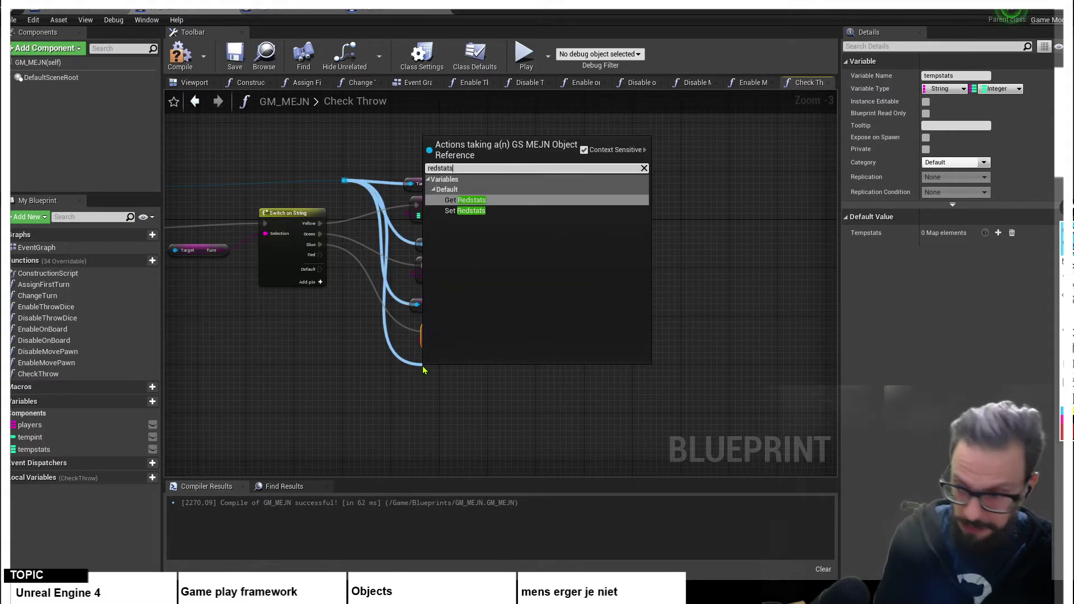
key("Return")
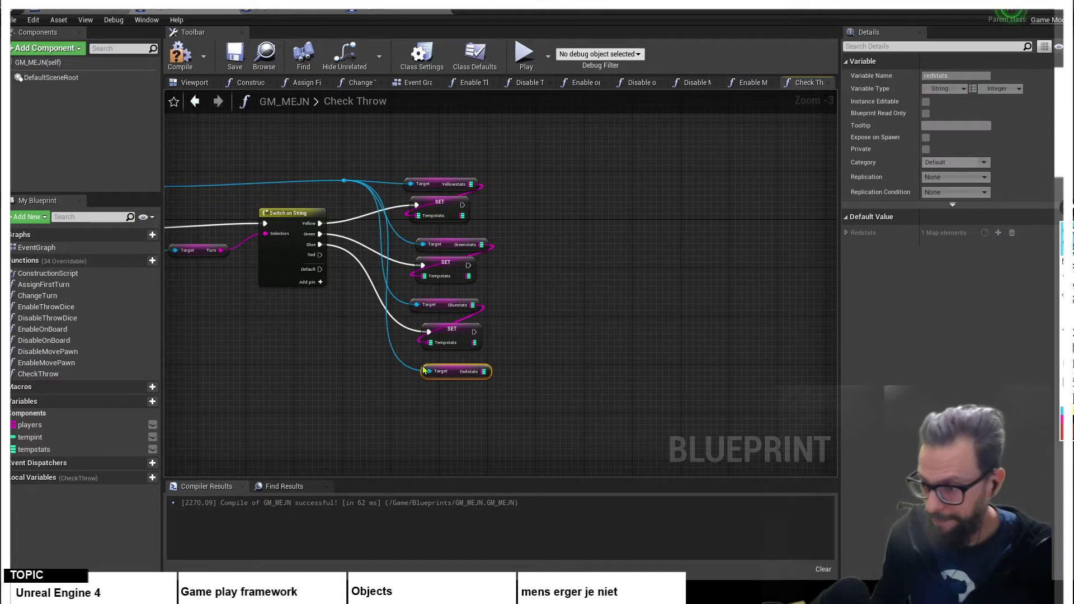
left_click_drag(320, 256, 423, 402)
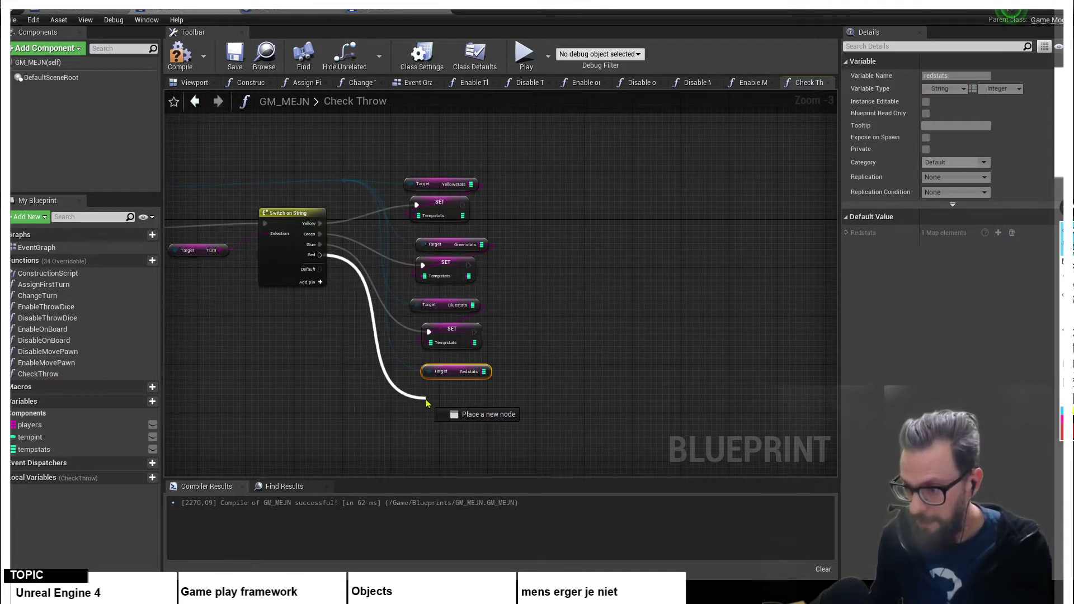
type("settem")
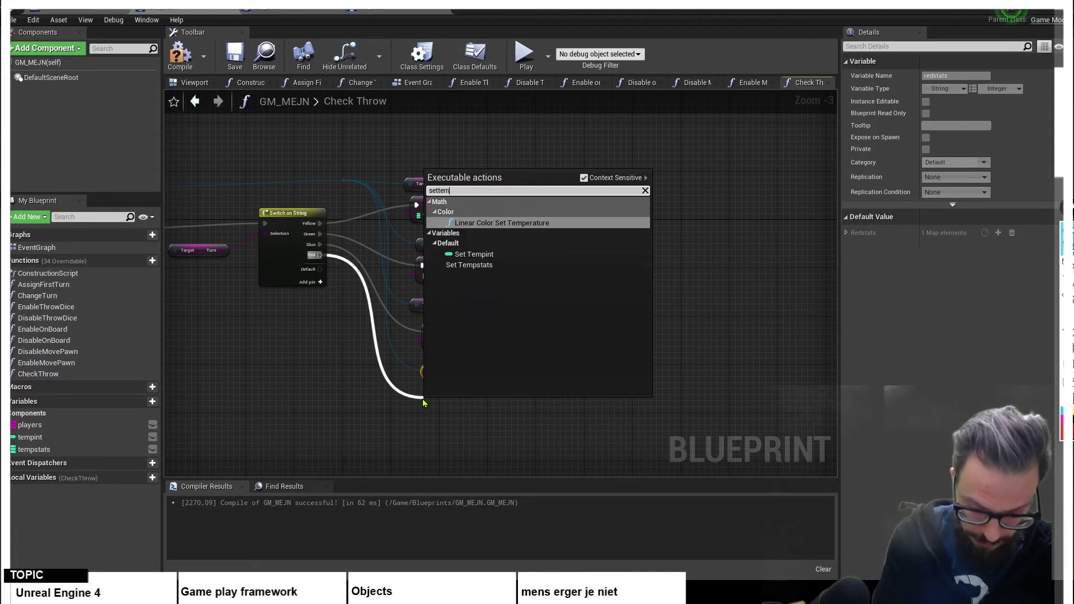
key("Down")
key("Down")
key("Return")
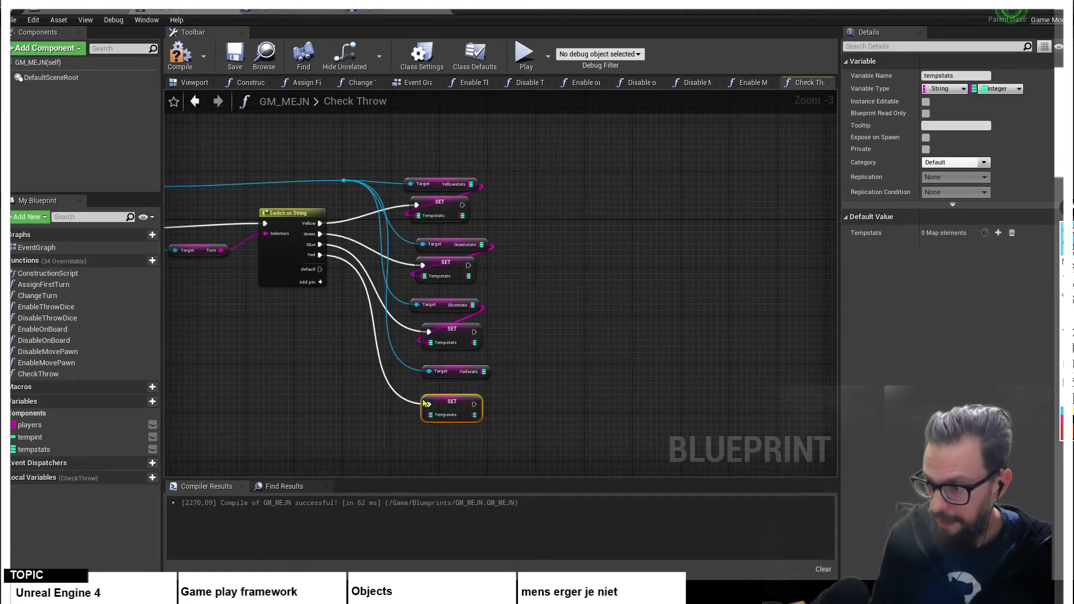
left_click_drag(484, 372, 430, 417)
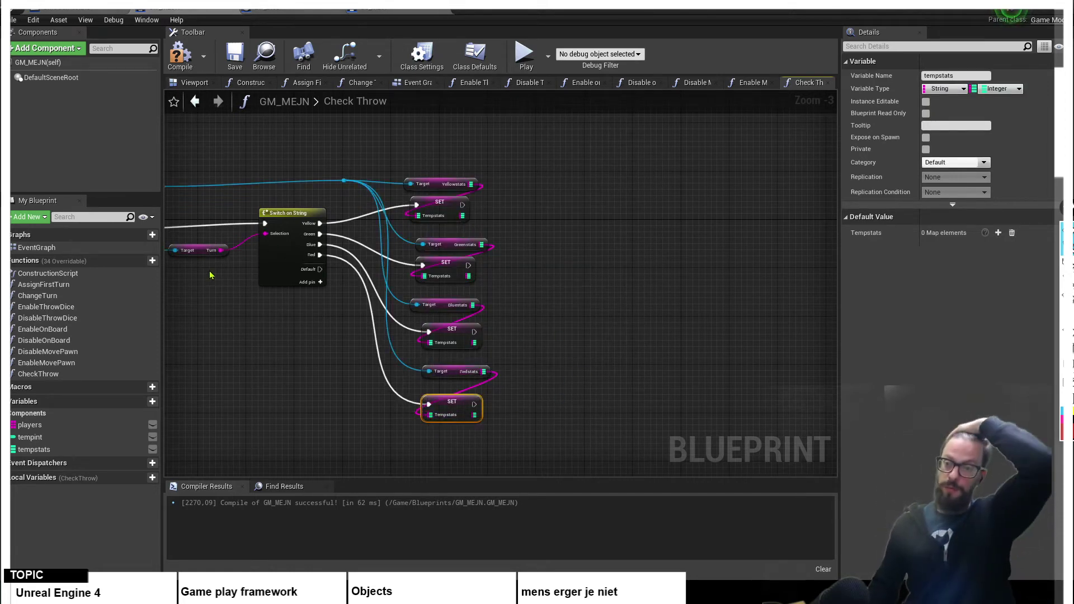
right_click_drag(210, 275, 229, 276)
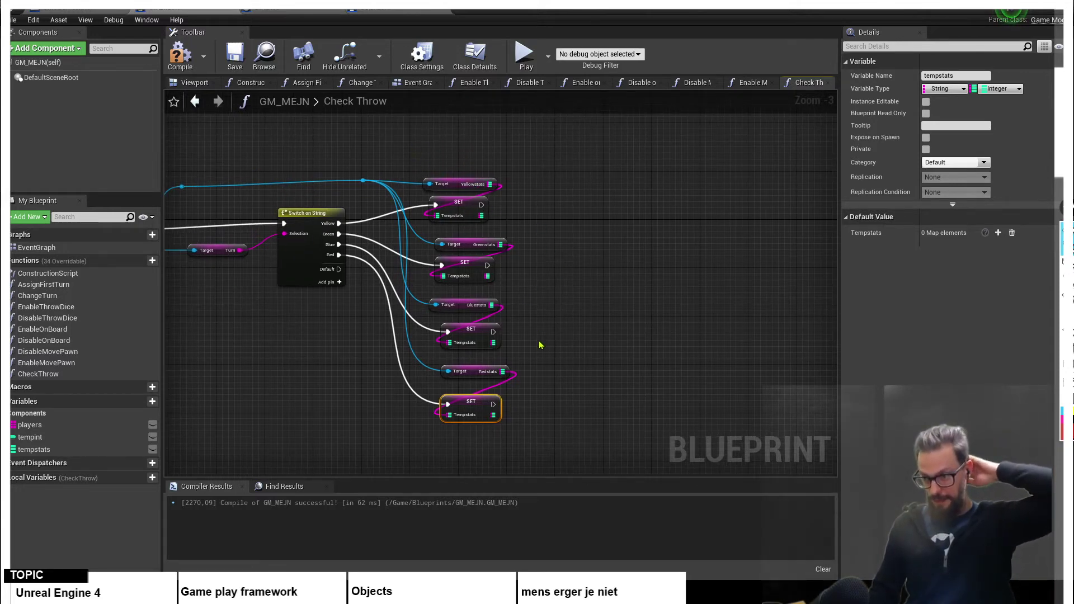
right_click_drag(606, 386, 568, 386)
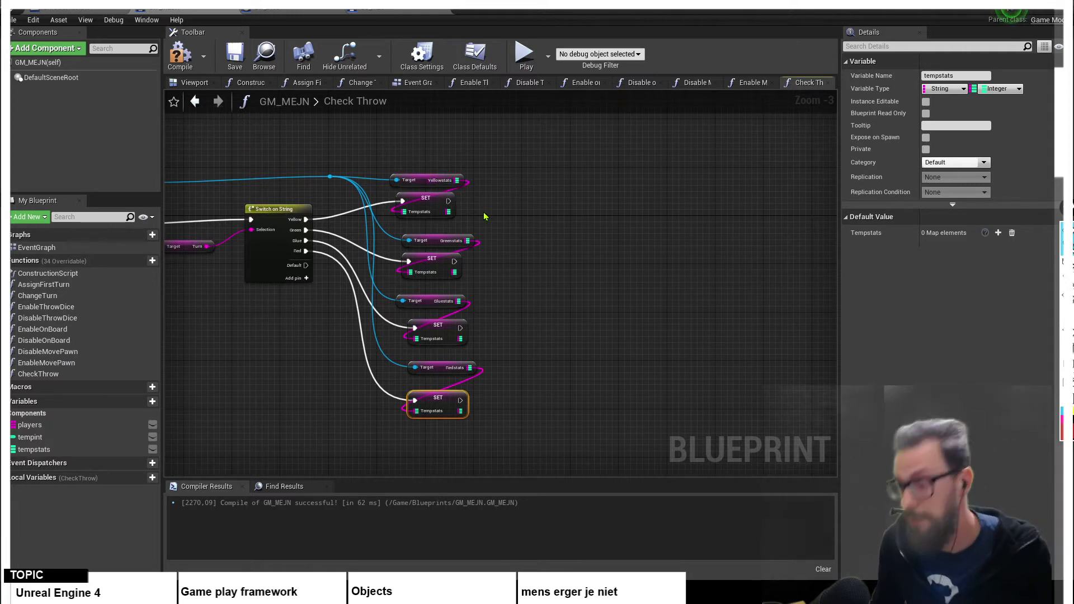
right_click_drag(561, 305, 531, 298)
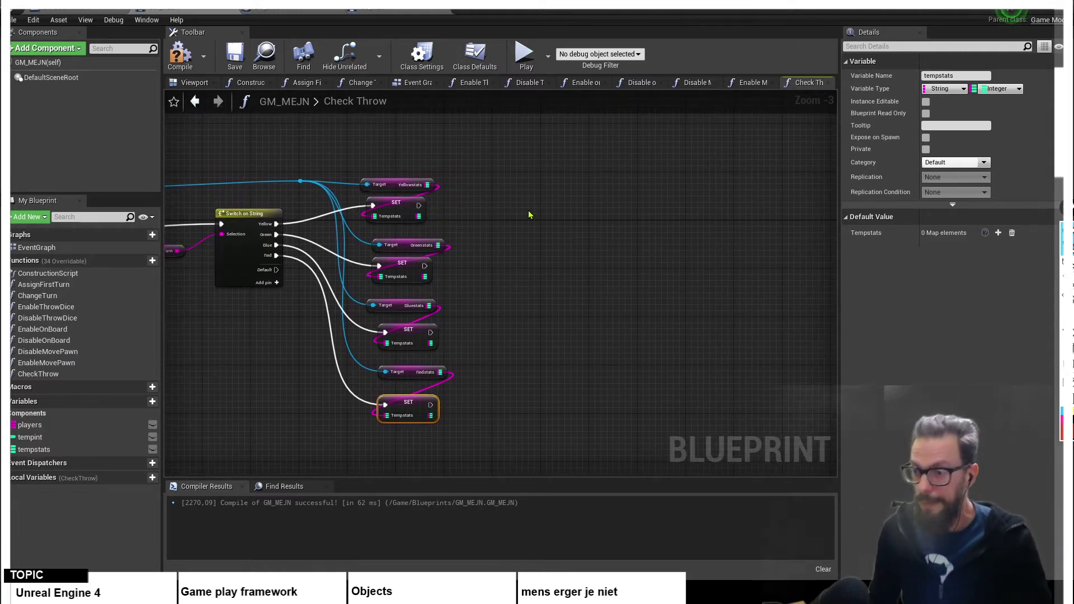
scroll(554, 255, "down", 1)
scroll(555, 257, "down", 1)
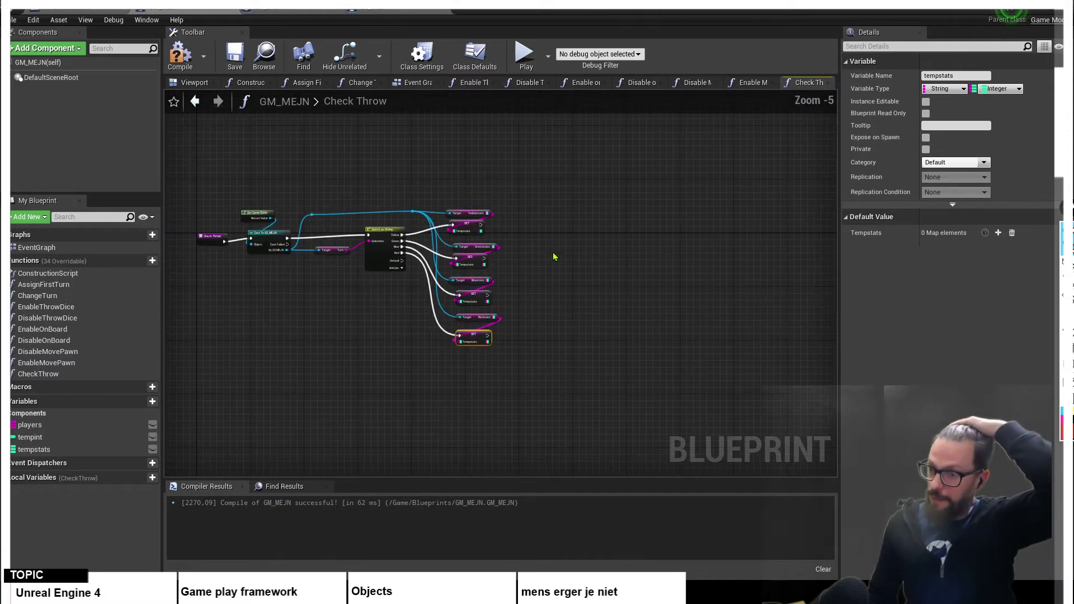
right_click_drag(595, 237, 594, 251)
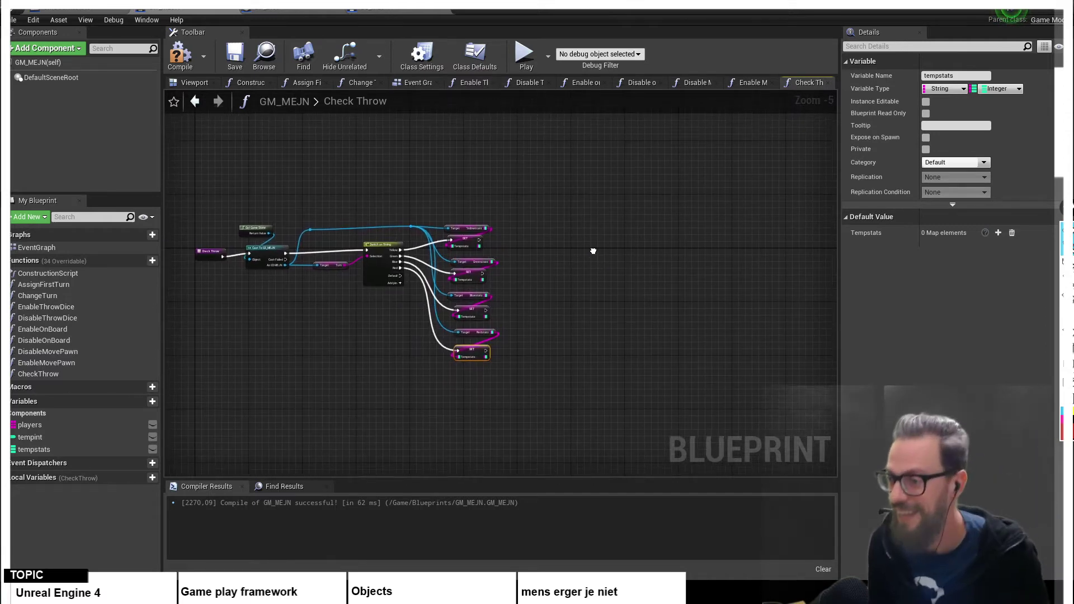
scroll(594, 251, "up", 1)
scroll(590, 251, "down", 1)
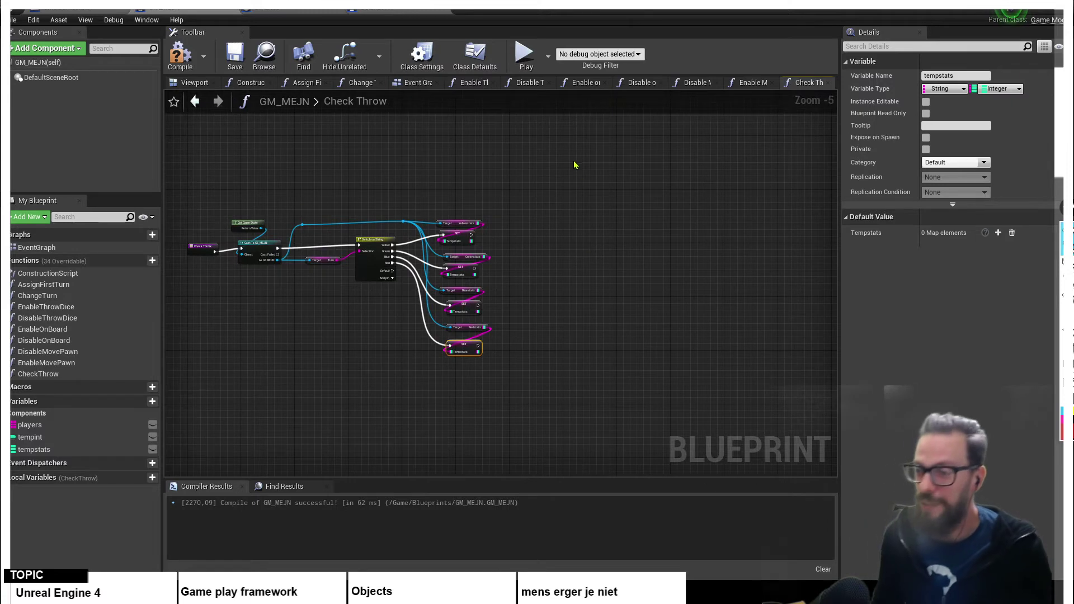
left_click(380, 8)
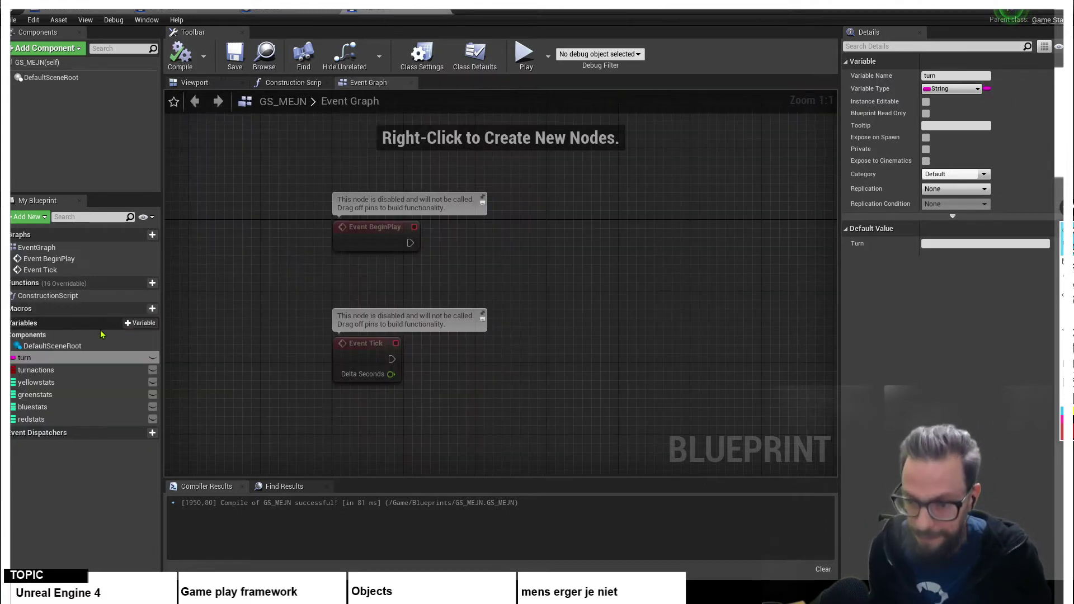
left_click(43, 382)
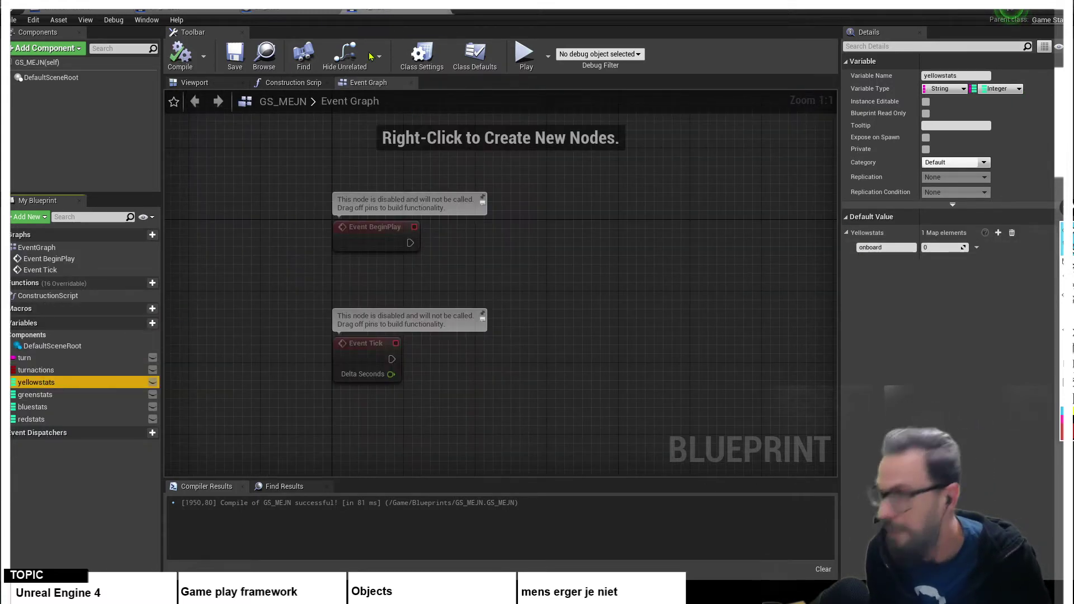
left_click(194, 11)
right_click_drag(571, 202, 520, 211)
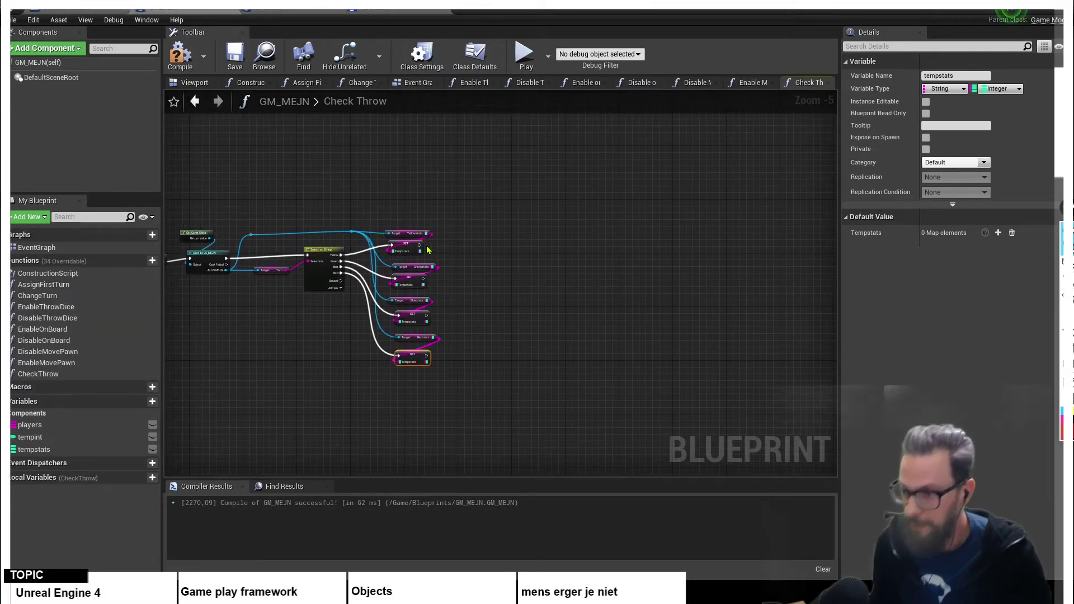
- Place a Get tempstats node and add a Find node off the map
left_click_drag(419, 245, 526, 342)
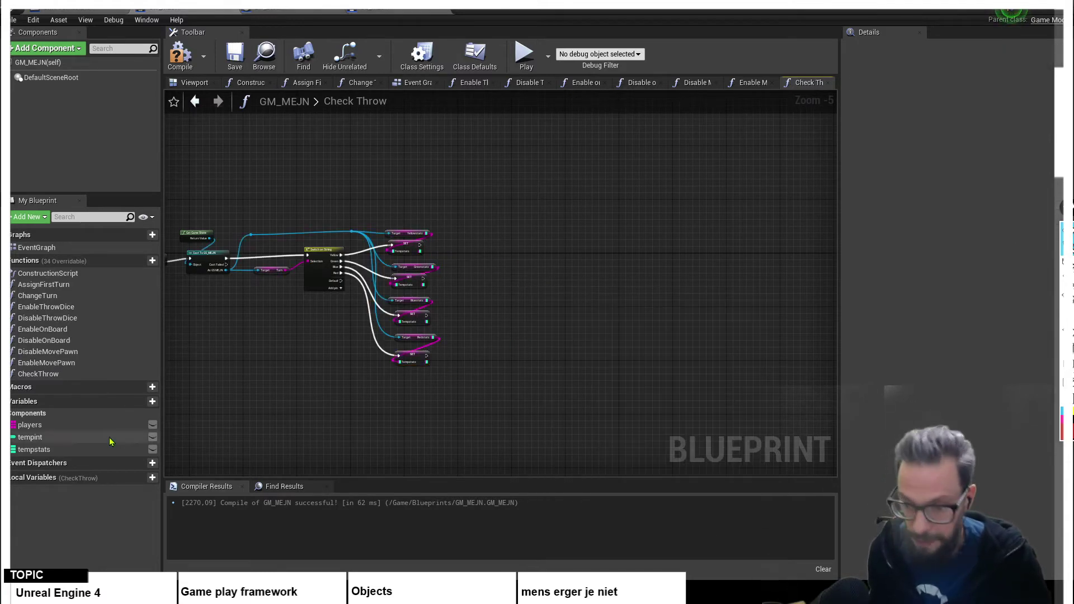
left_click_drag(84, 449, 534, 347)
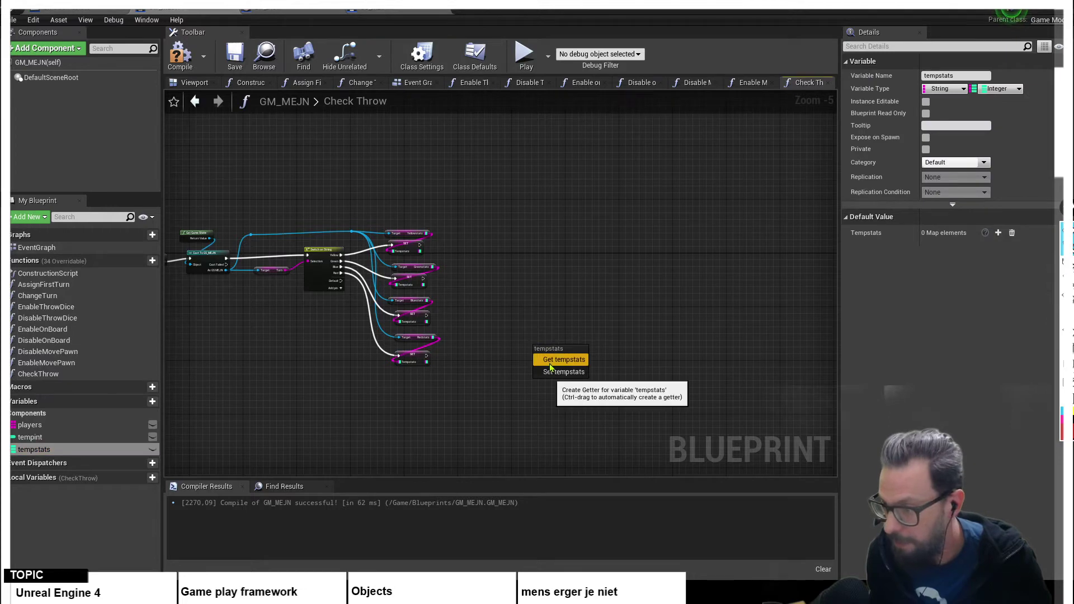
left_click(550, 361)
scroll(555, 308, "up", 2)
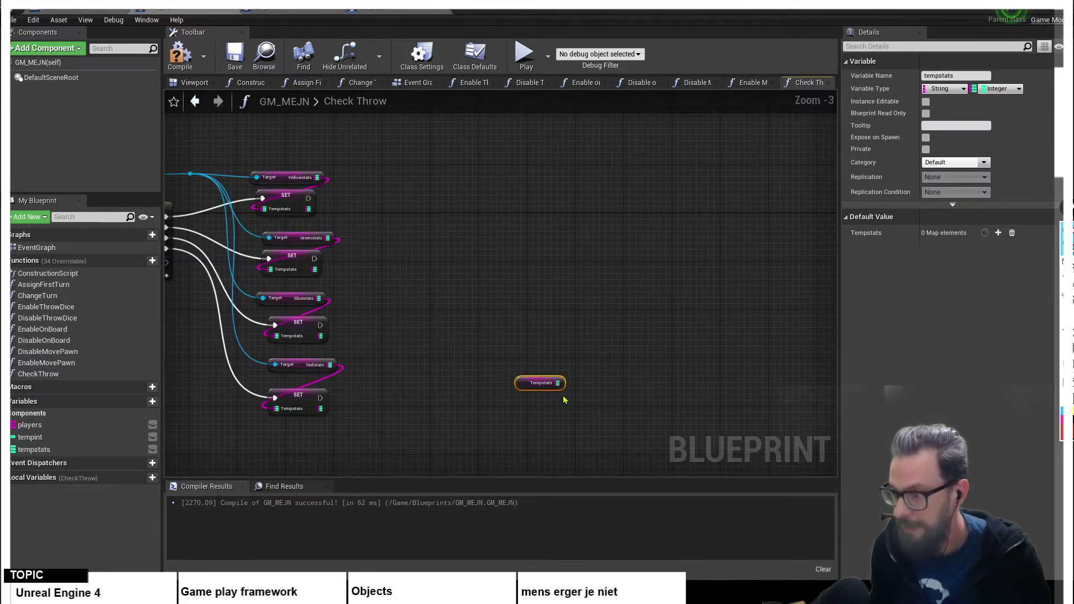
left_click_drag(558, 384, 519, 362)
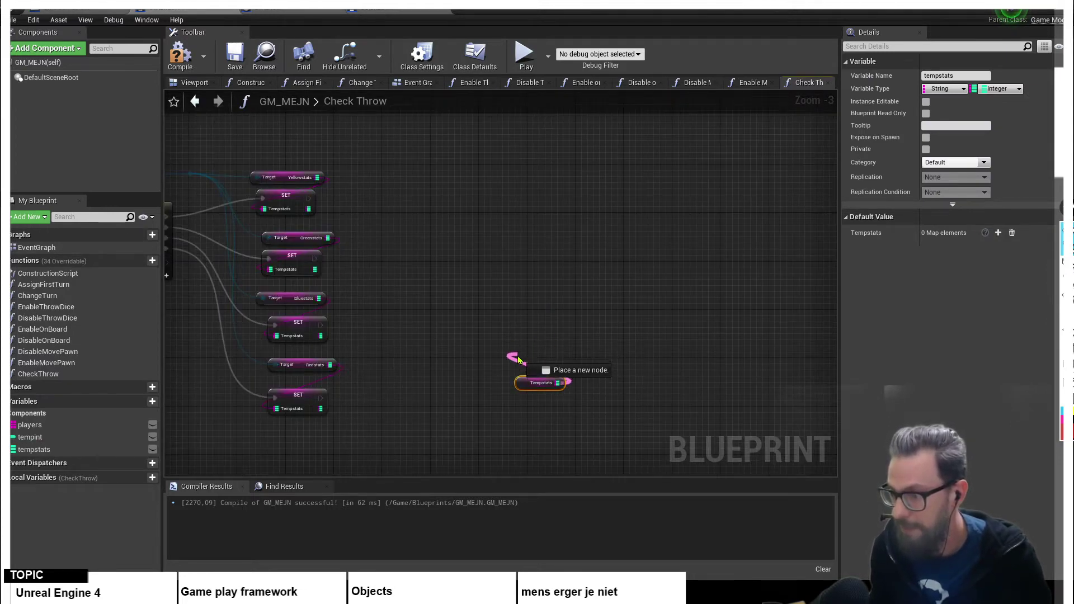
type("find")
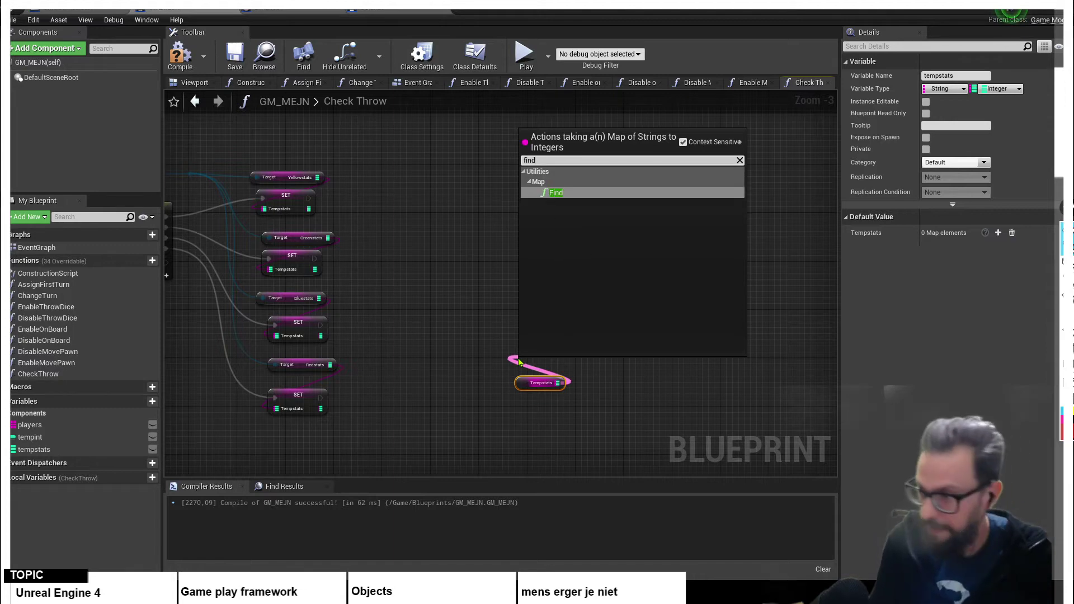
key("Return")
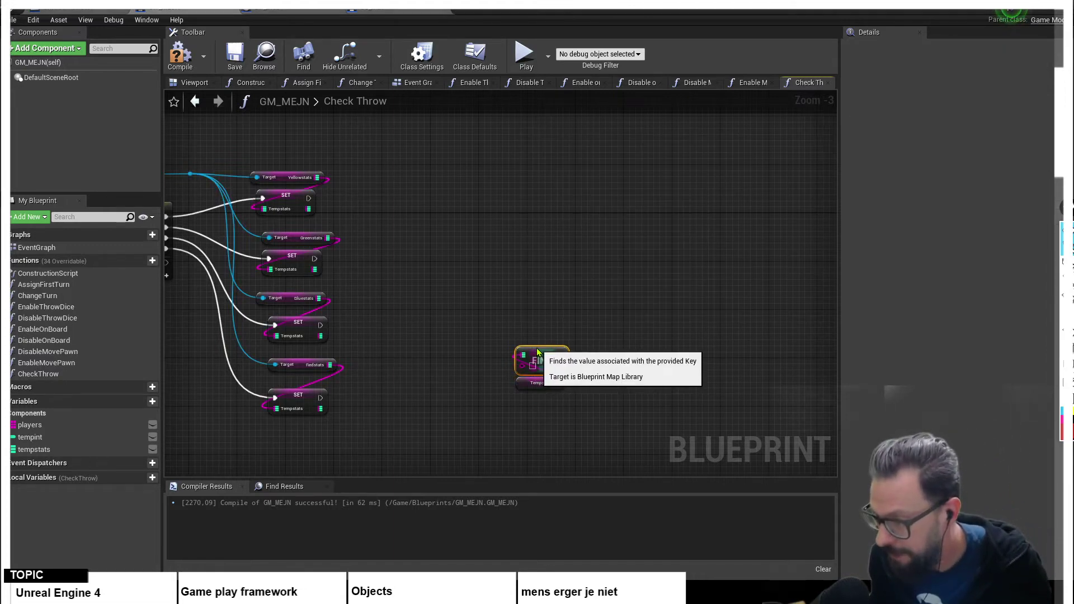
left_click_drag(533, 378, 533, 365)
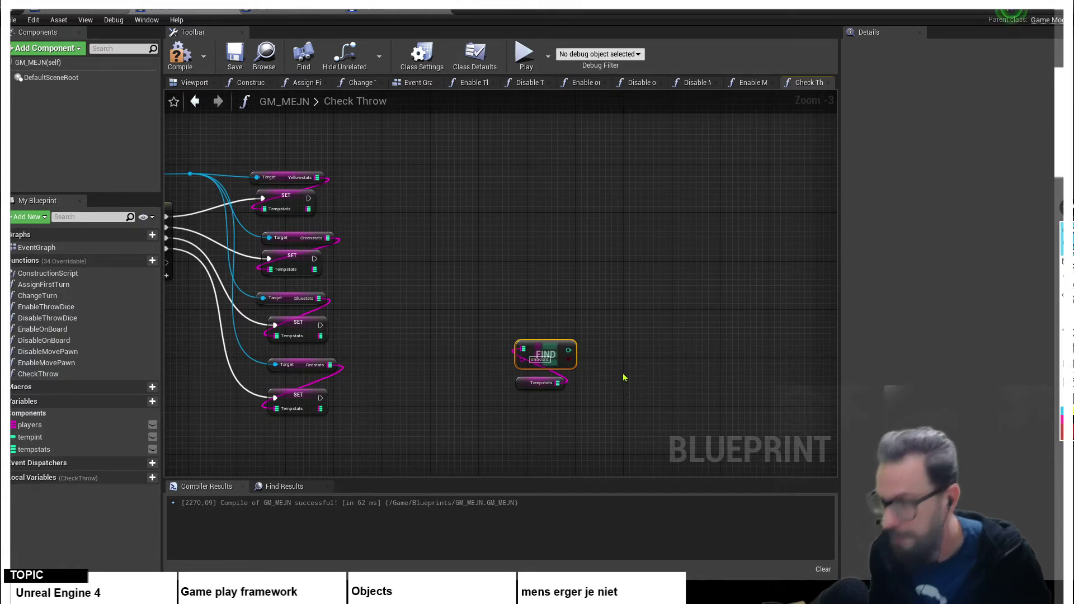
- Start an 'if' search from Find's Value output, then cancel it
right_click_drag(510, 287, 507, 243)
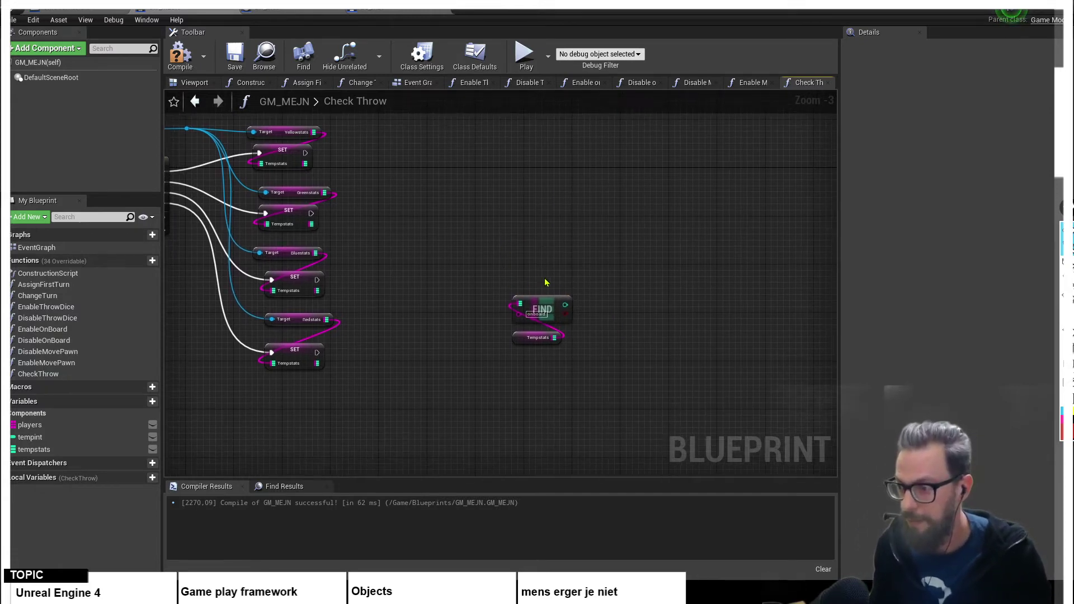
left_click_drag(567, 308, 509, 253)
type("if")
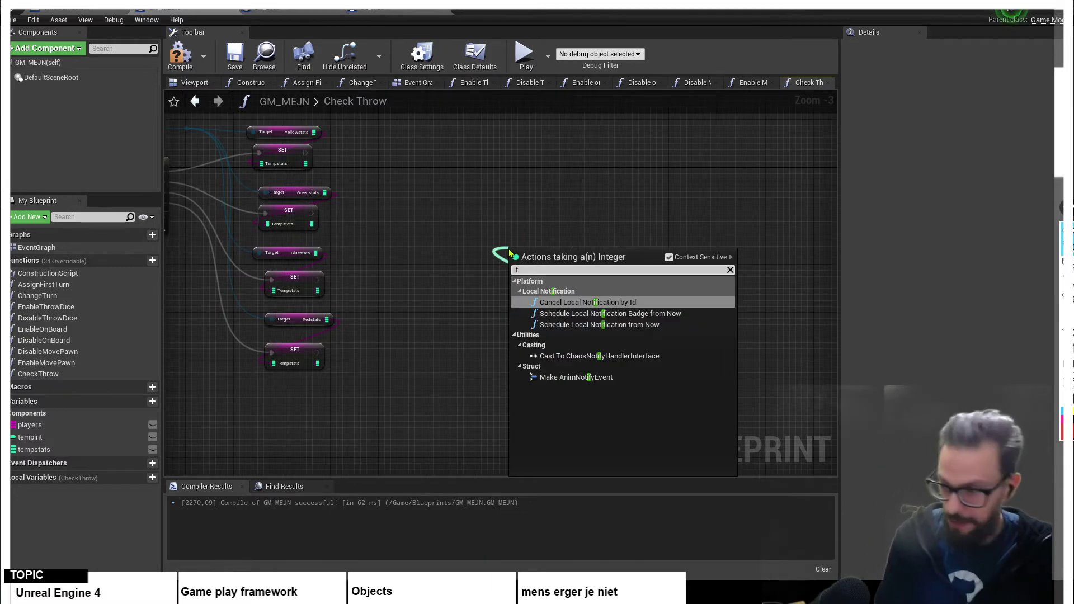
key("Escape")
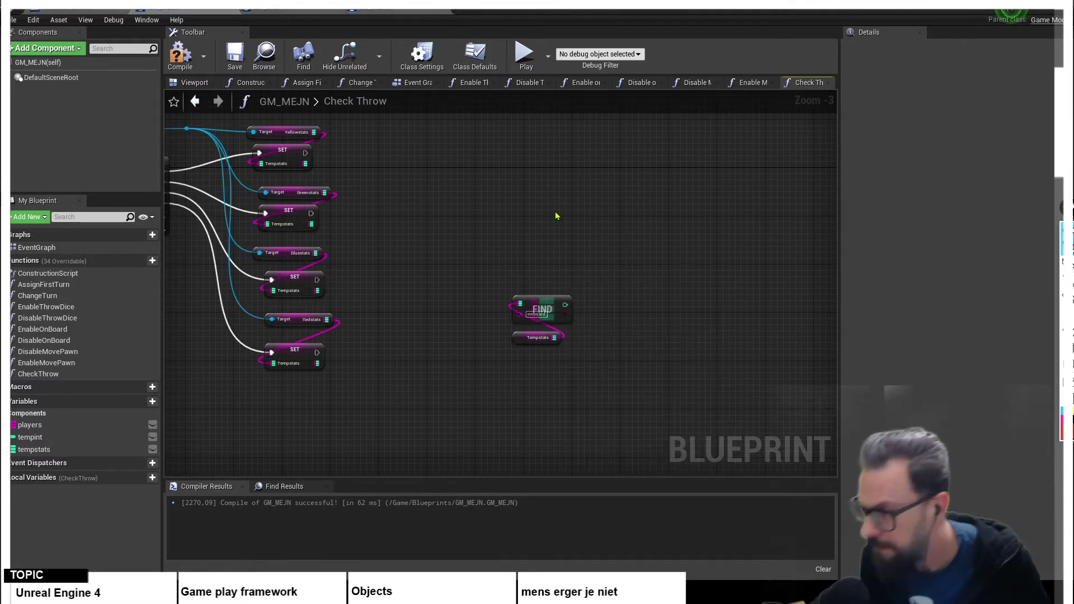
- Add a Branch node to the graph by searching 'if' from the right-click menu
right_click(516, 240)
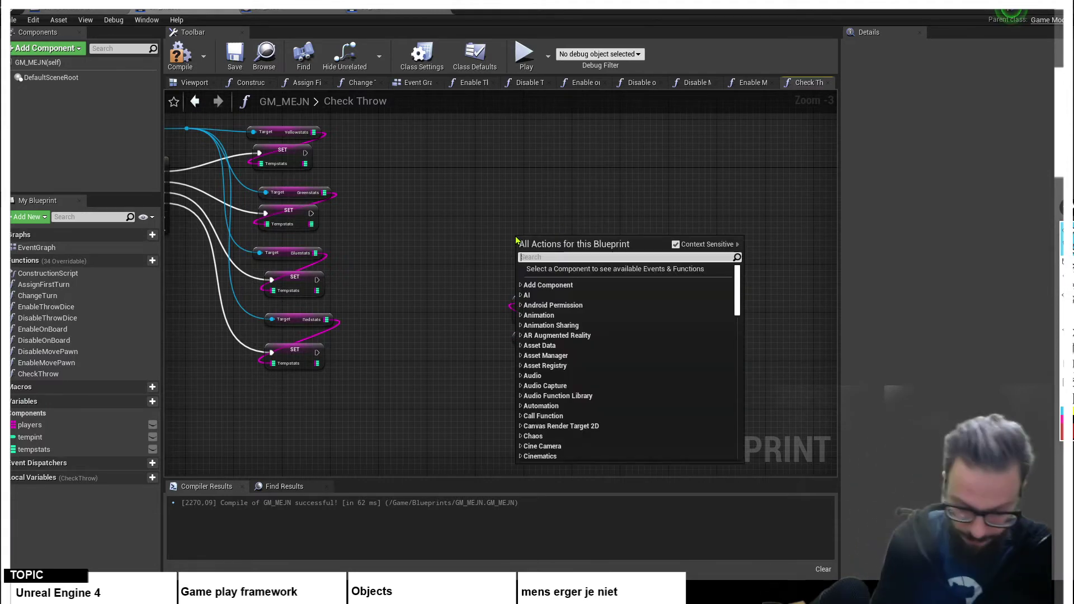
type("if")
key("Return")
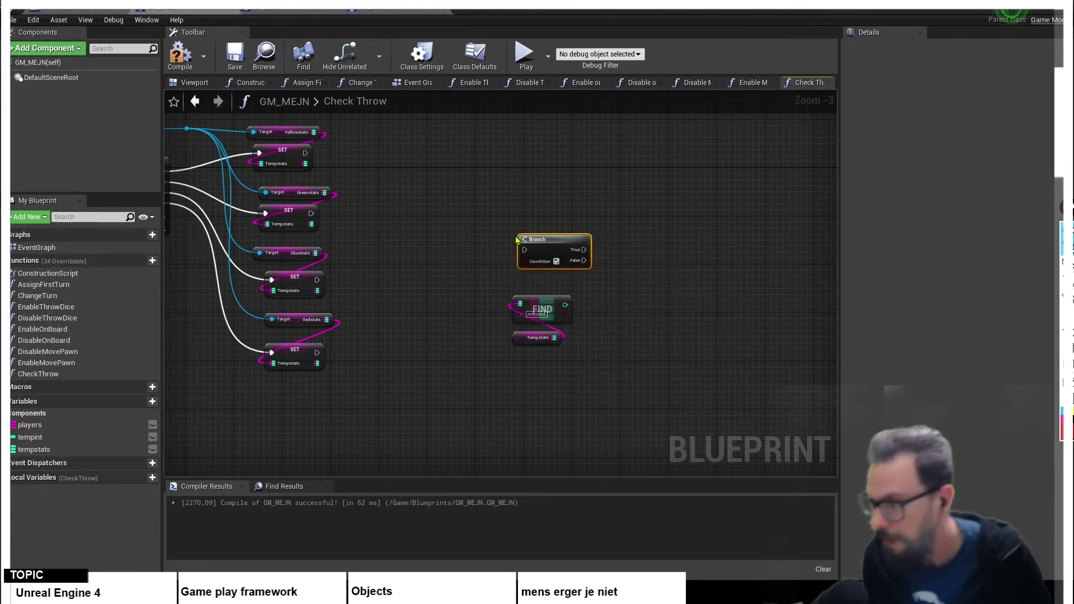
left_click_drag(553, 242, 541, 224)
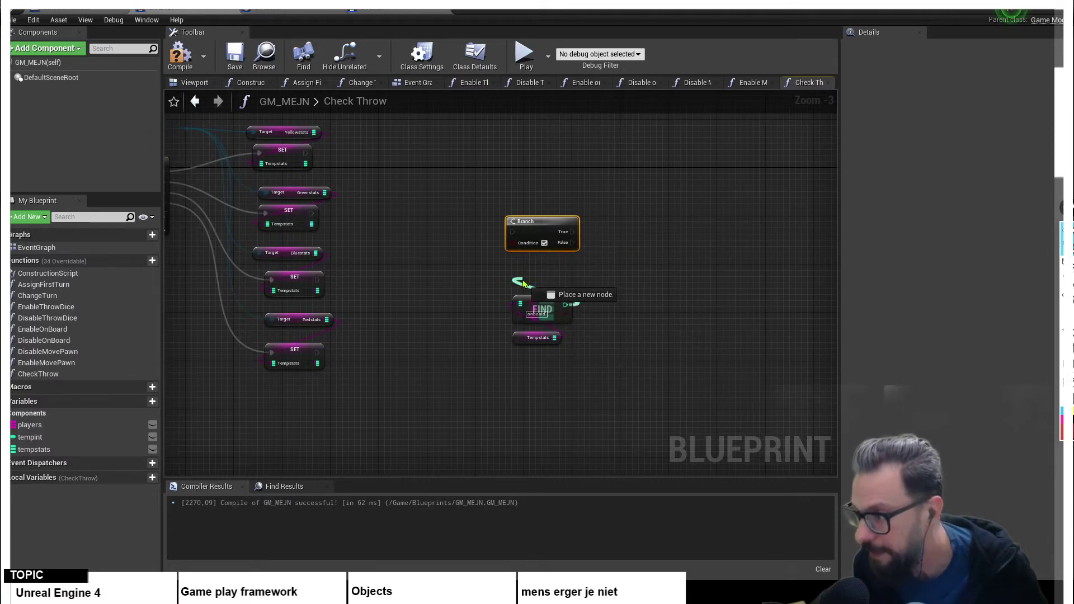
- Create an Equal (integer) node wired from the FIND node's output
left_click_drag(565, 308, 523, 283)
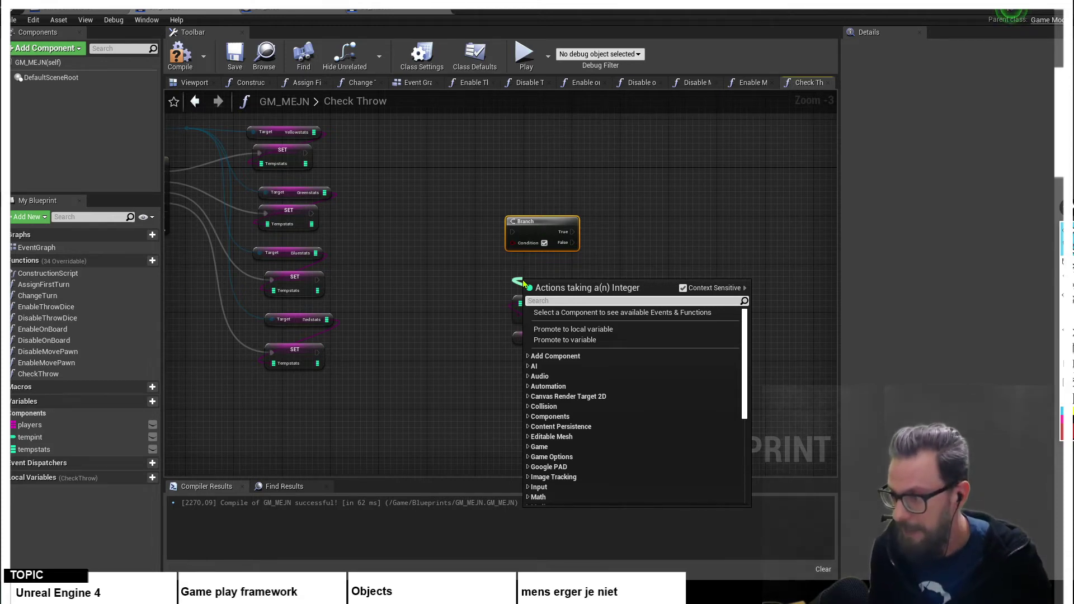
type("=")
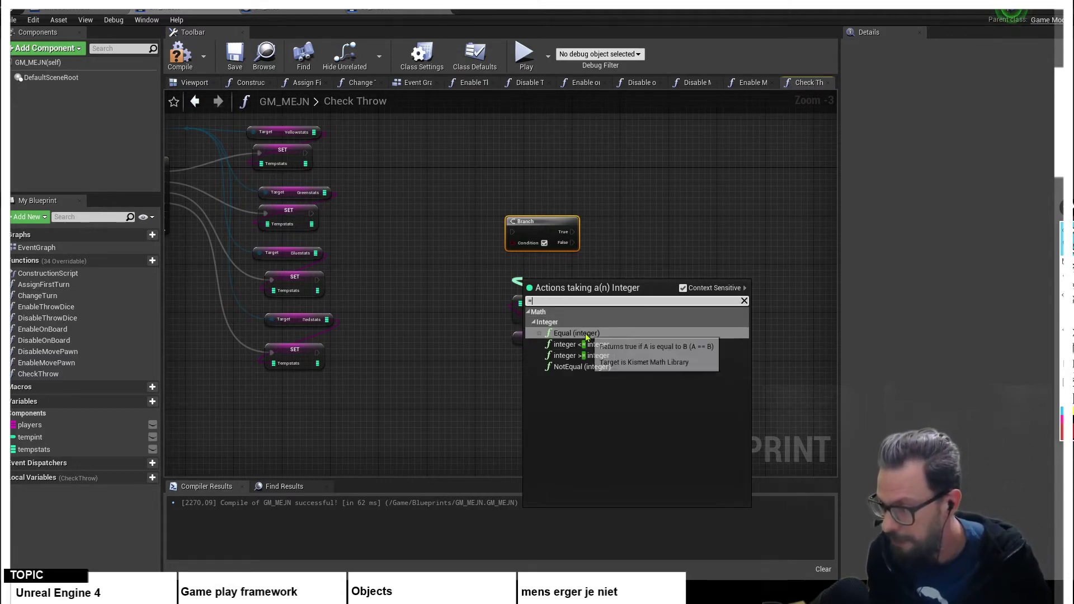
left_click(614, 333)
left_click_drag(550, 283, 516, 244)
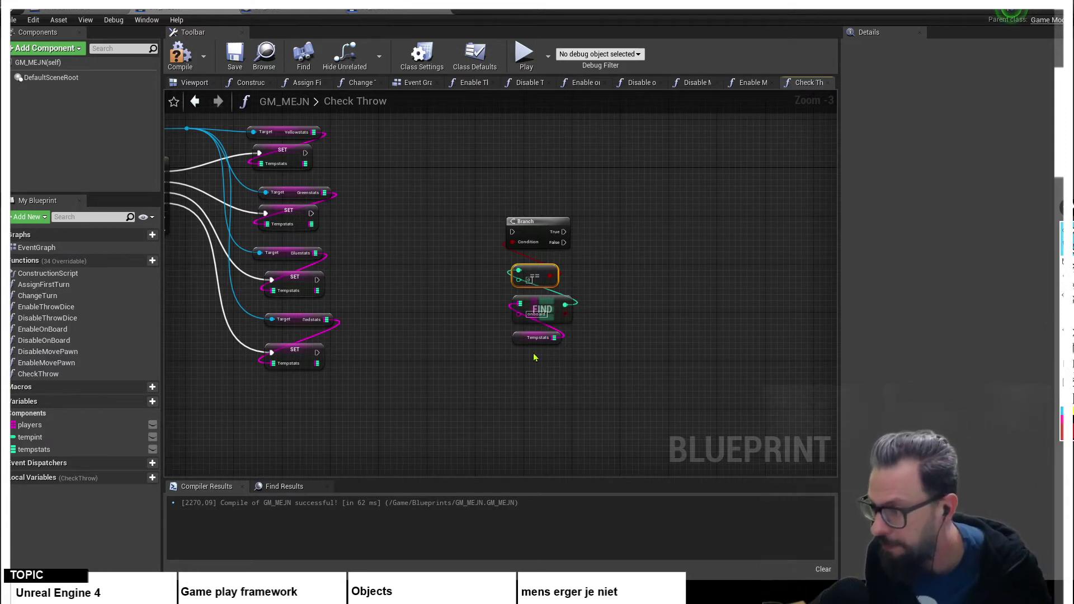
- Wire the execution outputs of all four SET tempstats nodes into the Branch node
left_click_drag(305, 153, 513, 236)
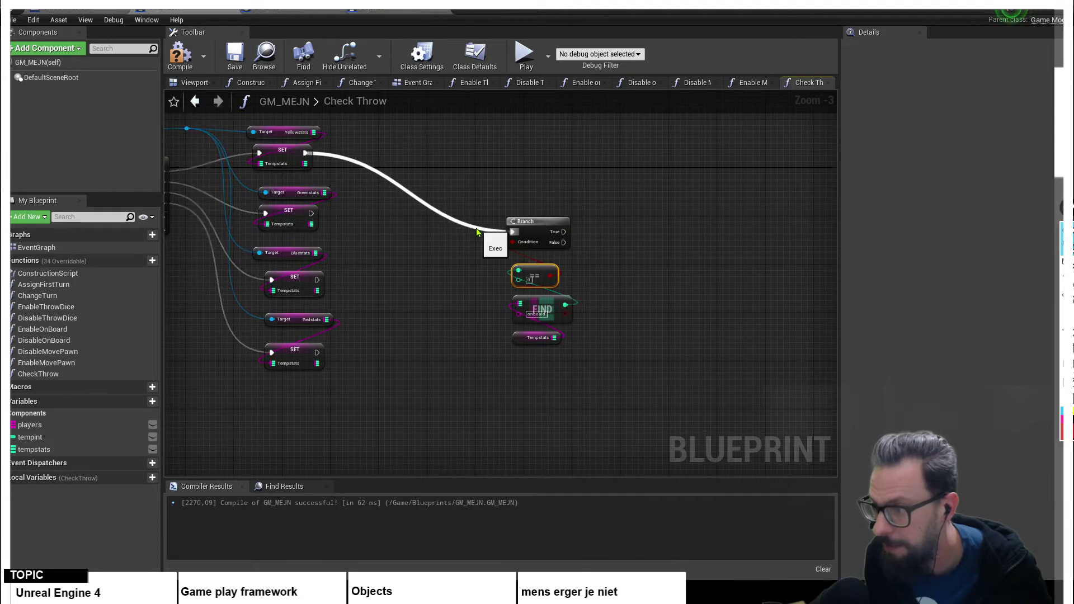
left_click_drag(310, 214, 477, 227)
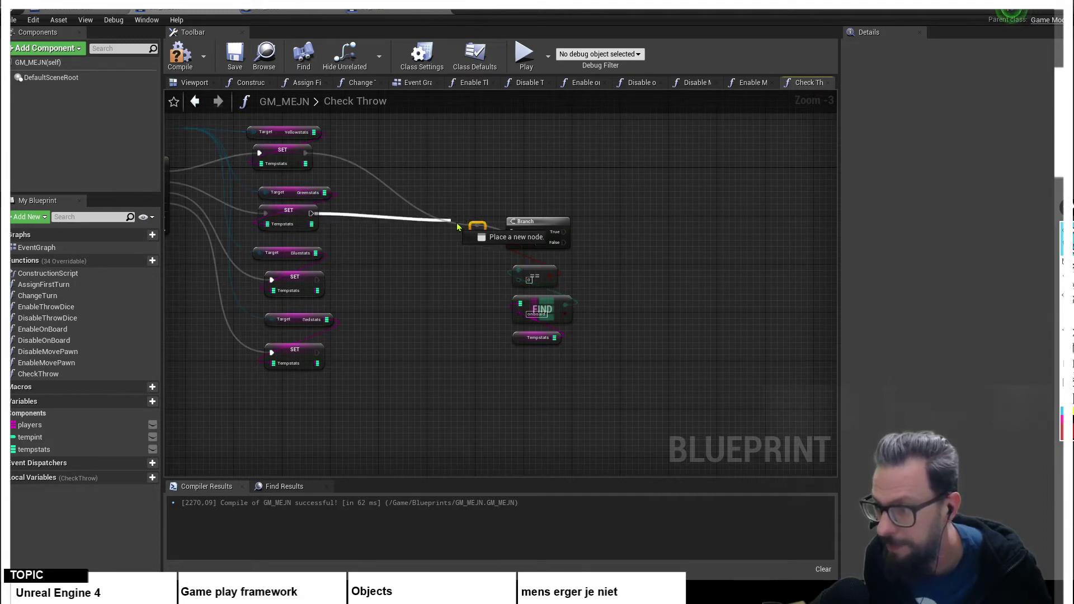
left_click_drag(317, 280, 478, 226)
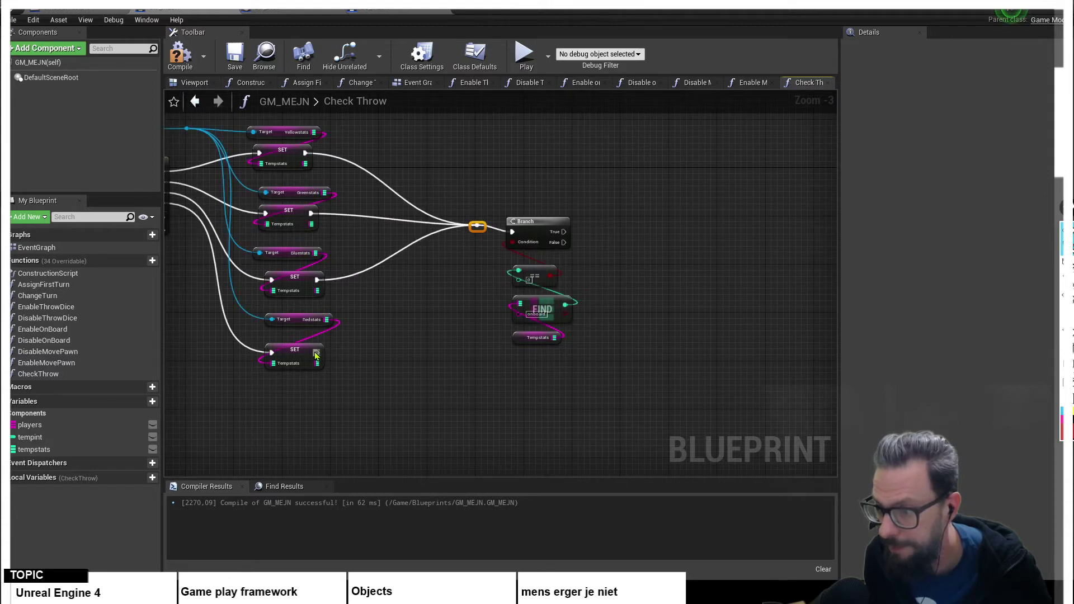
left_click_drag(316, 356, 475, 228)
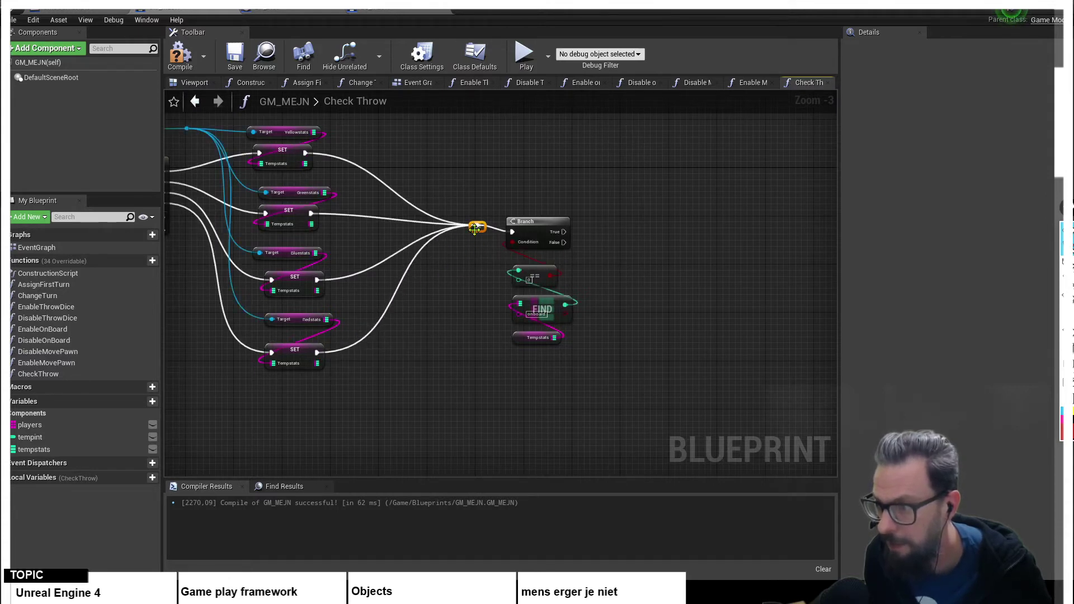
scroll(516, 314, "down", 2)
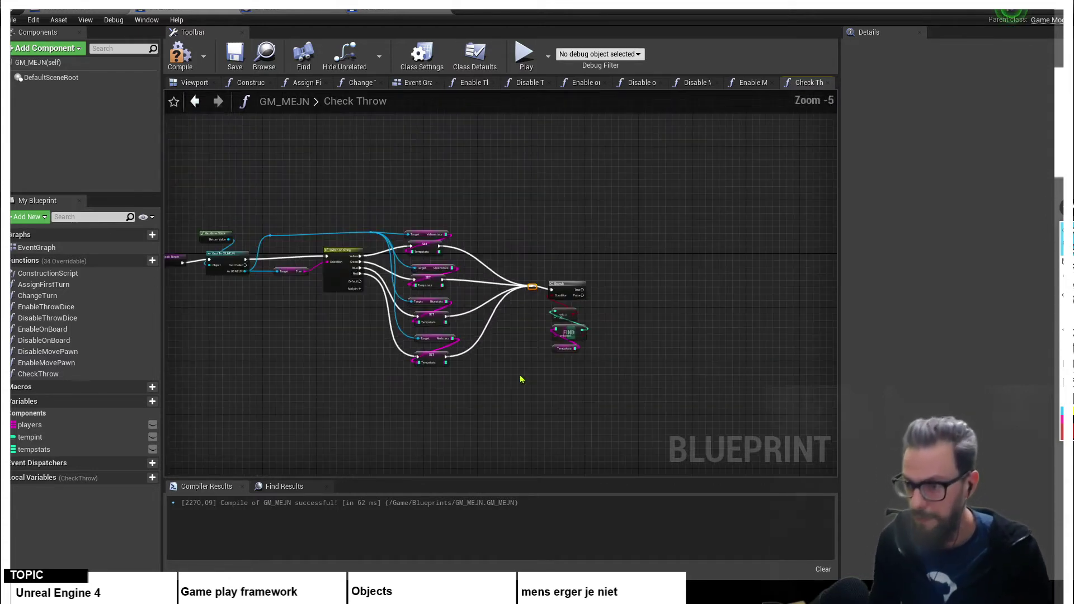
- Box-select the cast, switch and SET nodes and add a comment titled 'Check turn and get relevant stats for that player/color'
right_click_drag(335, 313, 345, 299)
left_click_drag(247, 164, 258, 192)
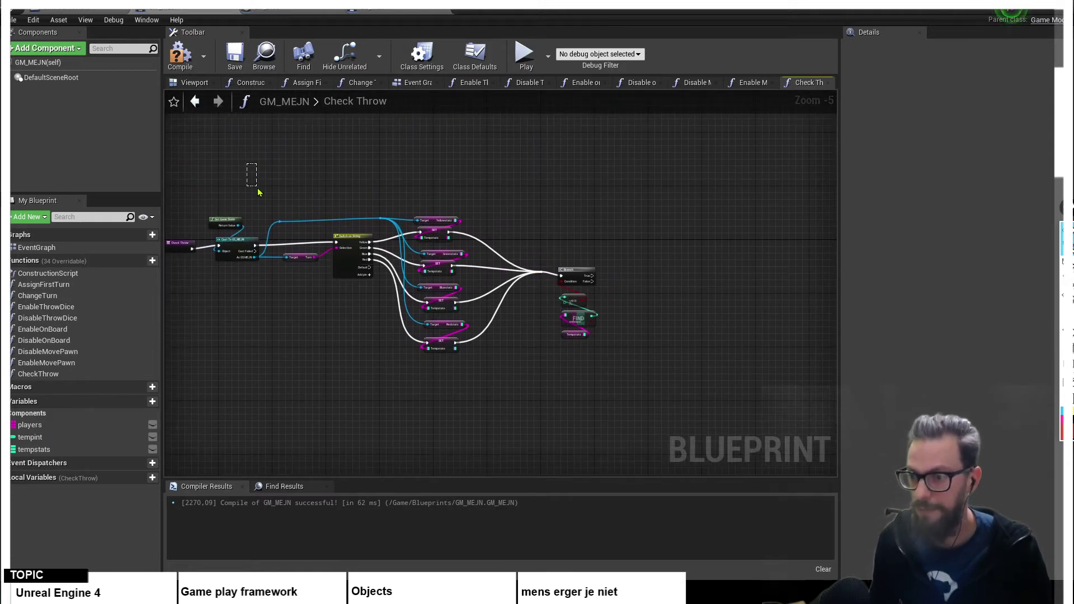
right_click_drag(257, 185, 281, 188)
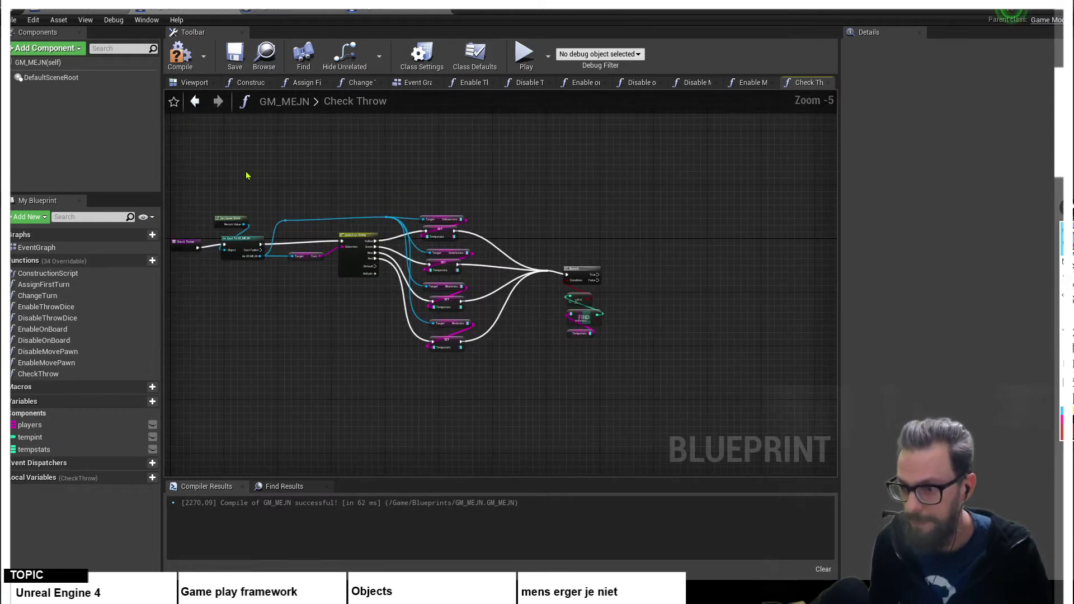
left_click_drag(247, 176, 493, 392)
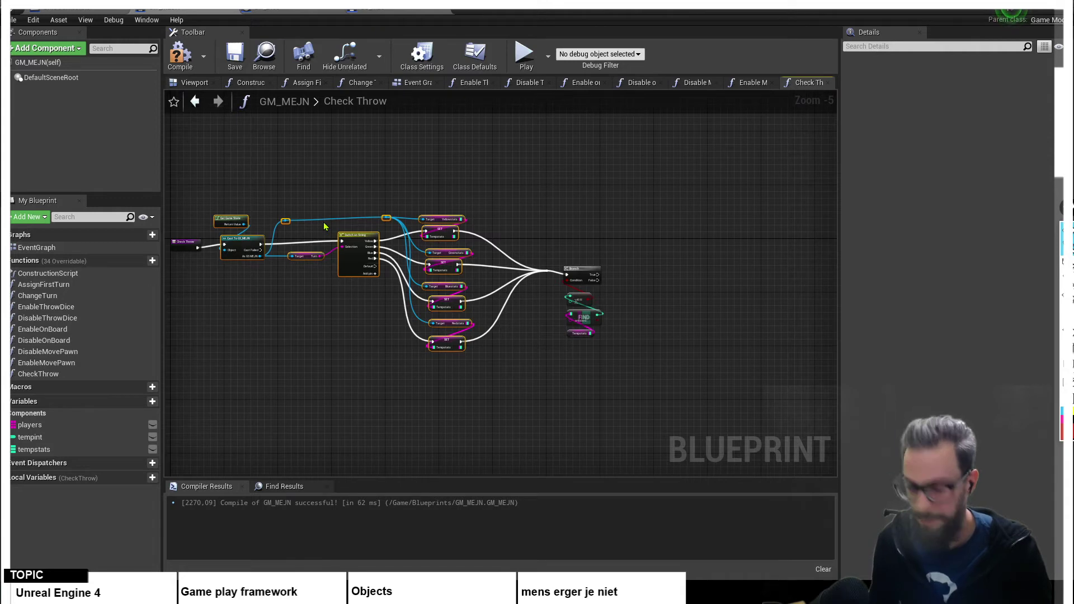
type("c")
type("C")
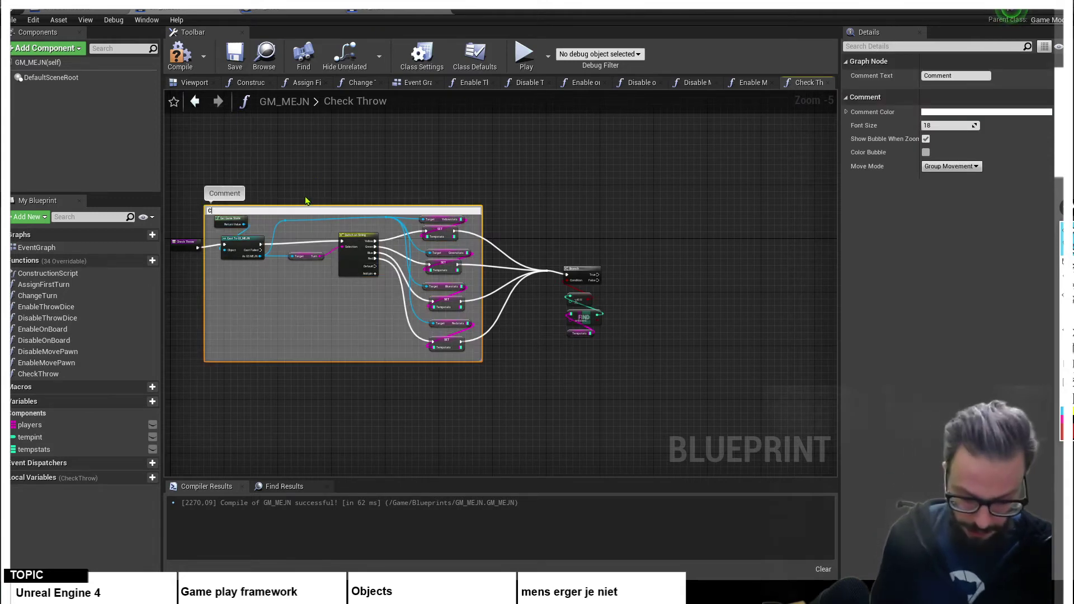
type("heck turn and get ")
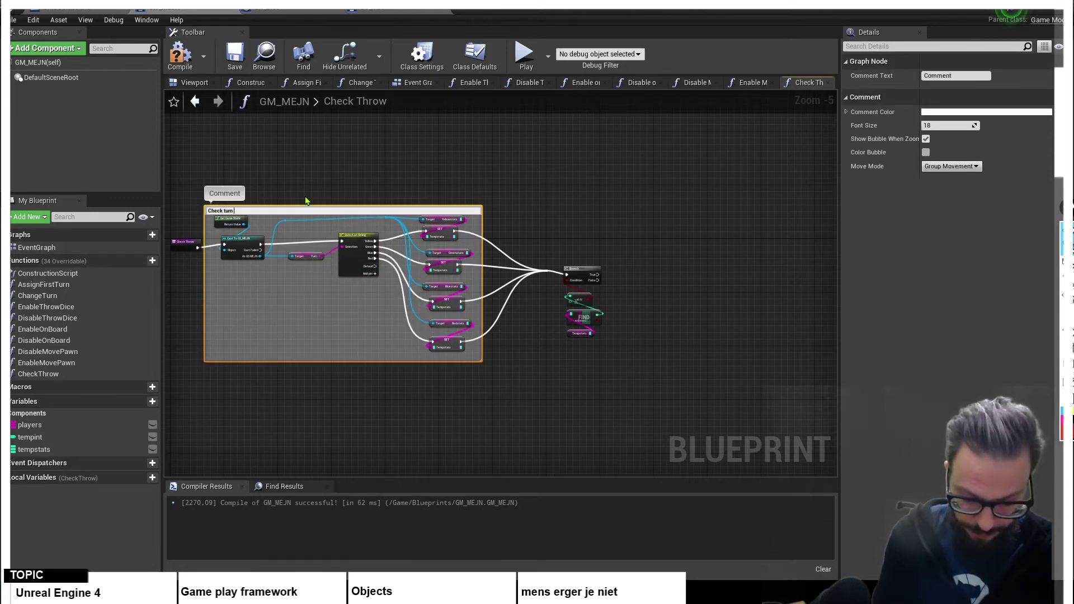
type("releva")
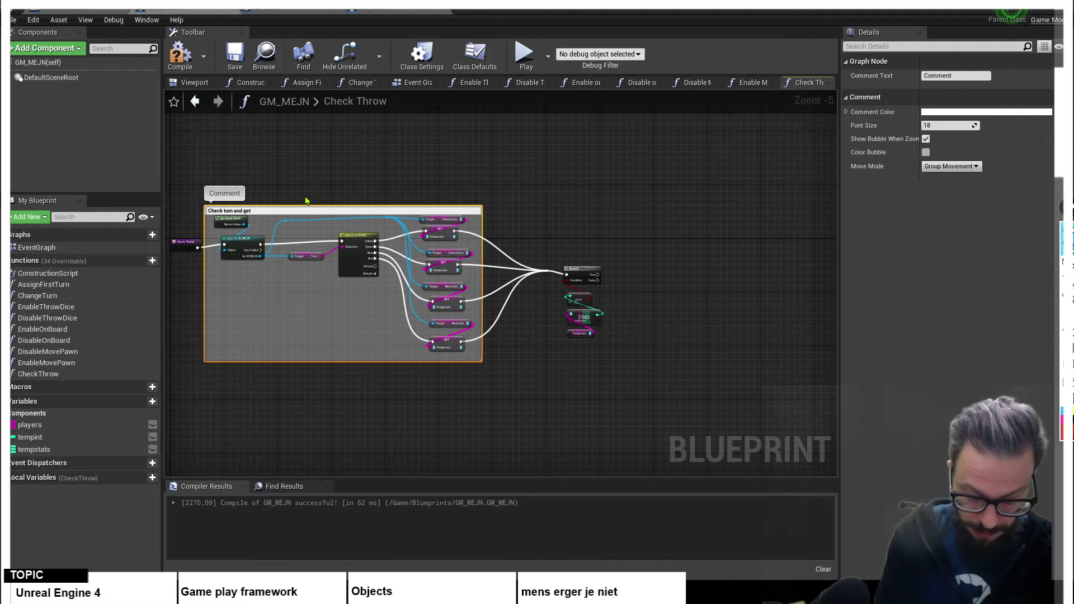
type("nt stats")
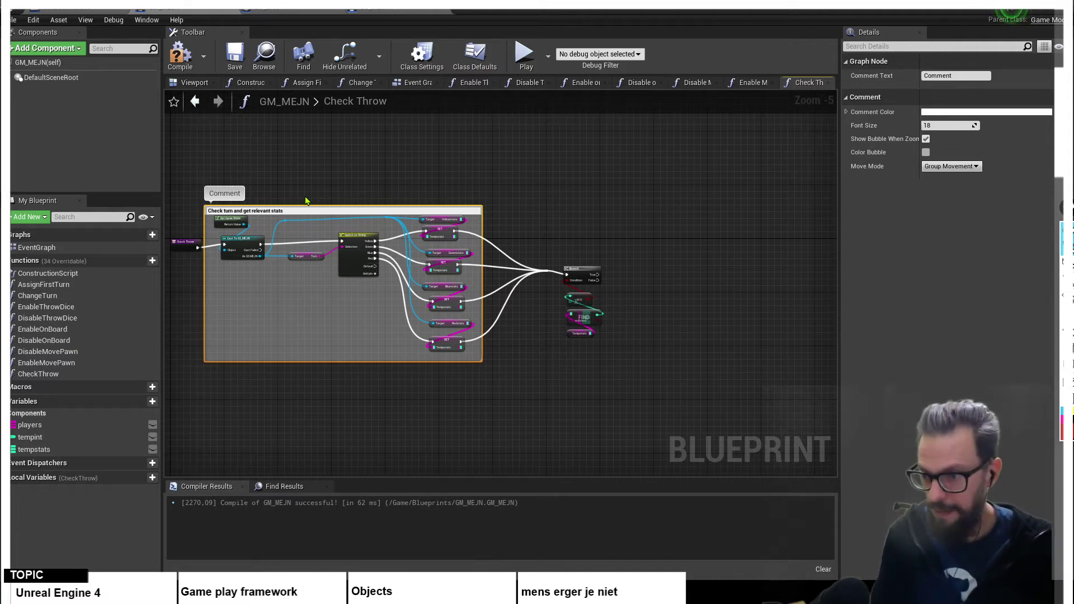
type(" for t")
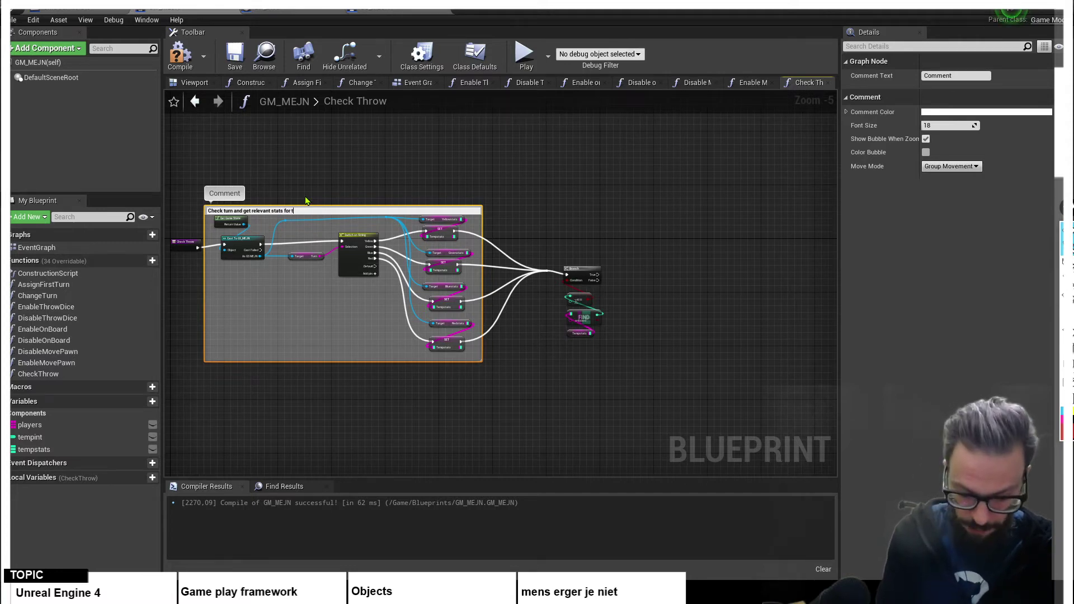
type("hat player")
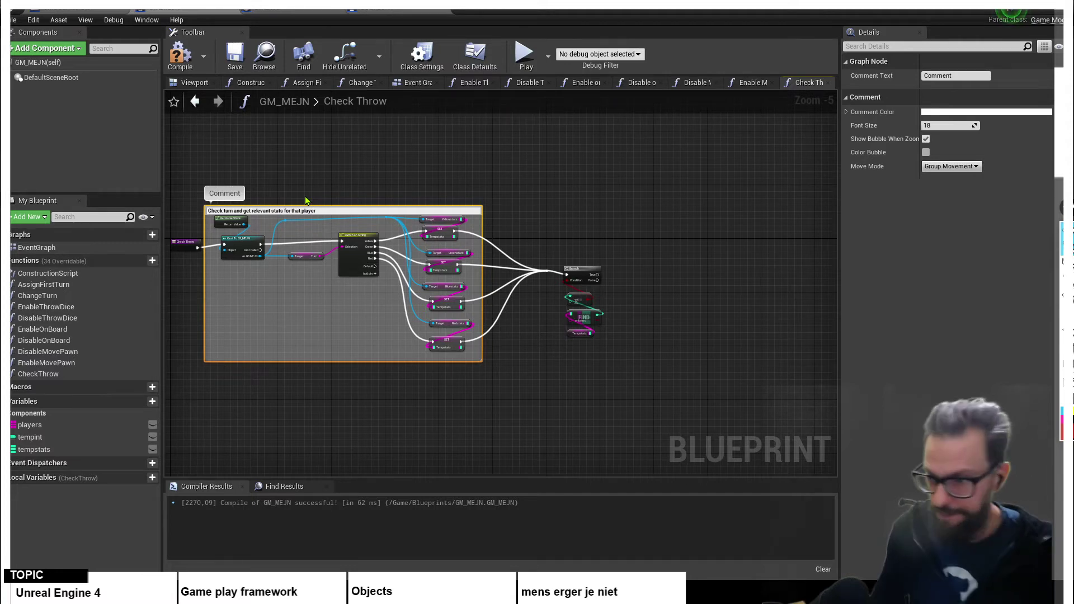
type("/")
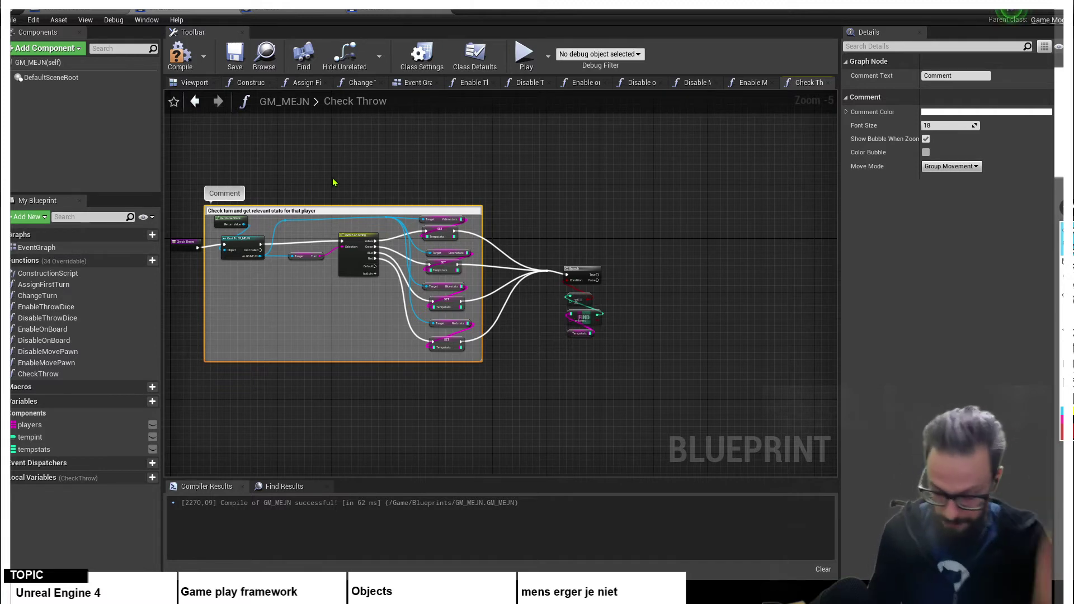
type("color")
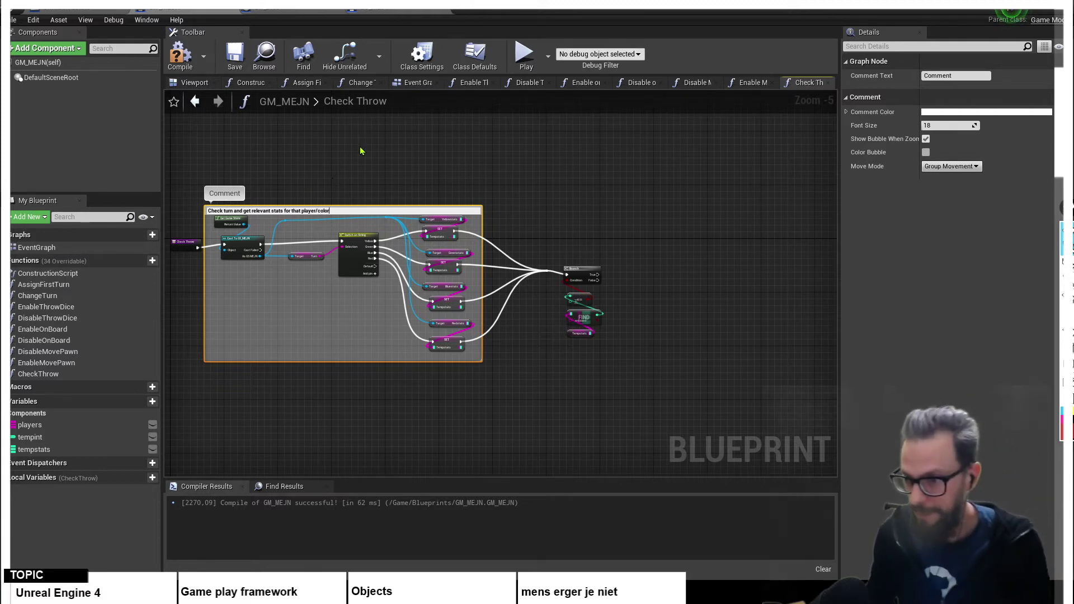
left_click(361, 148)
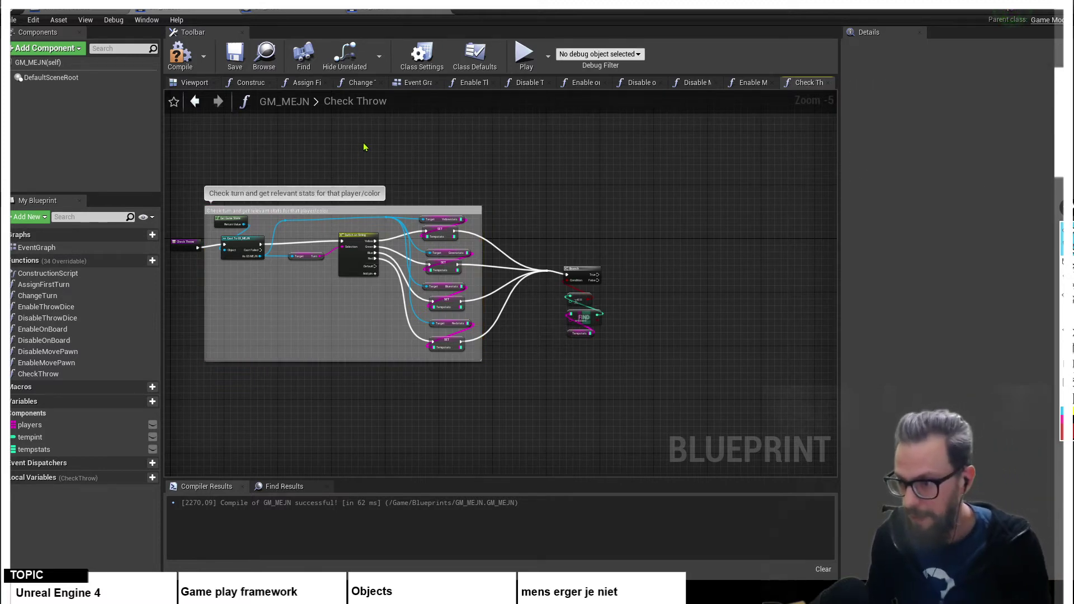
- Resize the comment box, widening it to the right and extending its top
left_click(431, 210)
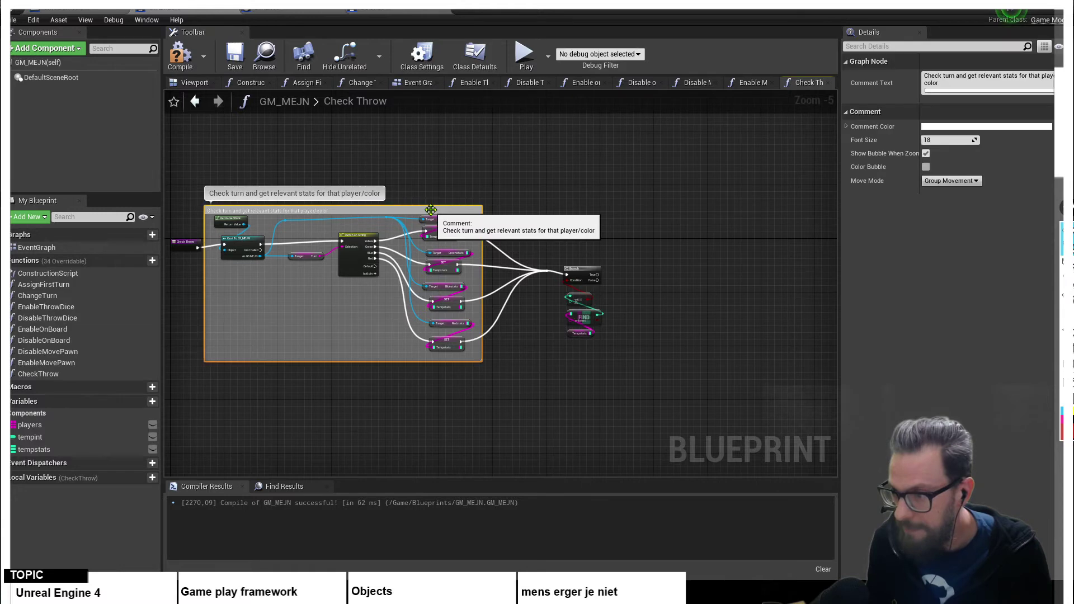
left_click(484, 211)
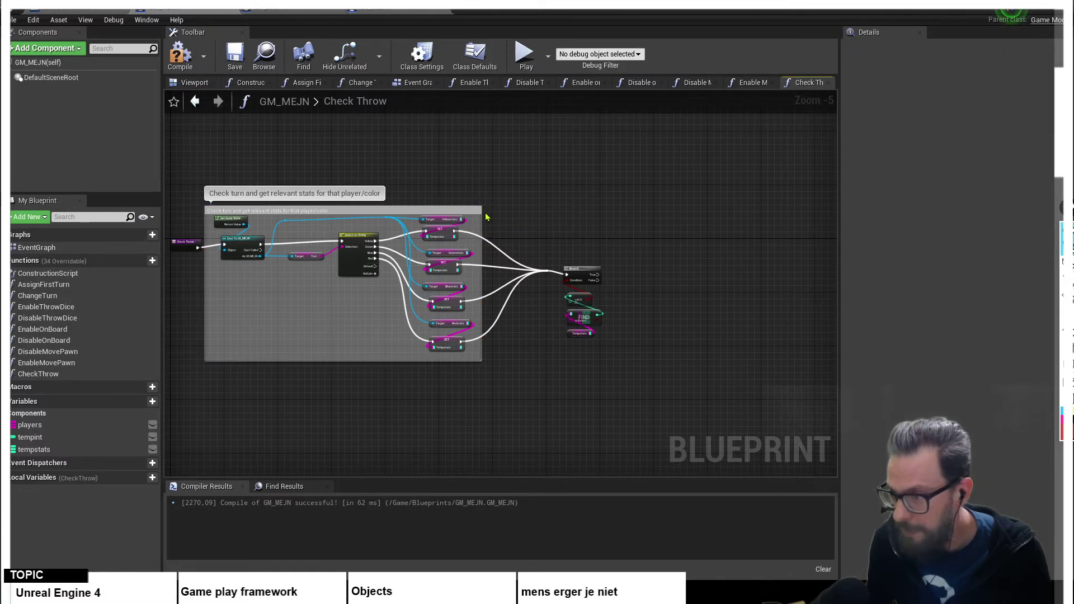
left_click_drag(482, 218, 532, 218)
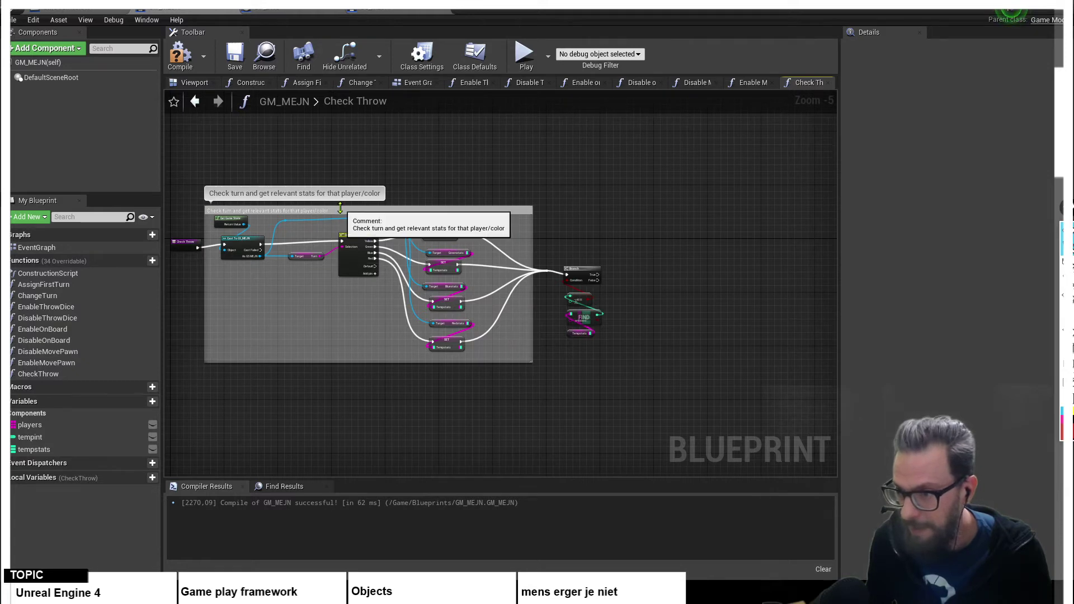
left_click_drag(354, 206, 354, 184)
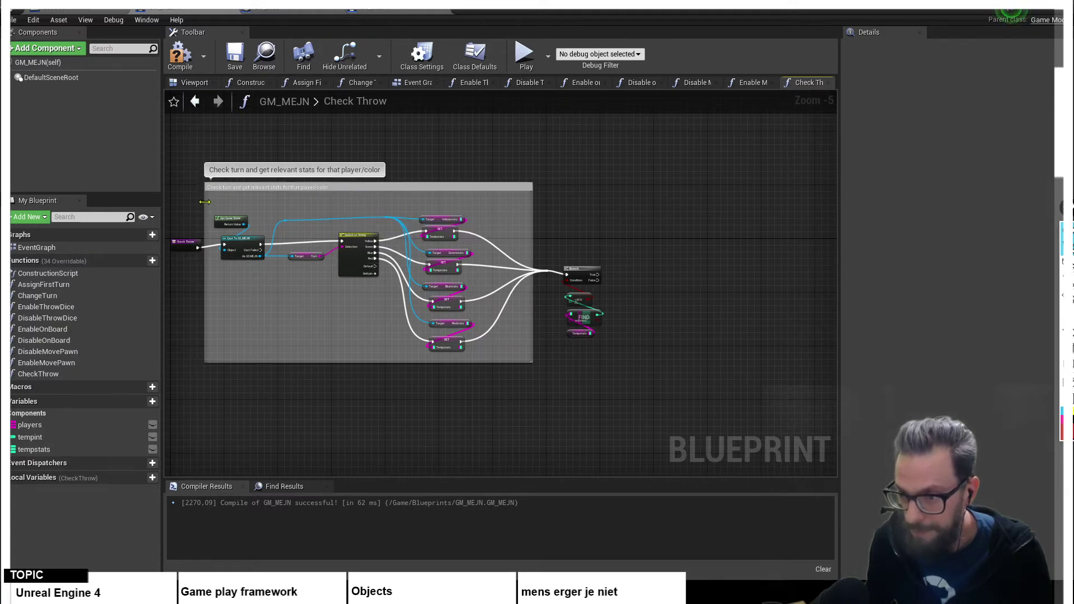
- Trim the comment's left edge and shift the Branch group up and to the right
left_click_drag(205, 202, 215, 202)
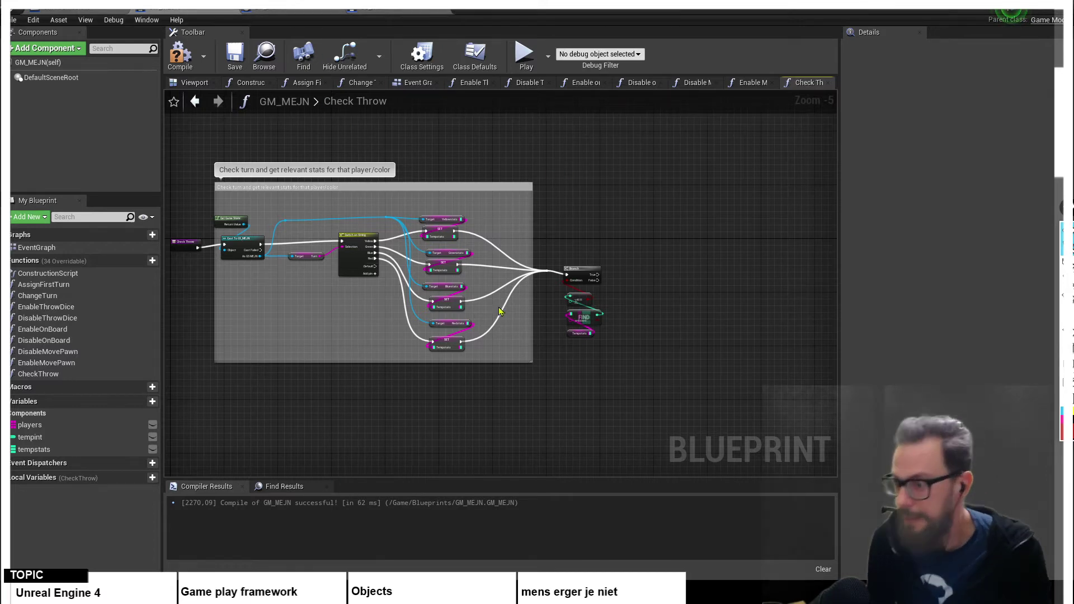
mouse_move(629, 178)
right_mouse_down()
mouse_move(636, 192)
mouse_move(626, 192)
mouse_move(651, 214)
right_mouse_up()
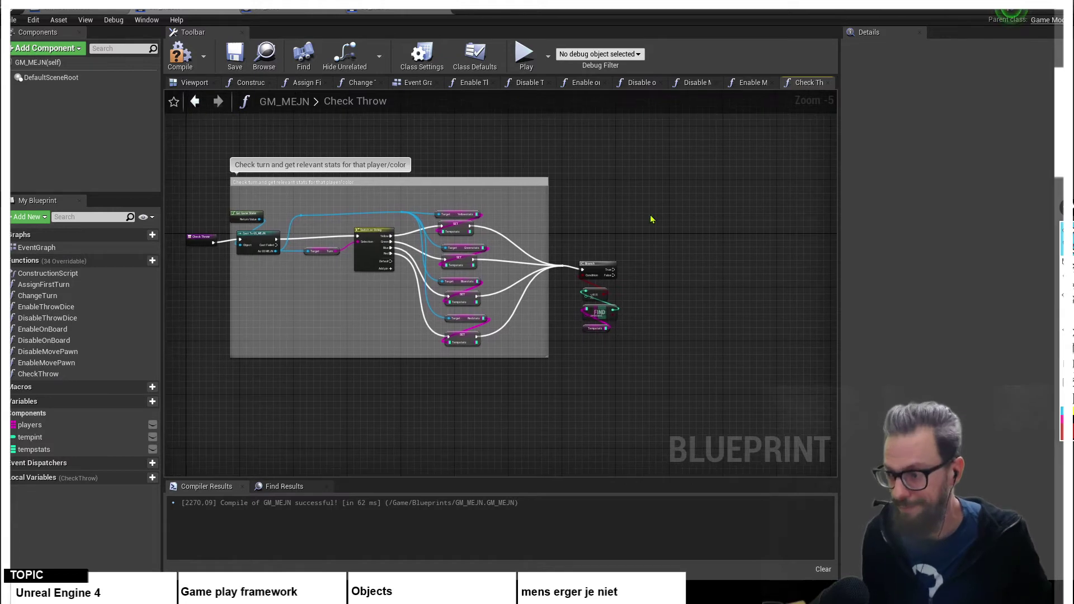
scroll(641, 251, "up", 1)
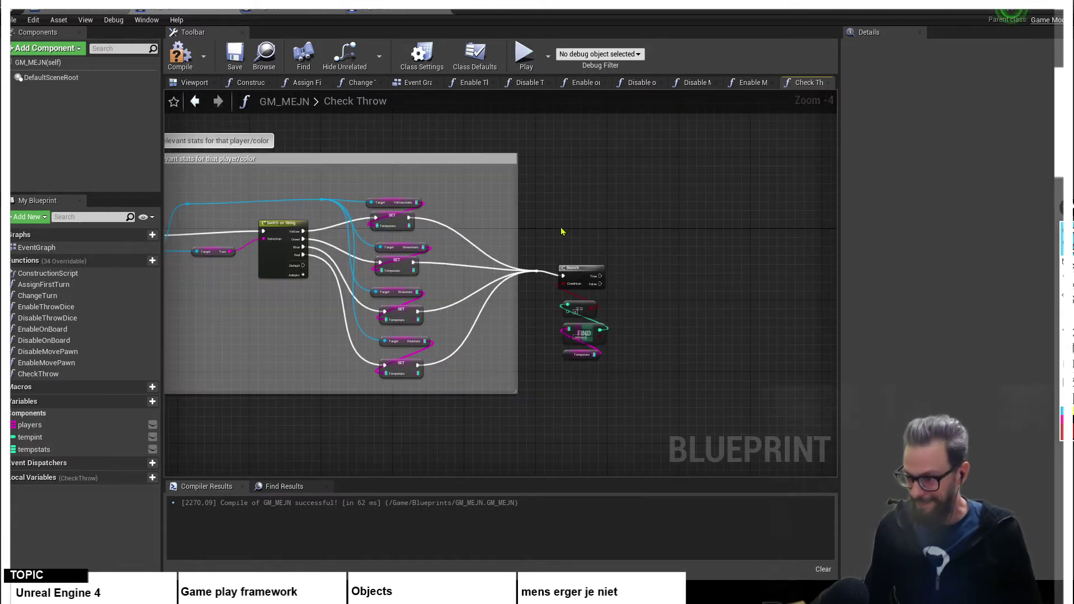
left_click_drag(562, 231, 626, 361)
mouse_move(586, 274)
left_mouse_down()
mouse_move(599, 251)
mouse_move(609, 265)
left_mouse_up()
left_click(686, 298)
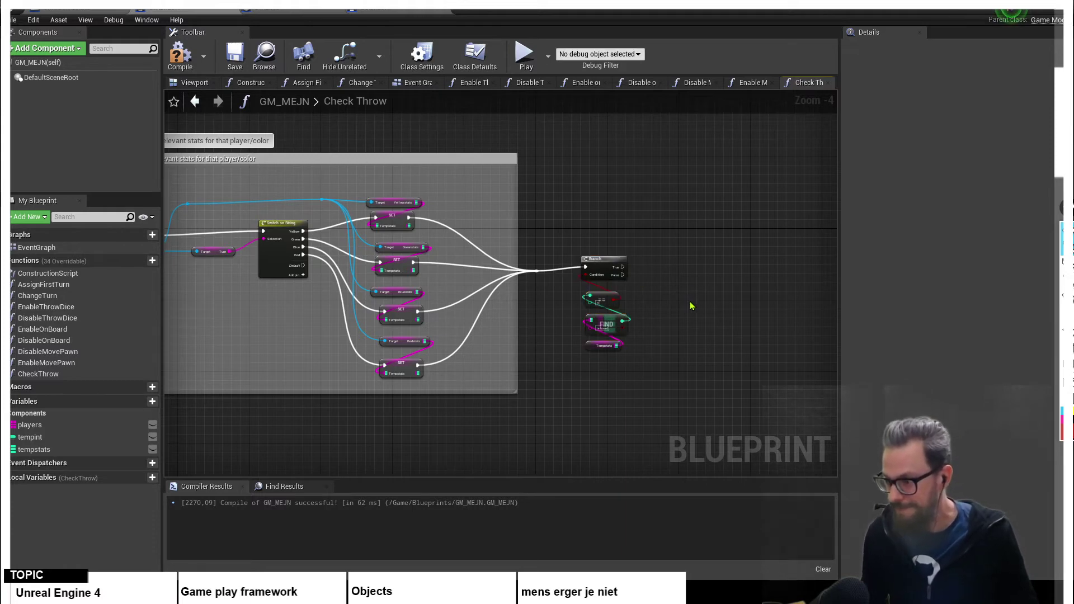
right_click_drag(667, 322, 558, 295)
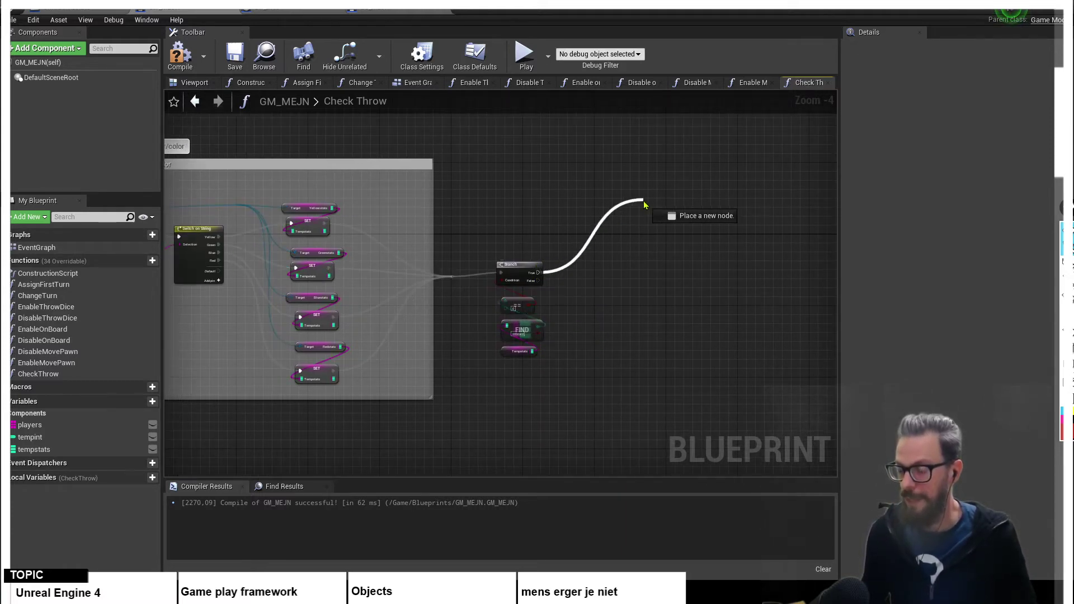
- Abandon a new node from Branch True and move the Branch and its condition nodes right
left_click_drag(537, 273, 643, 200)
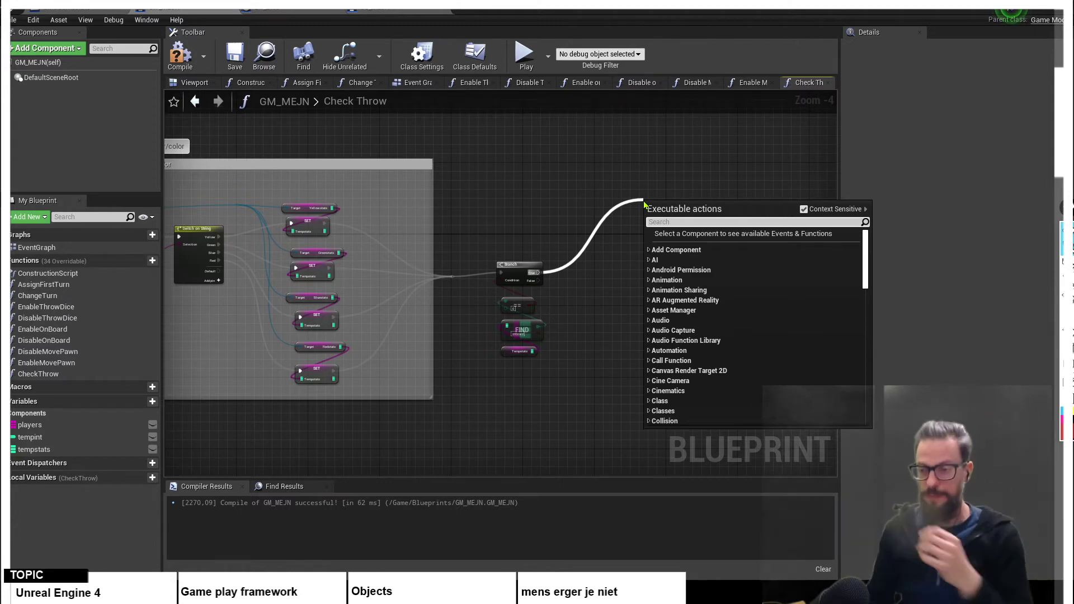
mouse_move(549, 160)
right_mouse_down()
mouse_move(791, 145)
mouse_move(648, 139)
mouse_move(693, 130)
mouse_move(531, 231)
right_mouse_up()
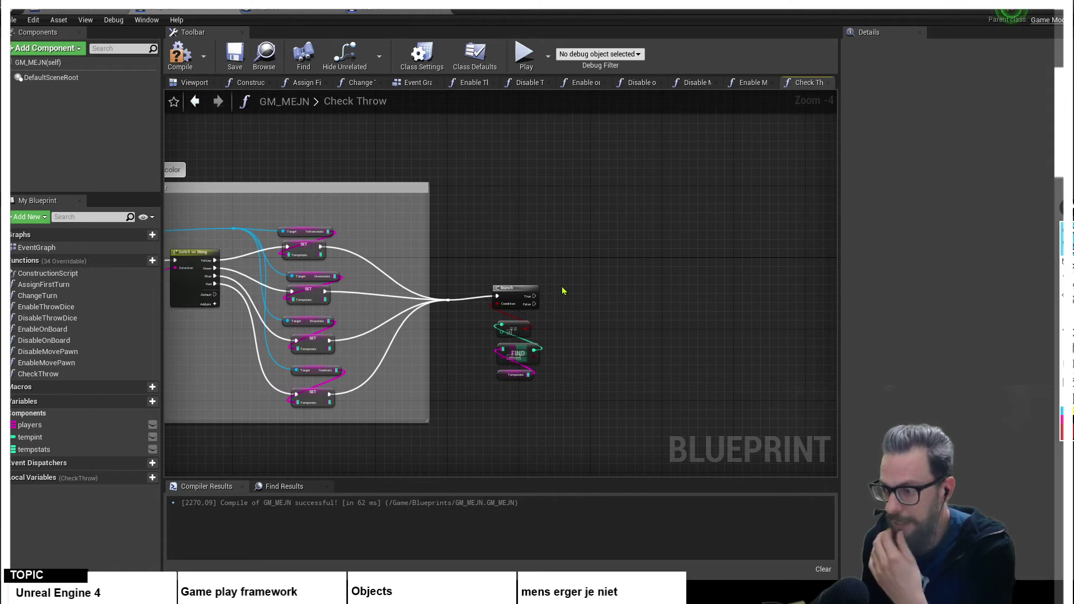
right_click_drag(563, 291, 559, 246)
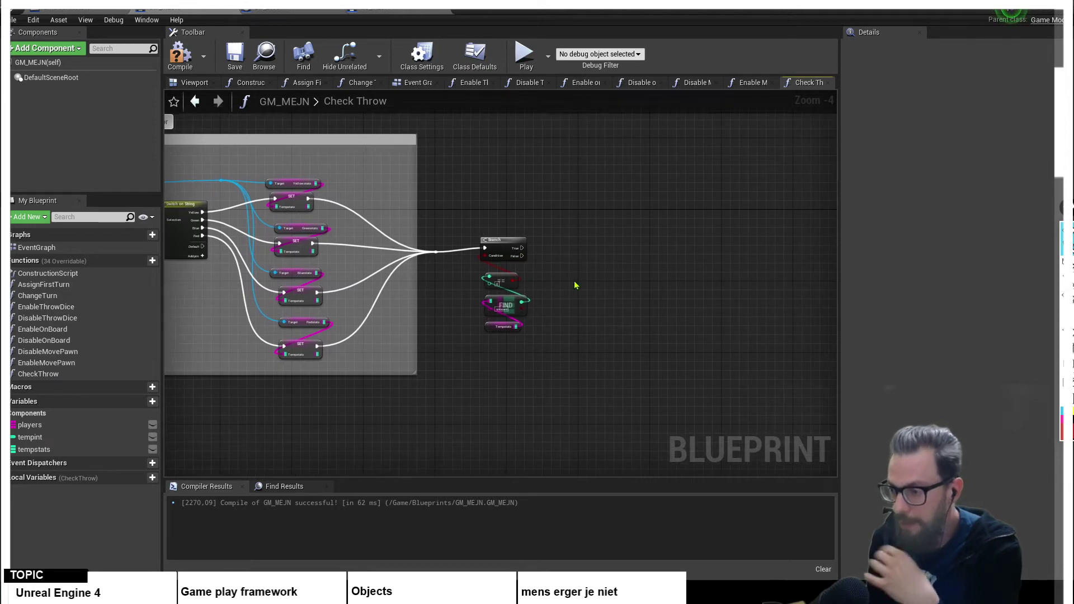
scroll(574, 282, "up", 1)
scroll(576, 286, "up", 2)
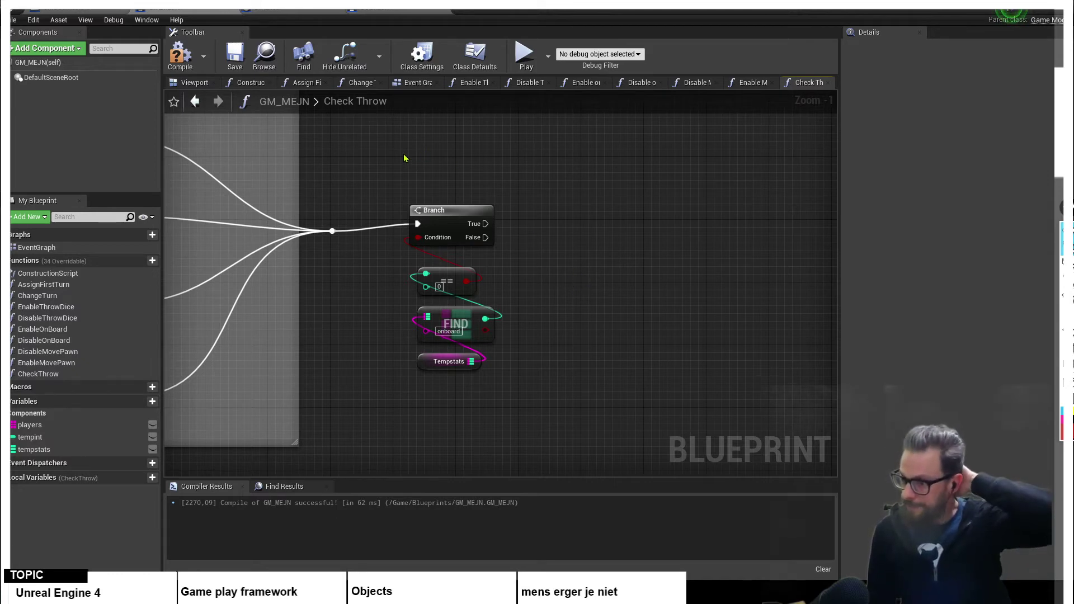
left_click_drag(406, 158, 492, 372)
- Shift the Branch group further right and cancel a stray wire from the reroute point
left_click_drag(463, 210, 674, 216)
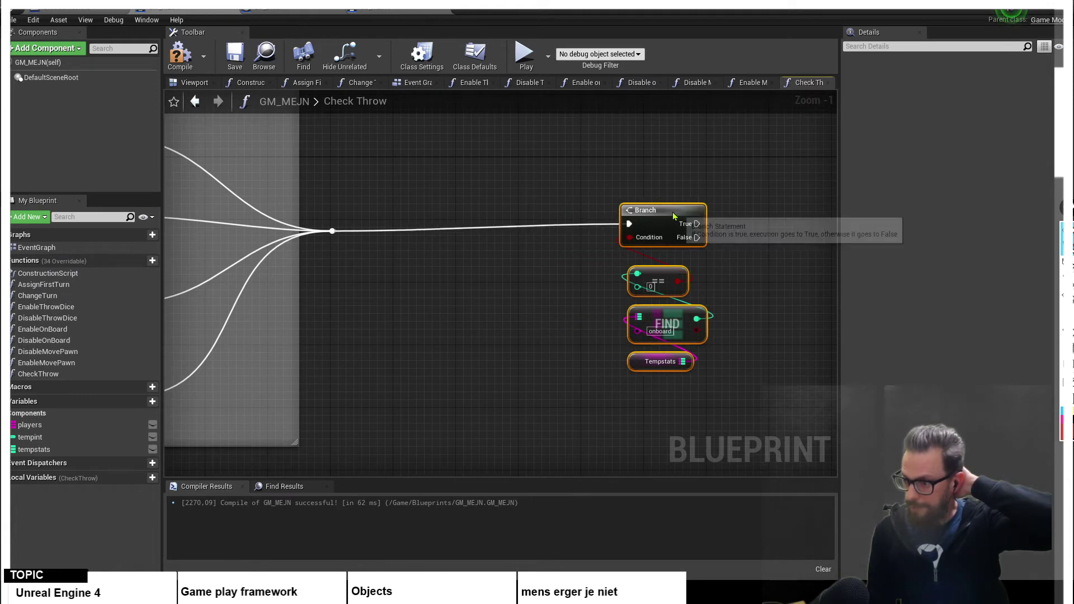
left_click(493, 294)
right_click_drag(464, 295, 429, 295)
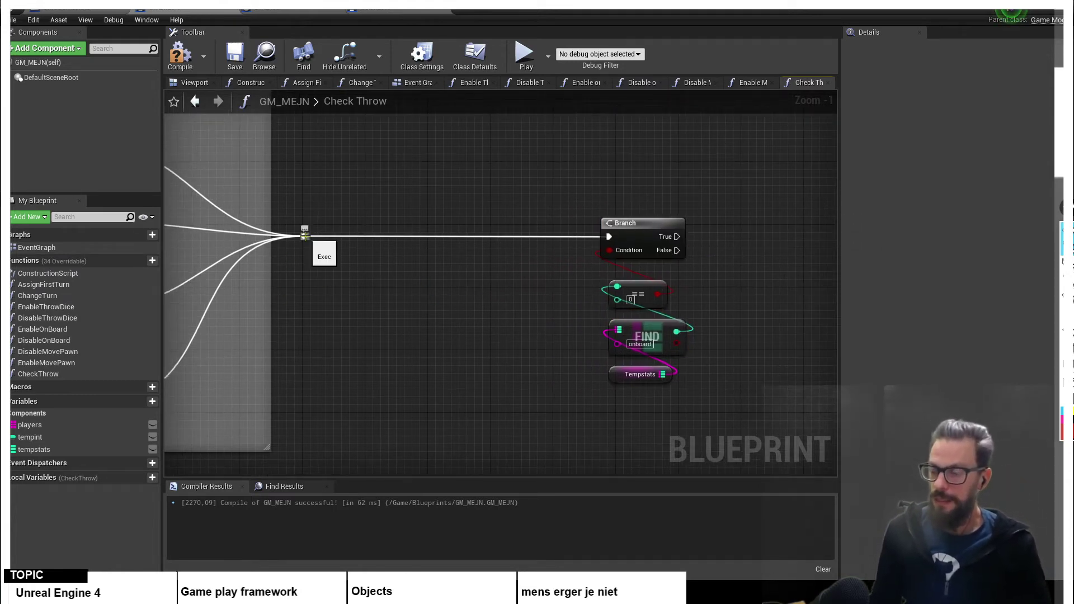
left_click_drag(305, 235, 357, 212)
left_click(312, 271)
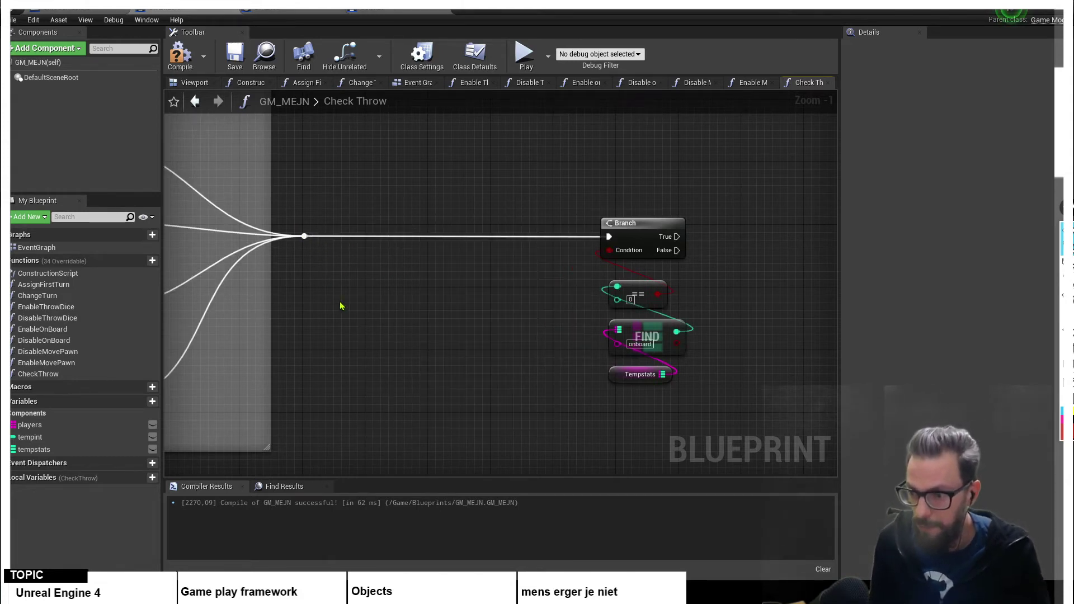
- Zoom and pan around the Check Throw graph to review the Branch nodes
scroll(341, 303, "down", 5)
scroll(282, 262, "up", 2)
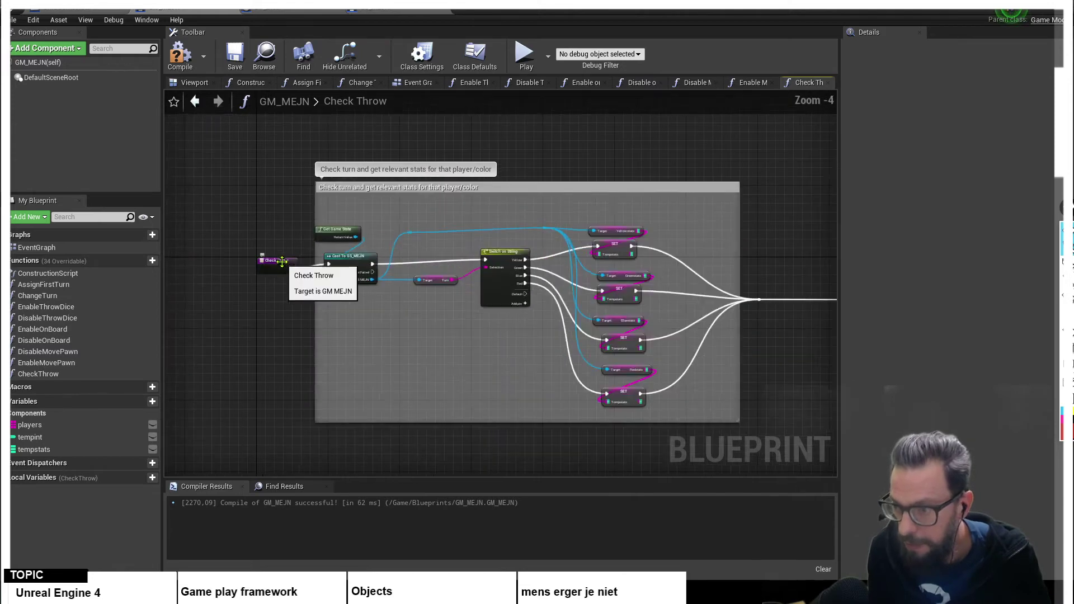
scroll(283, 261, "up", 2)
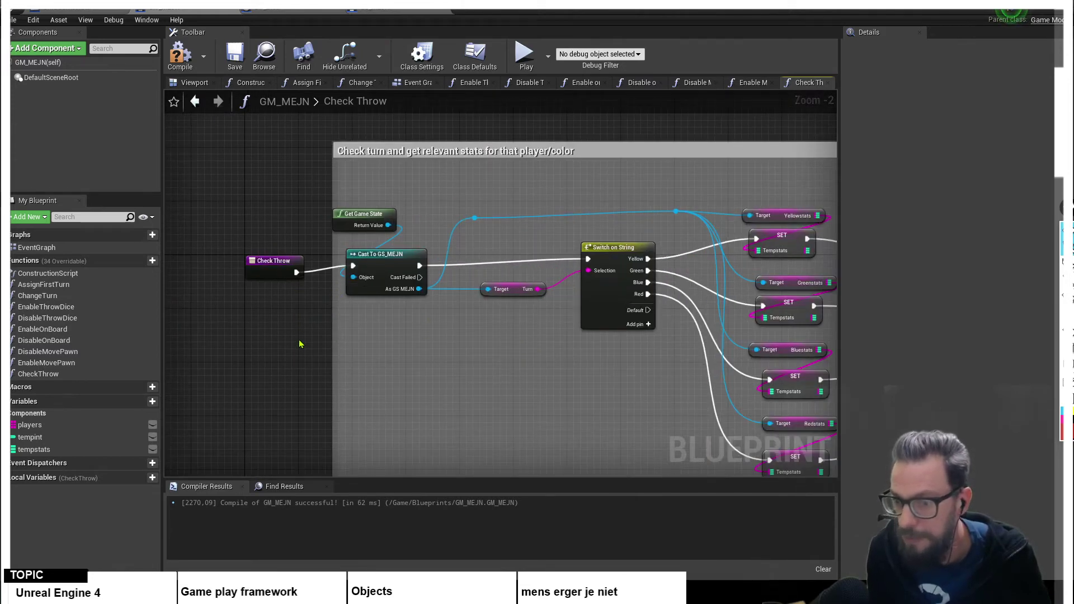
scroll(252, 322, "down", 1)
scroll(237, 313, "down", 1)
scroll(252, 317, "down", 1)
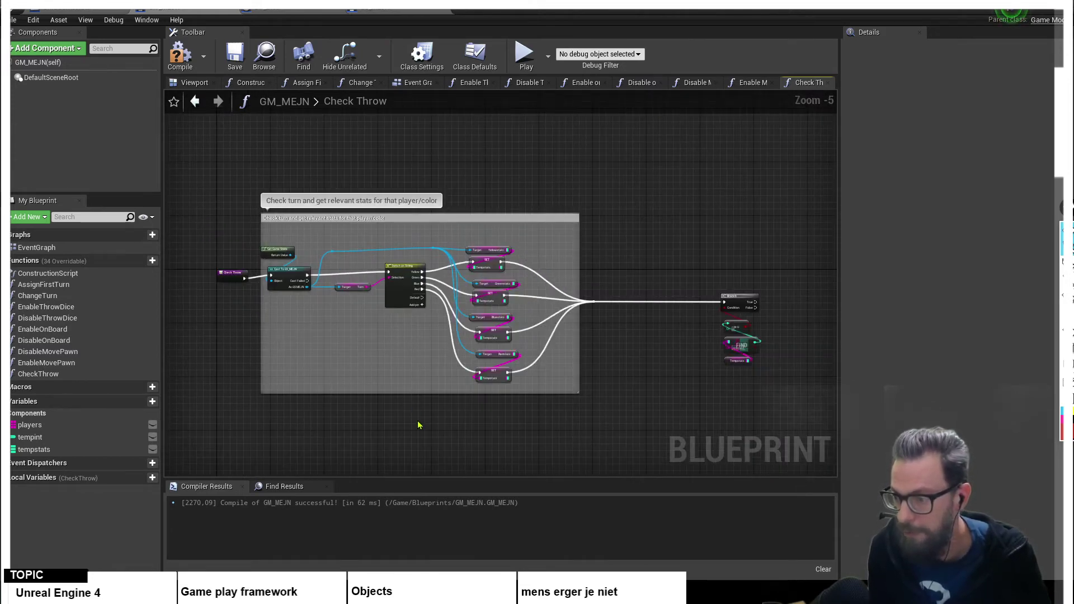
right_click_drag(419, 426, 145, 428)
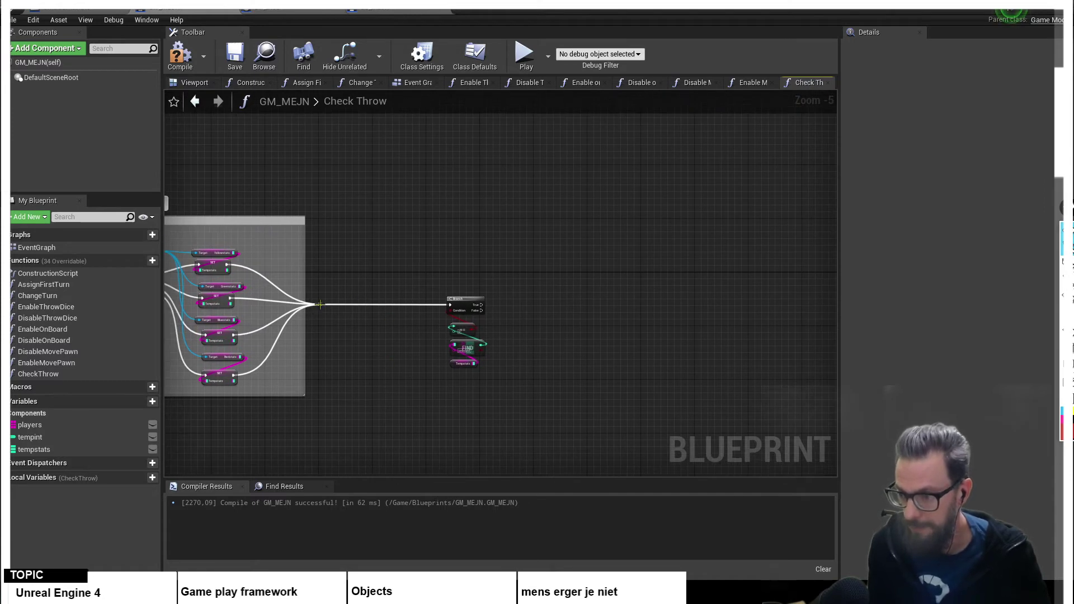
scroll(320, 305, "up", 3)
scroll(320, 305, "up", 1)
scroll(320, 304, "up", 1)
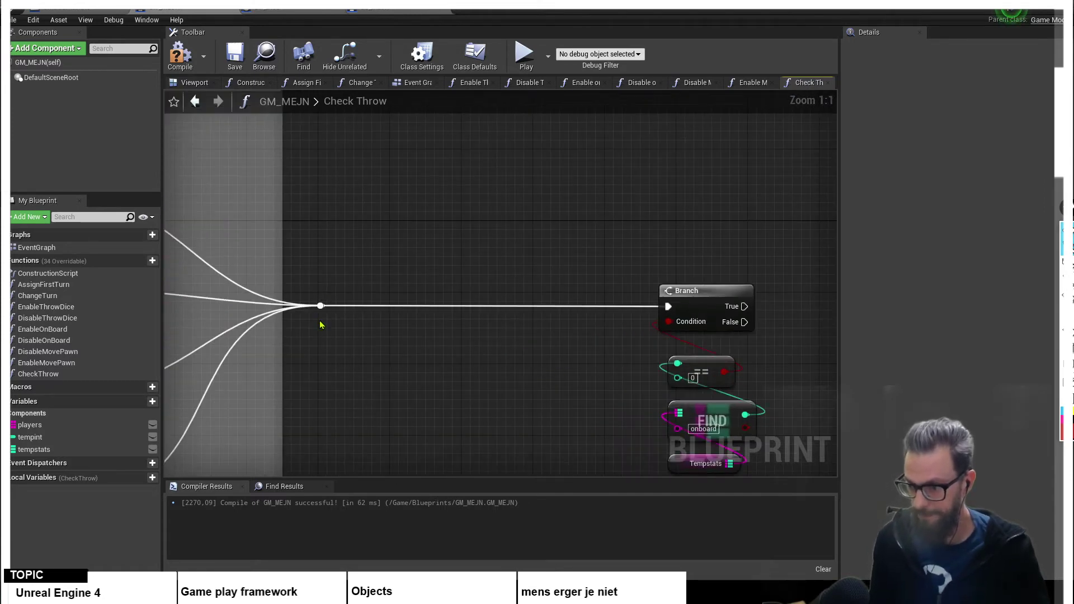
scroll(412, 241, "down", 1)
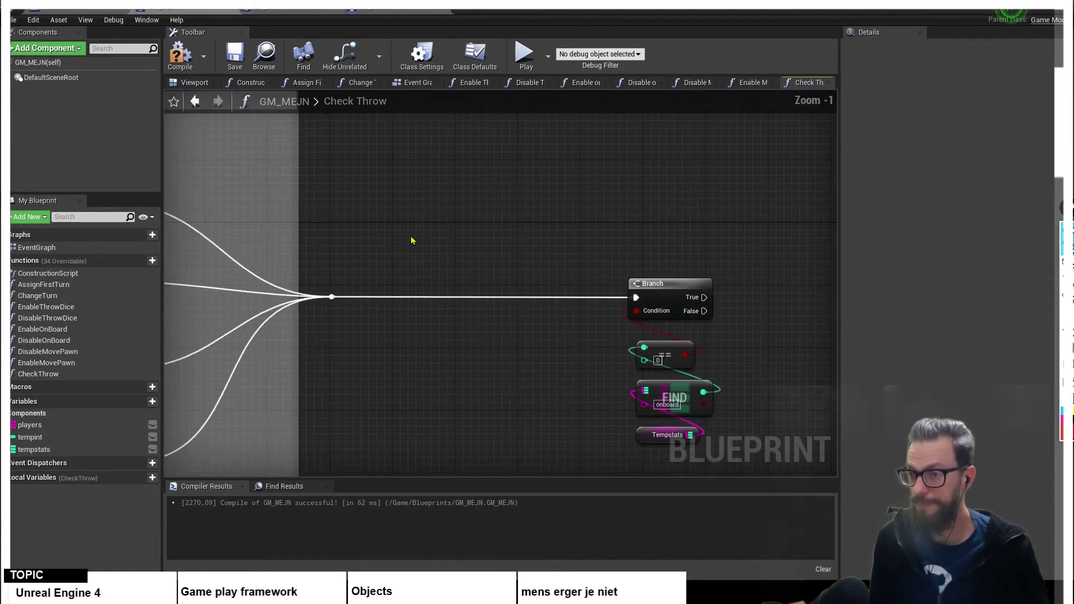
scroll(412, 240, "down", 1)
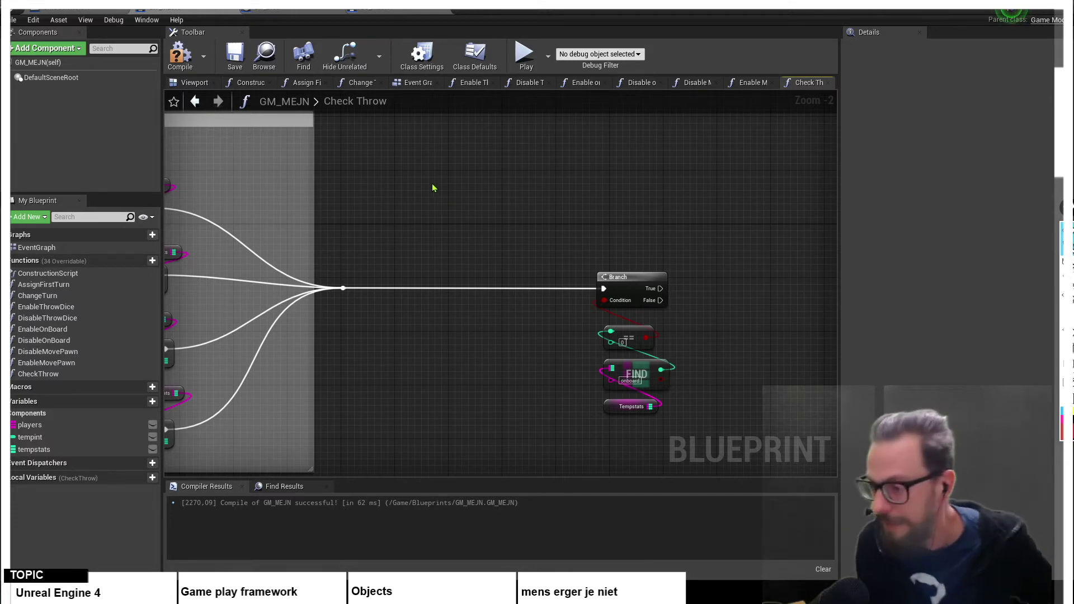
right_click_drag(431, 211, 491, 211)
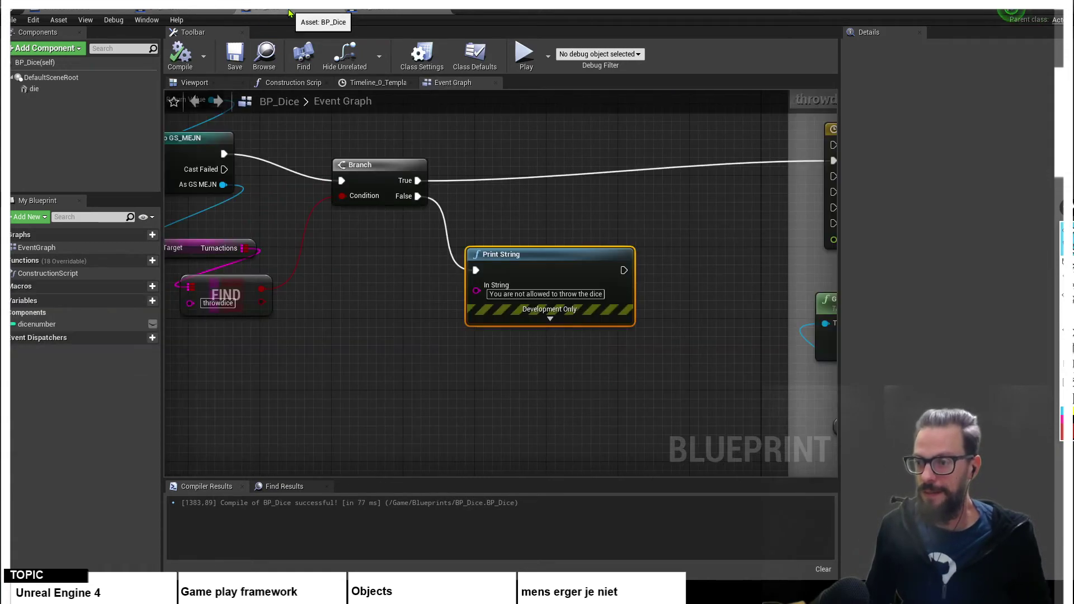
scroll(380, 248, "down", 3)
scroll(456, 308, "down", 2)
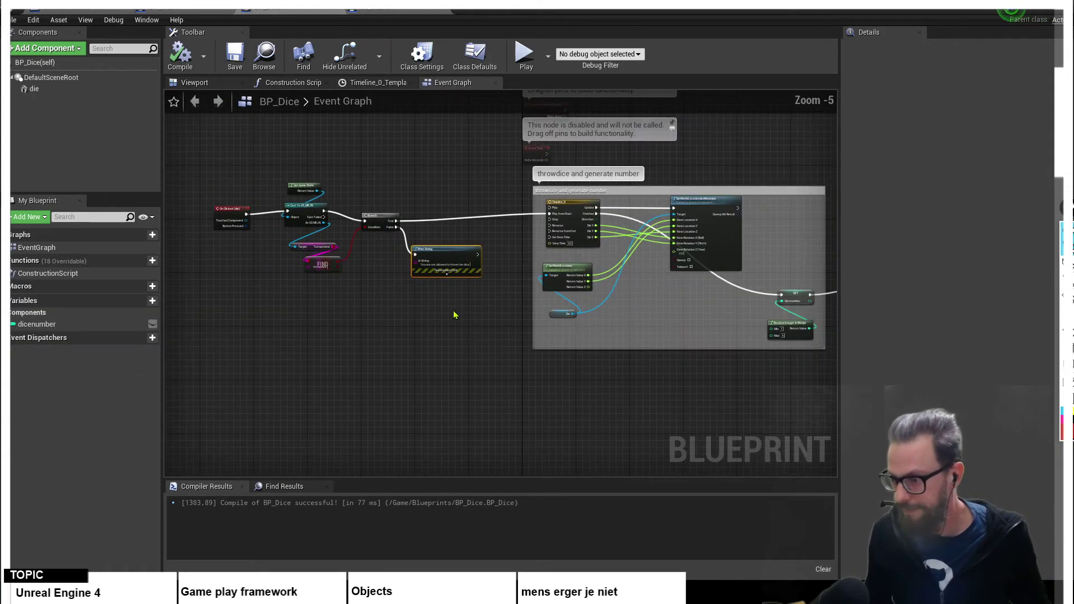
right_click_drag(456, 307, 350, 385)
scroll(442, 291, "up", 3)
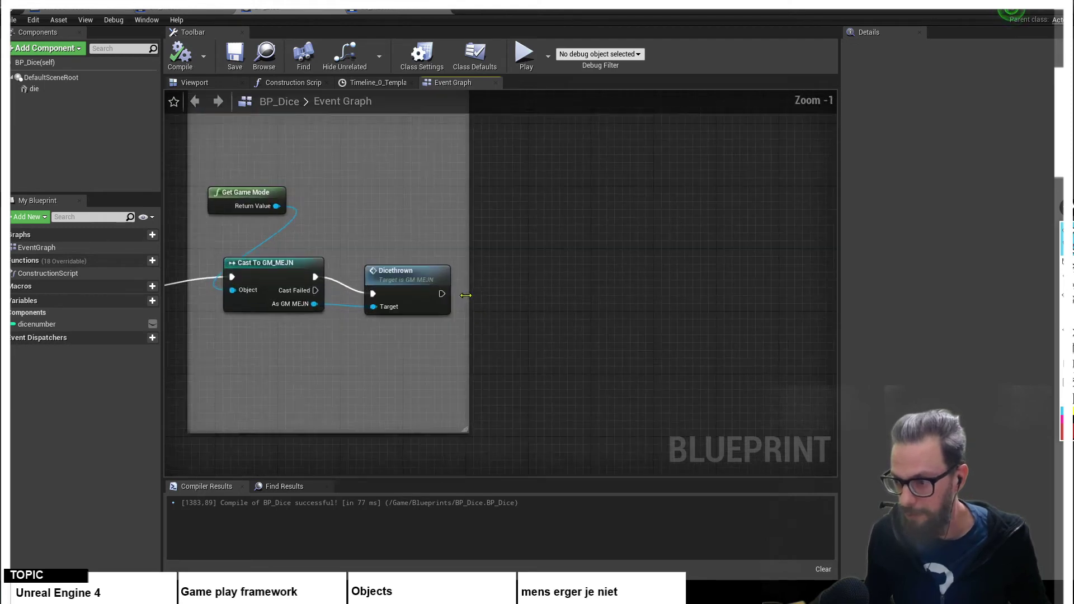
scroll(442, 291, "up", 2)
right_click_drag(523, 313, 576, 304)
left_click(453, 265)
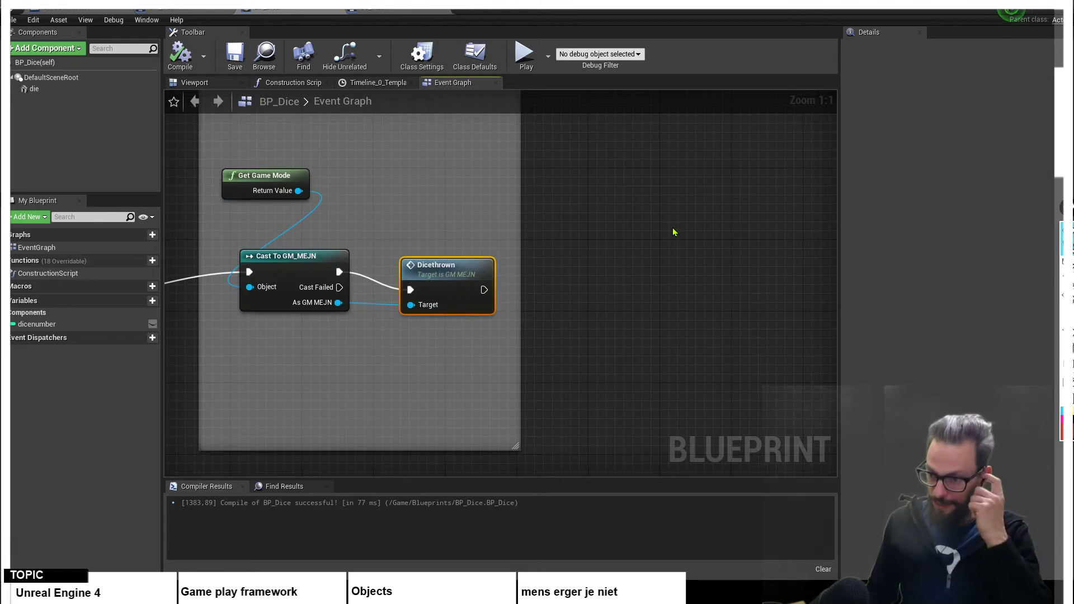
scroll(673, 231, "down", 4)
scroll(492, 252, "up", 2)
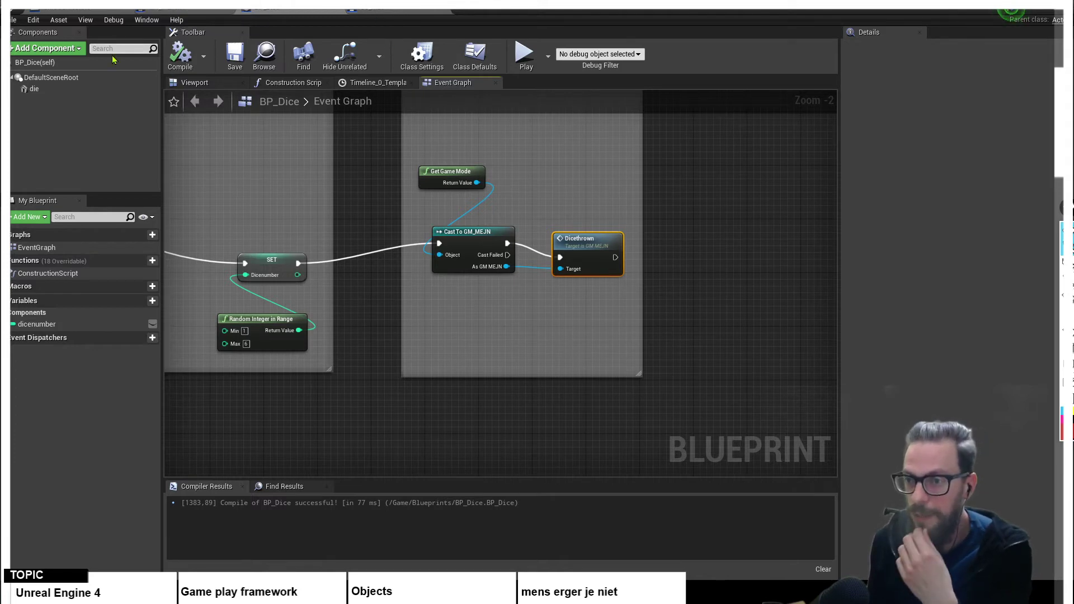
- In the GM_MEJN Event Graph, add an input parameter named dicenumber to the dicethrown event
left_click(183, 11)
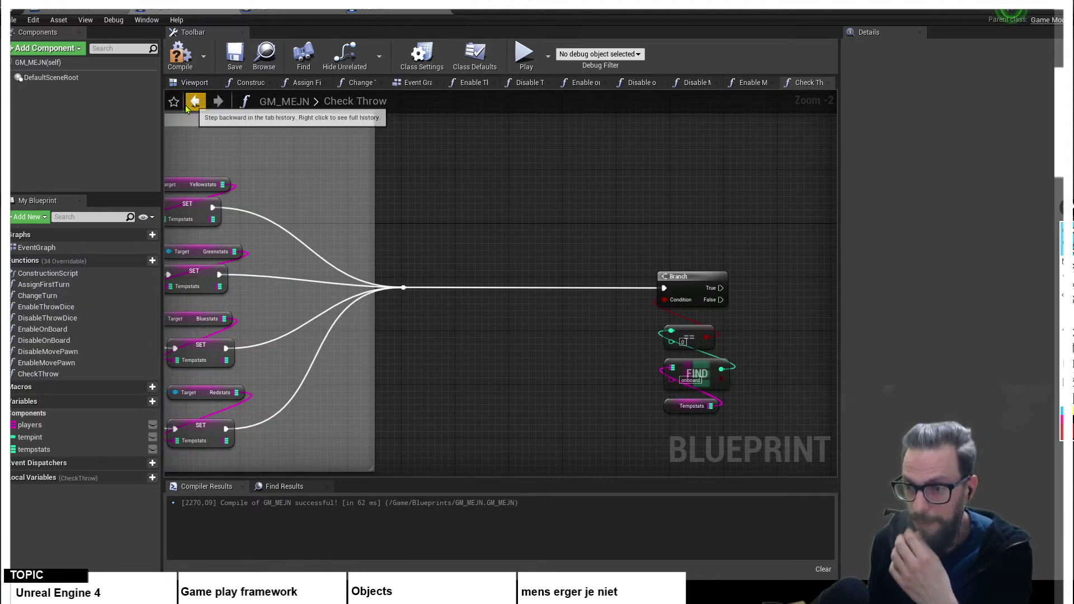
left_click(419, 83)
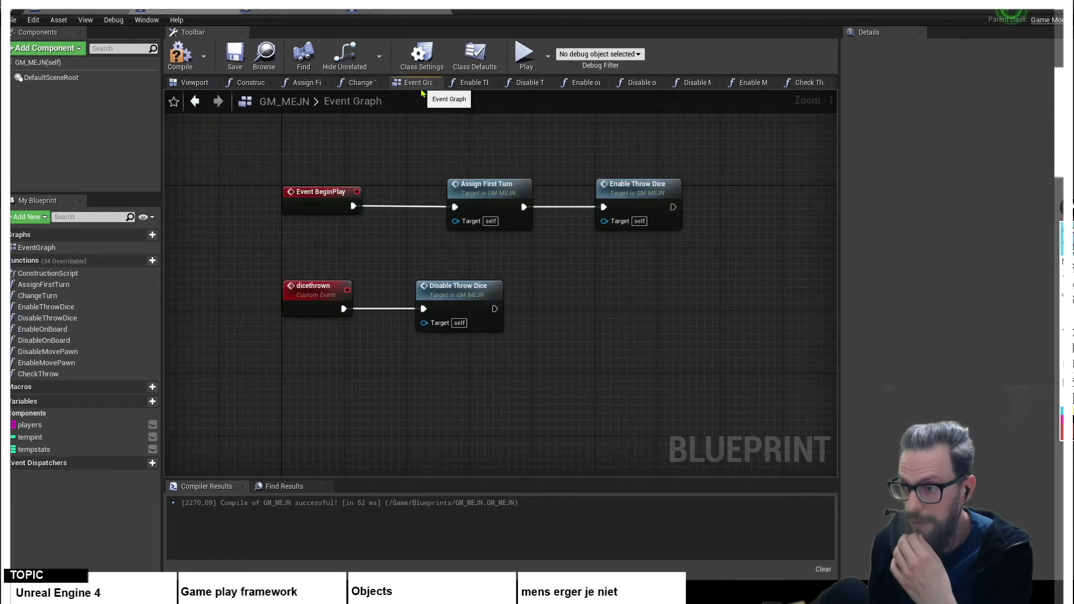
left_click(312, 285)
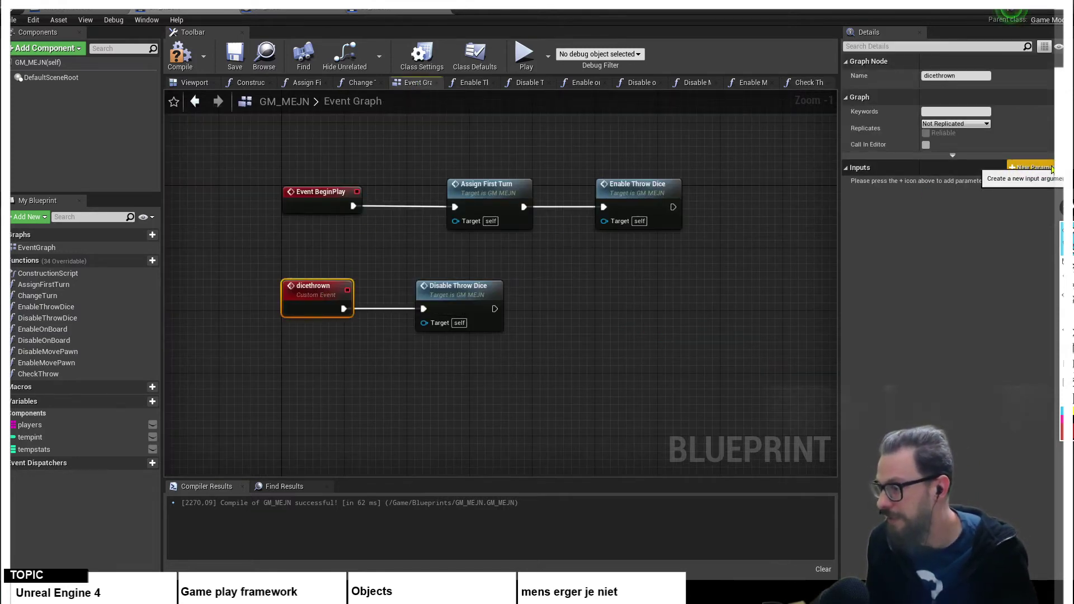
left_click(1052, 168)
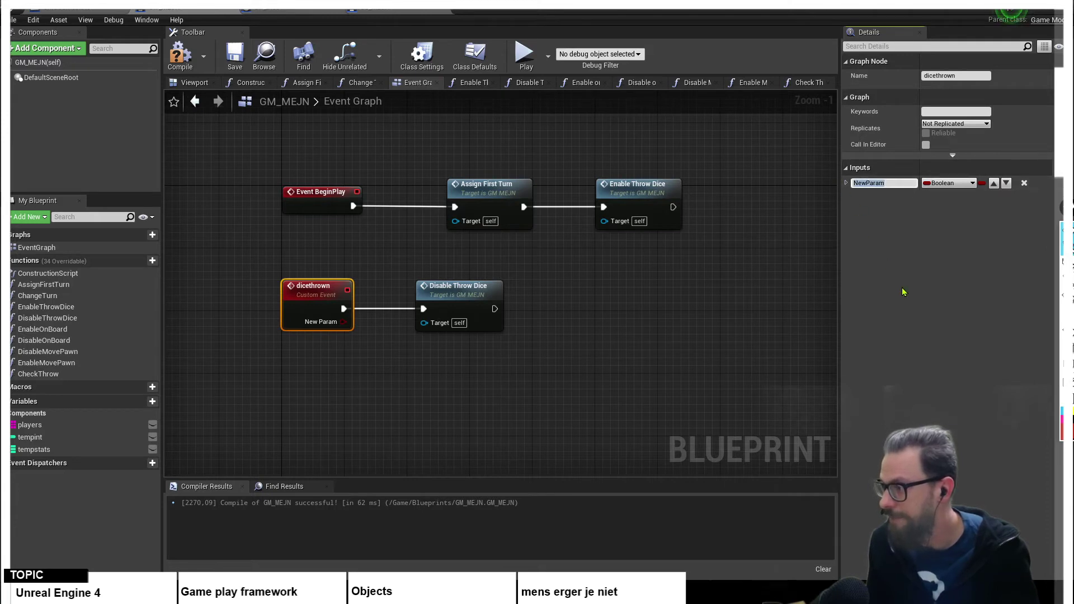
type("di")
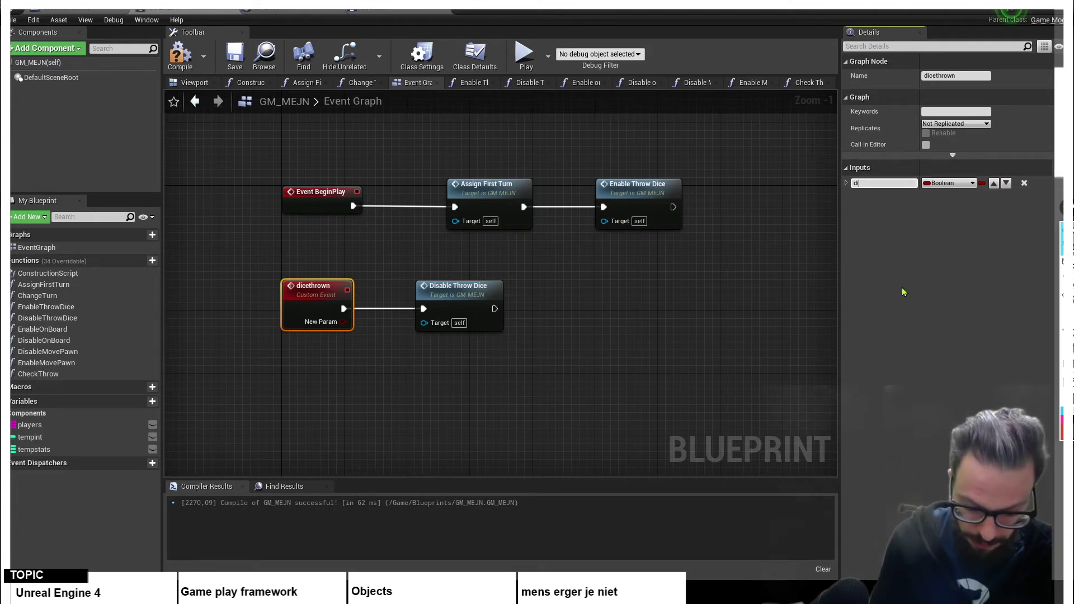
type("cenumber")
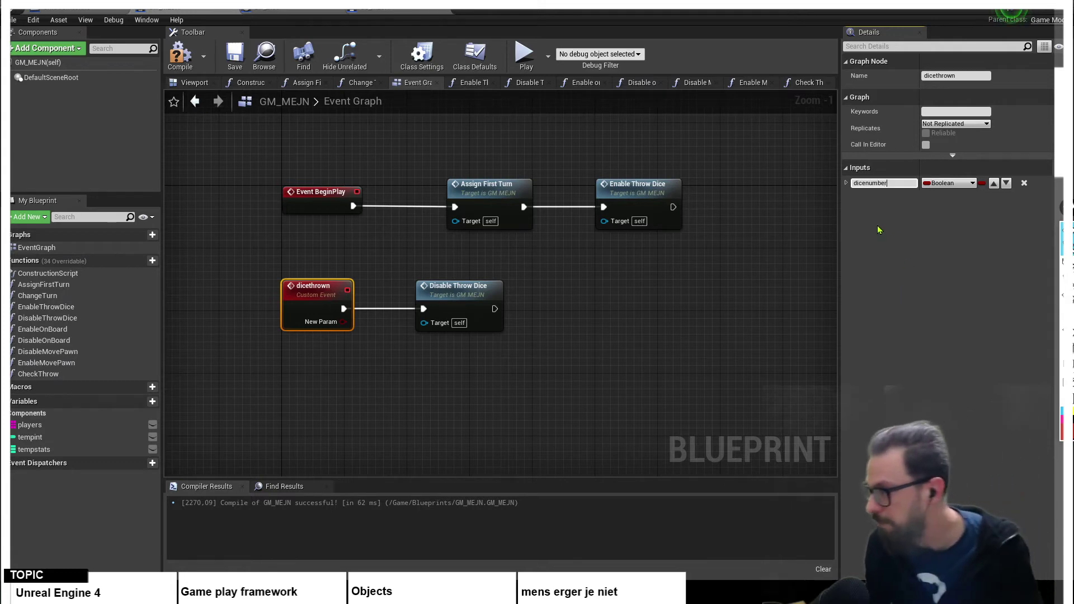
key("Return")
- Set the dicenumber parameter type to Integer, then compile and save GM_MEJN
left_click(972, 184)
left_click(837, 233)
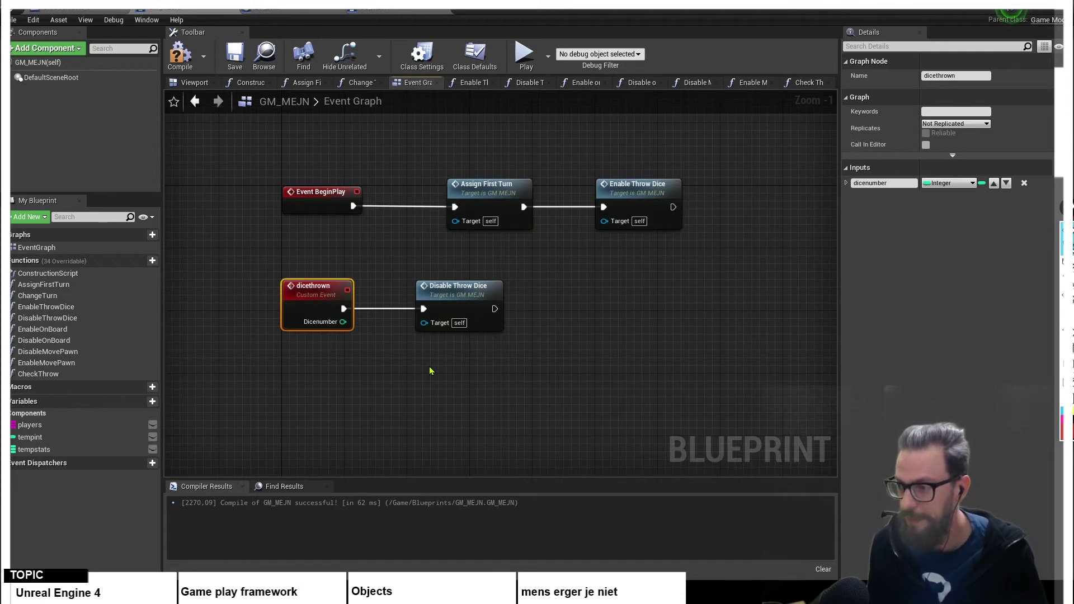
left_click(180, 56)
left_click(235, 54)
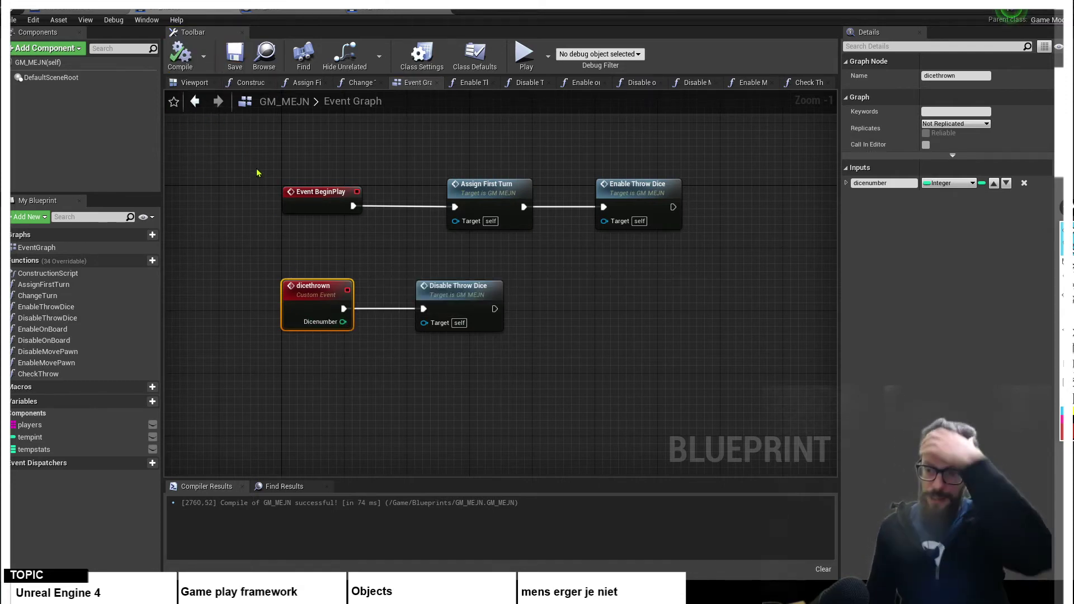
- In BP_Dice, feed the dice number into the Dicethrown call, then return to GM_MEJN
left_click(282, 12)
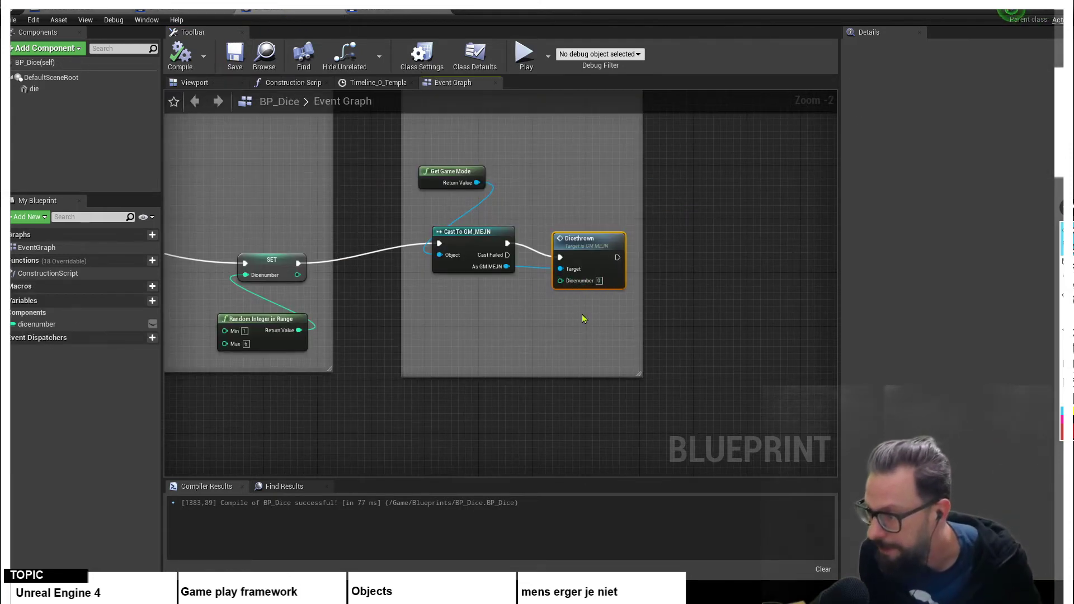
left_click_drag(297, 275, 561, 280)
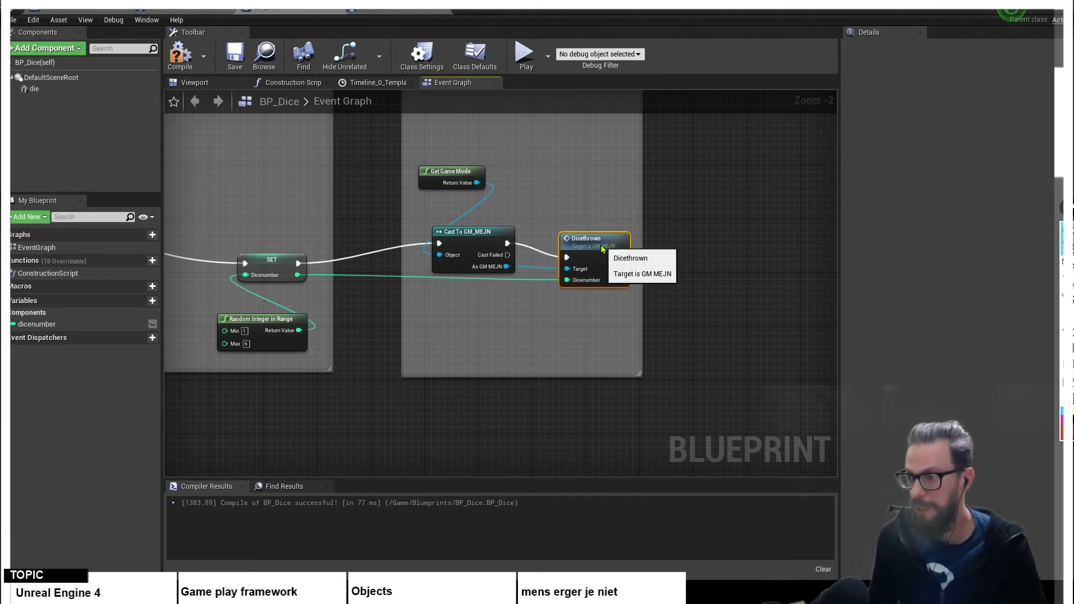
left_click_drag(588, 249, 594, 249)
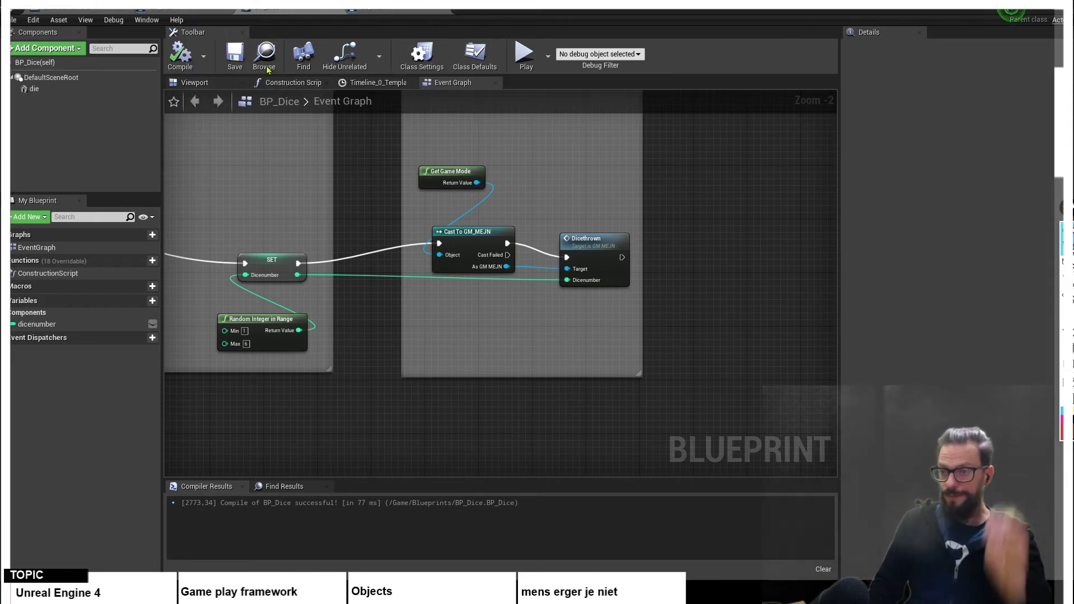
left_click(174, 10)
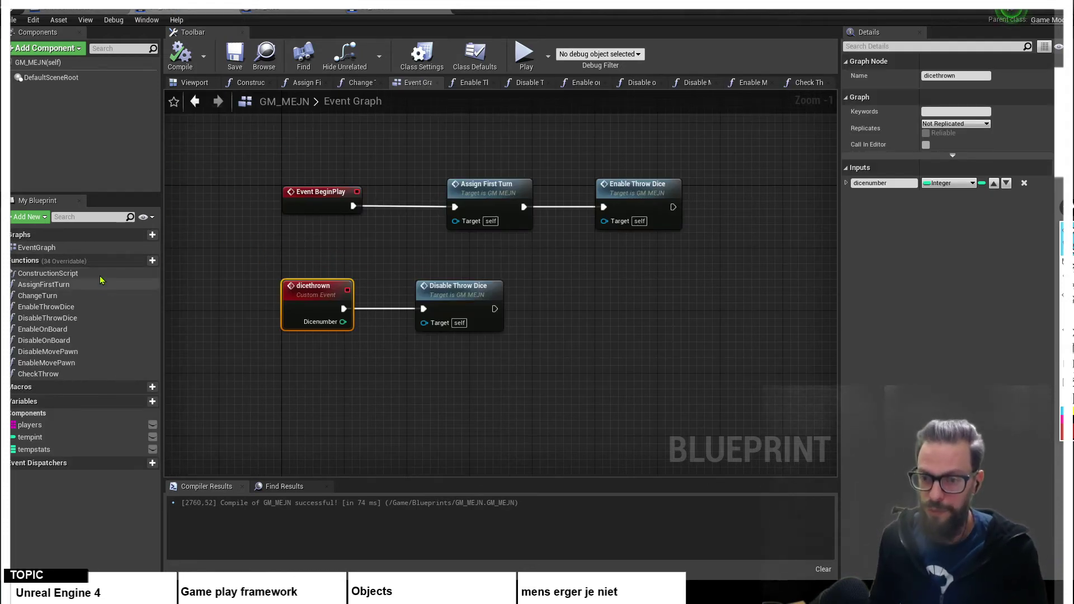
- Open the CheckThrow function graph and select its entry node
left_click(35, 374)
double_click(36, 374)
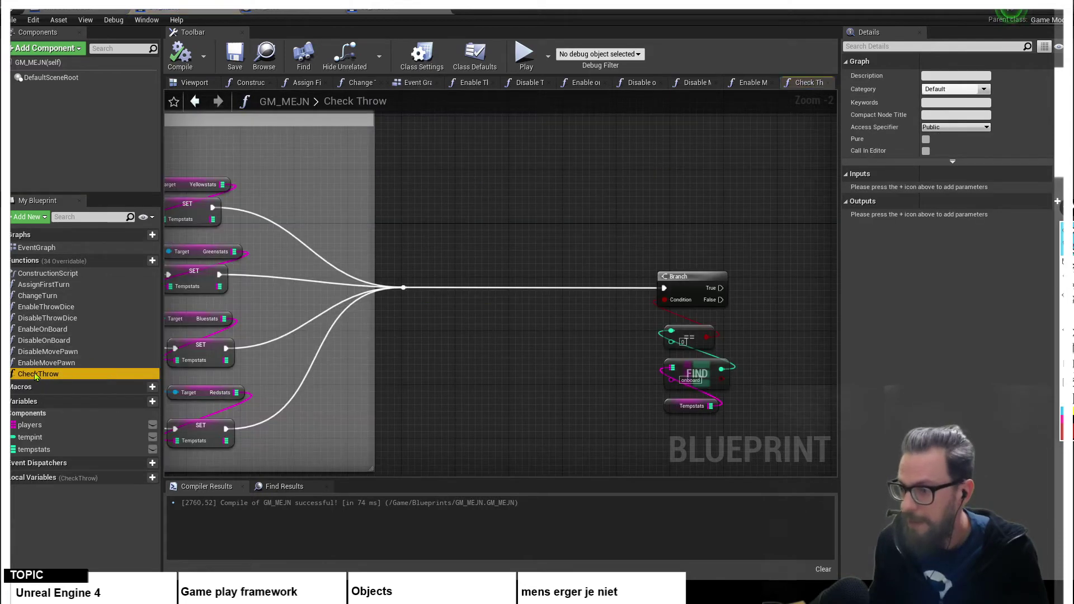
scroll(542, 208, "down", 4)
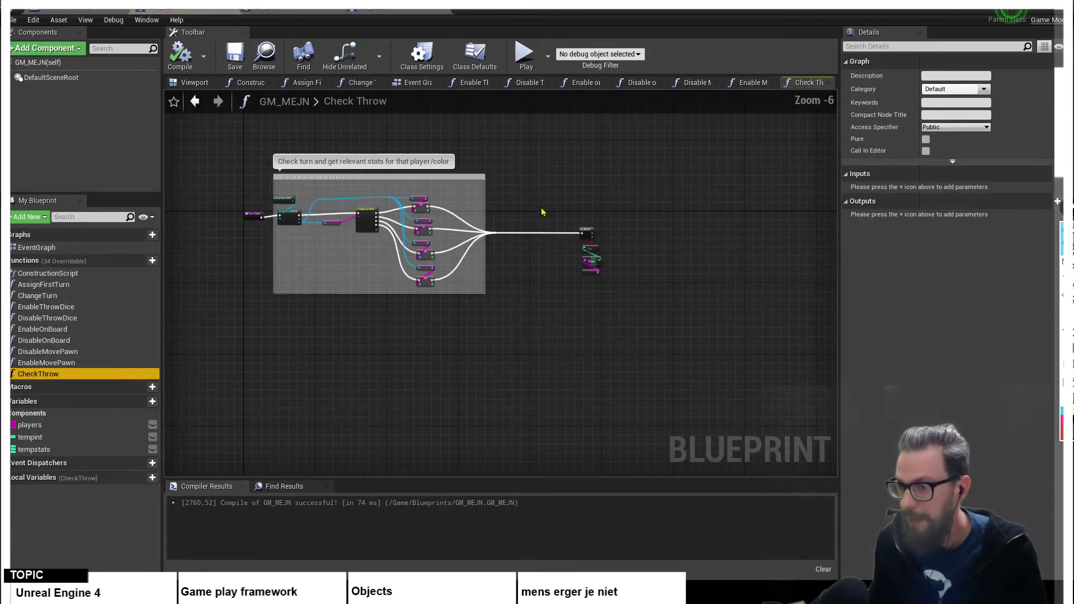
right_click_drag(275, 297, 320, 326)
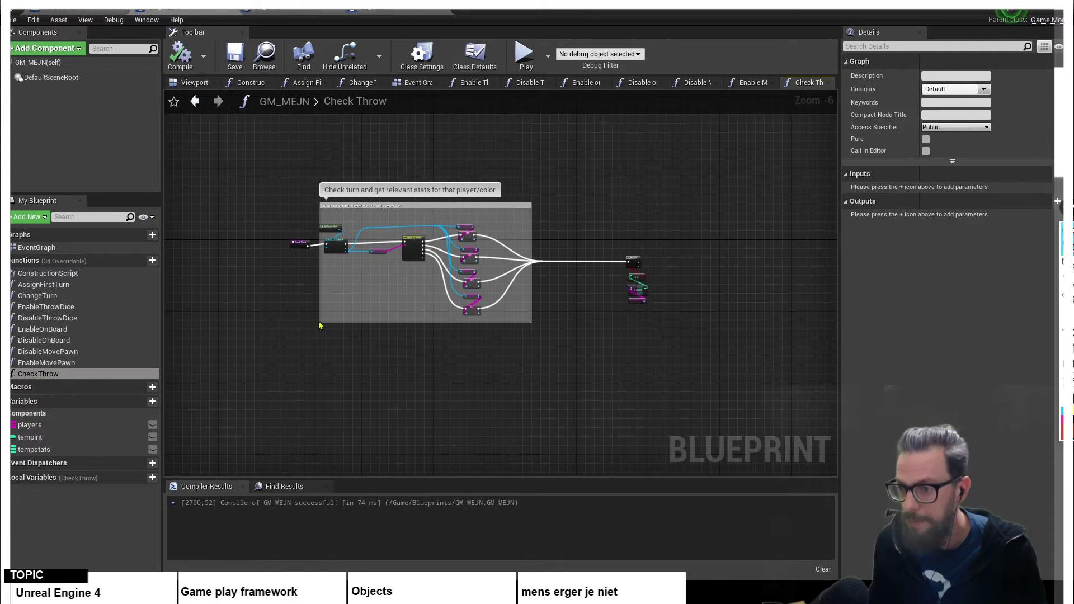
left_click(298, 243)
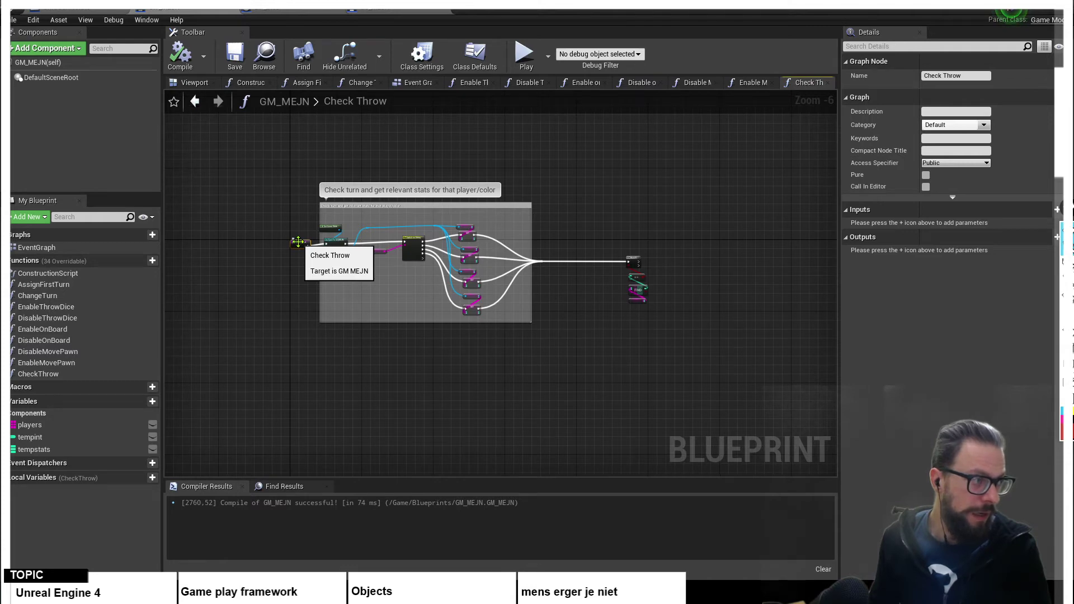
scroll(298, 255, "up", 3)
scroll(298, 255, "up", 1)
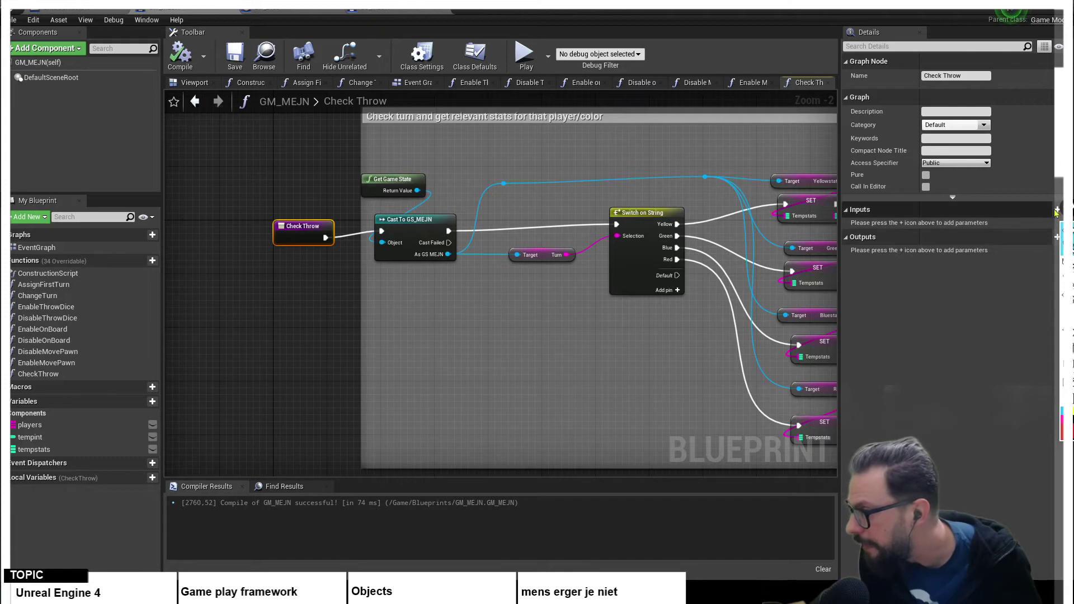
- Add an Integer input named dicenumer, rename the function to Check Throw, and recompile
left_click(1033, 211)
left_click(884, 225)
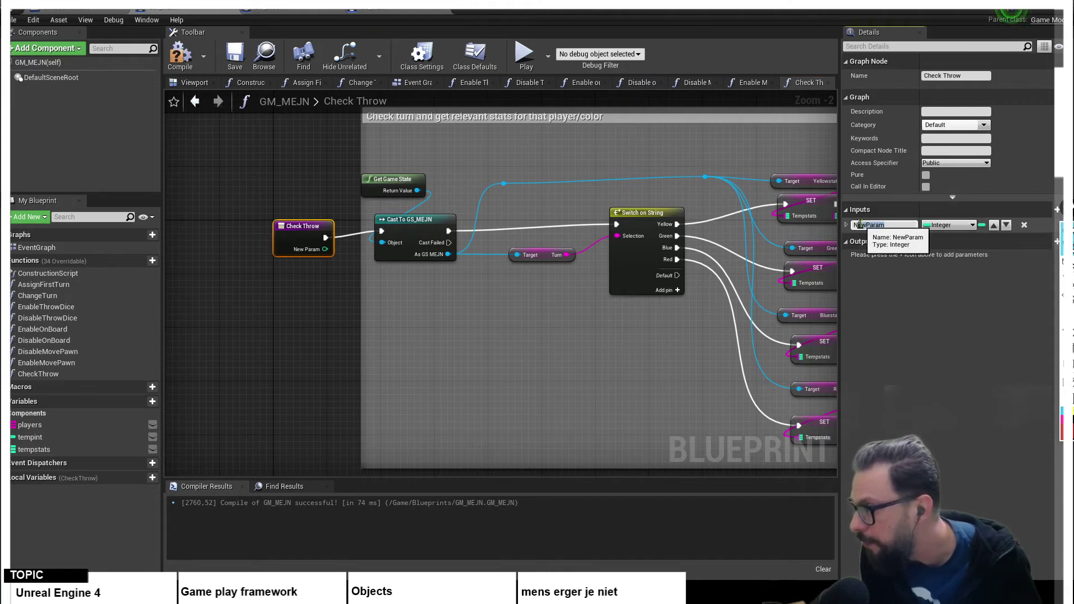
type("dice")
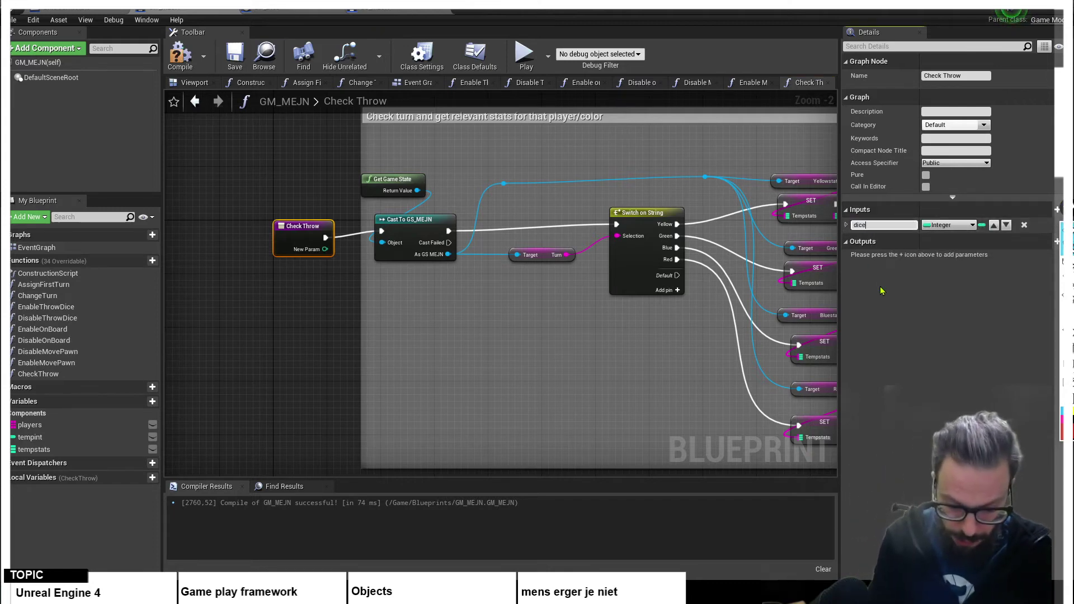
type("numer")
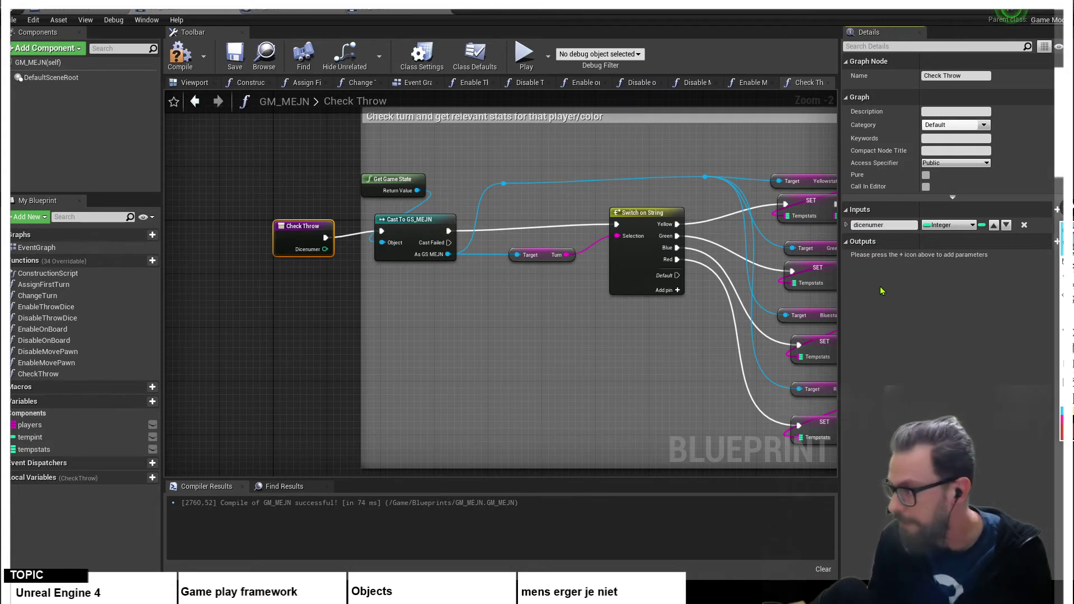
left_click(180, 54)
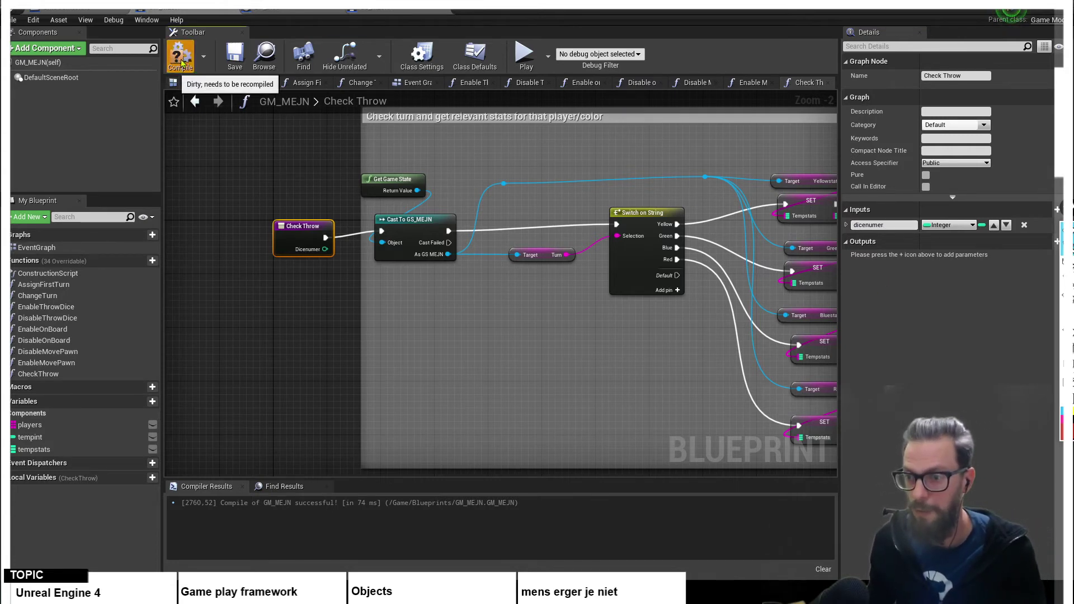
right_click_drag(308, 228, 239, 222)
left_click_drag(239, 223, 226, 216)
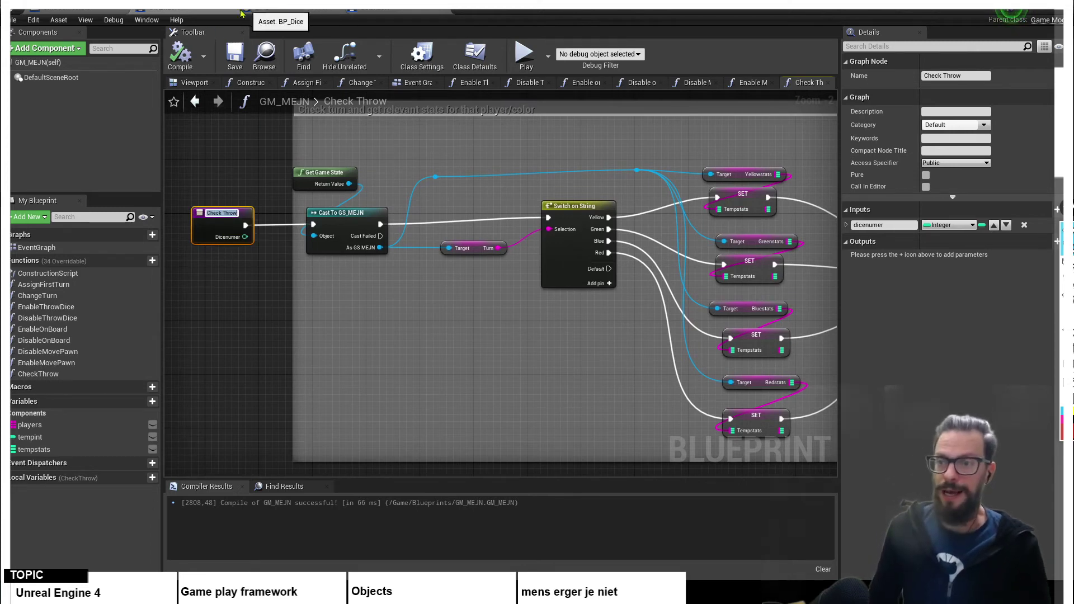
left_click(245, 66)
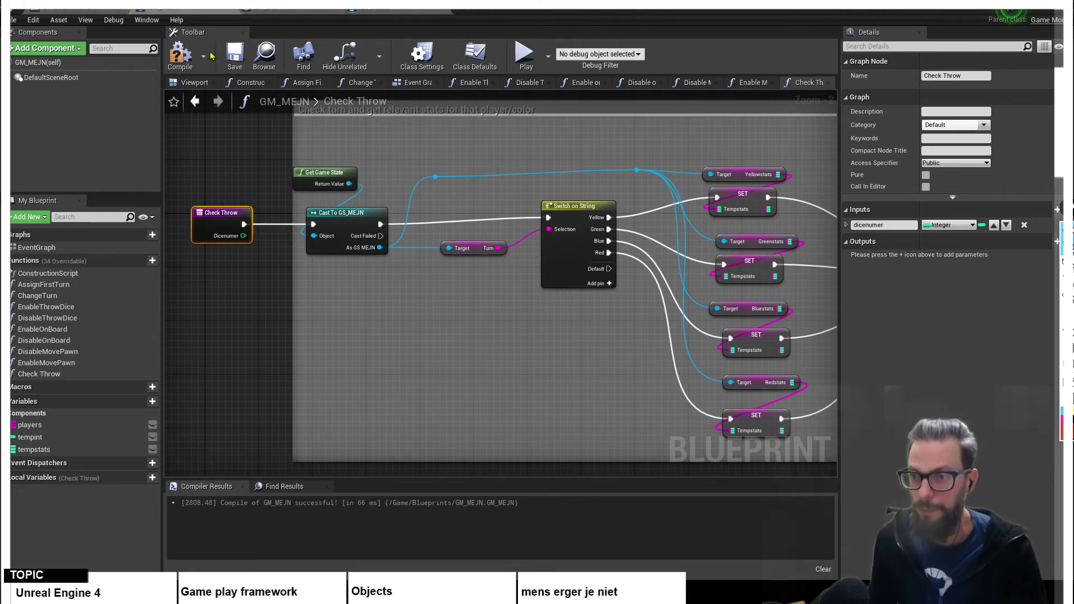
left_click(187, 60)
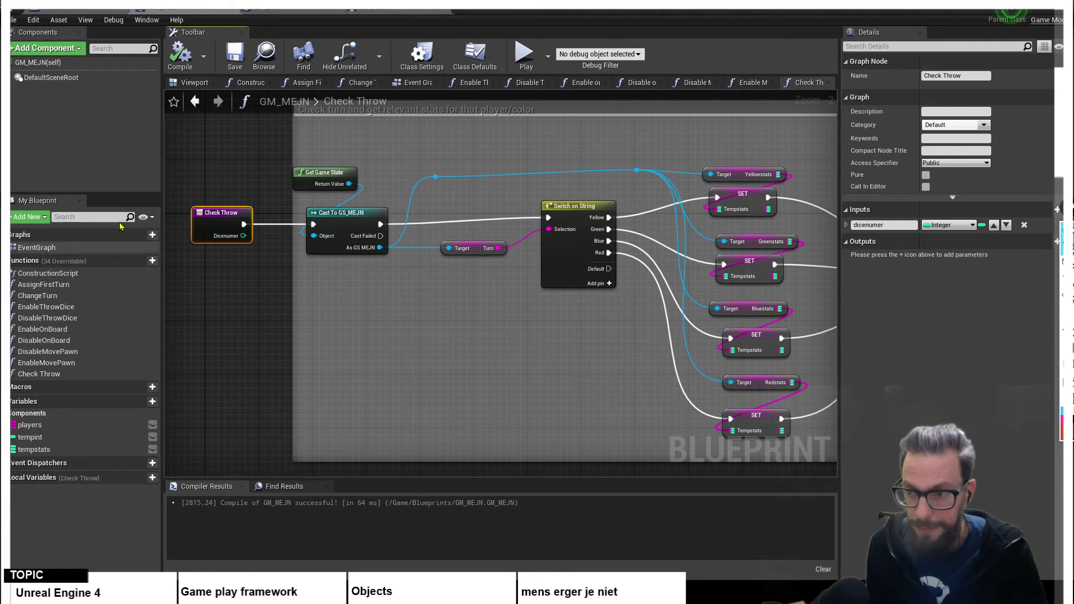
- In the Event Graph, add a Check Throw call after Disable Throw Dice
left_click(418, 84)
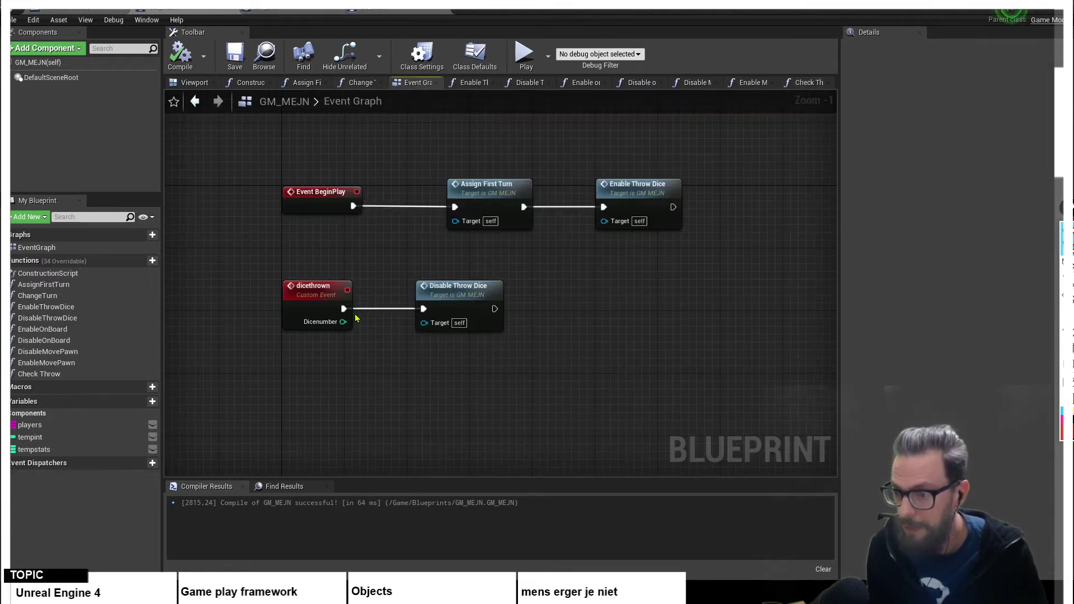
right_click_drag(431, 357, 336, 341)
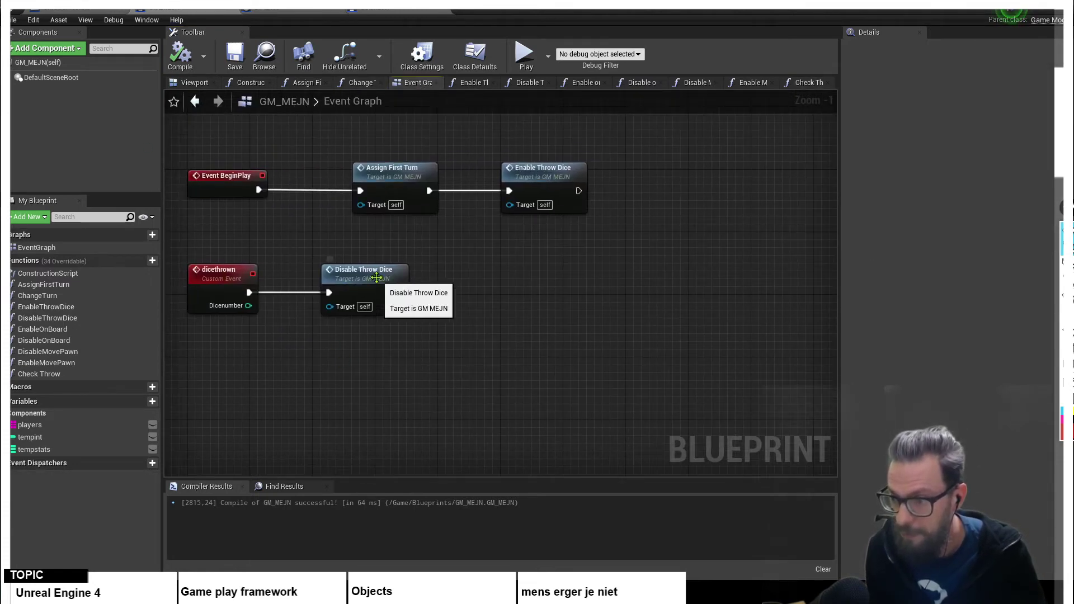
left_click_drag(399, 293, 477, 295)
type("chec")
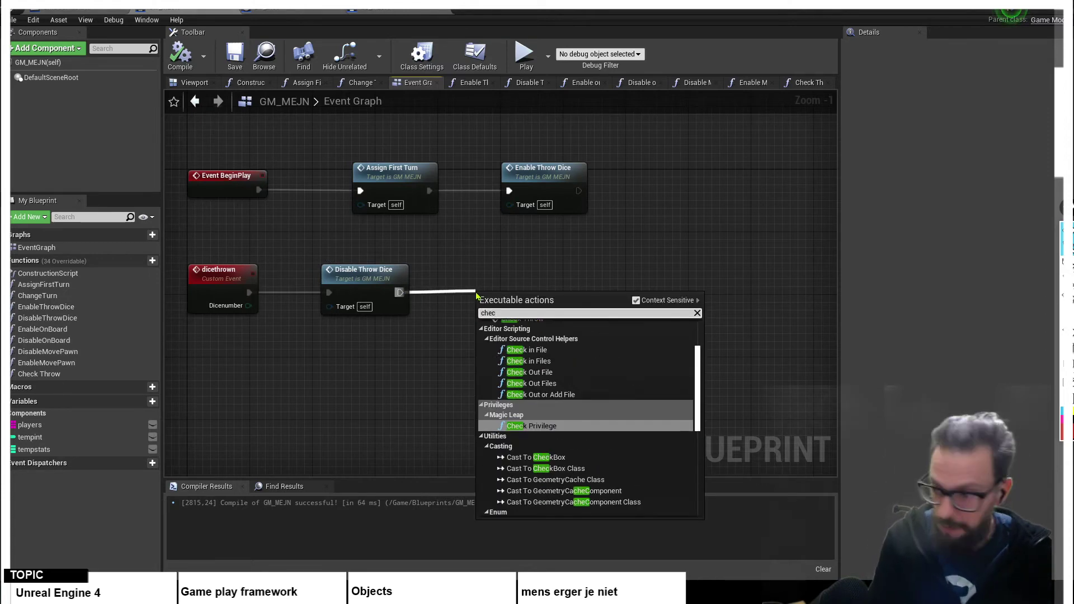
type("kth")
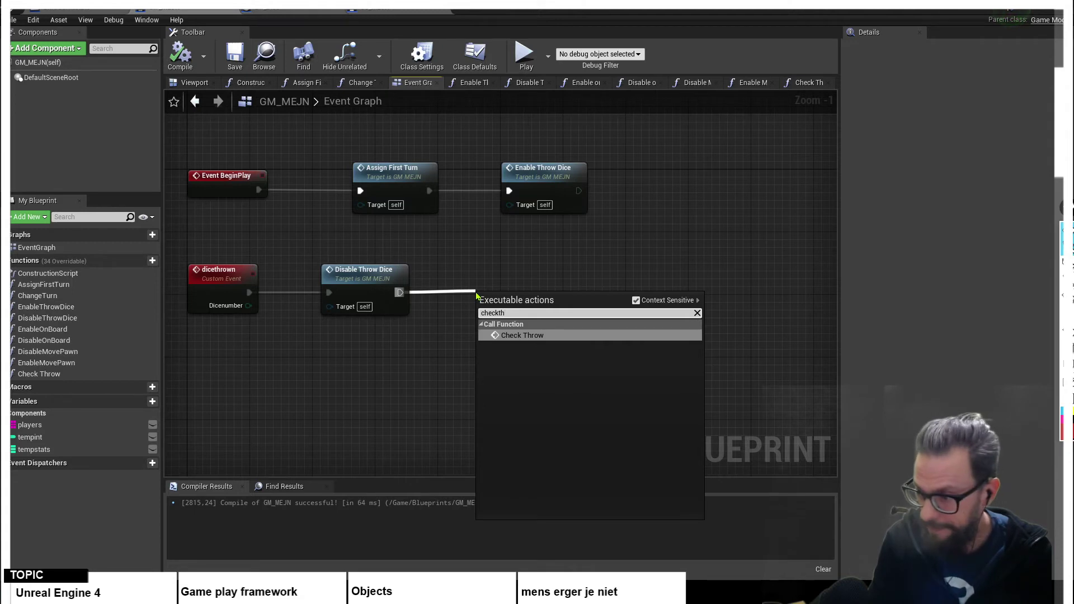
key("Return")
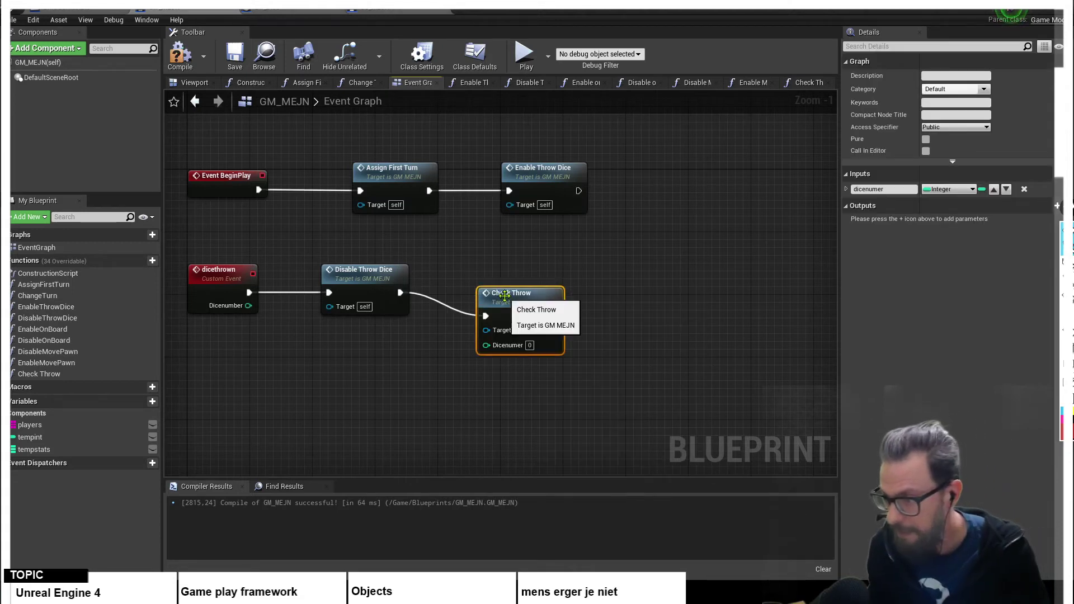
left_click_drag(486, 292, 478, 277)
- Pass dicethrown's Dicenumber into Check Throw and compile the blueprint
left_click_drag(248, 306, 476, 329)
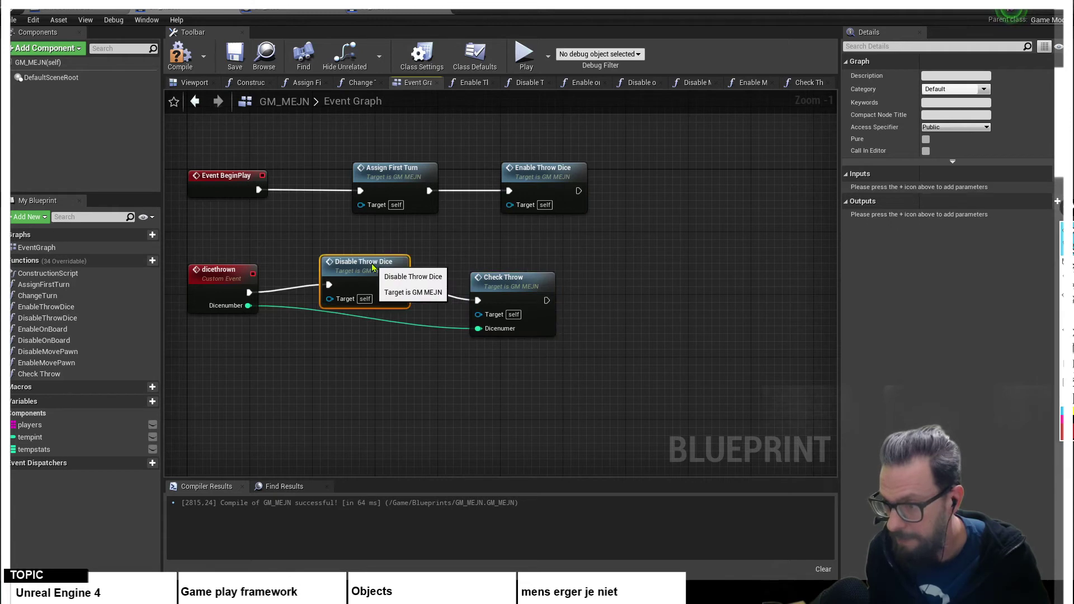
left_click_drag(375, 274, 375, 259)
left_click(464, 262)
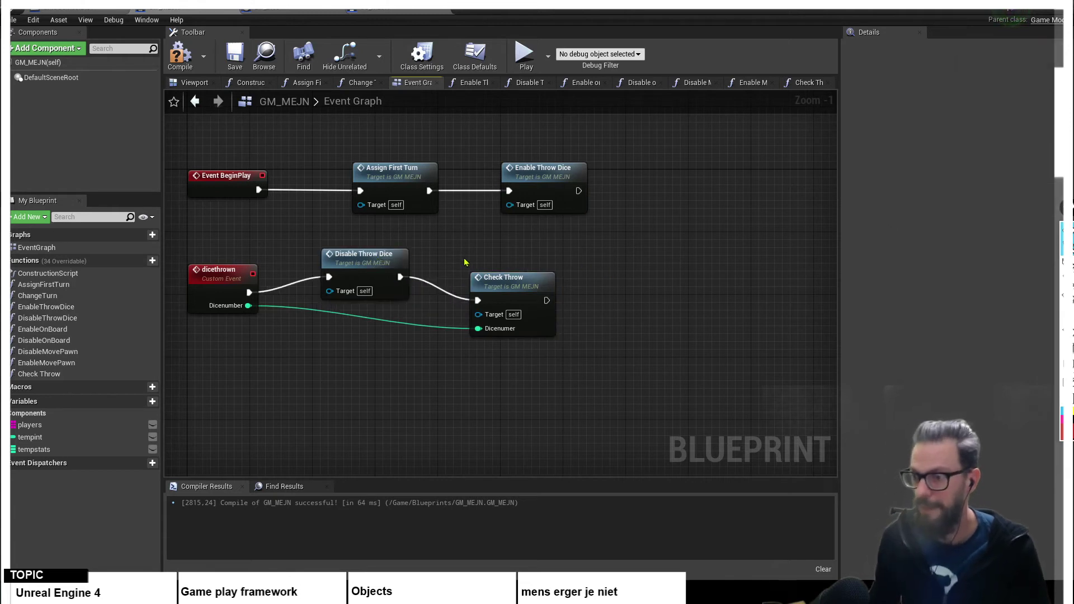
left_click(191, 70)
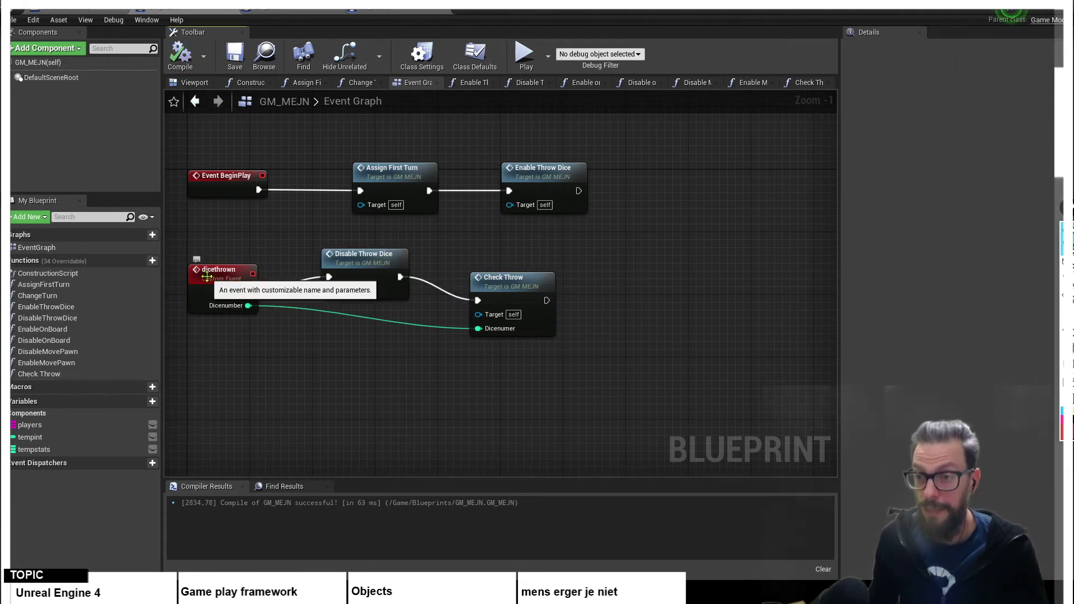
left_click(518, 282)
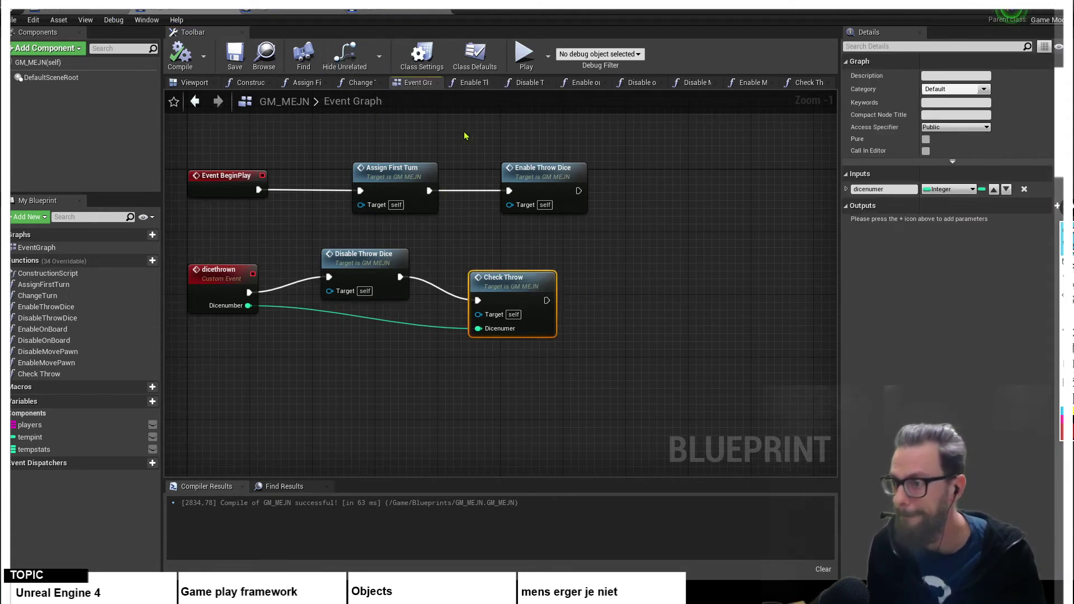
double_click(39, 373)
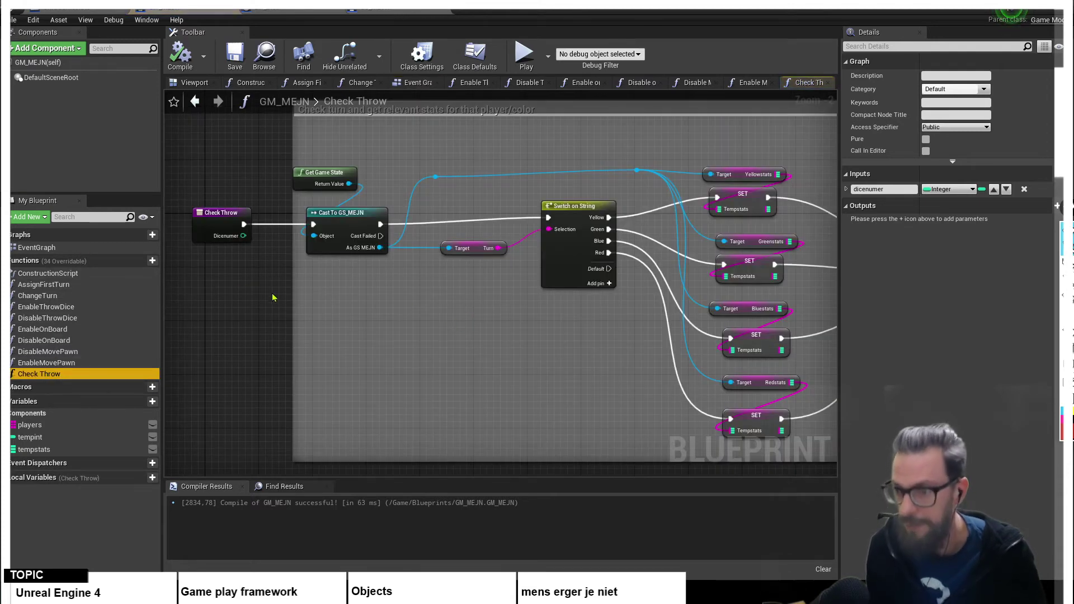
scroll(242, 331, "down", 1)
scroll(198, 346, "down", 1)
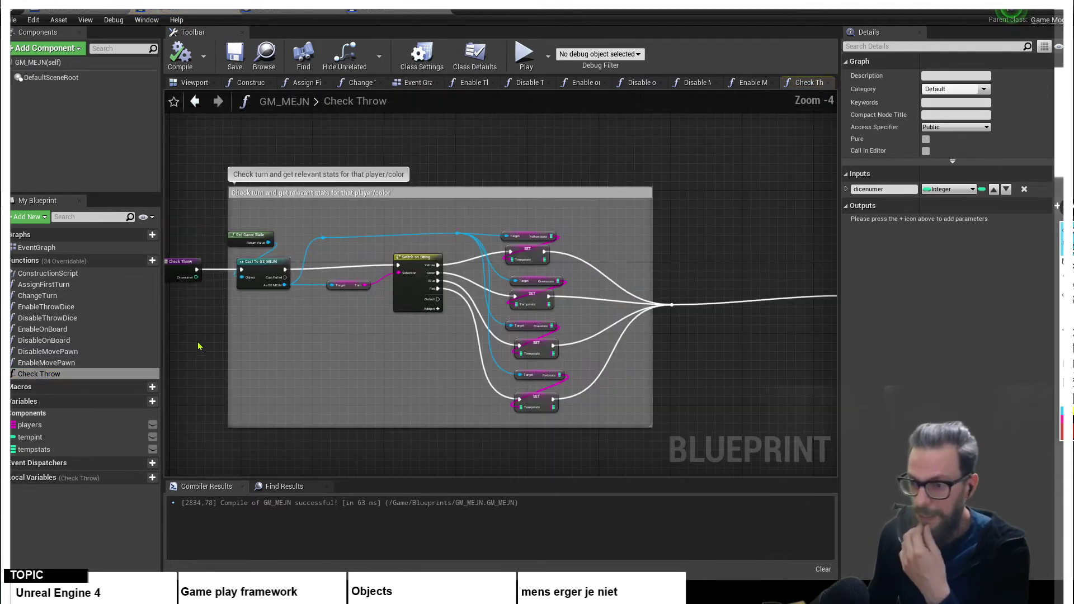
scroll(199, 347, "down", 1)
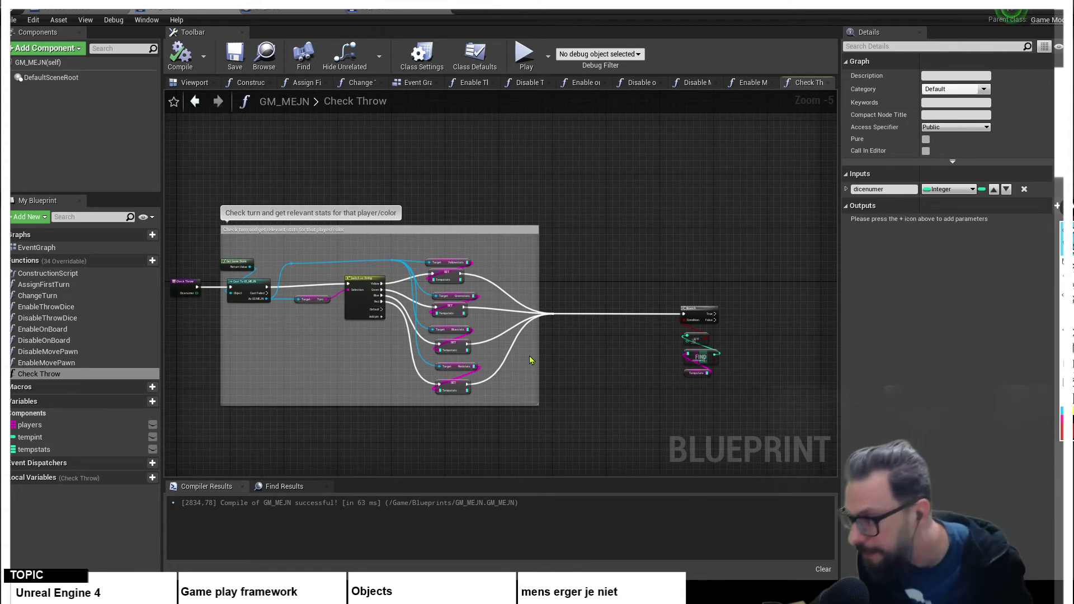
scroll(598, 361, "up", 2)
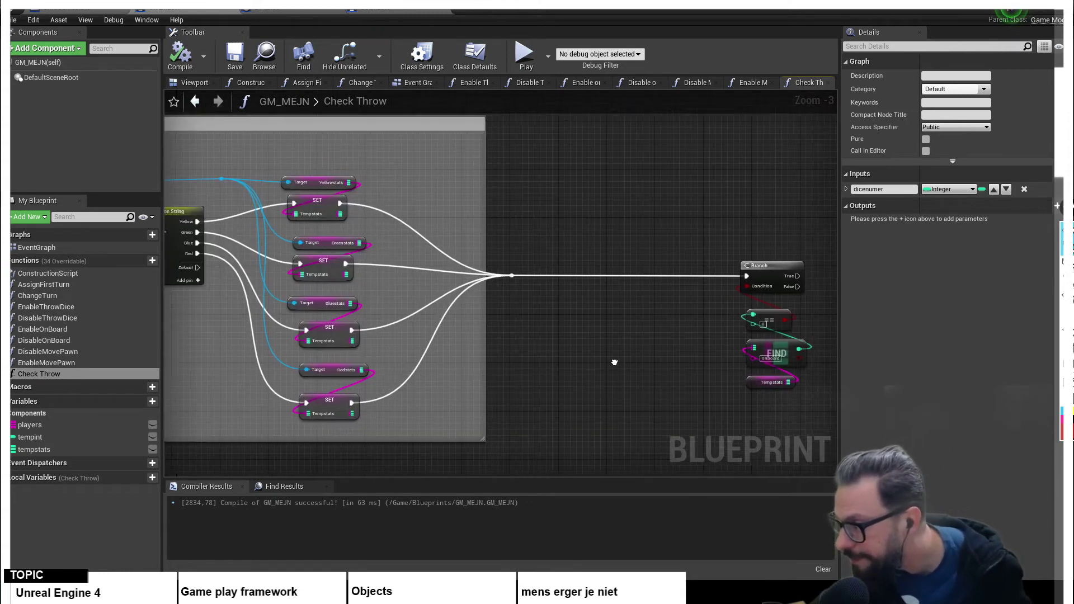
right_click_drag(604, 369, 599, 356)
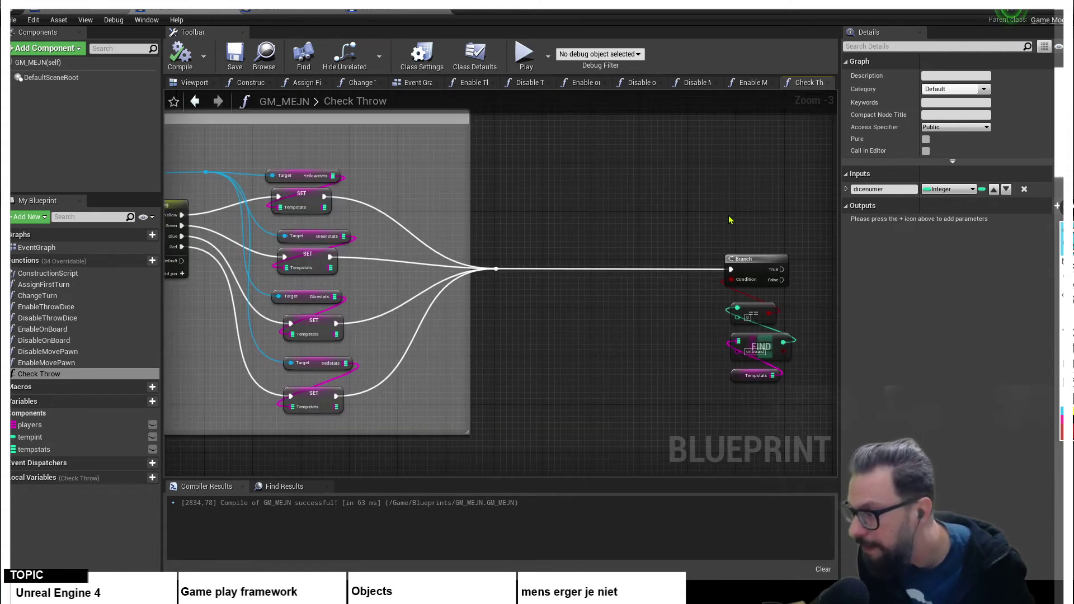
left_click_drag(722, 247, 794, 389)
left_click_drag(777, 284, 614, 284)
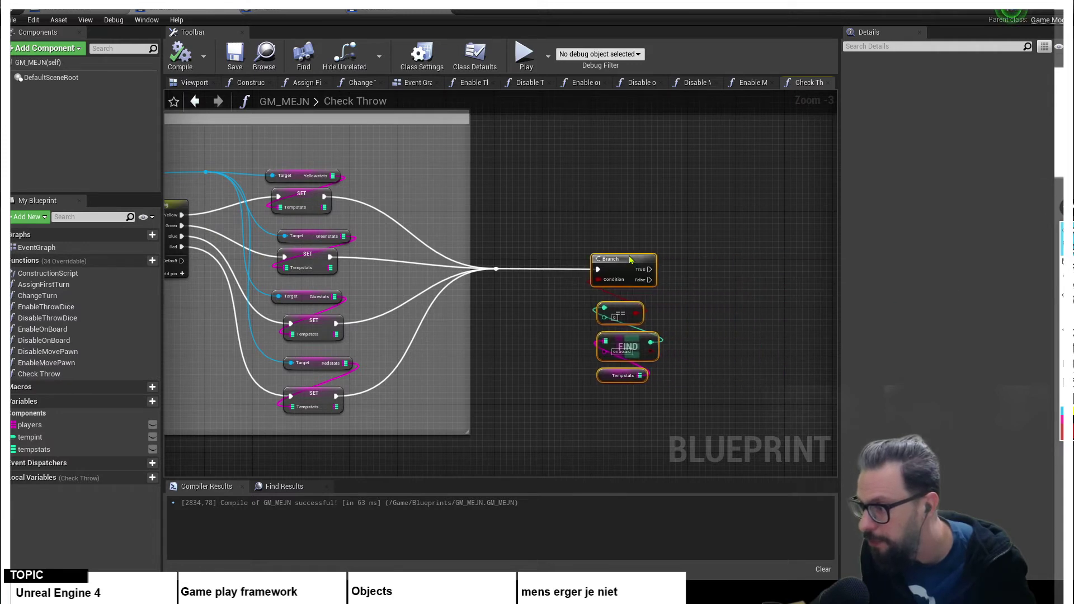
right_click_drag(603, 263, 499, 322)
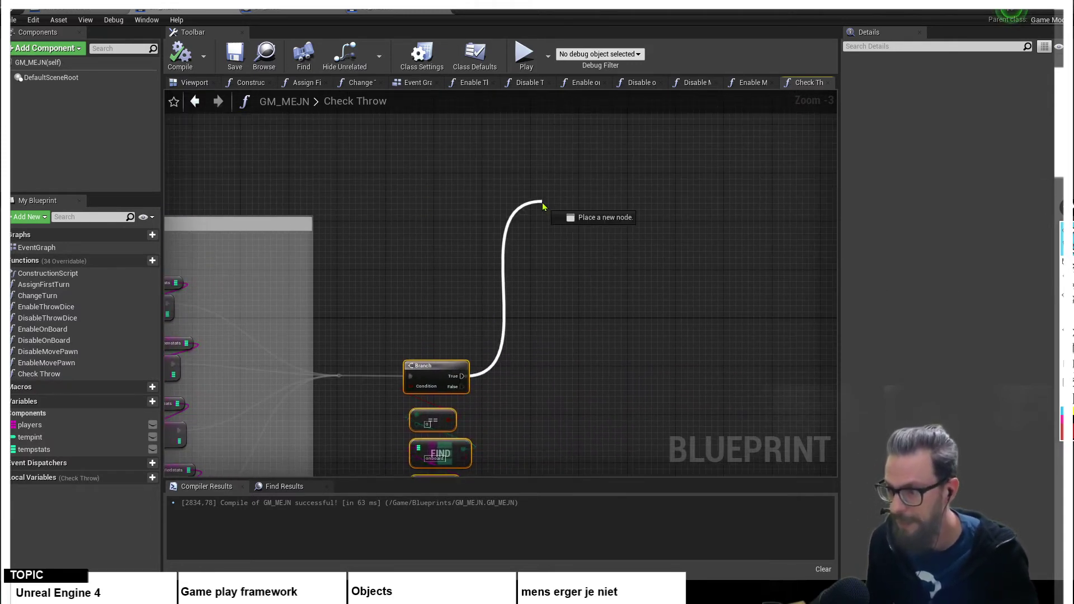
left_click_drag(460, 376, 571, 180)
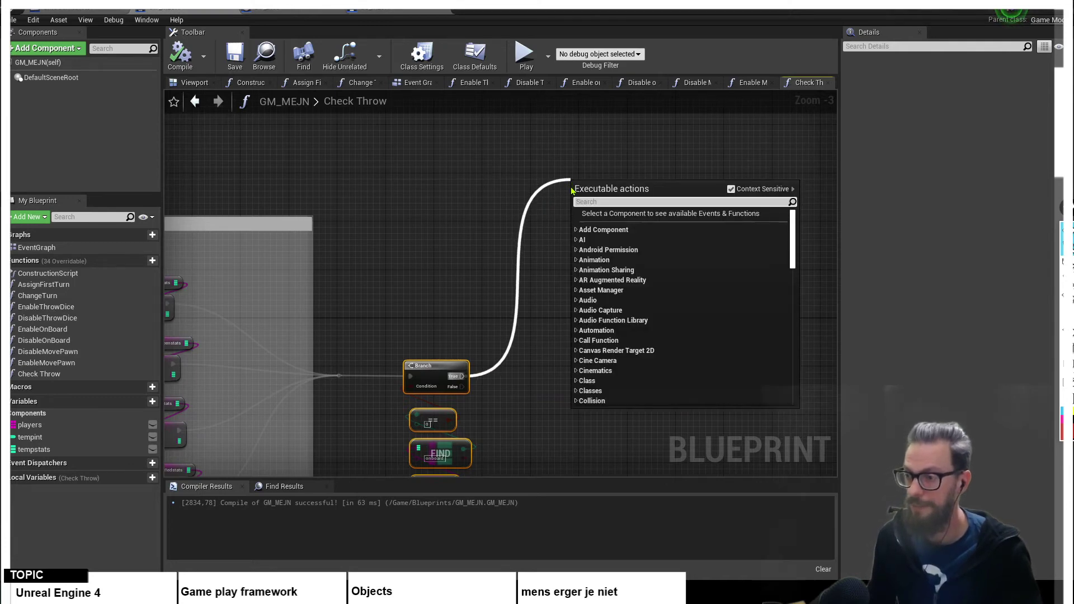
left_click(556, 237)
scroll(556, 269, "down", 4)
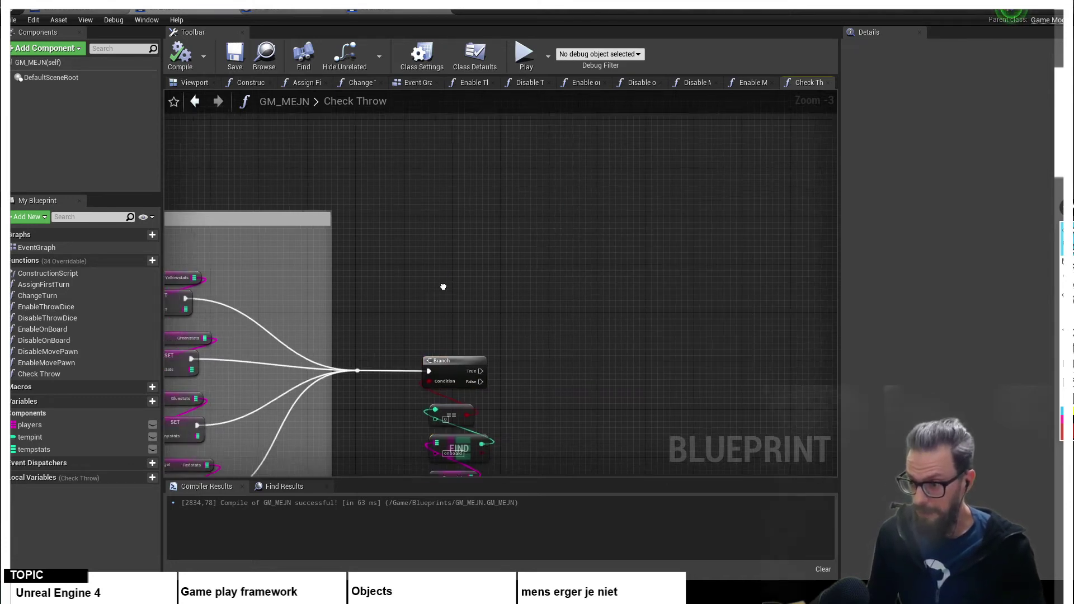
scroll(378, 278, "up", 2)
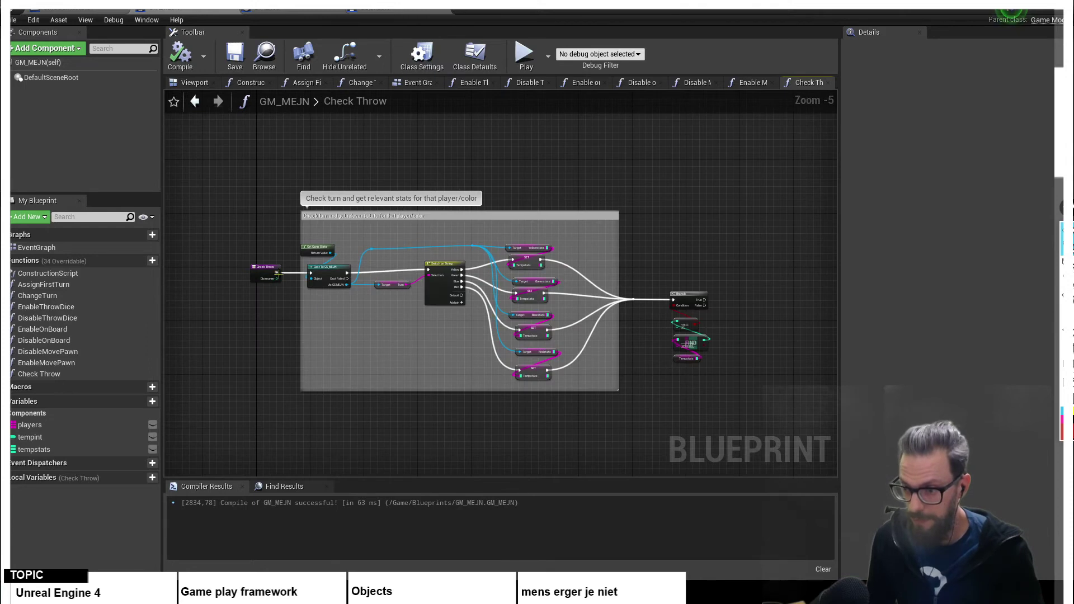
- Create an integer Equal (==) node from the dicenumer pin
left_click_drag(277, 279, 736, 226)
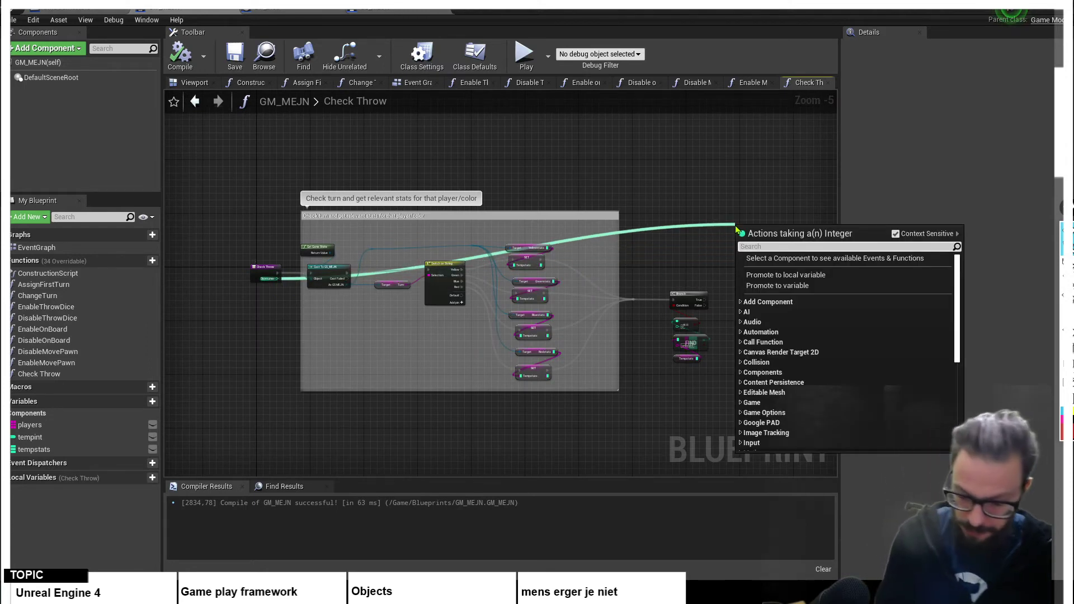
type("==")
key("Return")
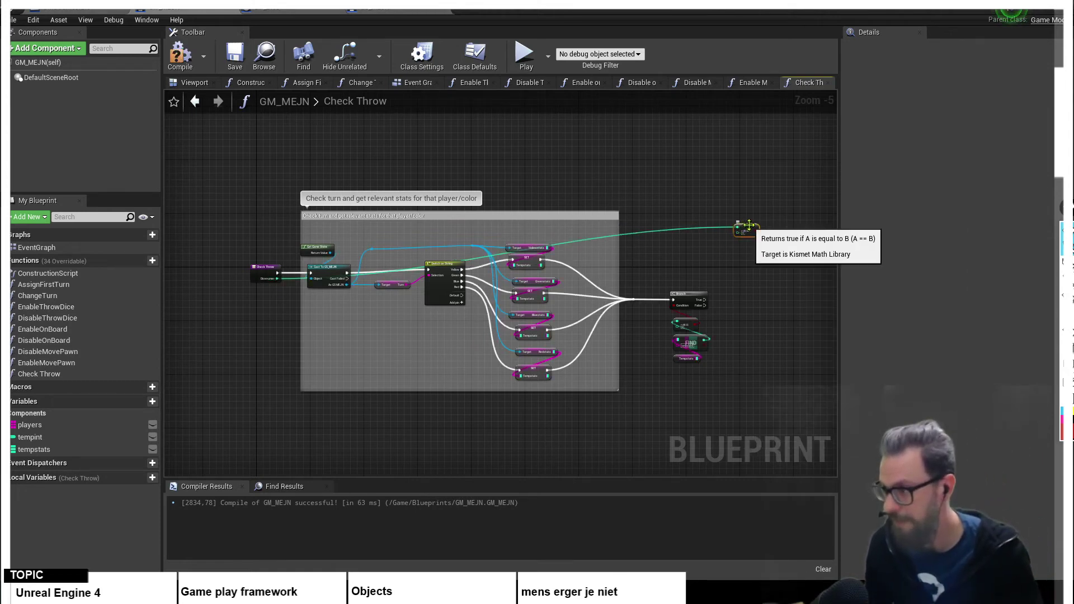
left_click_drag(740, 230, 750, 220)
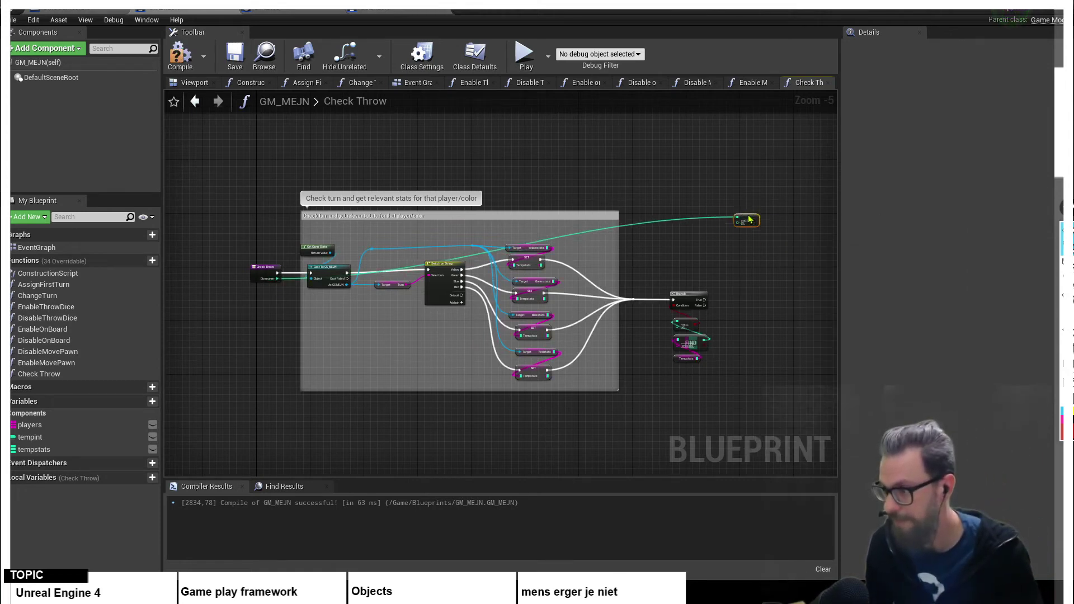
- Add reroute points to route the dicenumer wire above the stats comment, and shift the Equal node left
double_click(684, 220)
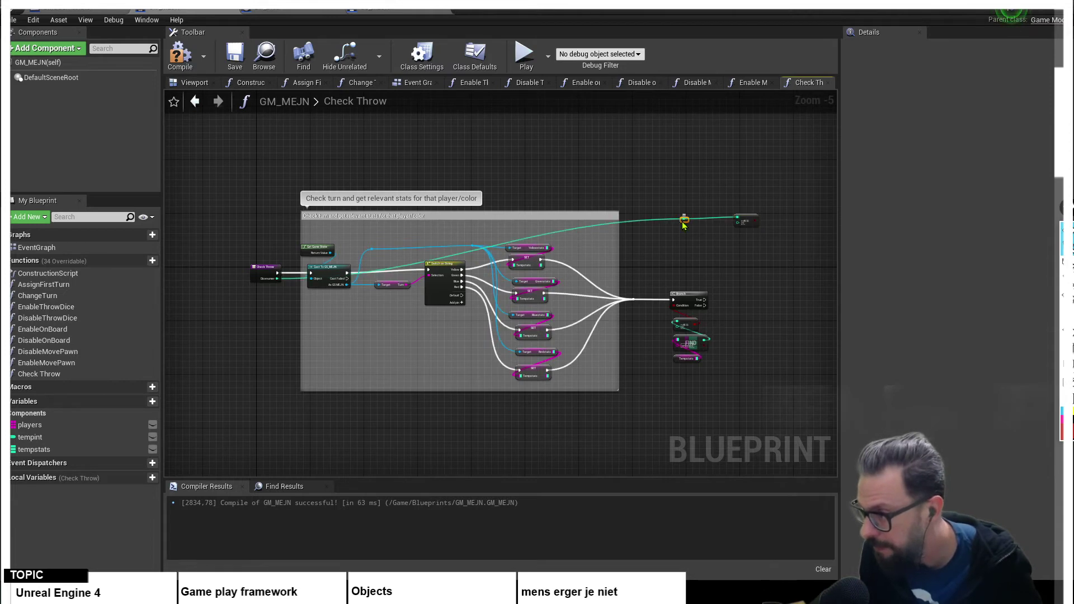
left_click_drag(683, 220, 682, 190)
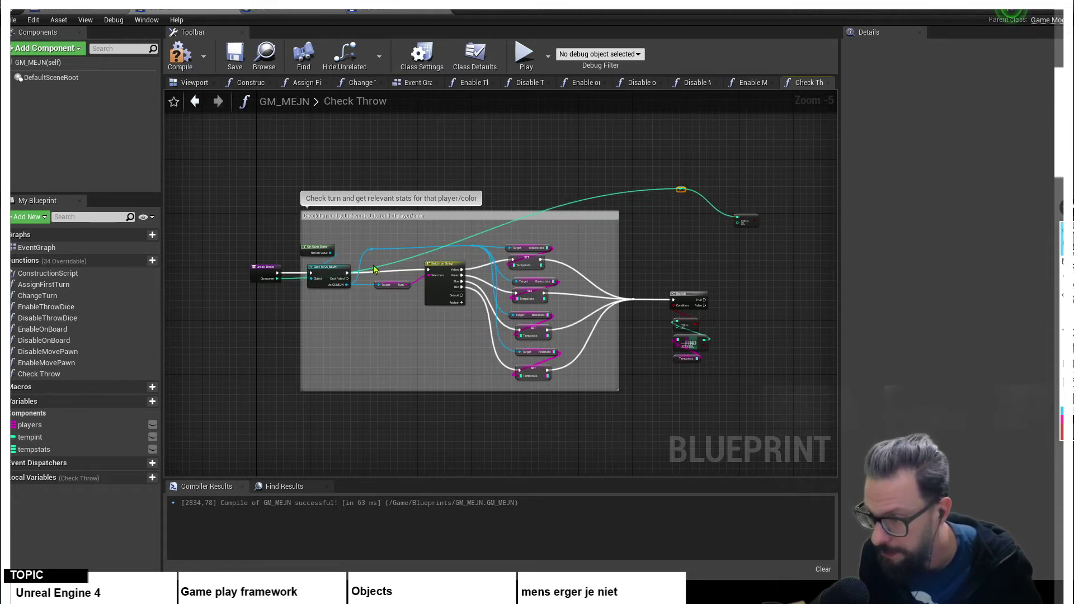
double_click(379, 268)
mouse_move(379, 268)
left_mouse_down()
mouse_move(293, 190)
mouse_move(303, 184)
left_mouse_up()
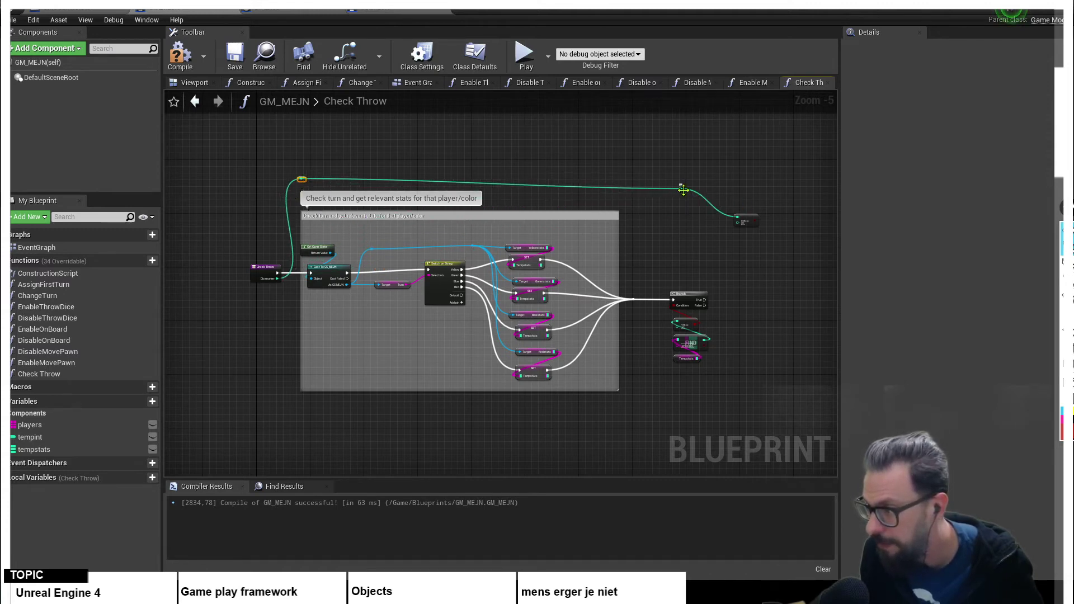
left_click_drag(683, 190, 688, 188)
scroll(744, 239, "up", 1)
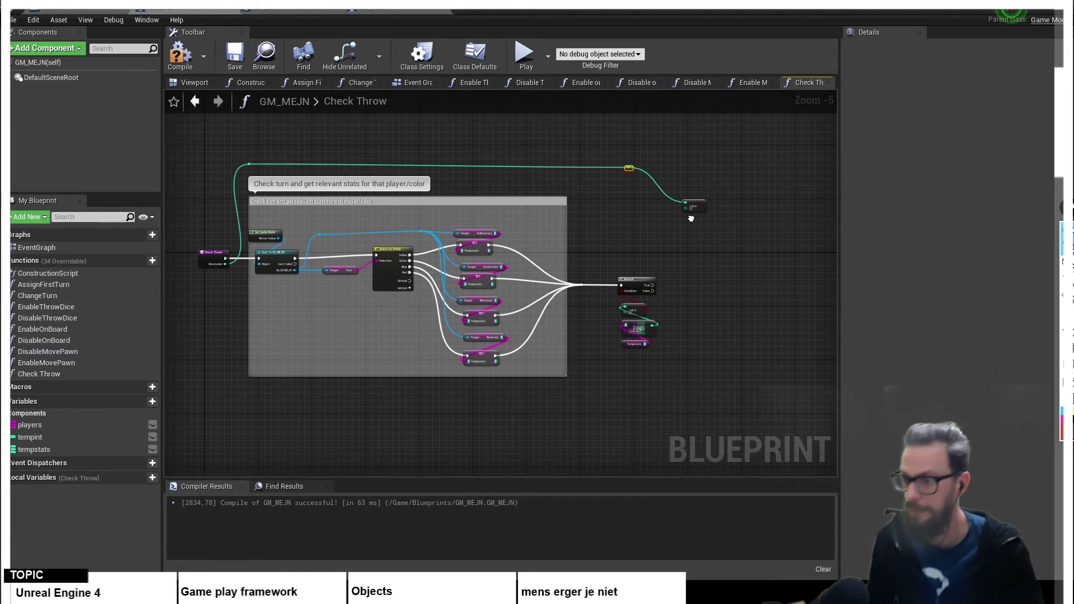
scroll(659, 223, "up", 1)
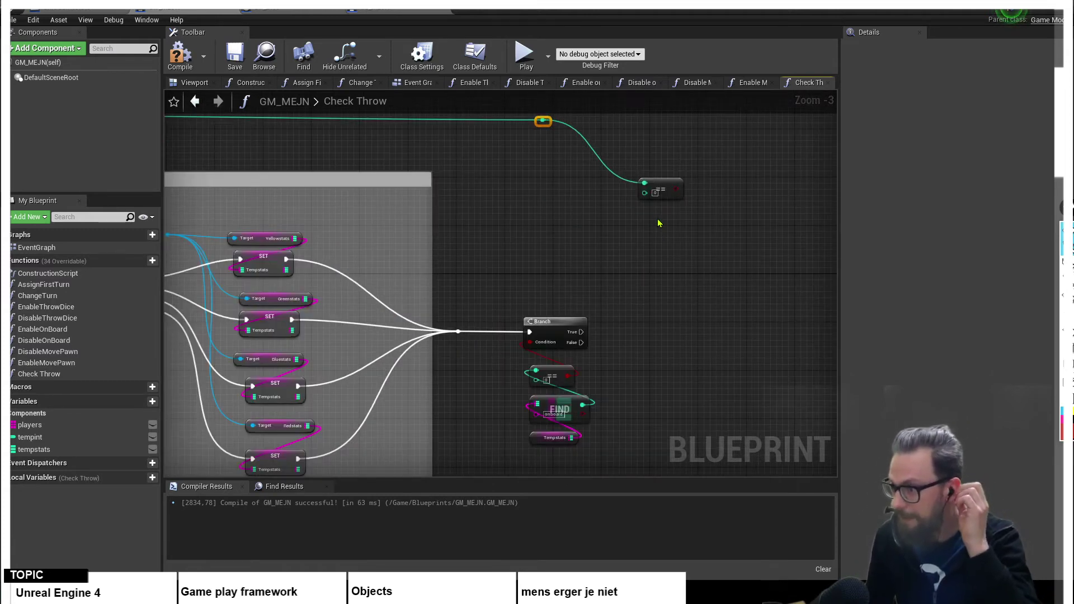
right_click_drag(659, 223, 594, 228)
left_click_drag(606, 194, 563, 198)
- Add a second Branch off the first Branch's True output
left_click_drag(514, 338, 645, 171)
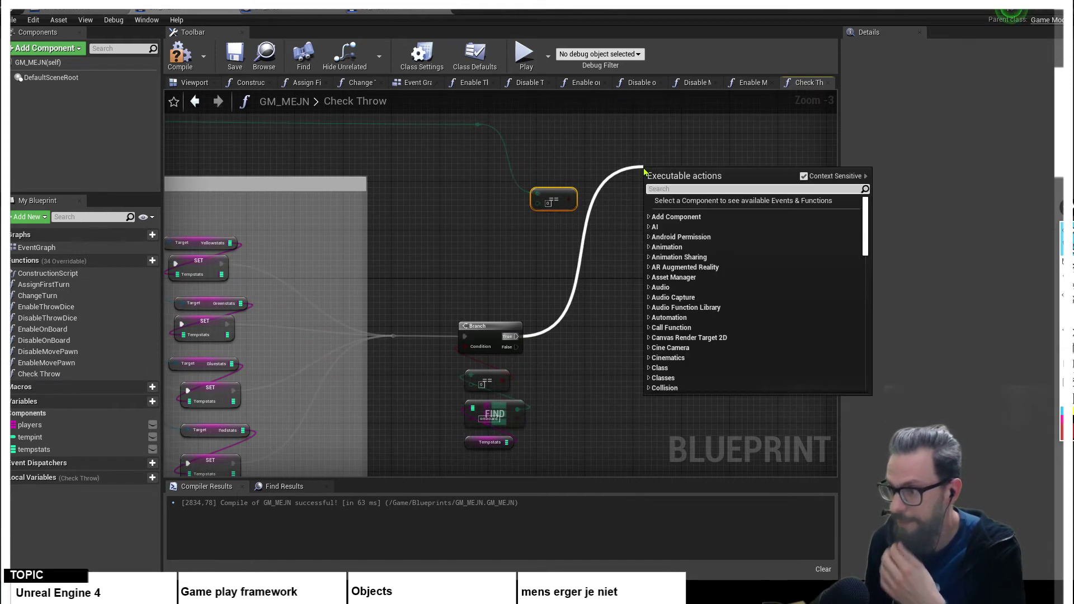
type("if")
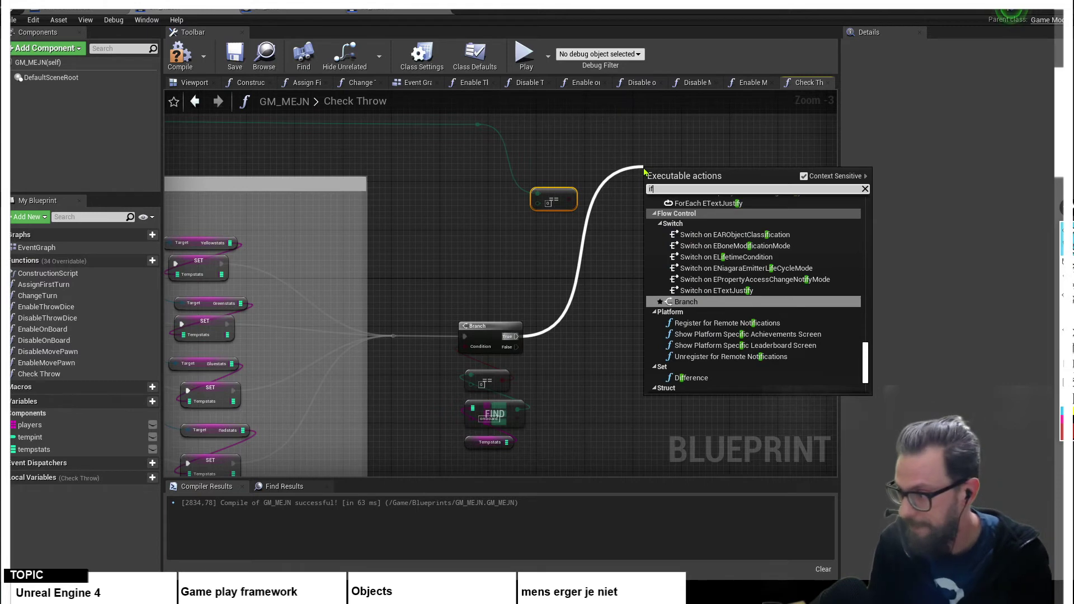
key("Return")
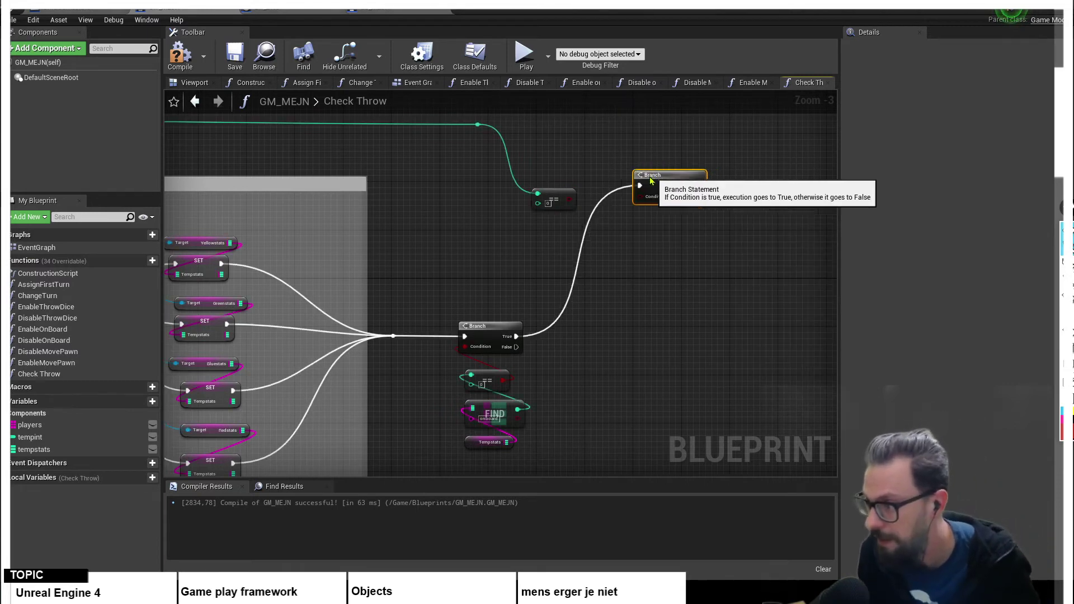
left_click_drag(657, 171, 634, 177)
left_click_drag(560, 194, 559, 187)
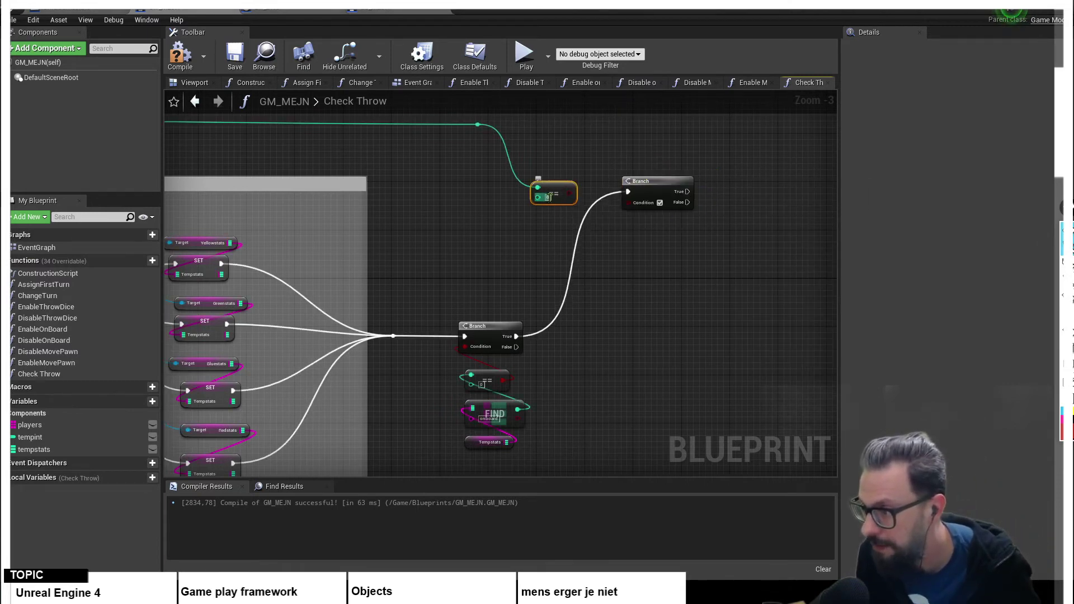
left_click(560, 224)
- Wire the dicenumer-equals-6 result into the new Branch's Condition pin
scroll(557, 218, "up", 3)
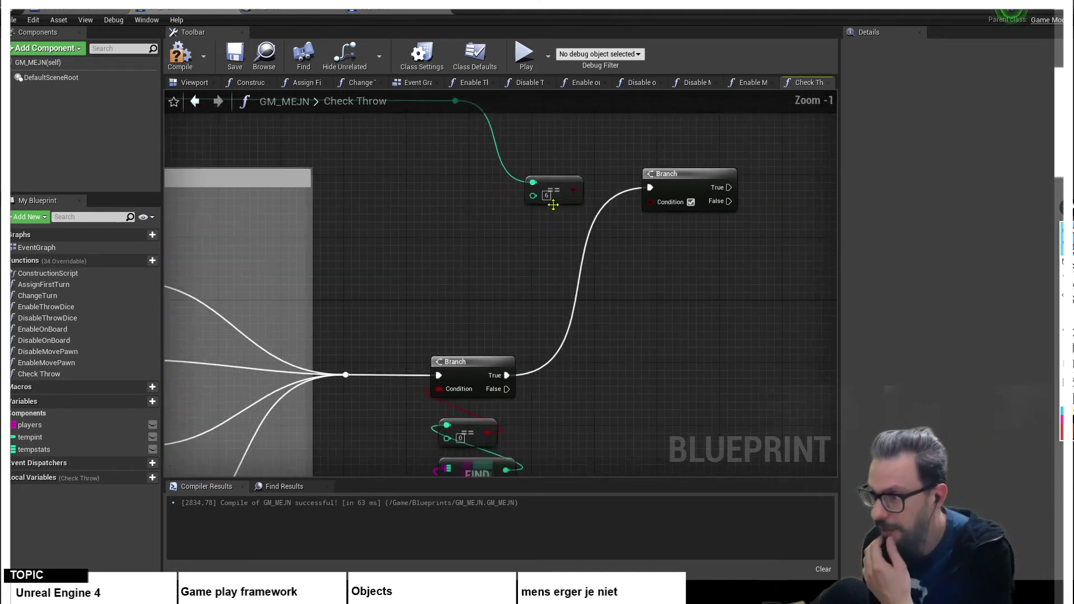
right_click_drag(517, 259, 440, 257)
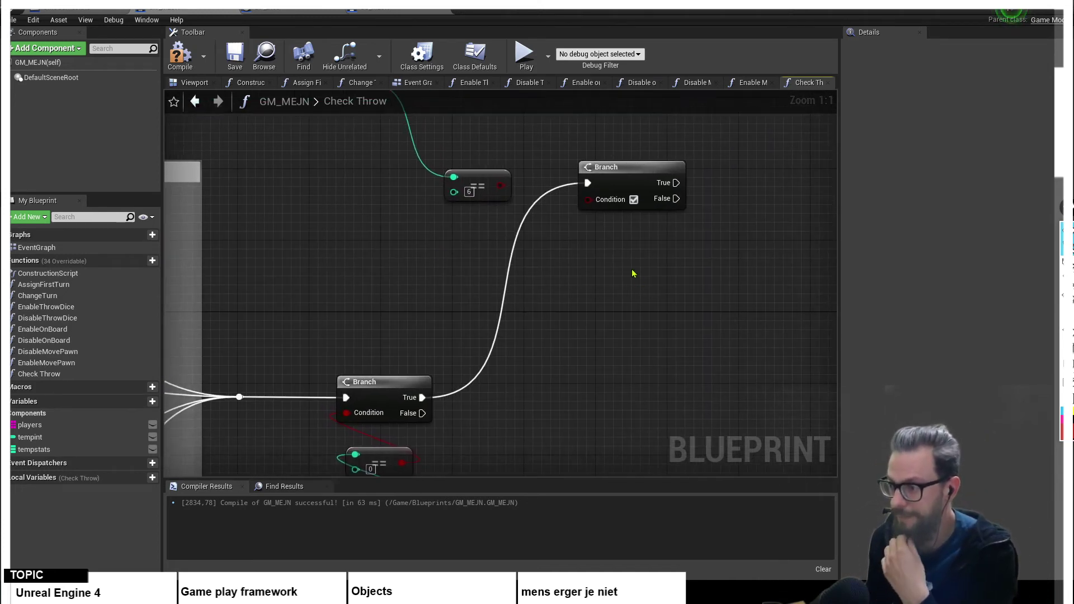
left_click_drag(505, 185, 588, 199)
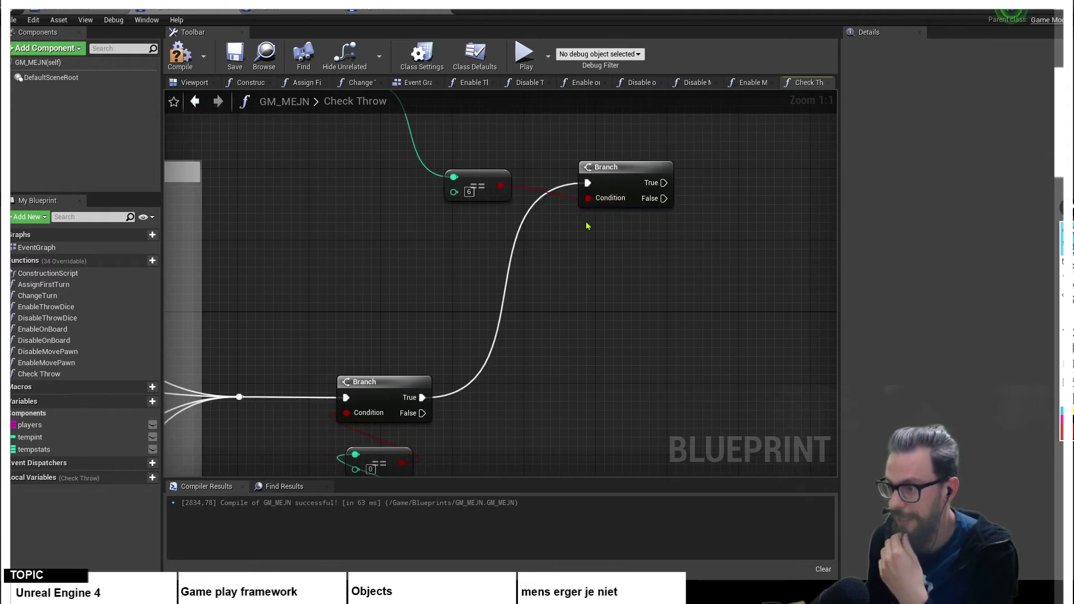
scroll(609, 310, "down", 2)
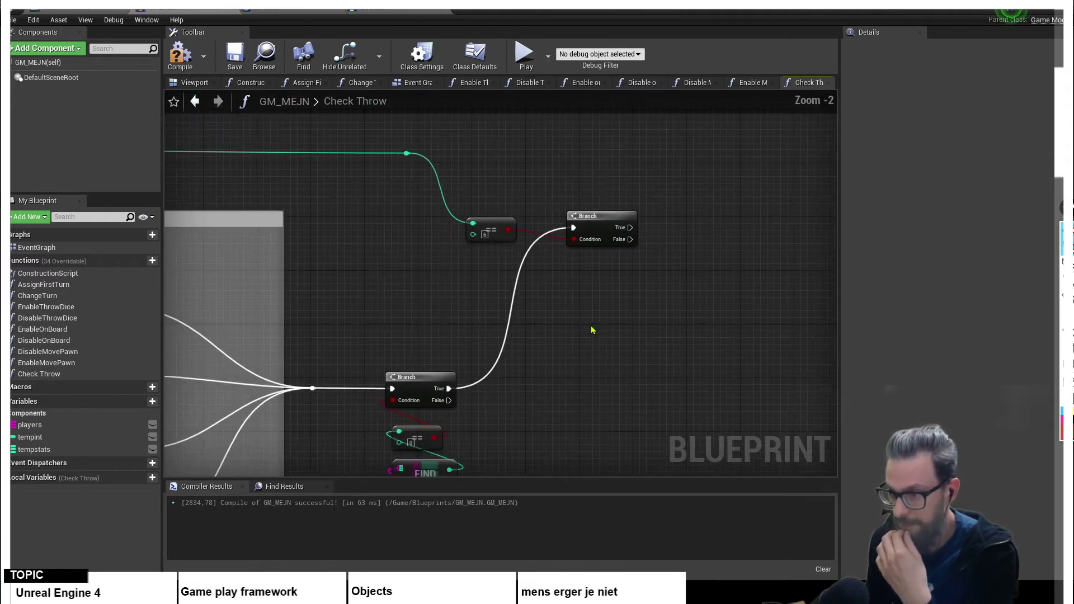
right_click_drag(593, 330, 553, 336)
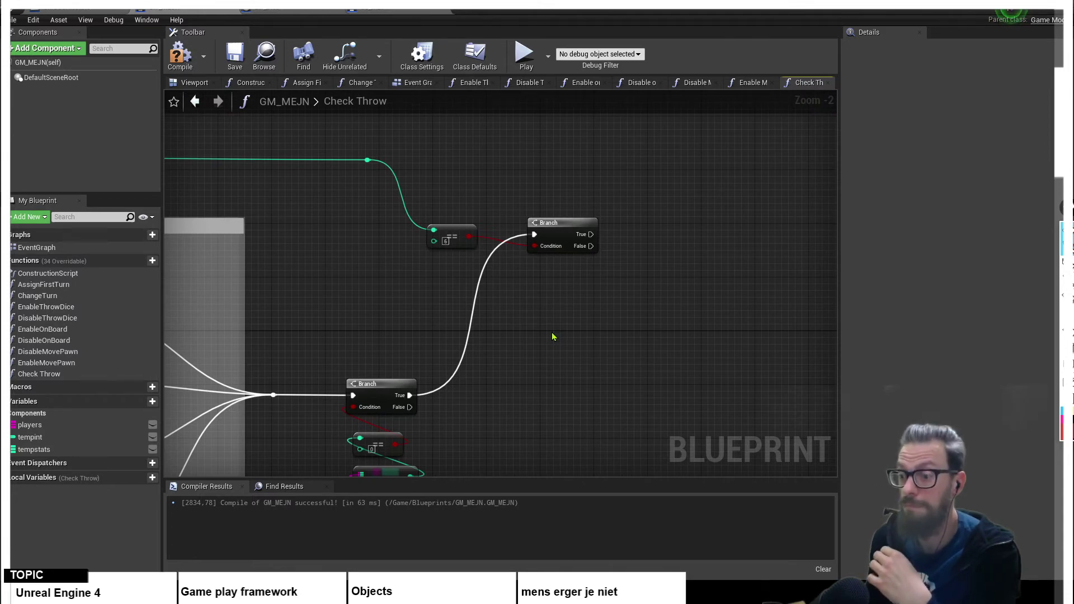
right_click_drag(552, 337, 563, 331)
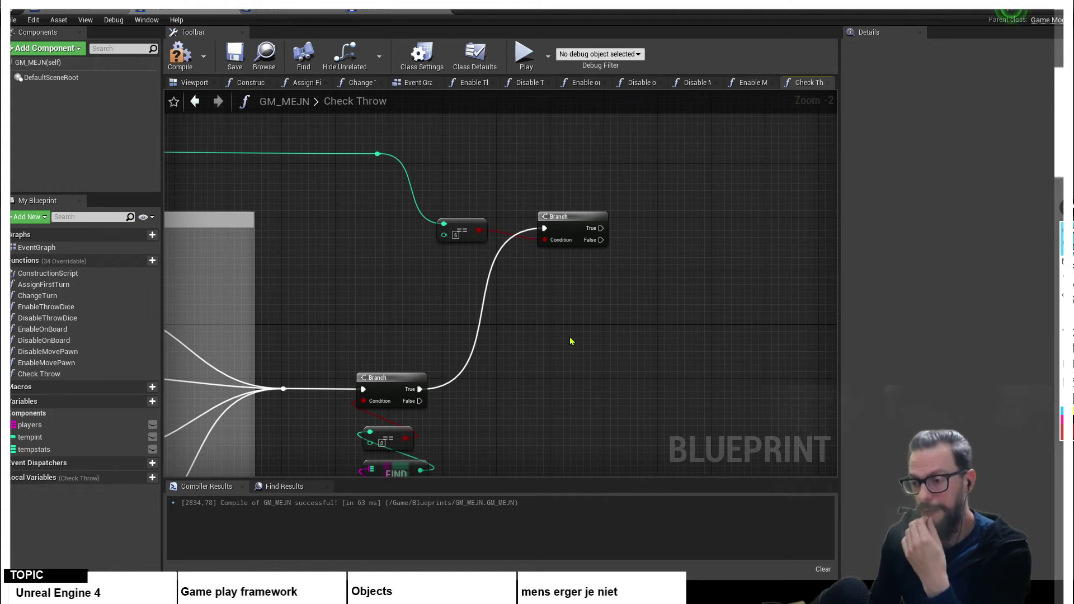
scroll(571, 339, "down", 1)
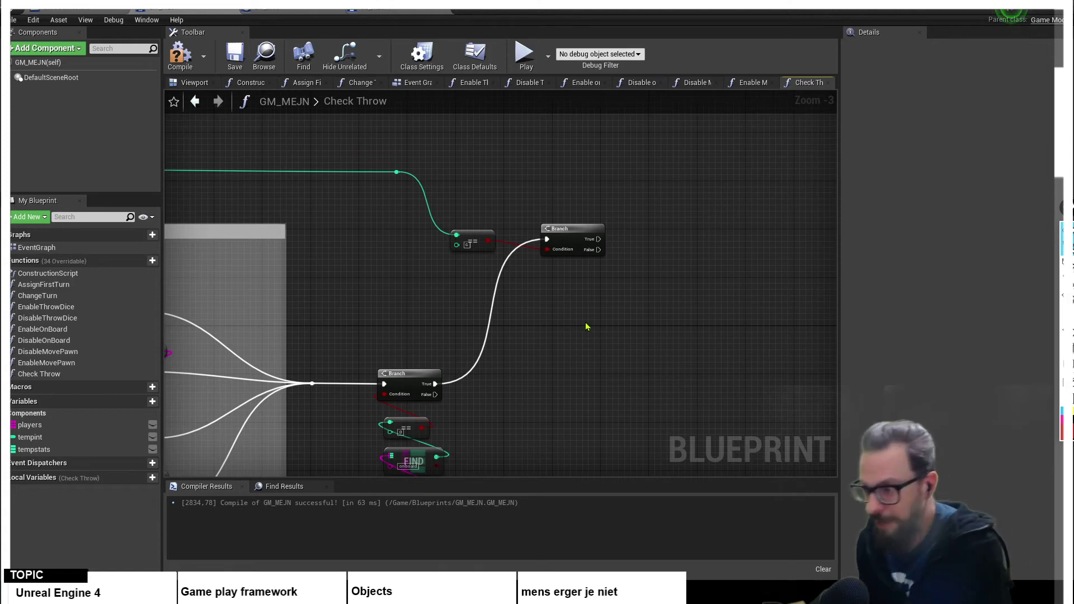
scroll(587, 332, "up", 1)
right_click_drag(560, 362, 576, 288)
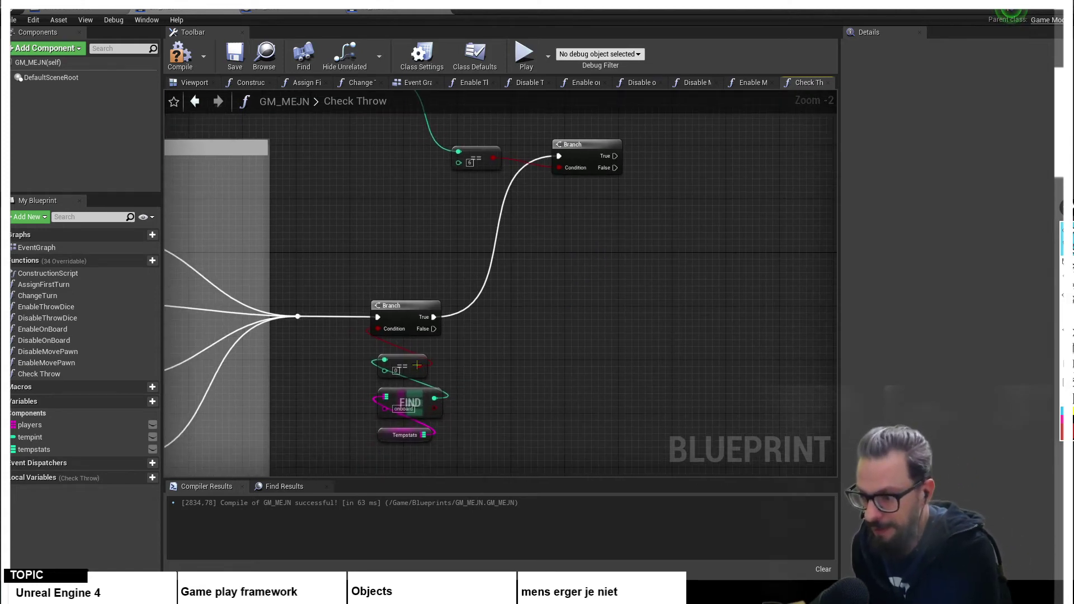
left_click(400, 356)
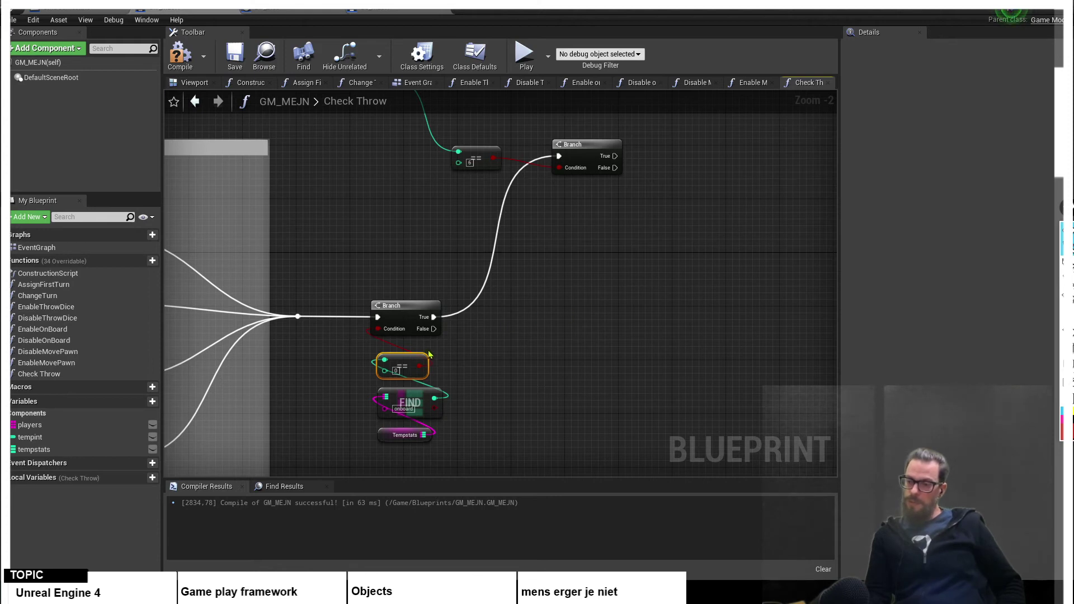
left_click_drag(404, 361, 404, 354)
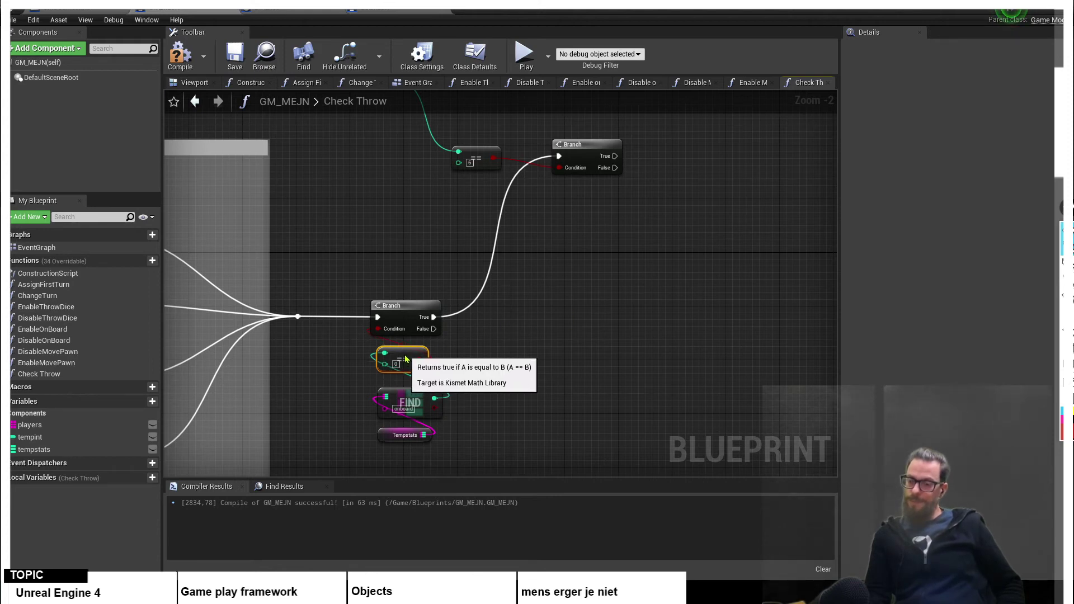
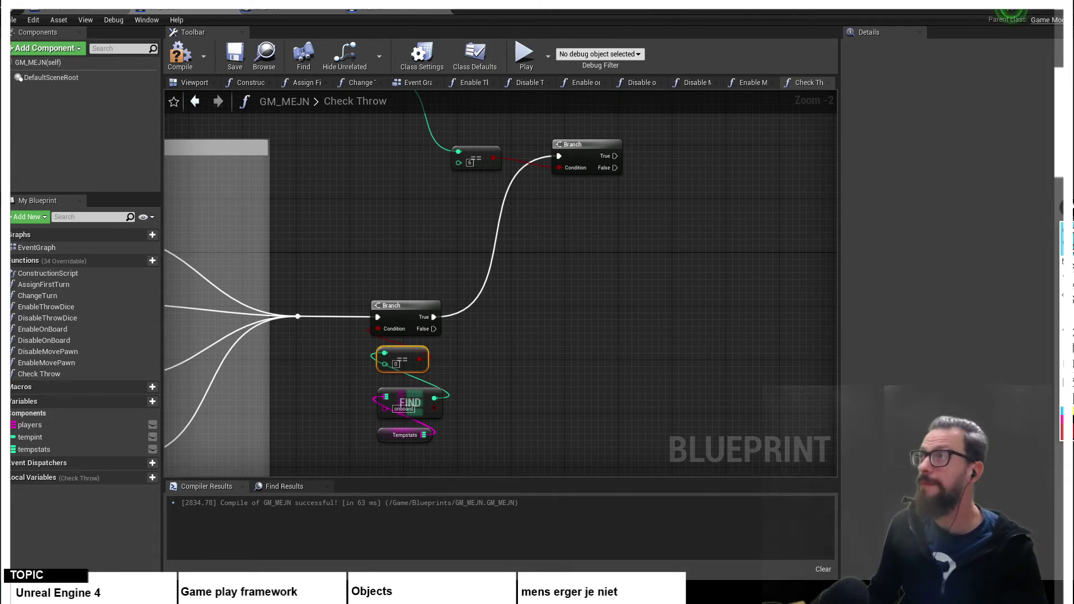
- Select all nodes in the current graph view and delete them
right_click_drag(171, 204, 585, 205)
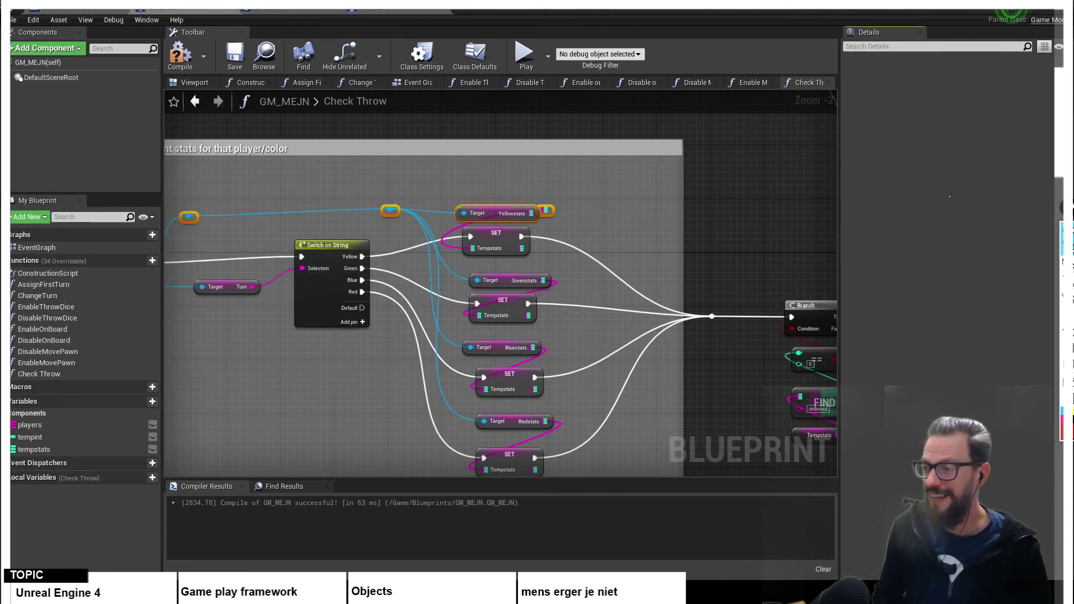
left_click(764, 216)
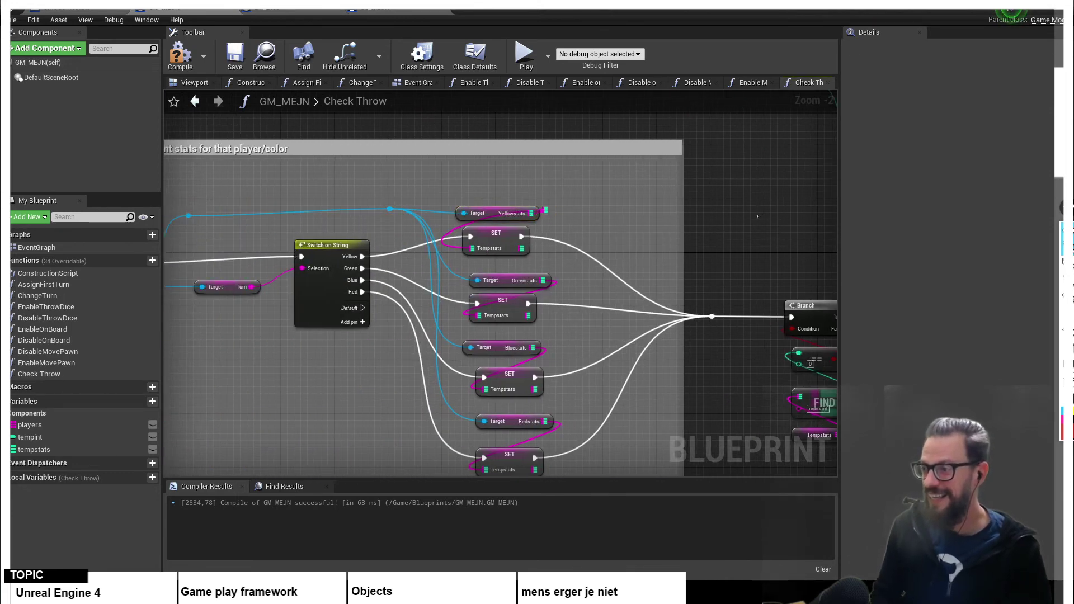
key("ctrl+a")
key("Delete")
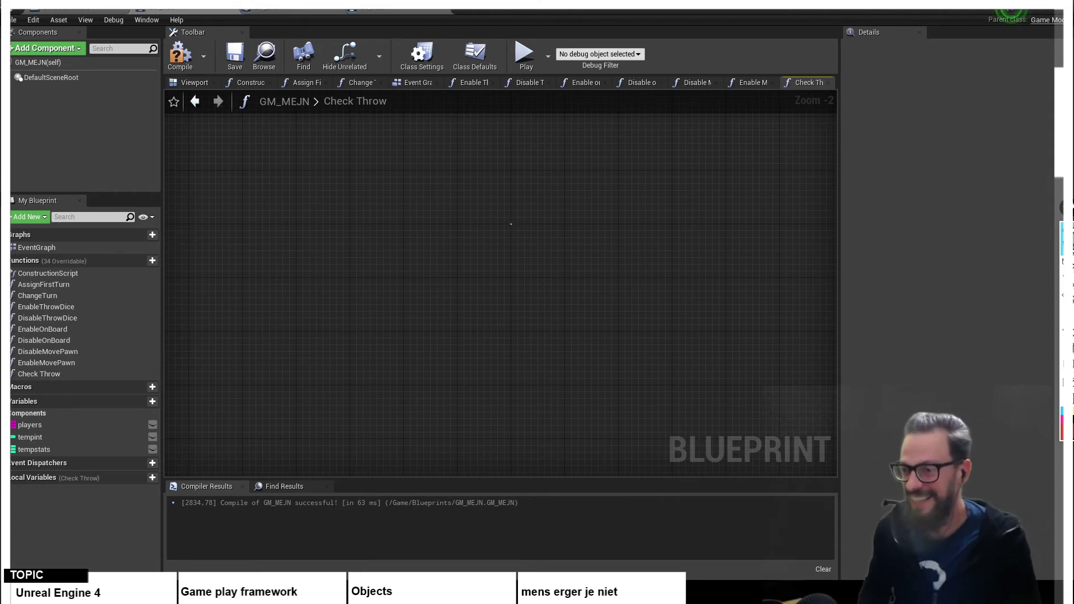
- Zoom and pan to bring the commented group's Branch and FIND nodes into view
scroll(434, 225, "down", 10)
mouse_move(437, 238)
right_mouse_down()
mouse_move(461, 318)
mouse_move(535, 292)
right_mouse_up()
scroll(460, 318, "up", 5)
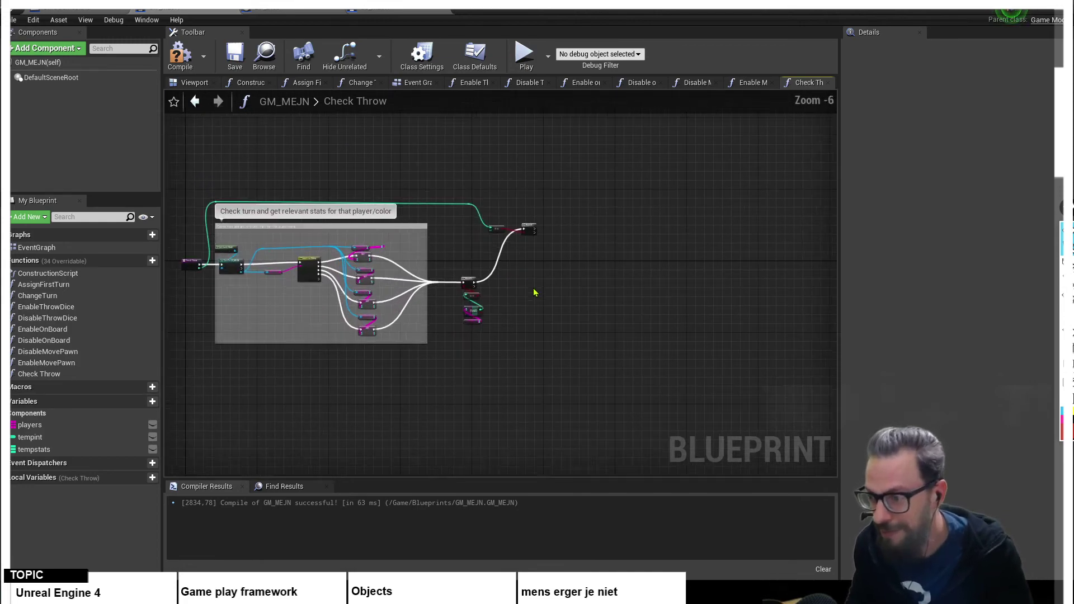
scroll(535, 289, "up", 2)
scroll(535, 283, "up", 1)
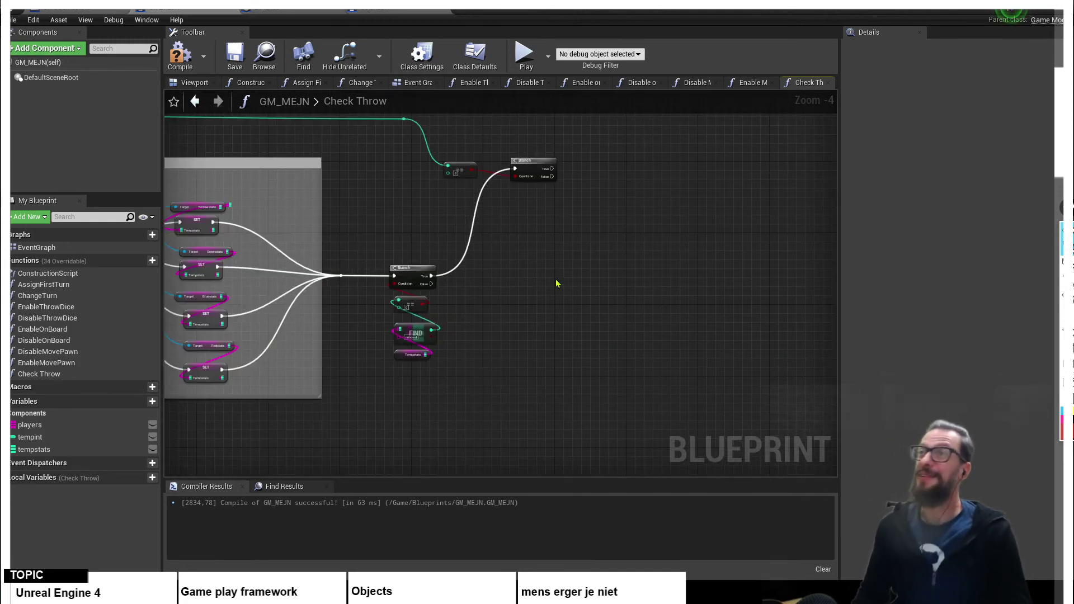
right_click_drag(547, 281, 593, 324)
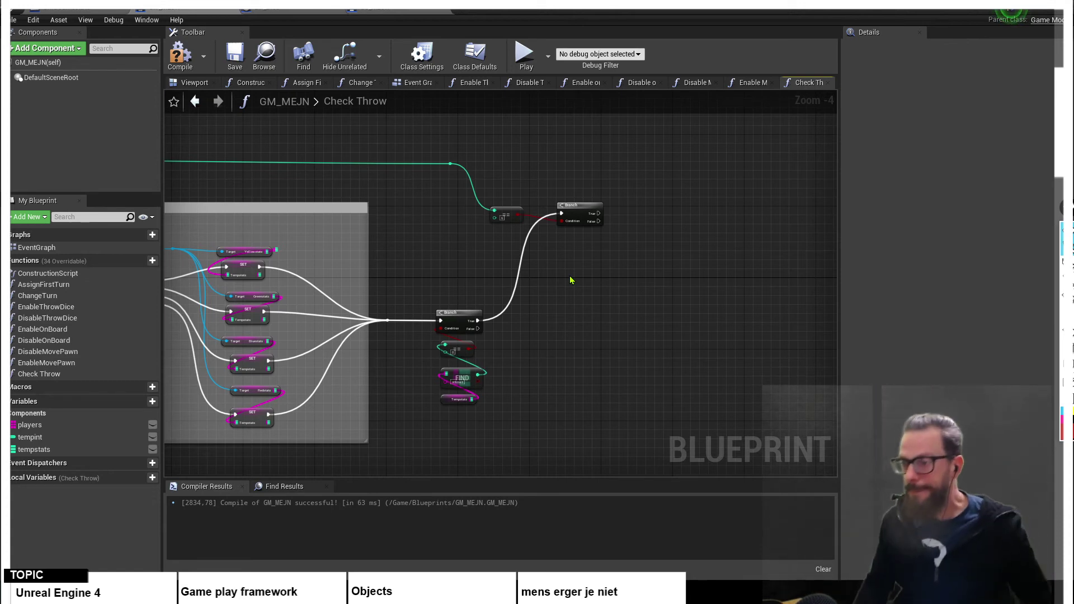
right_click_drag(562, 293, 596, 298)
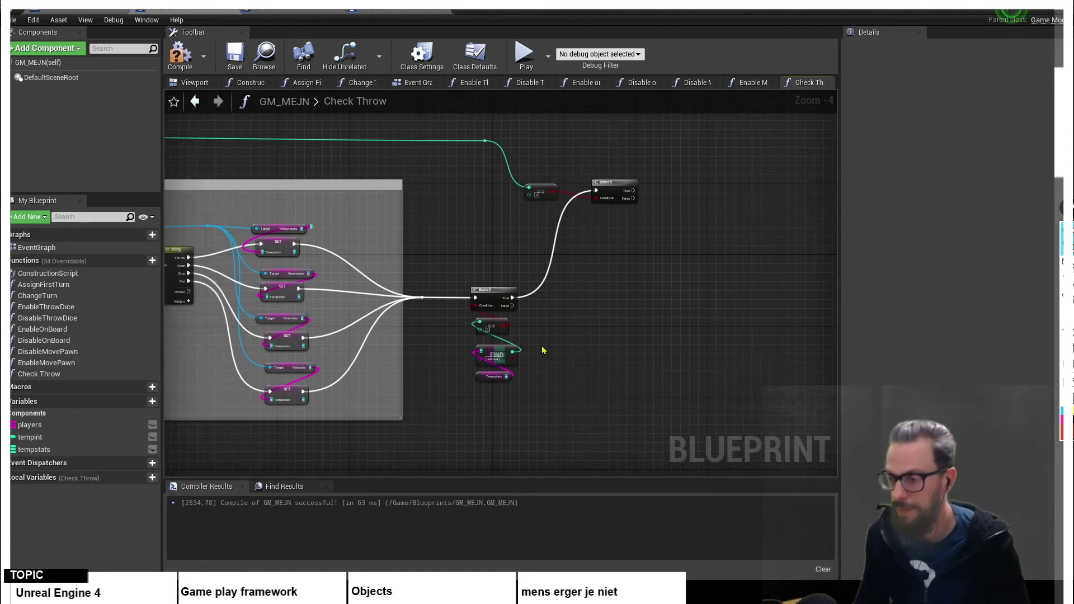
scroll(542, 311, "up", 1)
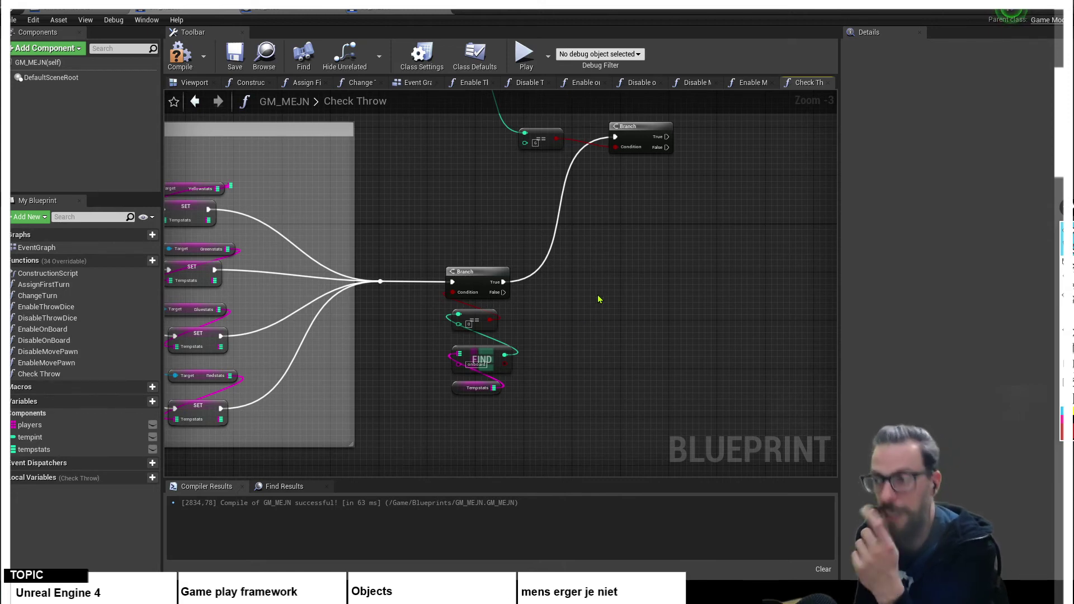
- Select the lower == comparison node and centre the view on the upper Branch
right_click_drag(549, 351, 545, 351)
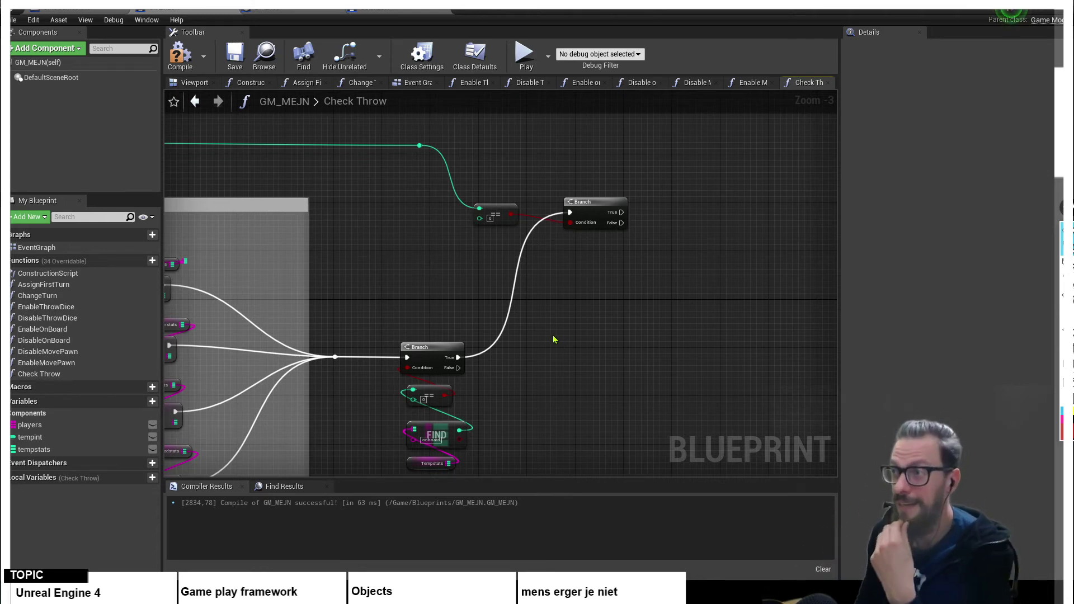
right_click_drag(564, 300, 588, 311)
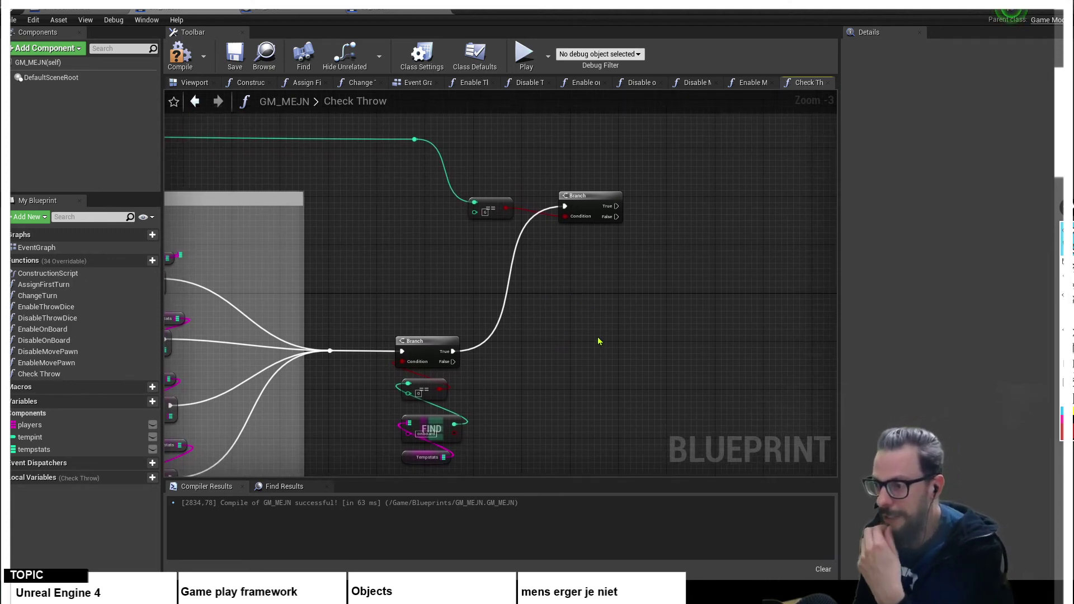
right_click_drag(423, 296, 451, 243)
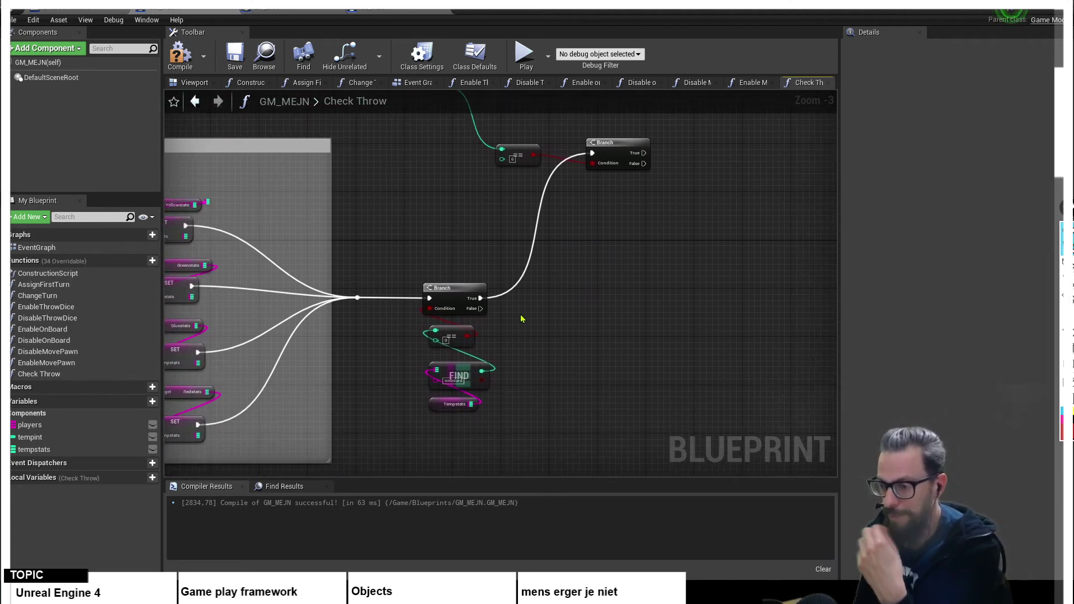
left_click(452, 333)
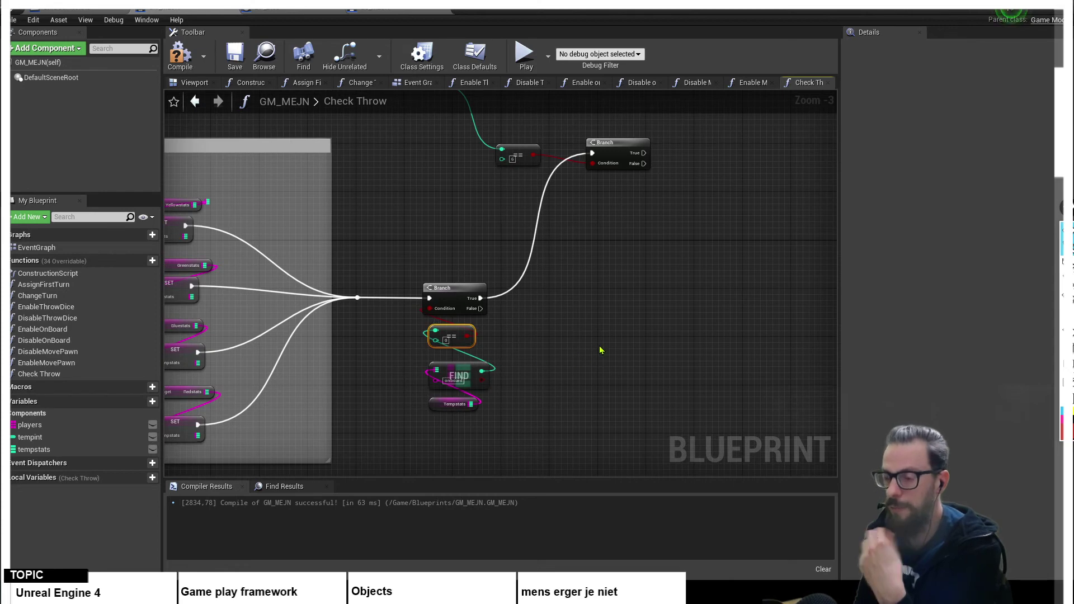
right_click_drag(569, 346, 549, 372)
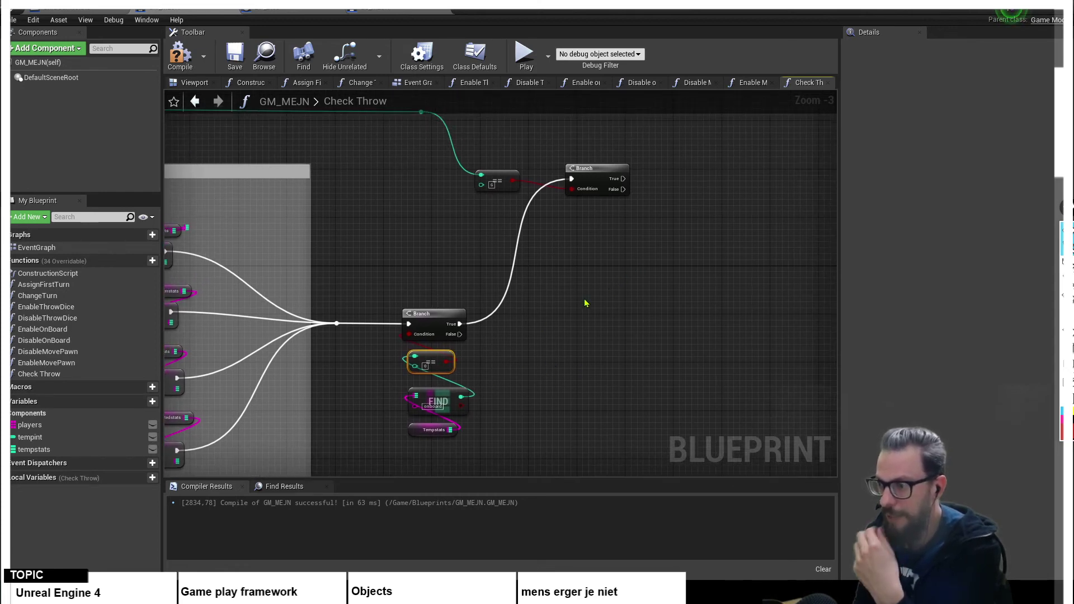
right_click_drag(621, 262, 547, 327)
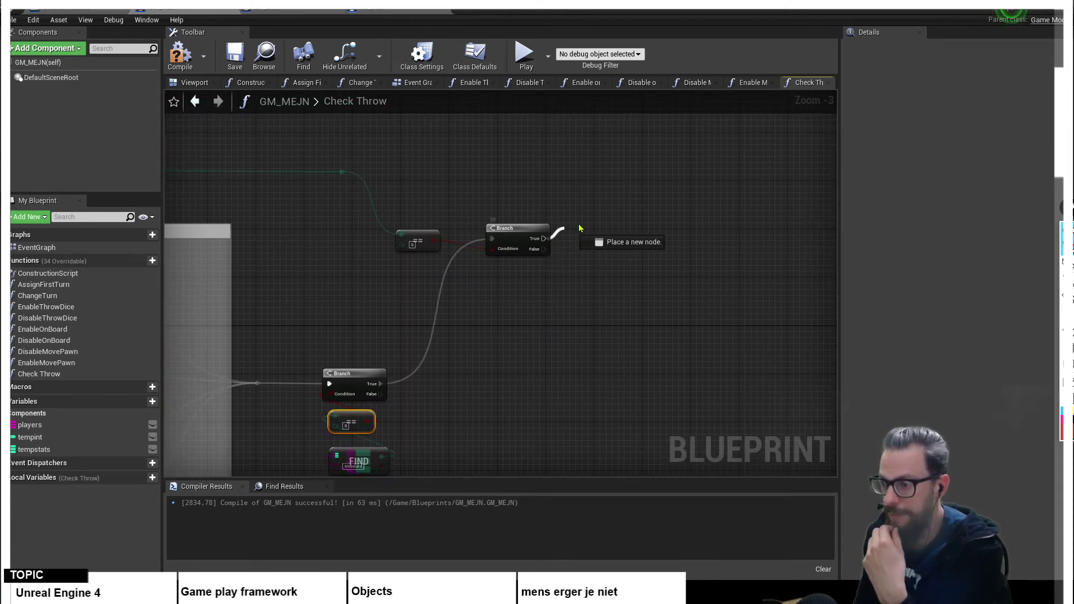
left_click_drag(543, 239, 641, 199)
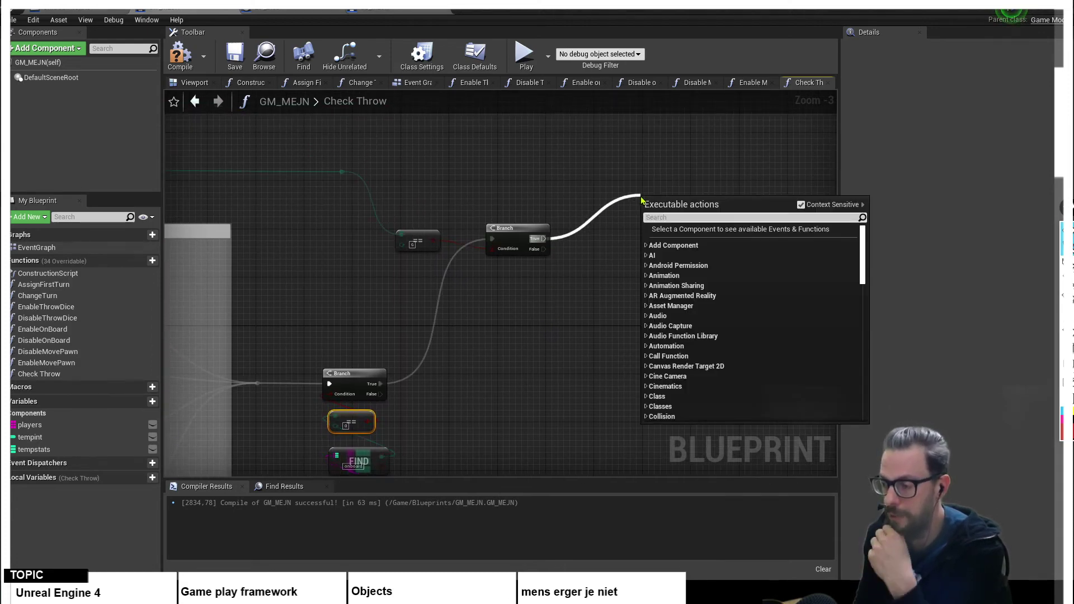
key("Escape")
left_click_drag(544, 249, 634, 279)
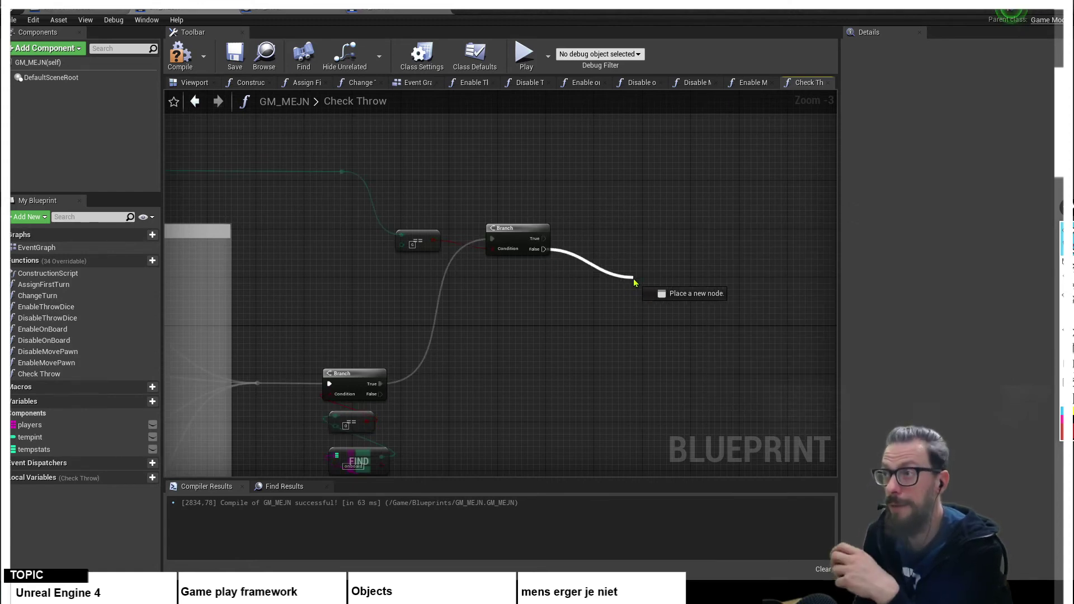
left_click_drag(634, 278, 634, 278)
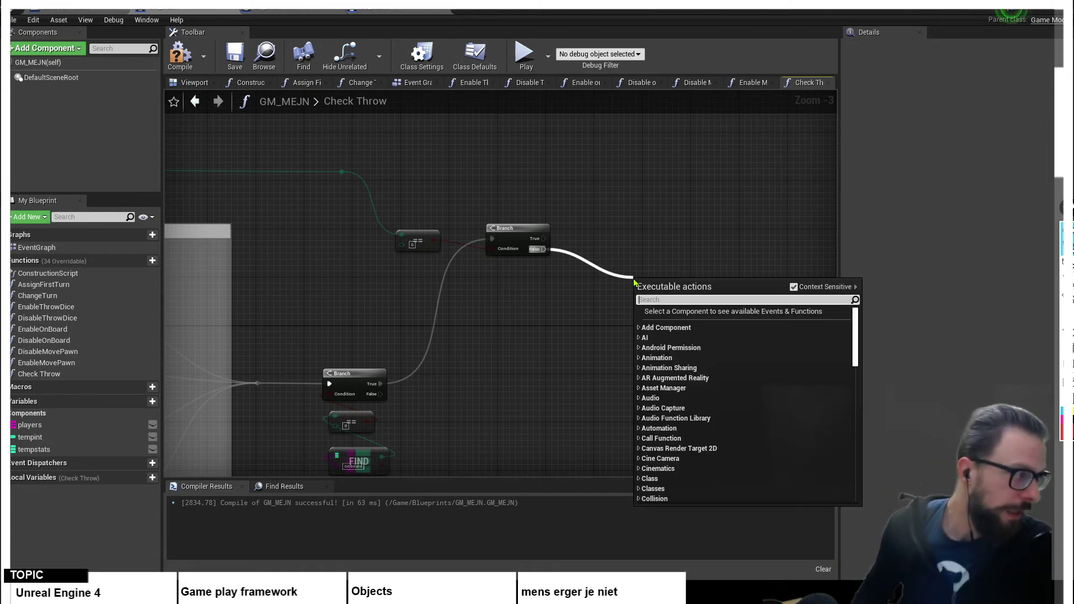
key("Escape")
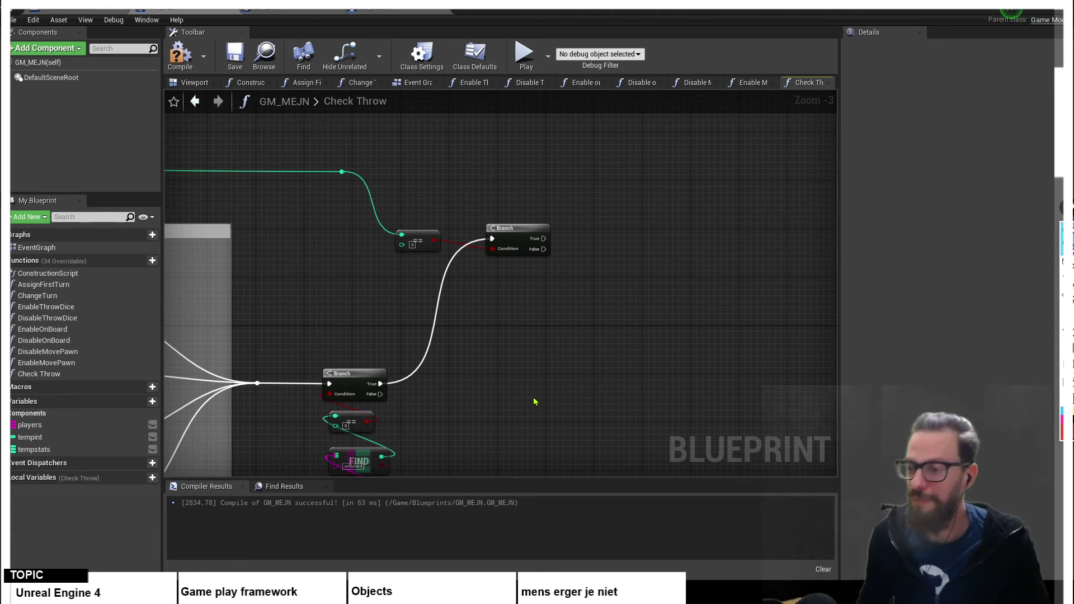
- Wire the reroute point directly into the upper Branch's execution input
right_click_drag(534, 406, 530, 318)
scroll(503, 322, "down", 1)
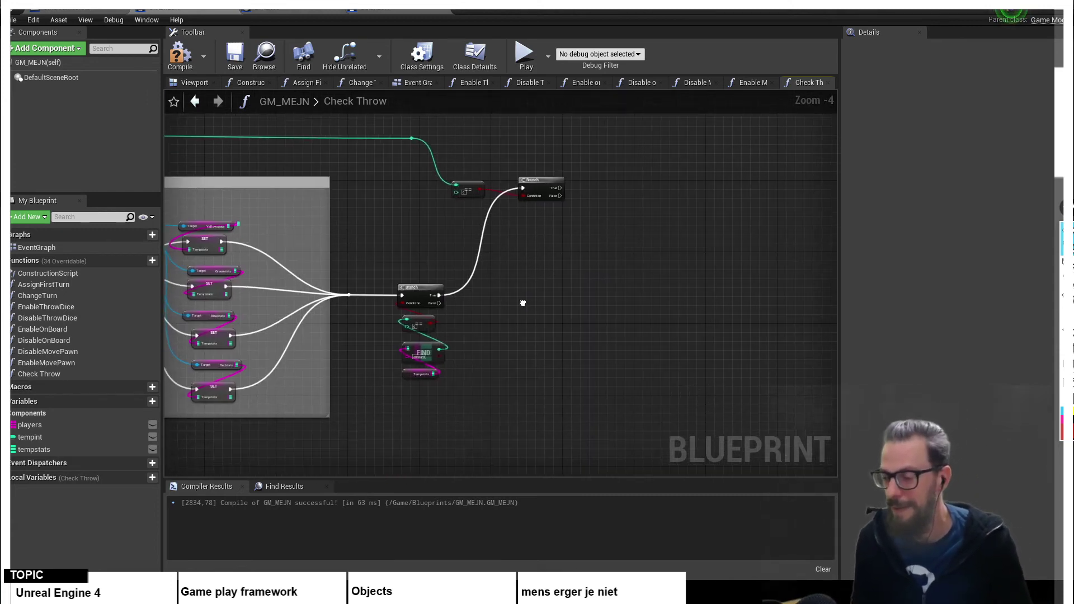
left_click_drag(360, 257, 420, 412)
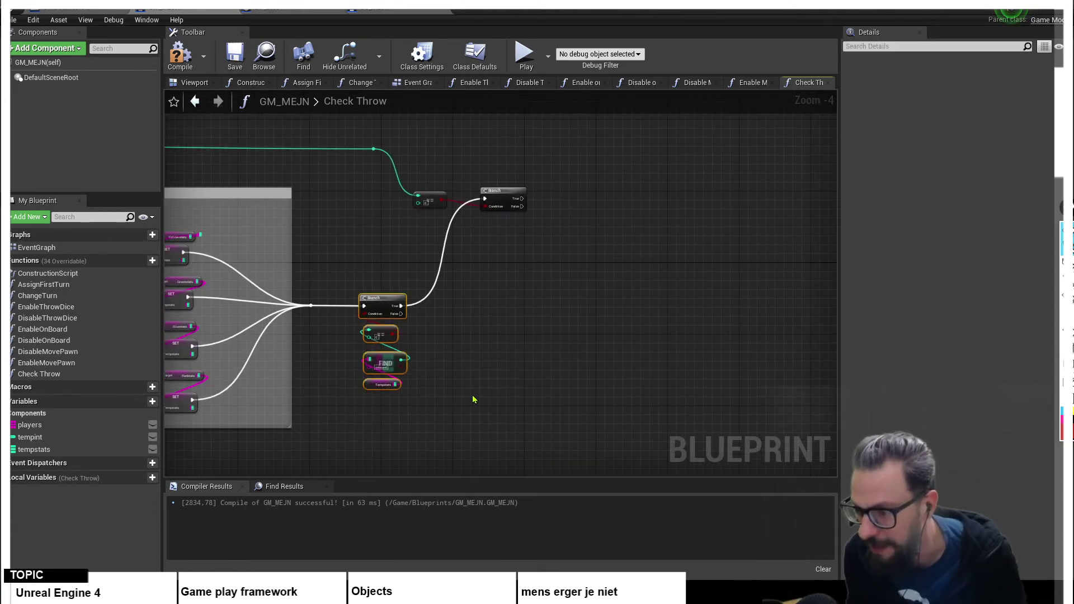
left_click(439, 409)
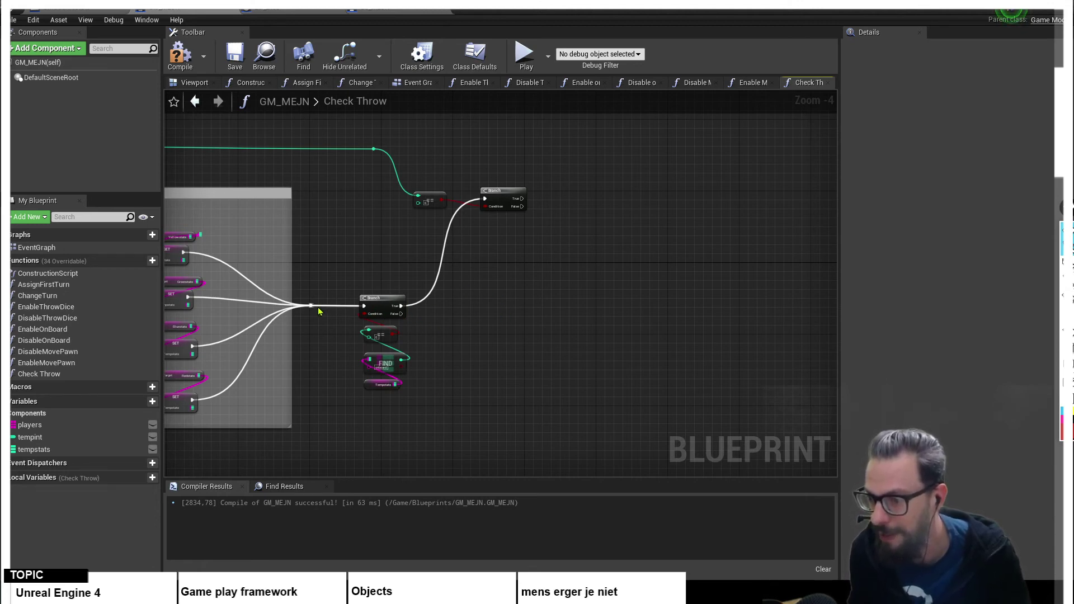
mouse_move(312, 304)
left_mouse_down()
mouse_move(484, 203)
mouse_move(485, 215)
left_mouse_up()
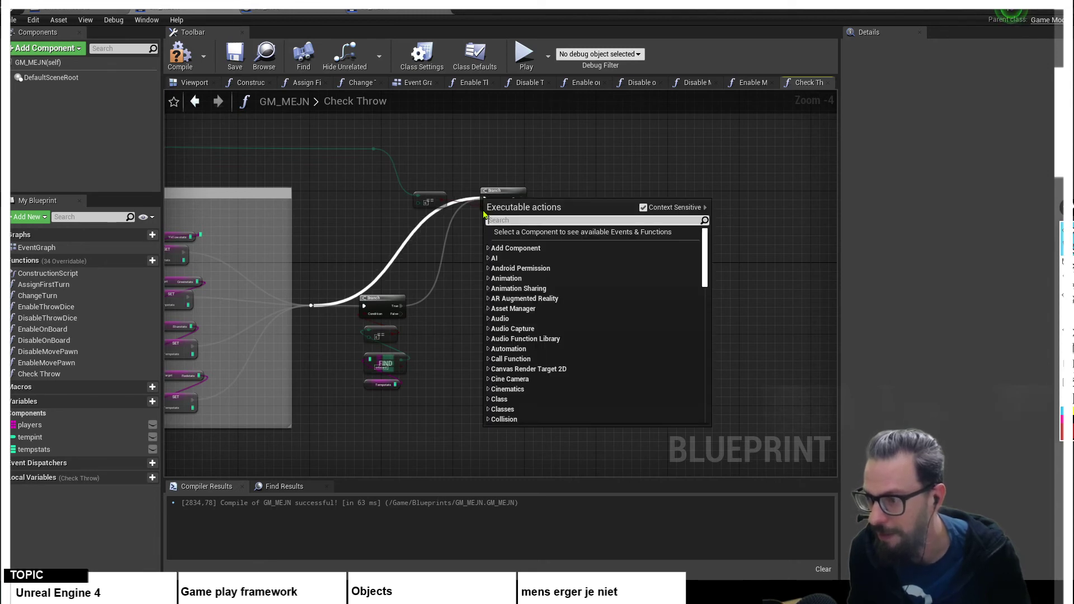
left_click(499, 189)
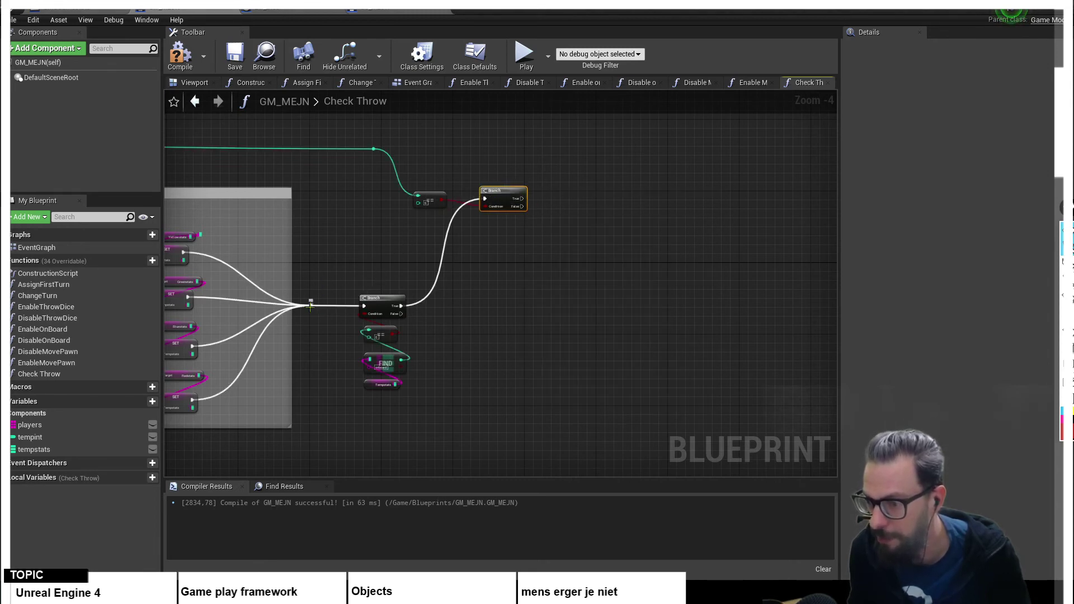
left_click_drag(311, 306, 485, 200)
- Unlink the lower Branch from the upper Branch and reposition the spare Branch and FIND nodes
left_click_drag(380, 297, 400, 297)
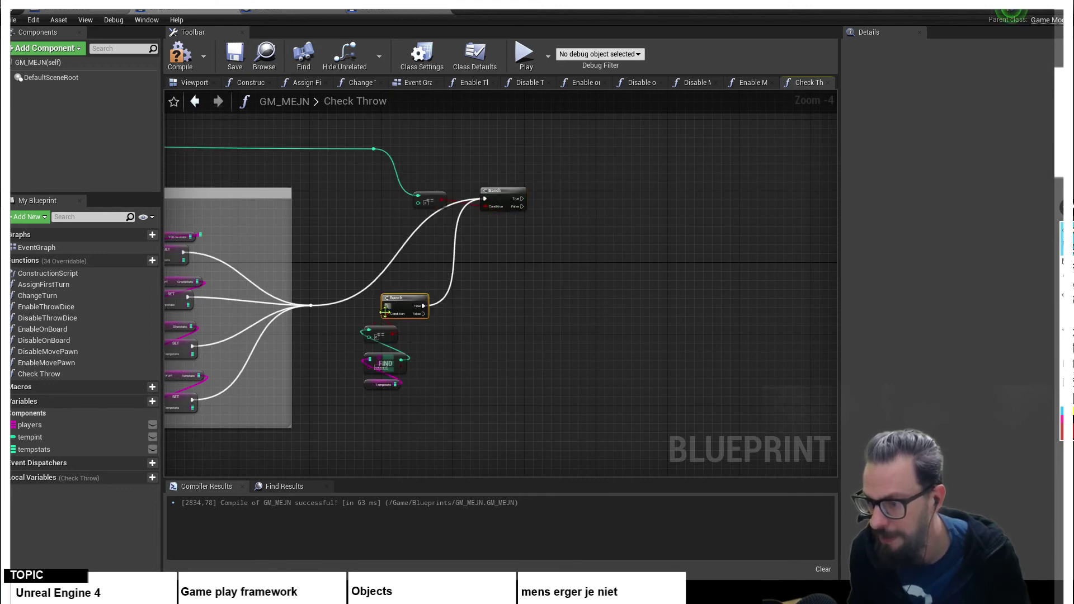
left_click(386, 363, "ctrl")
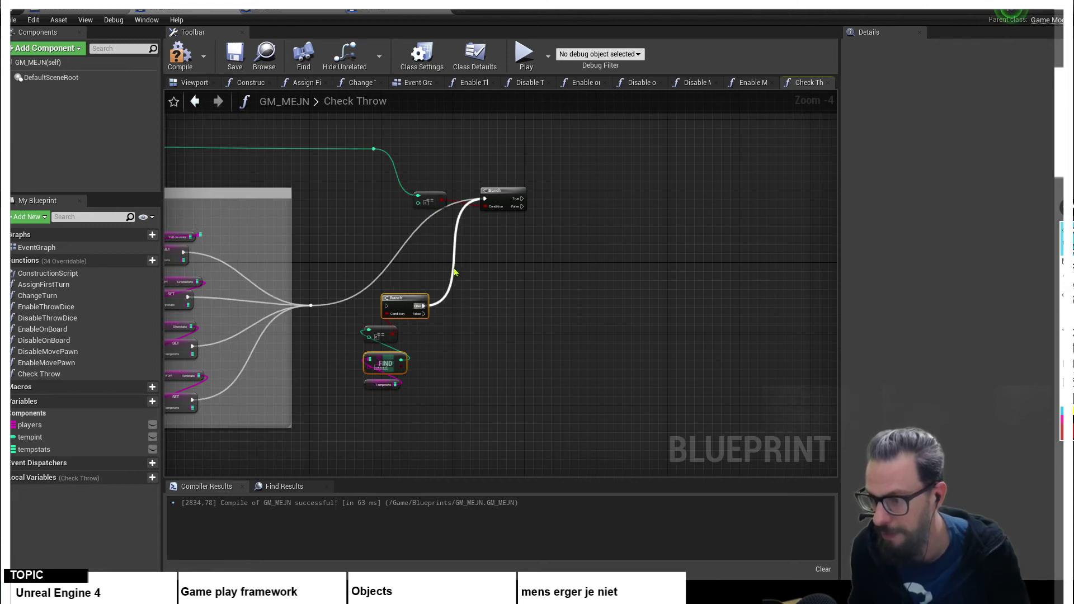
left_click_drag(485, 199, 454, 271, "ctrl")
left_click_drag(396, 298, 396, 298)
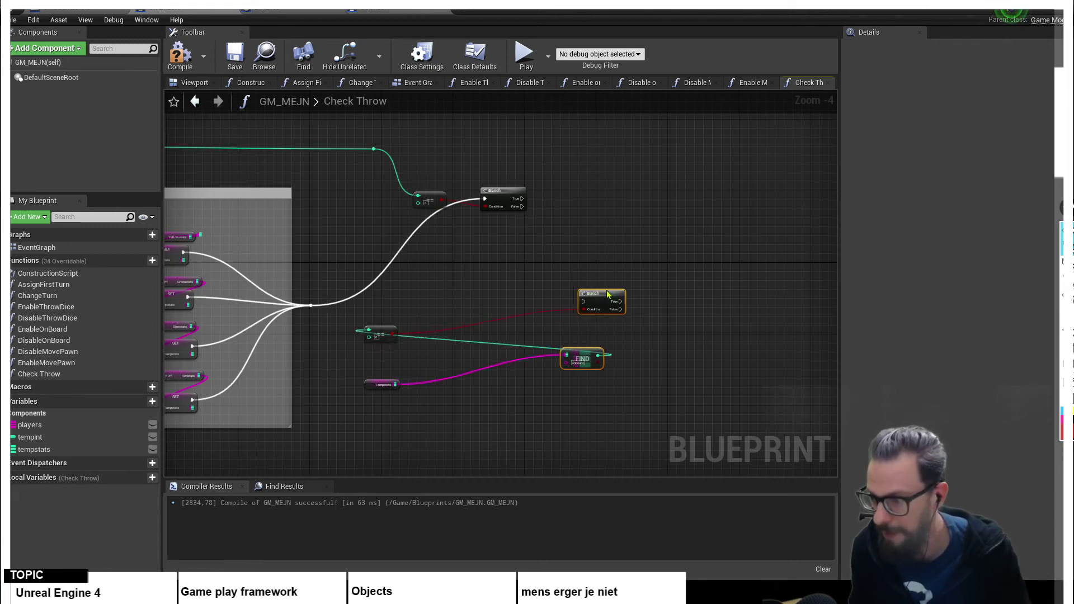
left_click_drag(408, 355, 404, 356)
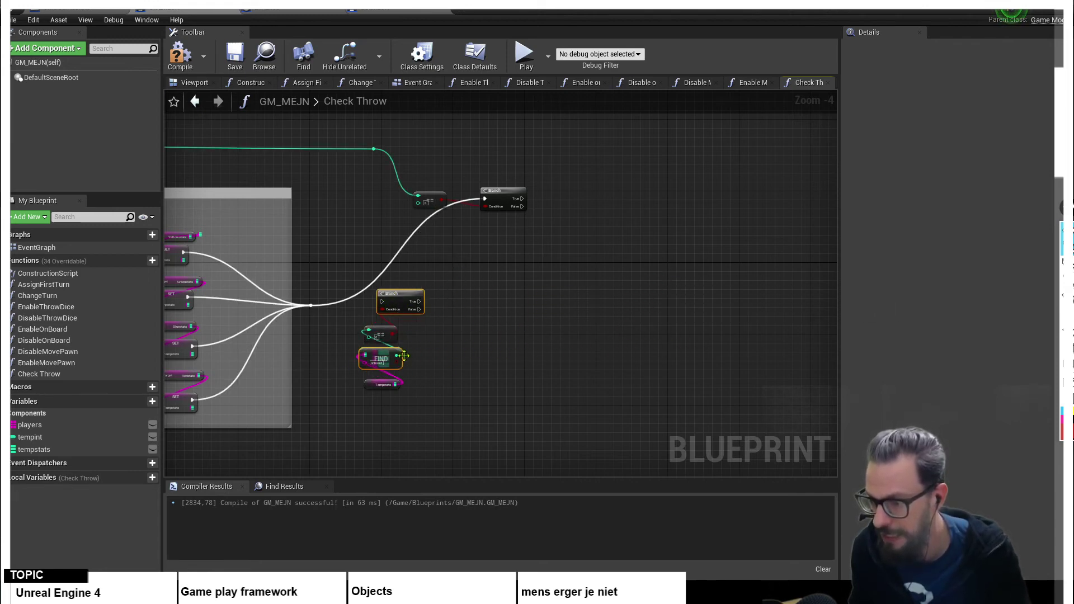
left_click_drag(394, 290, 386, 392)
left_click(385, 285)
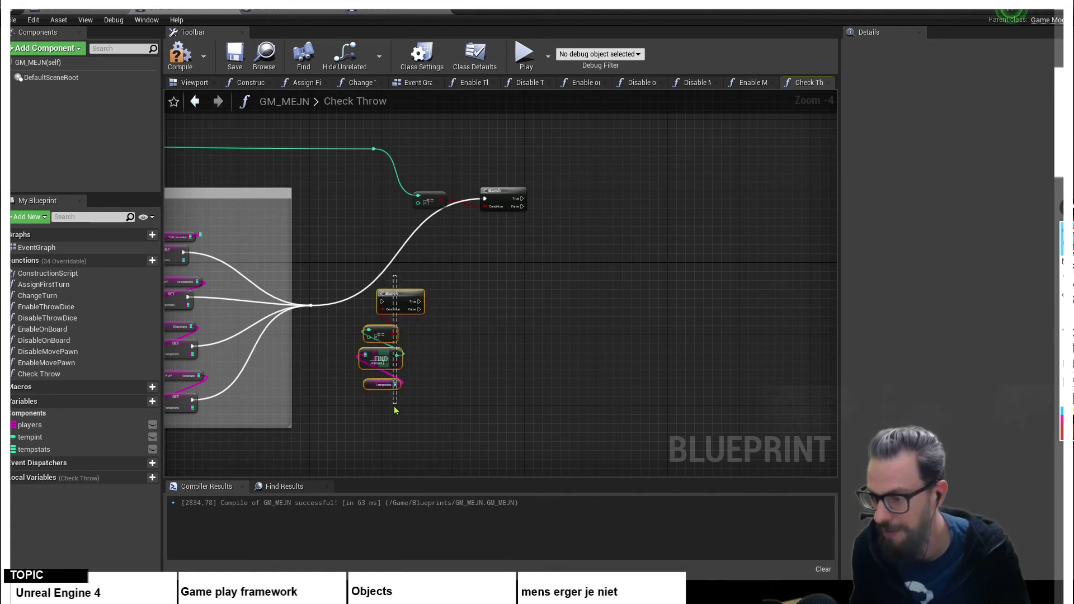
- Move the spare Branch/FIND group far right; place the first Branch and compare node on the main line
left_click_drag(403, 297, 733, 286)
right_click_drag(557, 254, 544, 333)
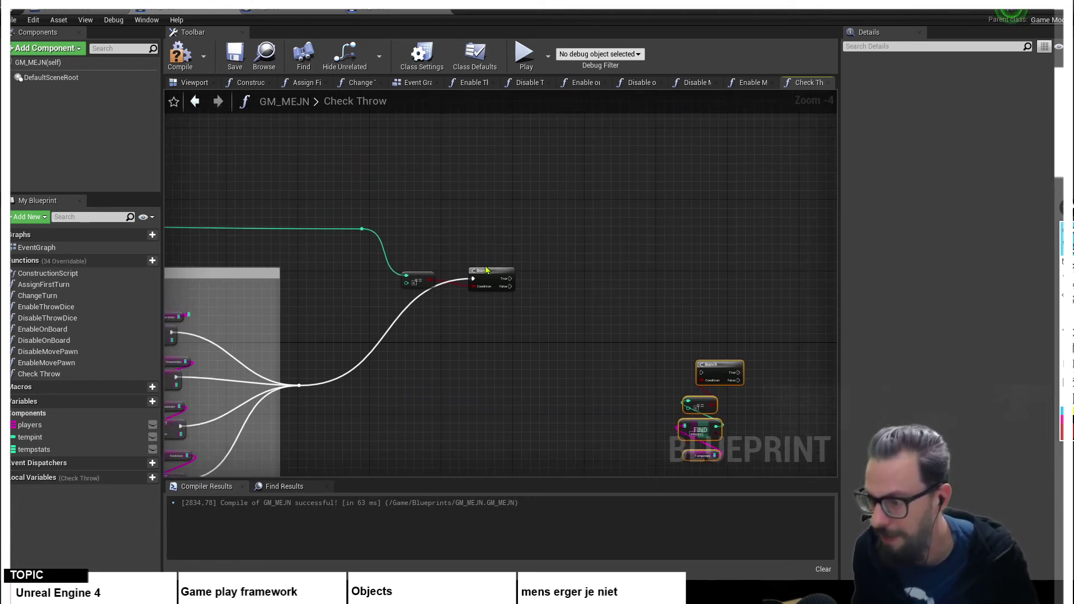
left_click_drag(484, 276, 381, 385)
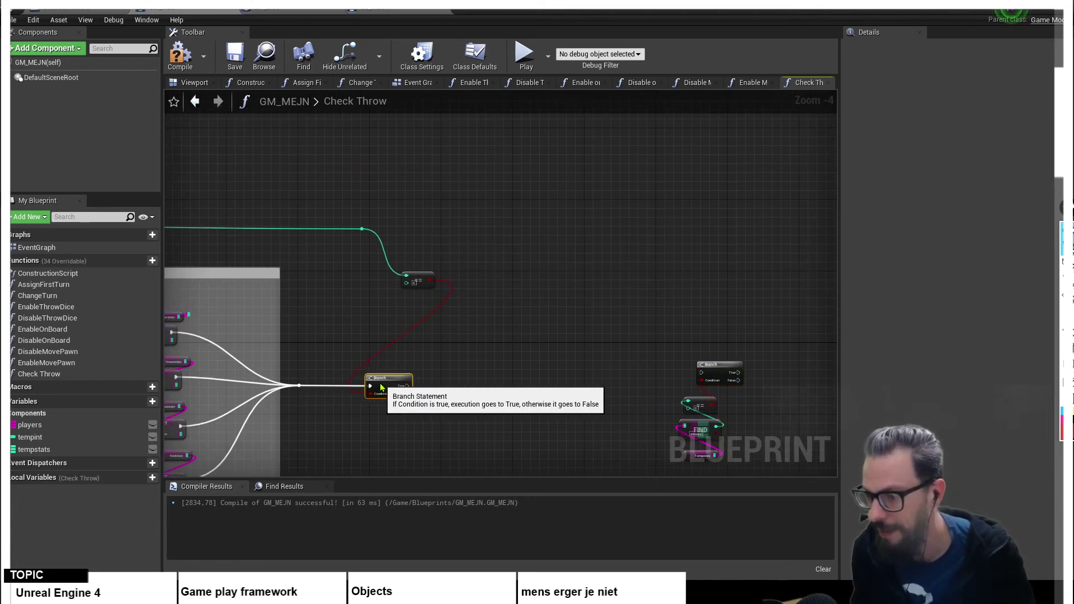
mouse_move(413, 282)
left_mouse_down()
mouse_move(365, 302)
mouse_move(325, 361)
left_mouse_up()
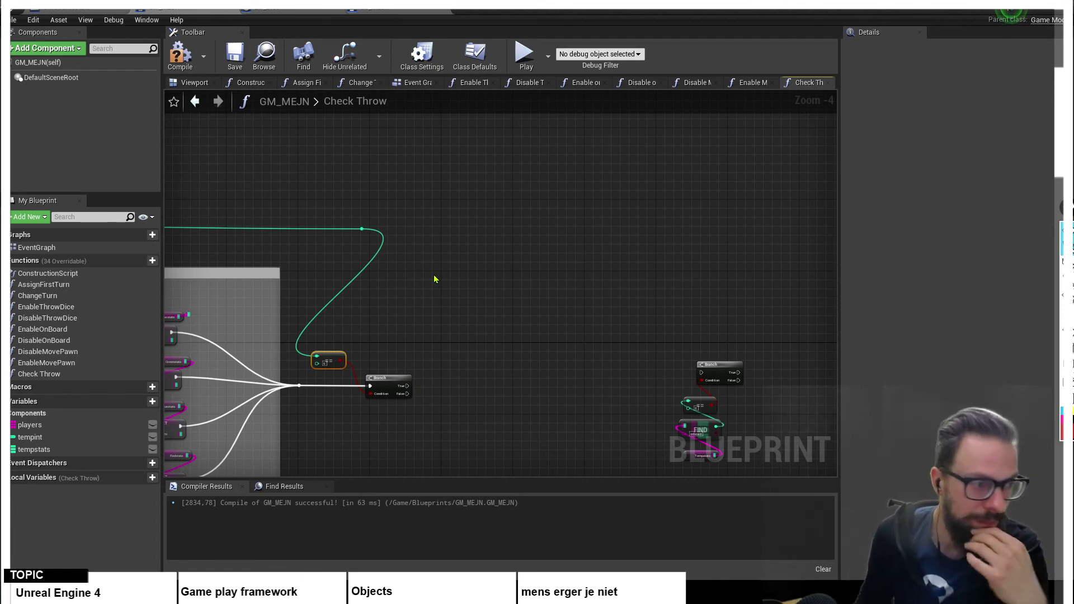
right_click_drag(453, 285, 414, 237)
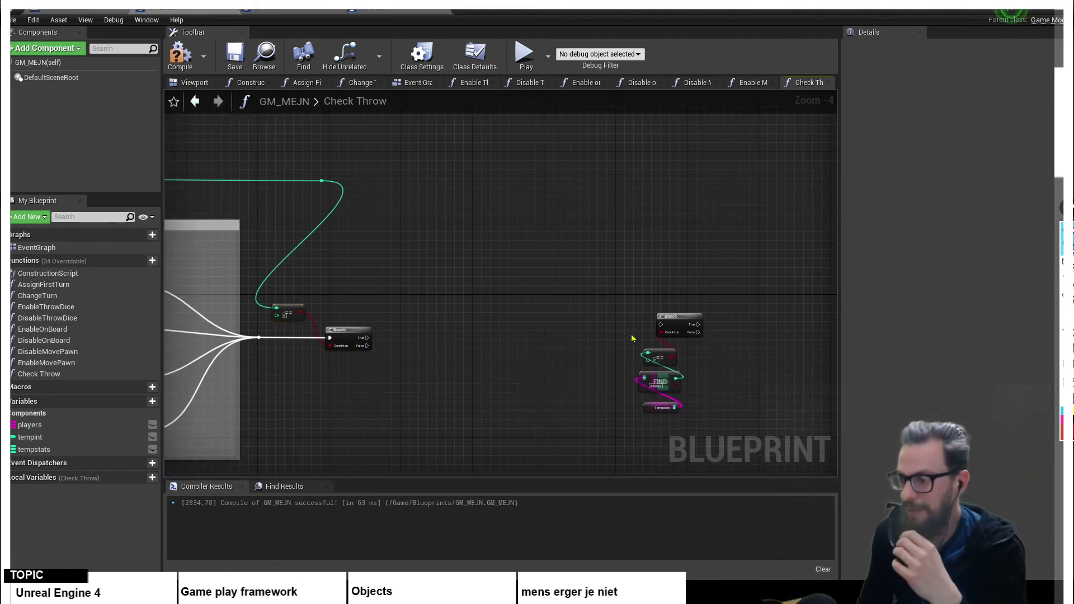
- Move the spare node group further down and select the first Branch node
left_click_drag(631, 276, 697, 439)
scroll(582, 339, "down", 1)
scroll(582, 340, "down", 1)
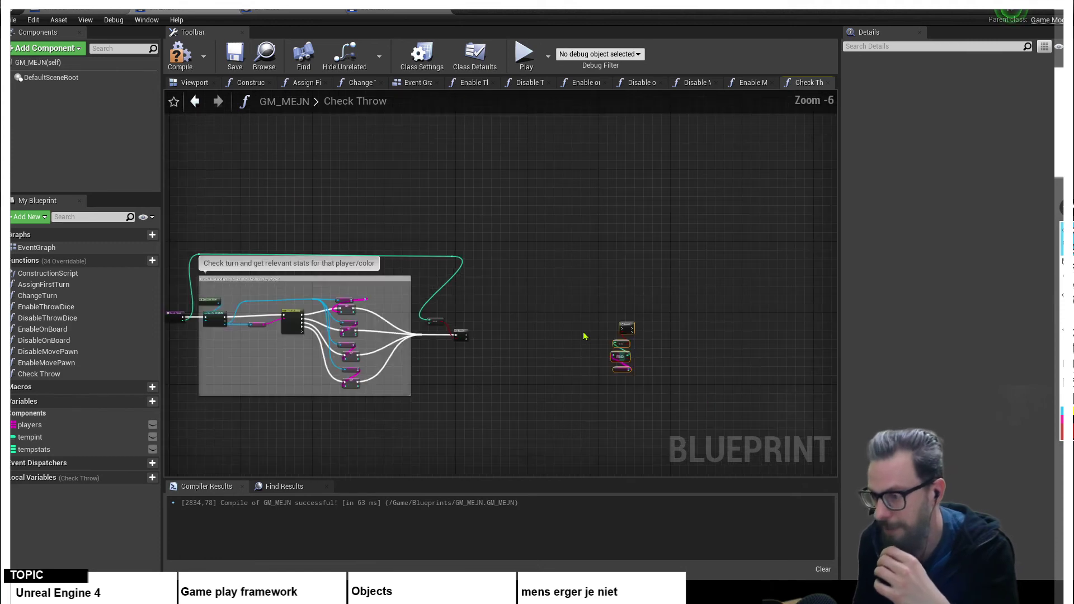
left_click_drag(628, 324, 658, 447)
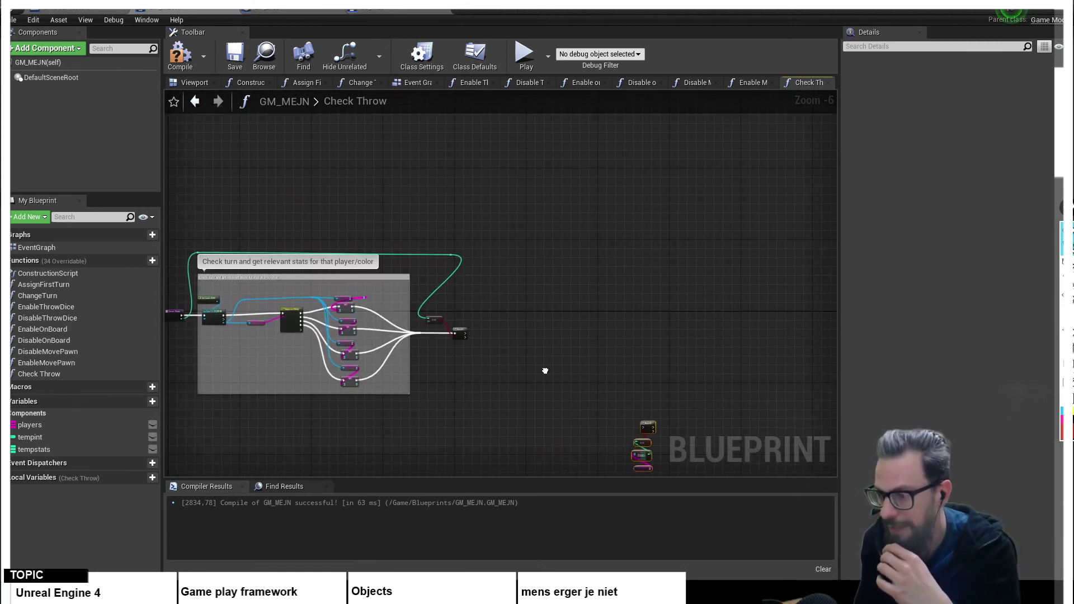
right_click_drag(547, 372, 535, 369)
scroll(533, 366, "up", 2)
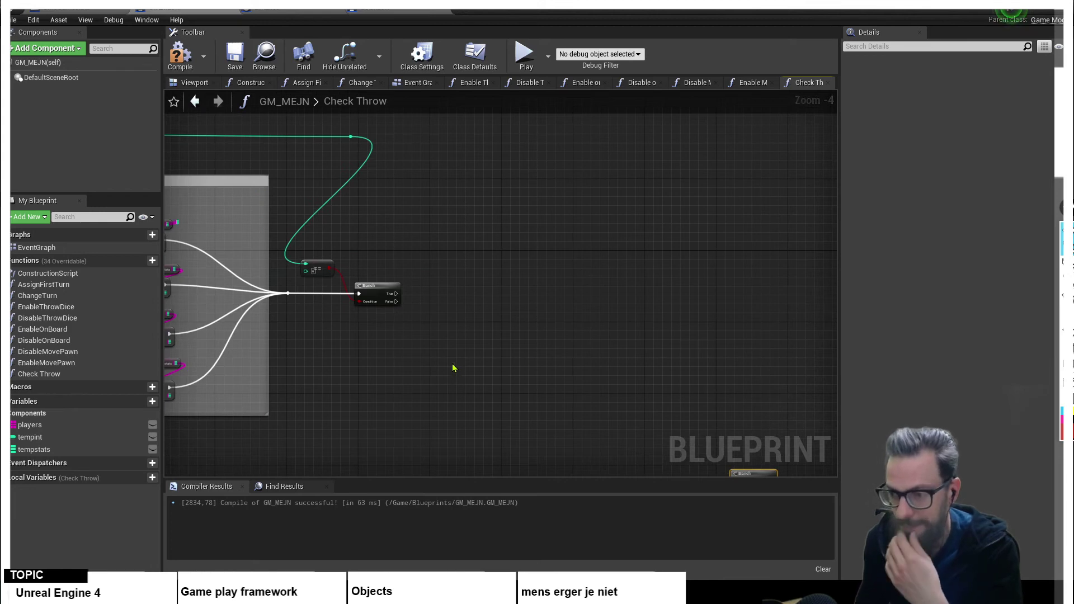
right_click_drag(456, 326, 462, 359)
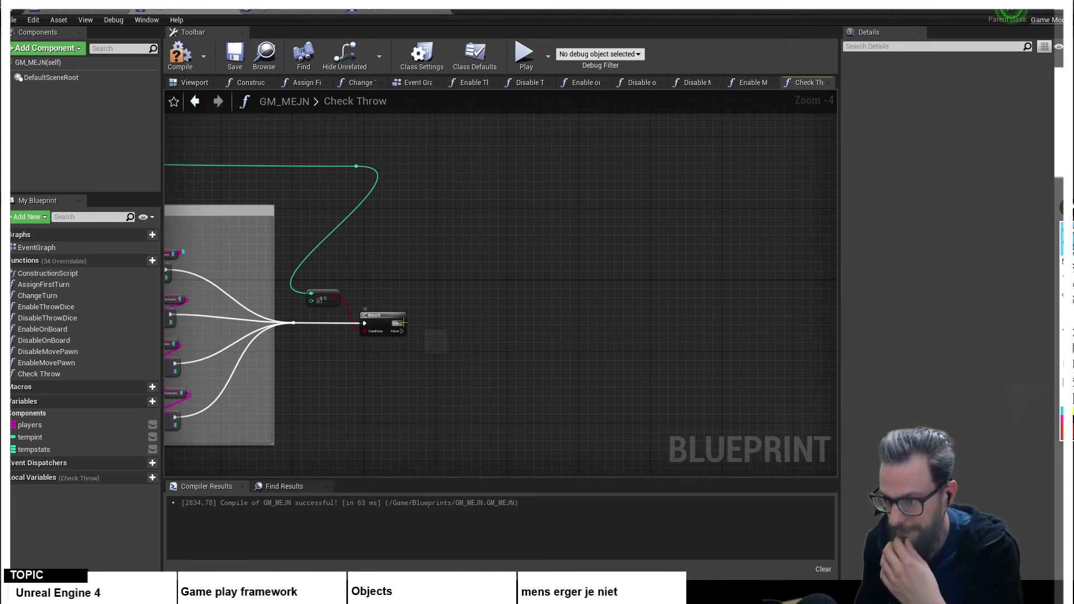
left_click_drag(401, 323, 460, 236)
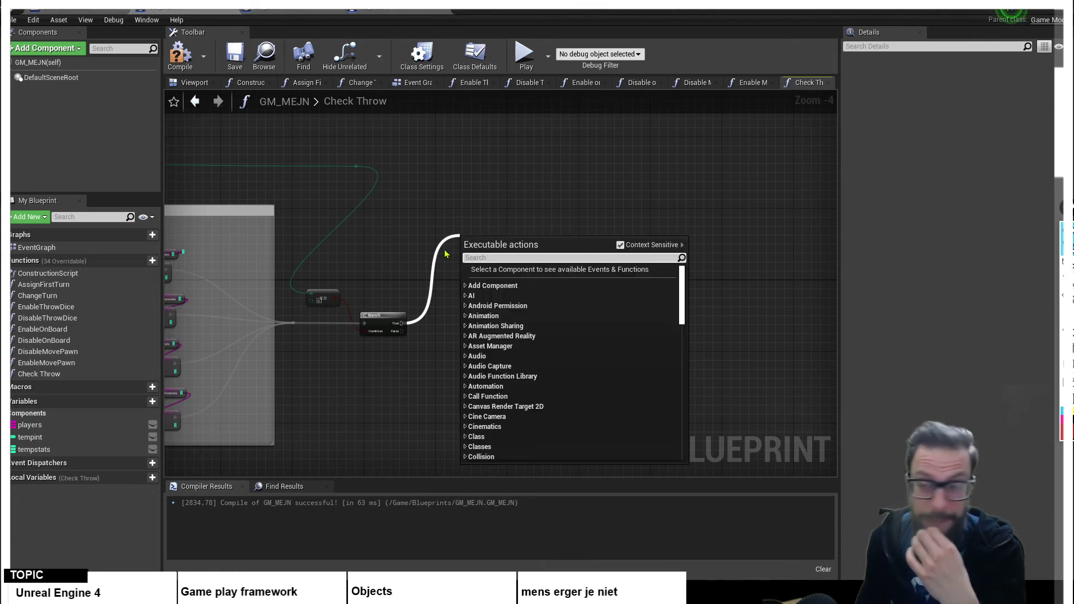
left_click(445, 205)
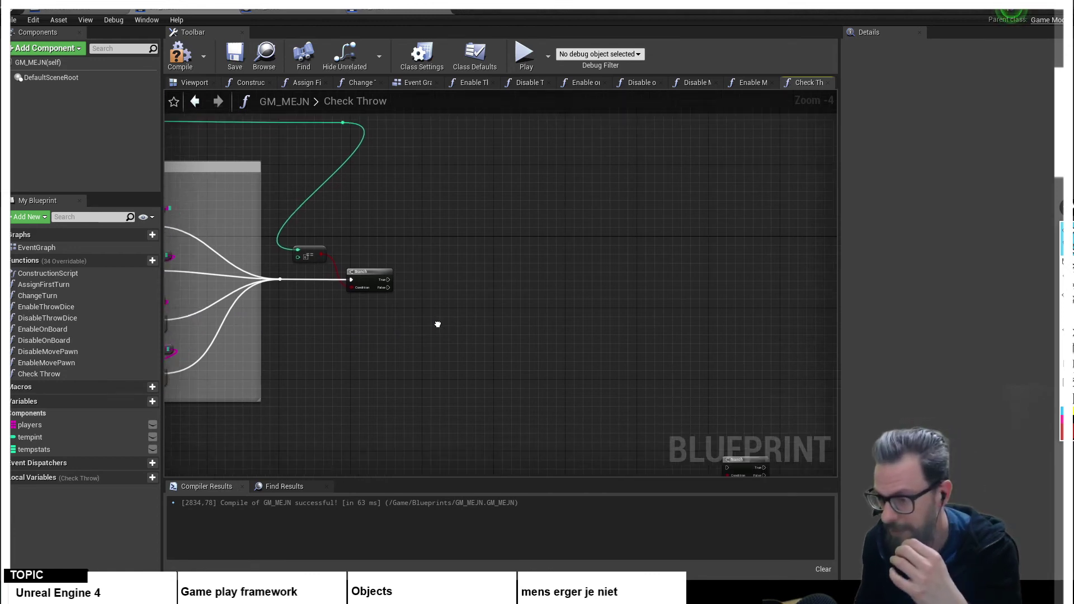
right_click_drag(440, 384, 395, 308)
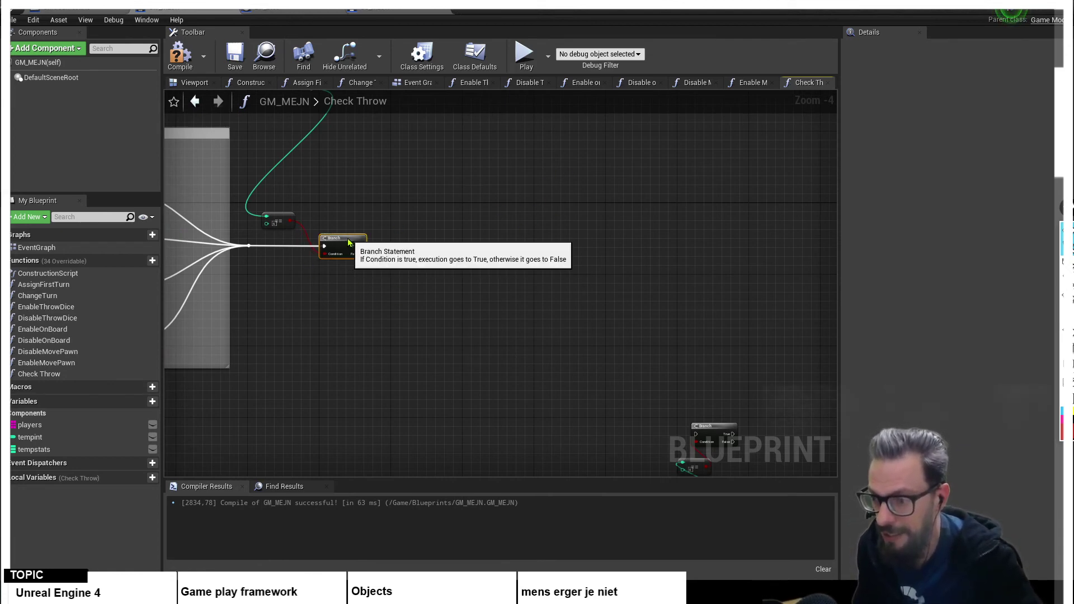
left_click_drag(342, 239, 345, 239)
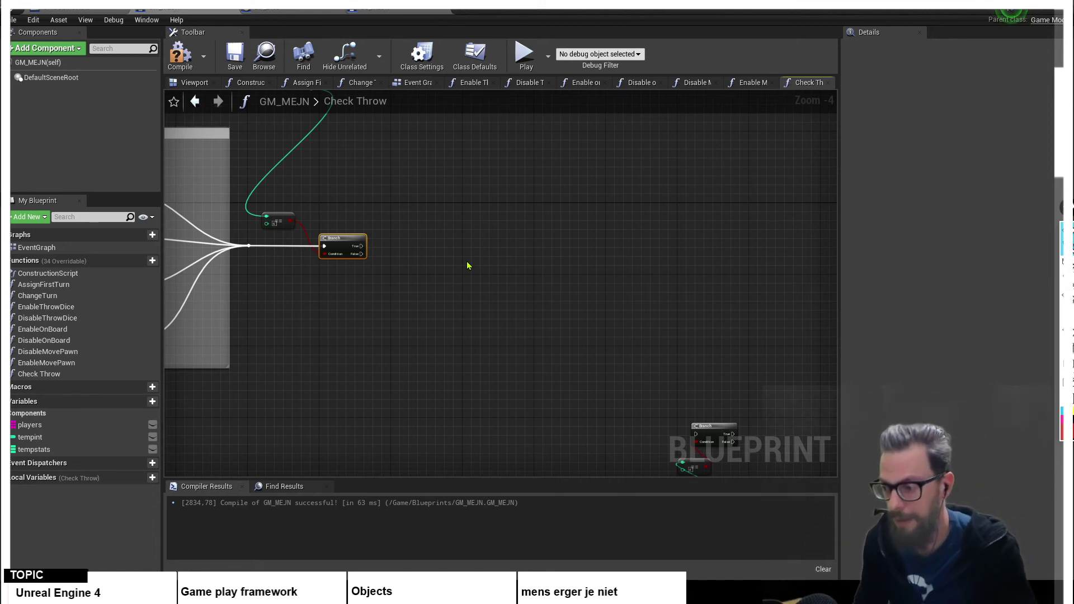
- Bring the spare Branch, FIND and tempstats group up beside the first Branch
right_click_drag(543, 333, 534, 288)
left_click_drag(660, 324, 755, 259)
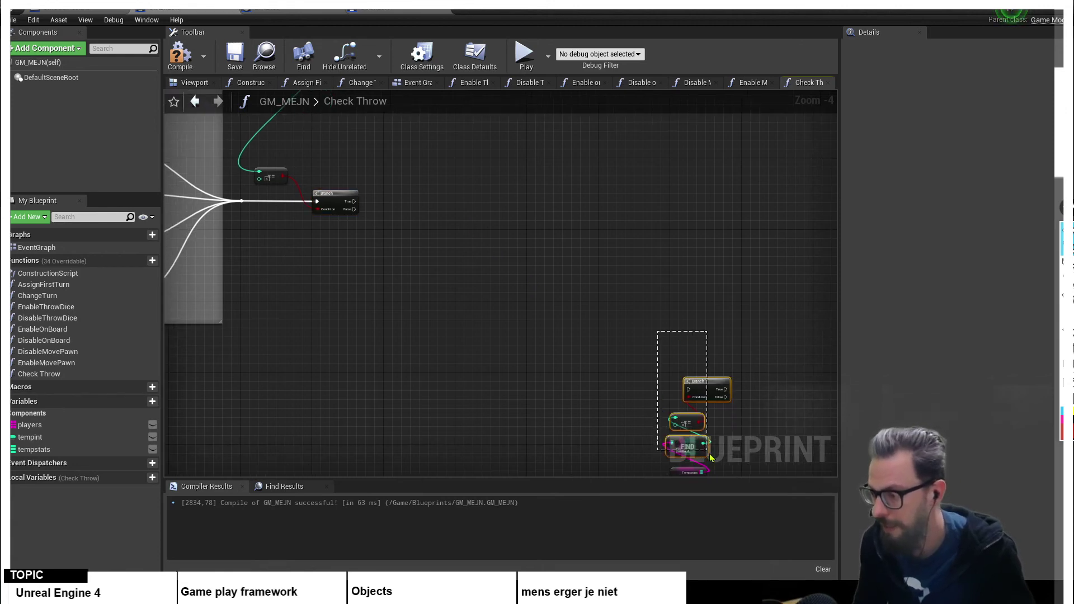
mouse_move(576, 259)
right_mouse_down()
mouse_move(555, 331)
mouse_move(597, 446)
right_mouse_up()
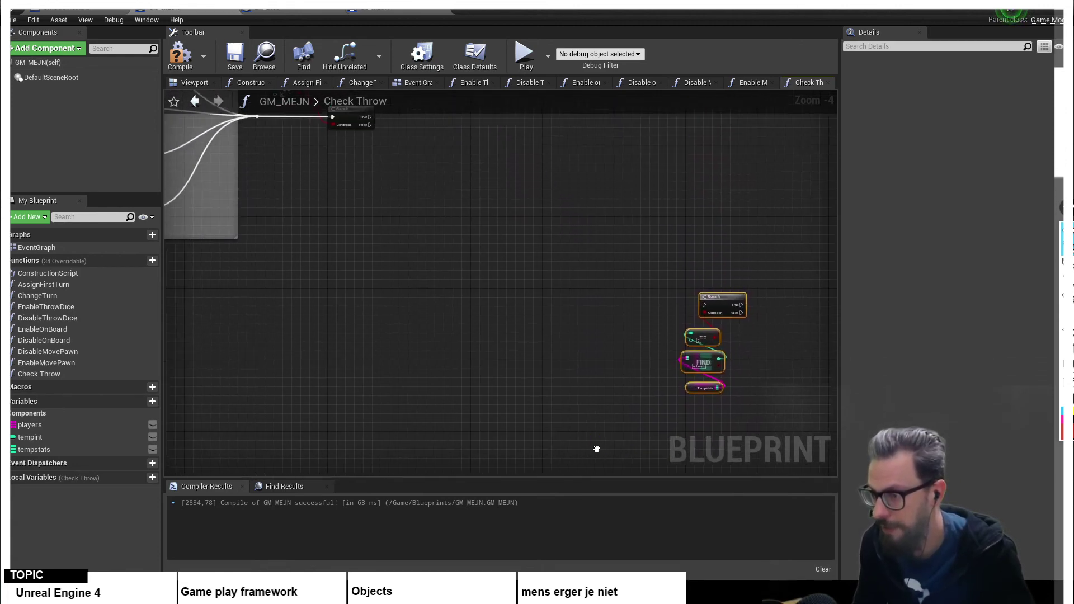
left_click_drag(691, 316, 462, 224)
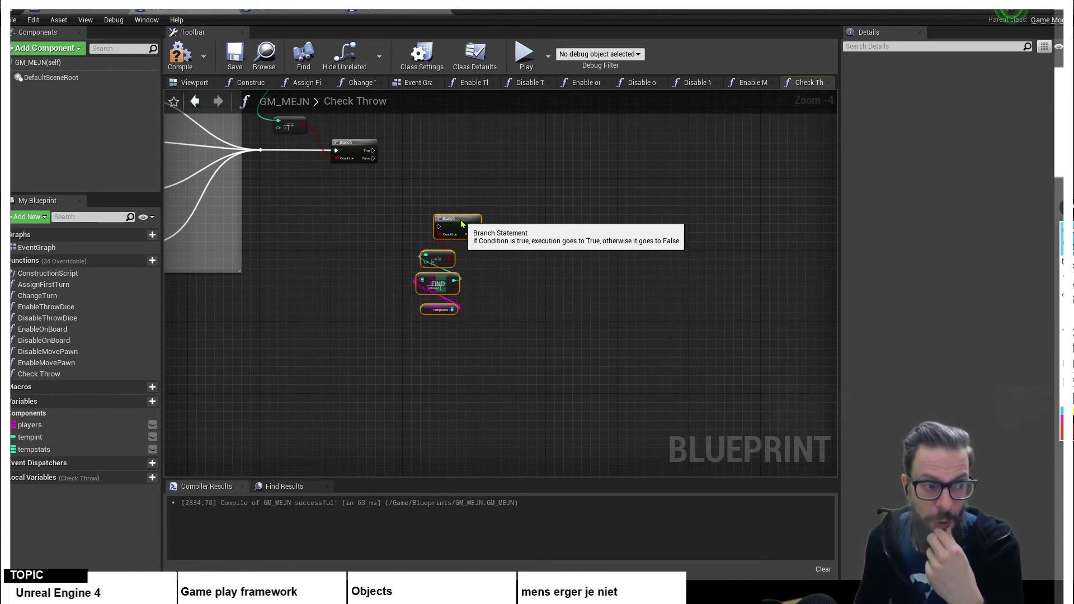
left_click_drag(461, 224, 424, 205)
right_click(450, 242)
key("Escape")
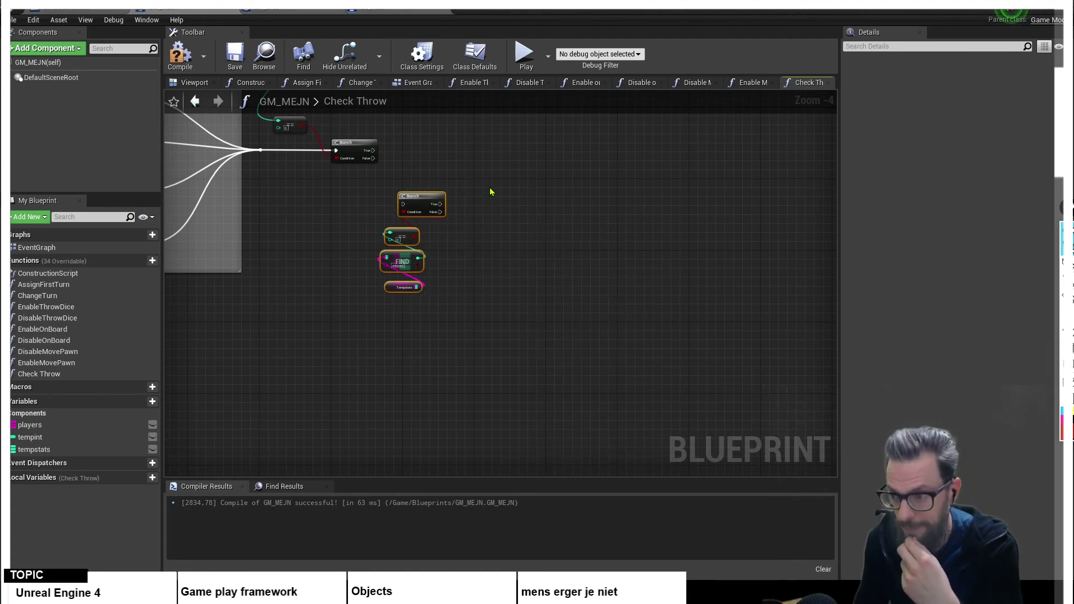
left_click(490, 192)
scroll(484, 227, "up", 1)
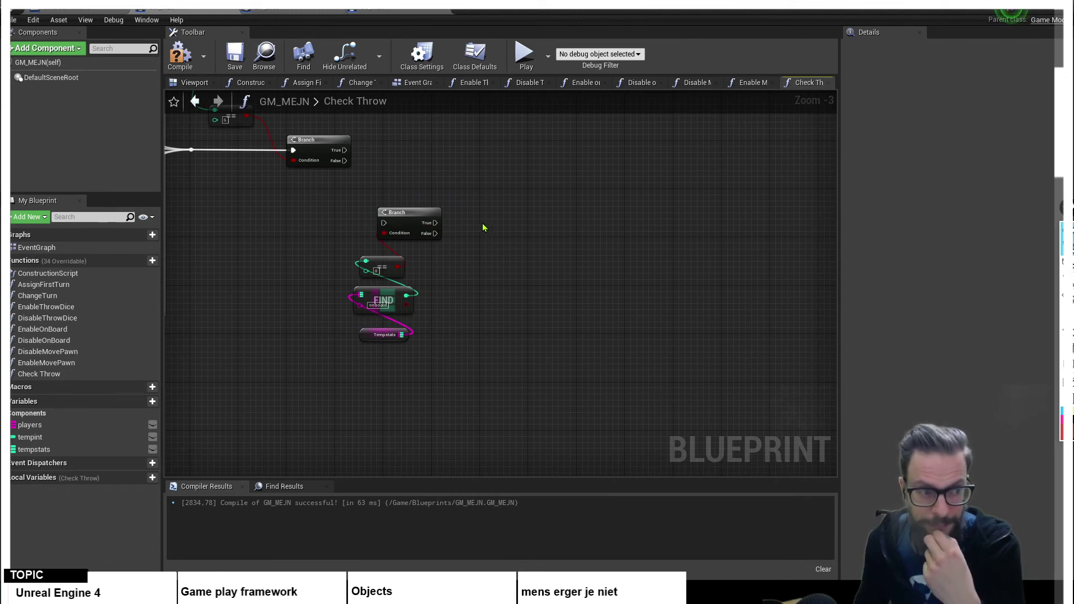
right_click_drag(489, 243, 481, 247)
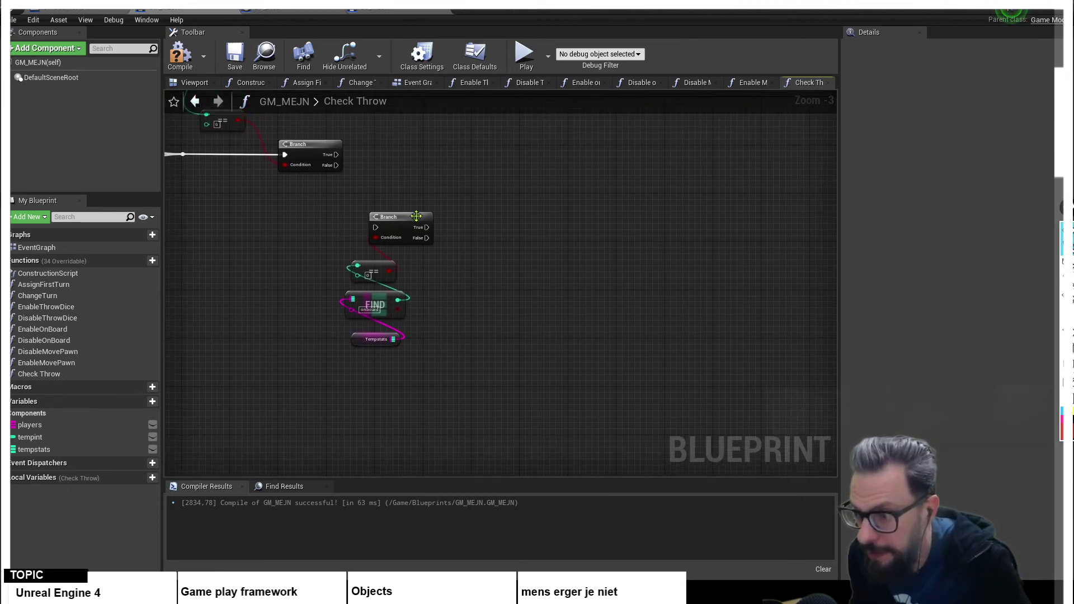
- Wire the first Branch's False output into the second Branch
mouse_move(397, 219)
left_mouse_down()
mouse_move(396, 200)
mouse_move(415, 213)
left_mouse_up()
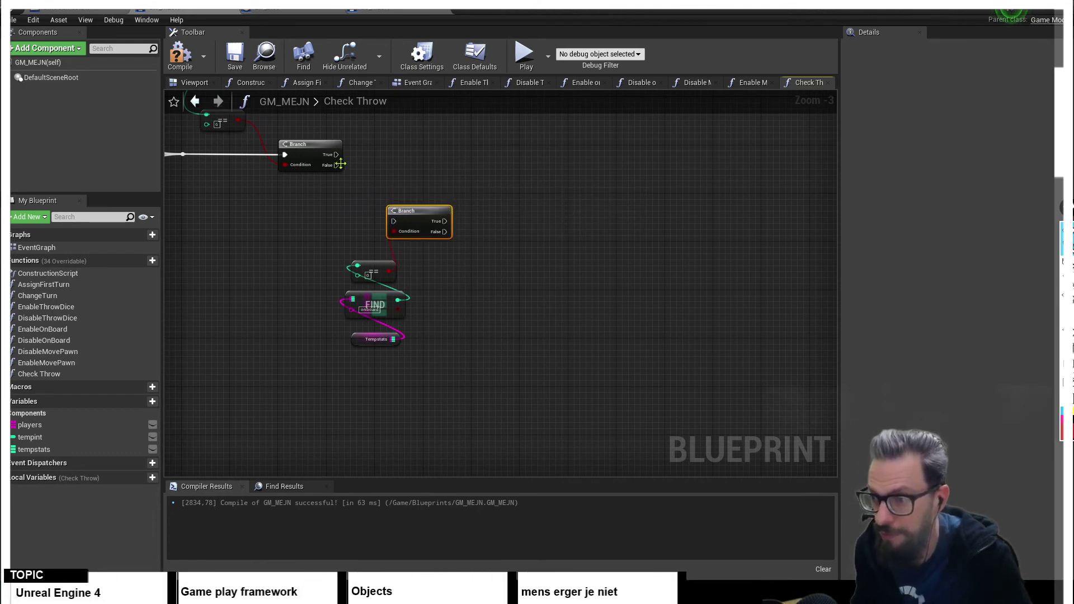
left_click_drag(340, 164, 394, 222)
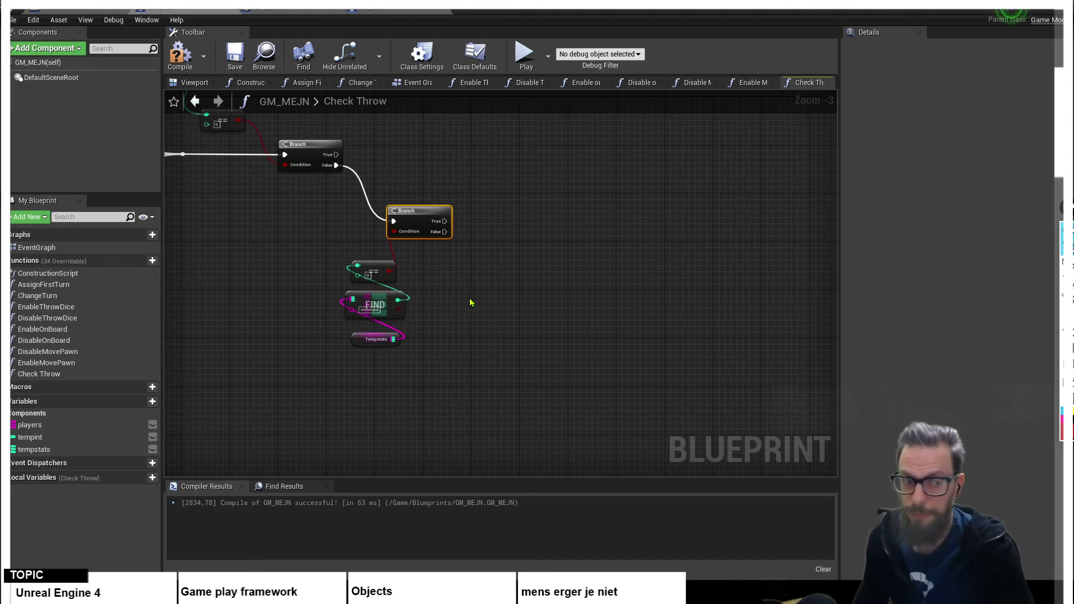
right_click_drag(462, 284, 418, 263)
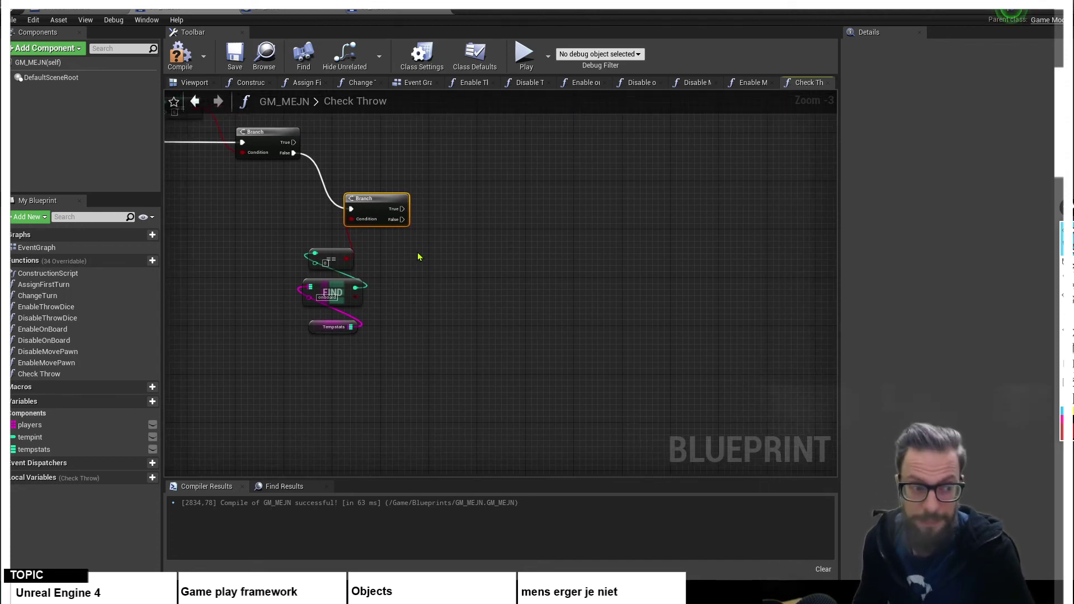
- Replace the old compare node with a '>' test on FIND's value feeding the Branch Condition
left_click(329, 259)
key("Delete")
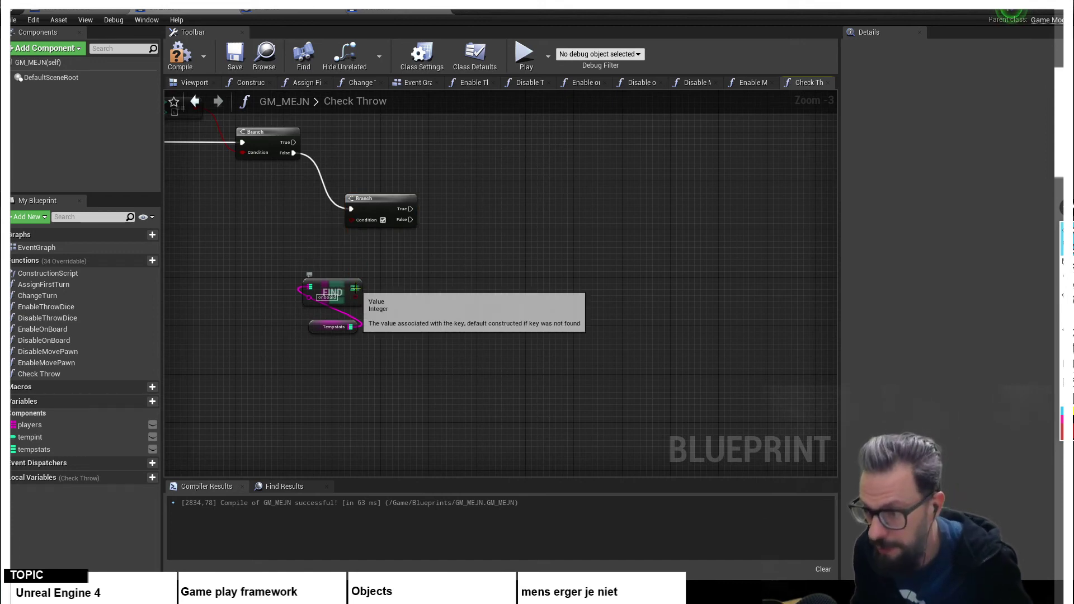
left_click_drag(354, 288, 313, 260)
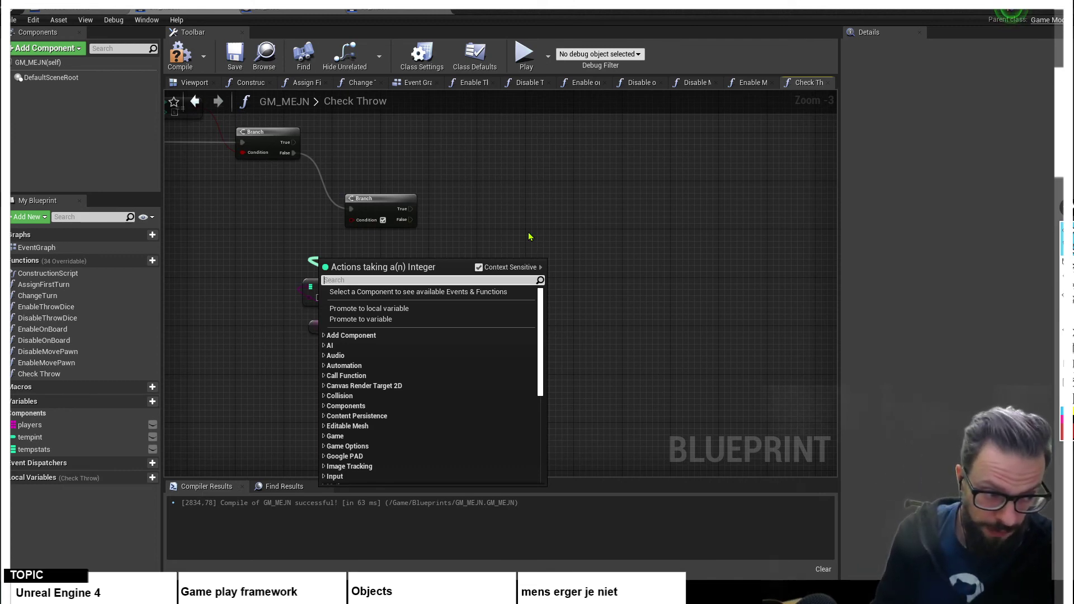
type(">")
key("Return")
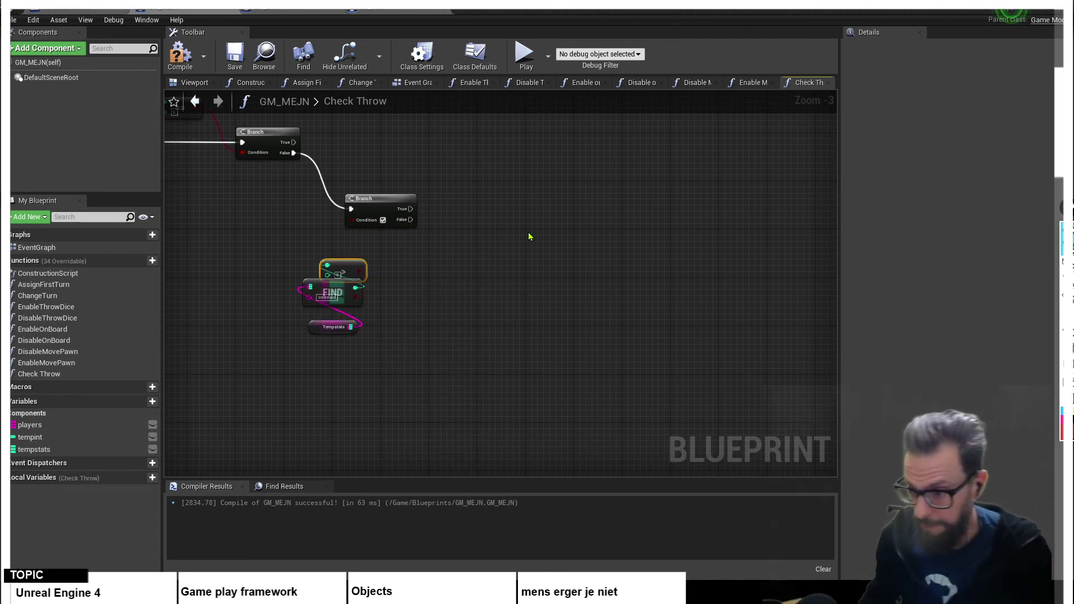
mouse_move(348, 267)
left_mouse_down()
mouse_move(335, 249)
mouse_move(348, 226)
left_mouse_up()
left_click_drag(351, 225, 494, 206)
- Add an Enable Move Pawn call on the second Branch's True path
type("e")
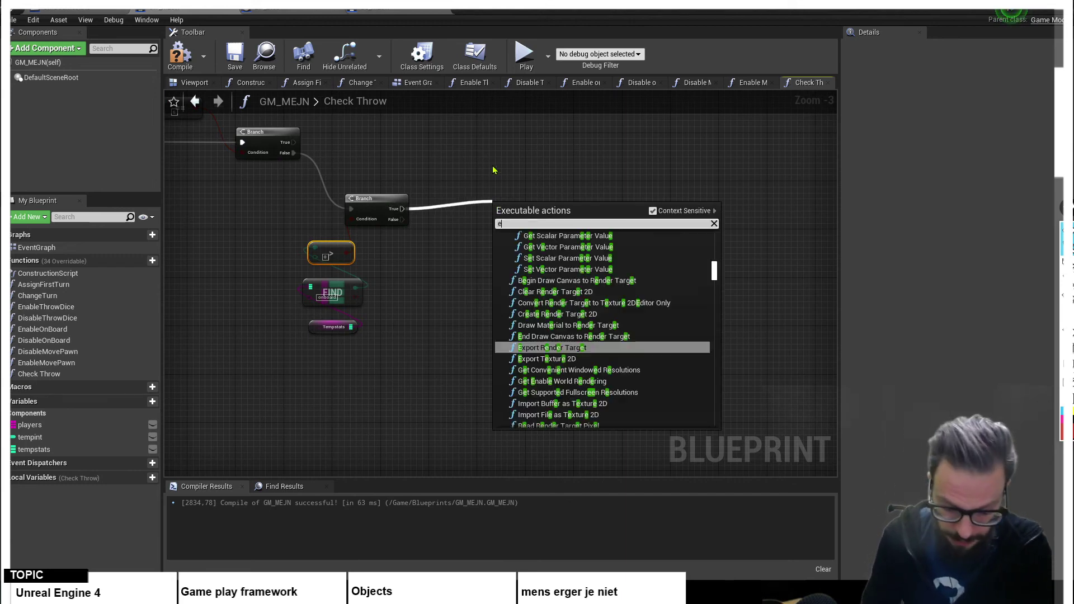
type("nable mo")
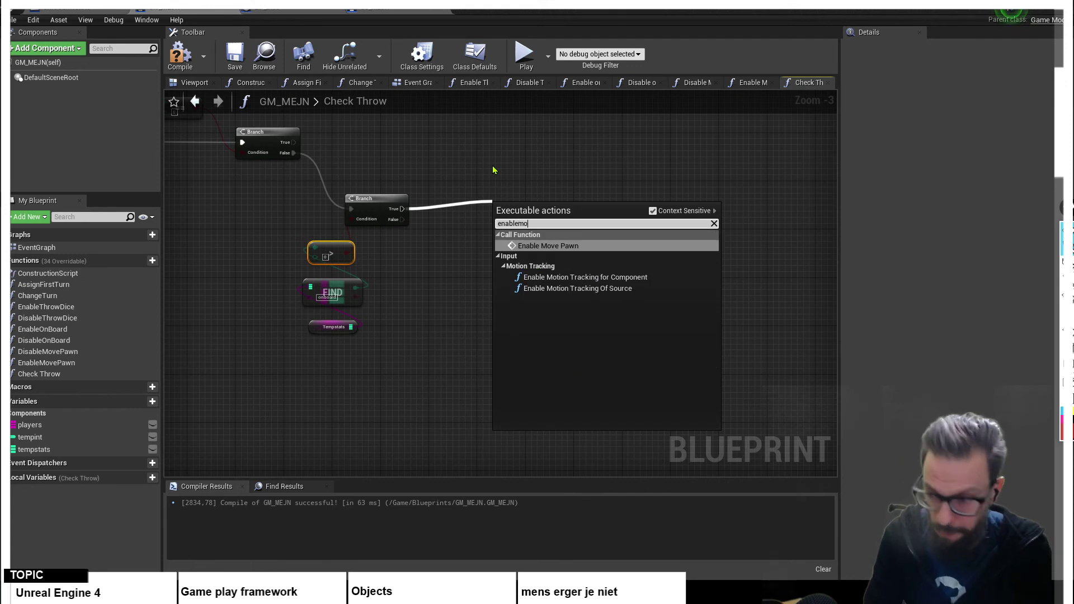
key("Return")
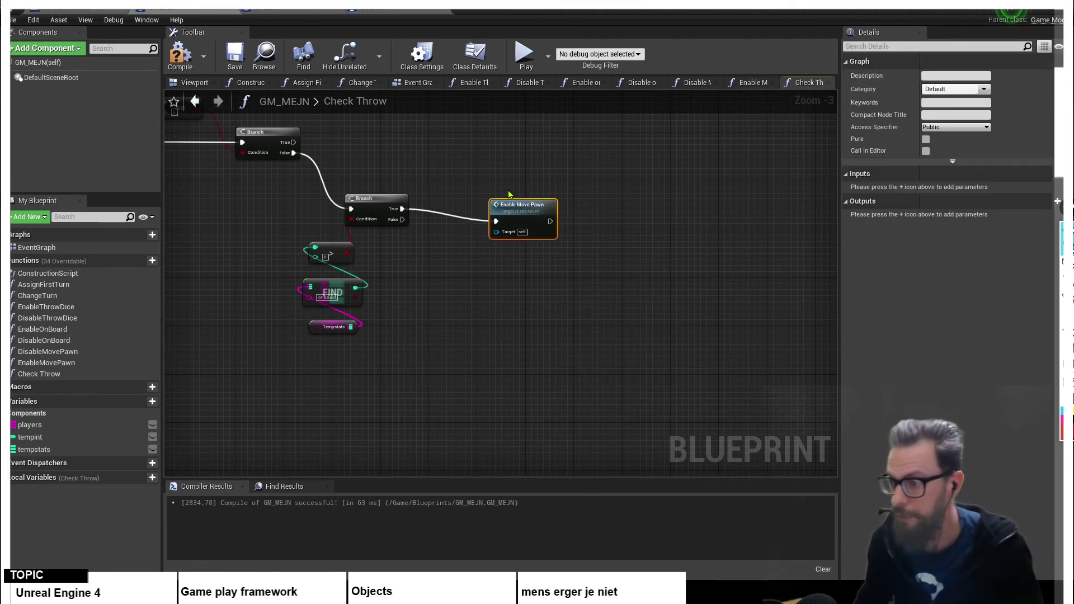
left_click_drag(523, 205, 511, 194)
left_click(570, 271)
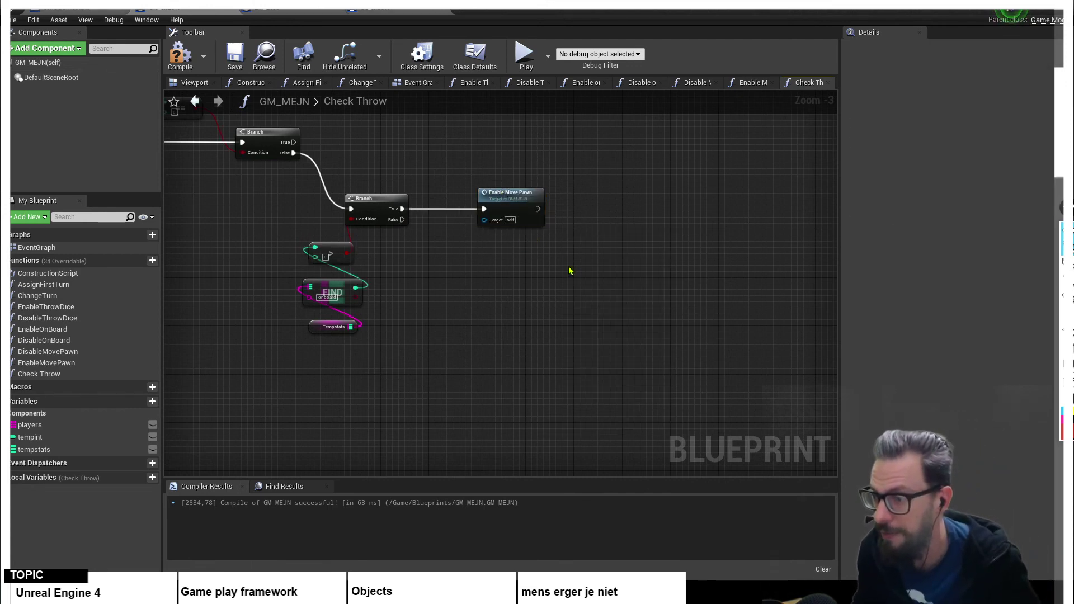
- Add a Change Turn call on the second Branch's False path
left_click_drag(401, 221, 468, 282)
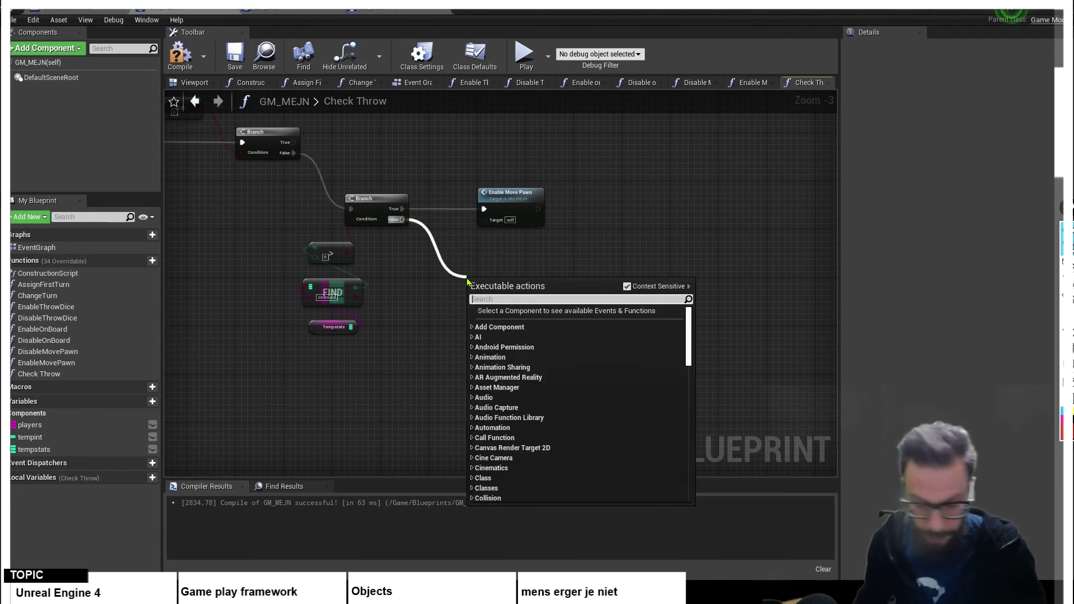
type("changetur")
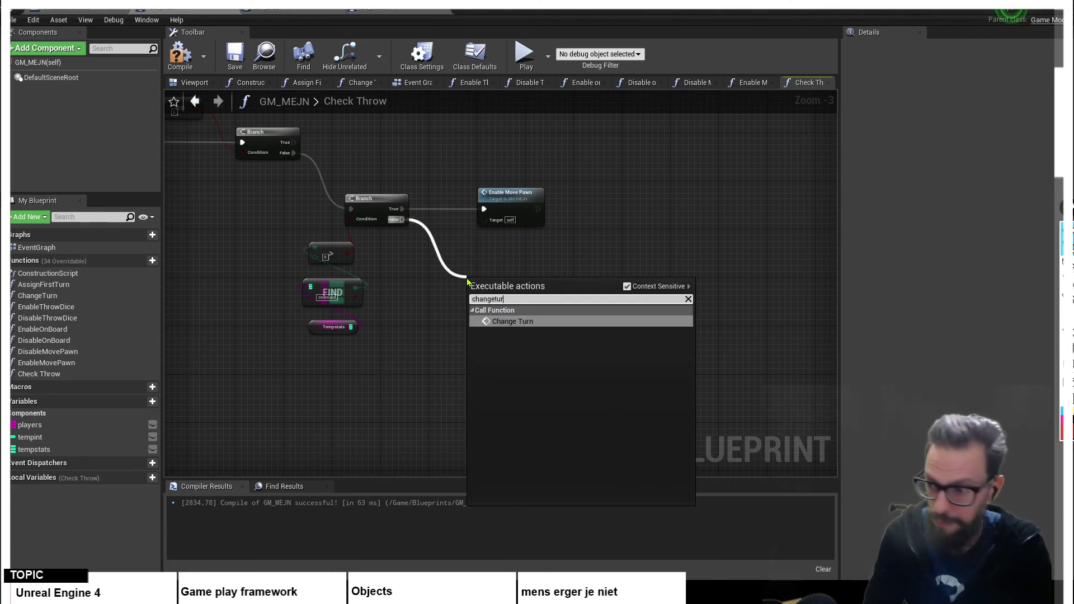
key("Return")
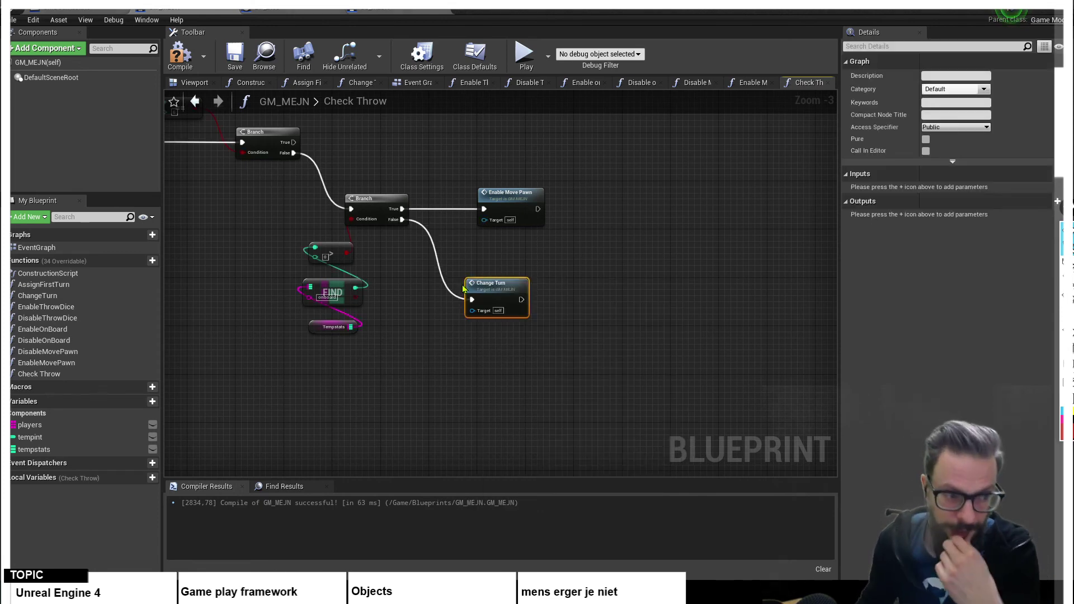
left_click_drag(496, 290, 514, 278)
left_click(591, 336)
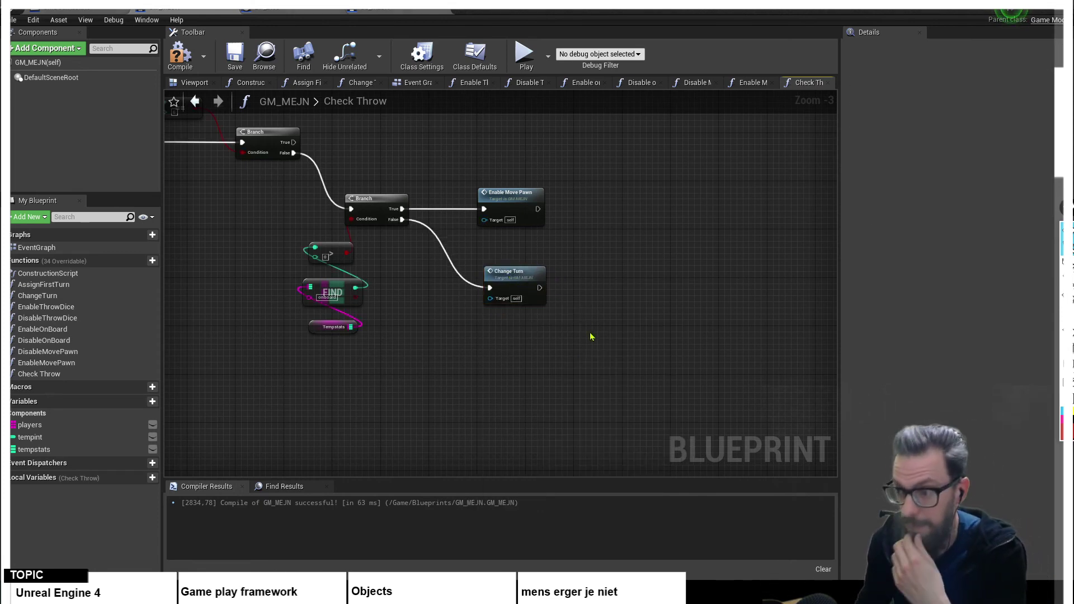
- Select the comparison, FIND and Tempstats nodes together
right_click_drag(453, 347, 457, 387)
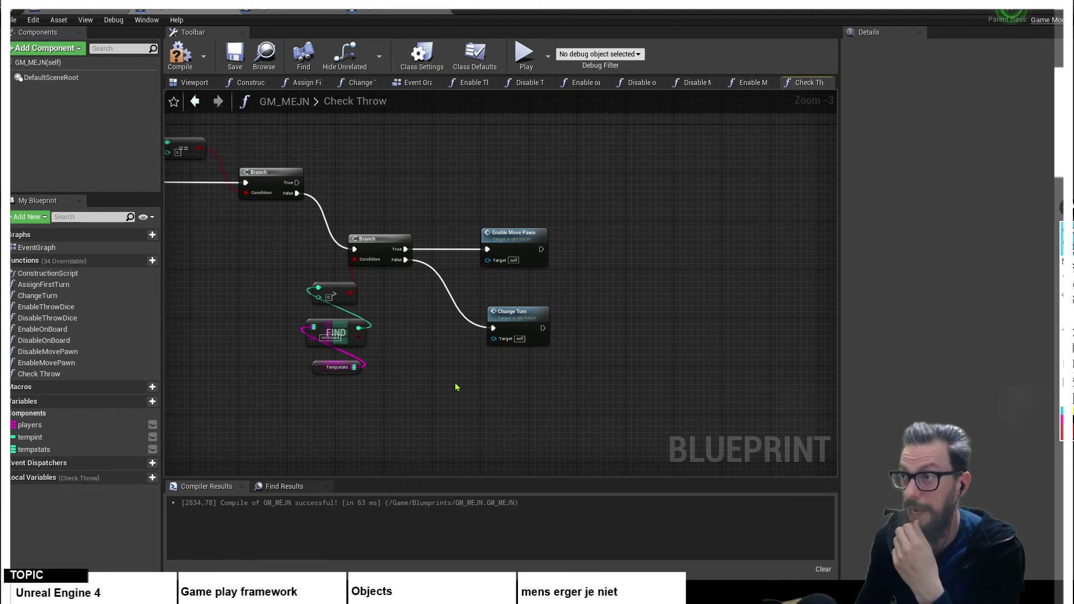
right_click_drag(384, 348, 438, 385)
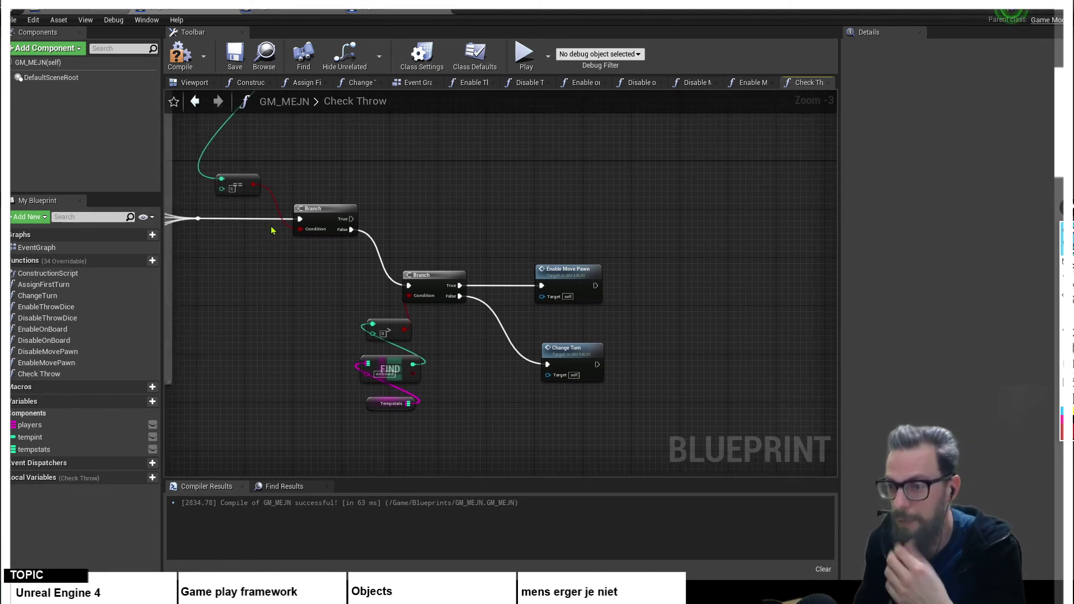
left_click(237, 186)
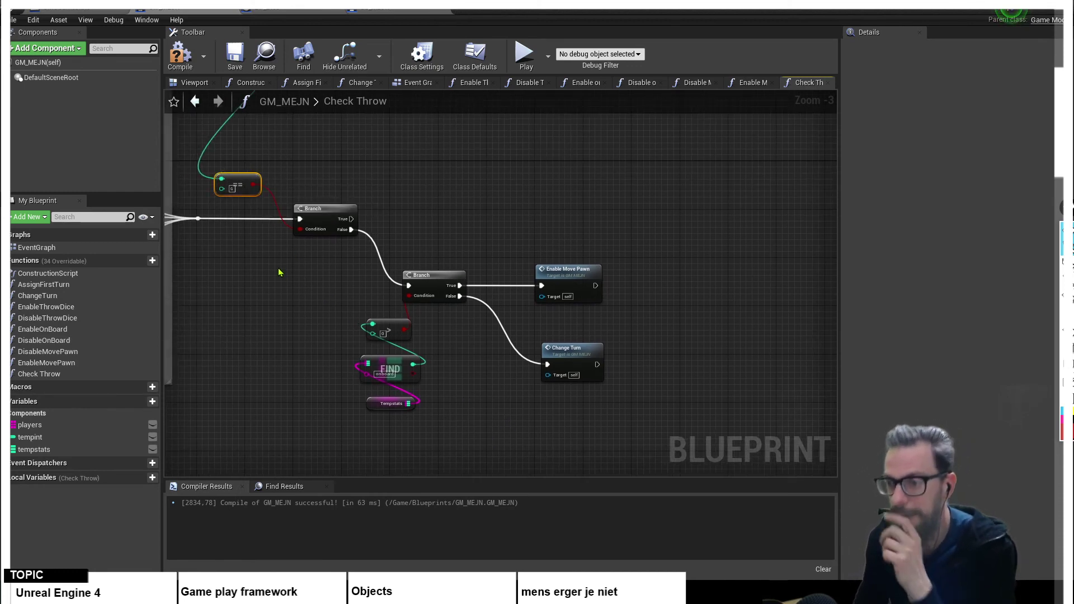
right_click_drag(279, 290, 294, 339)
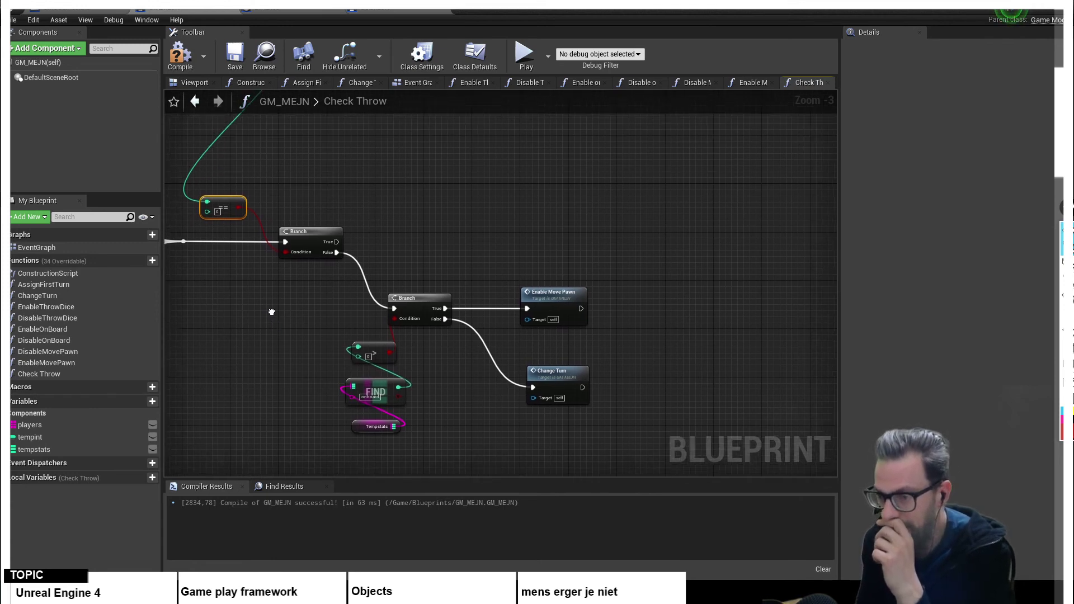
right_click_drag(401, 241, 382, 272)
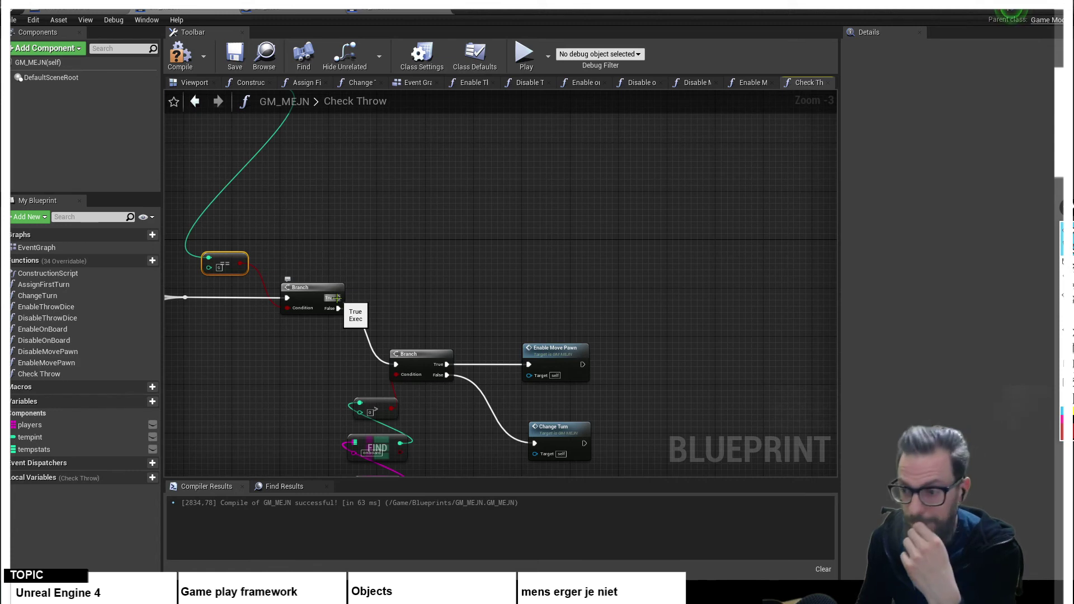
left_click_drag(336, 298, 399, 203)
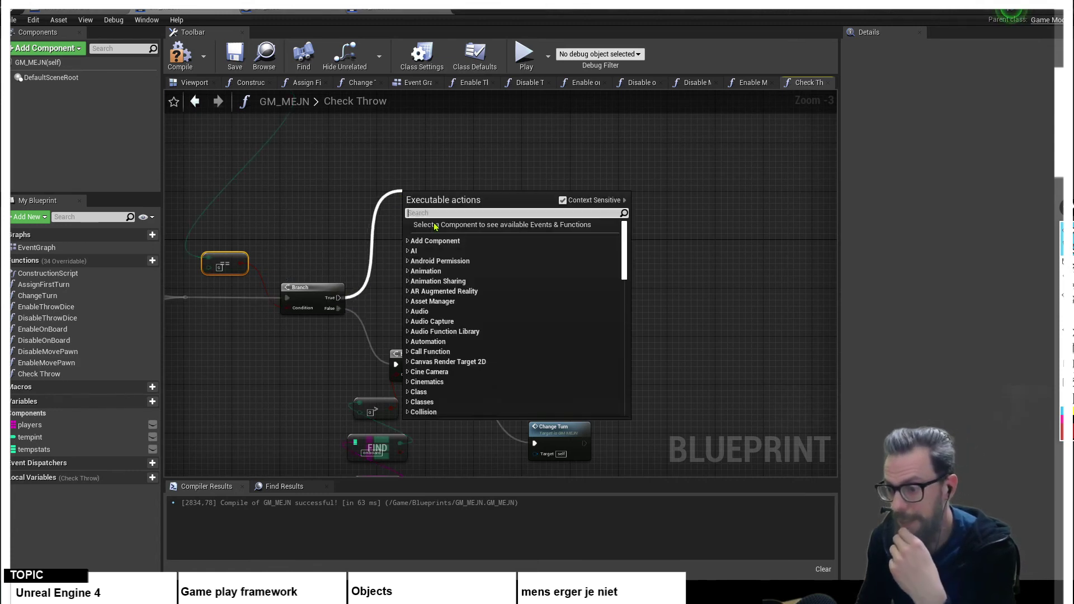
left_click(521, 164)
right_click_drag(634, 305, 649, 213)
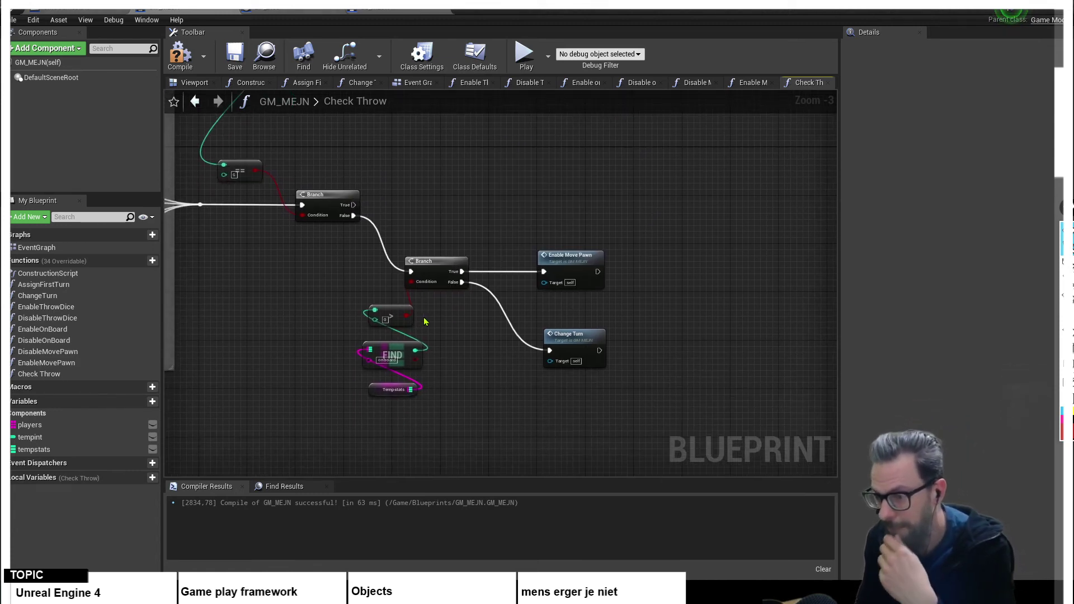
left_click_drag(359, 295, 417, 410)
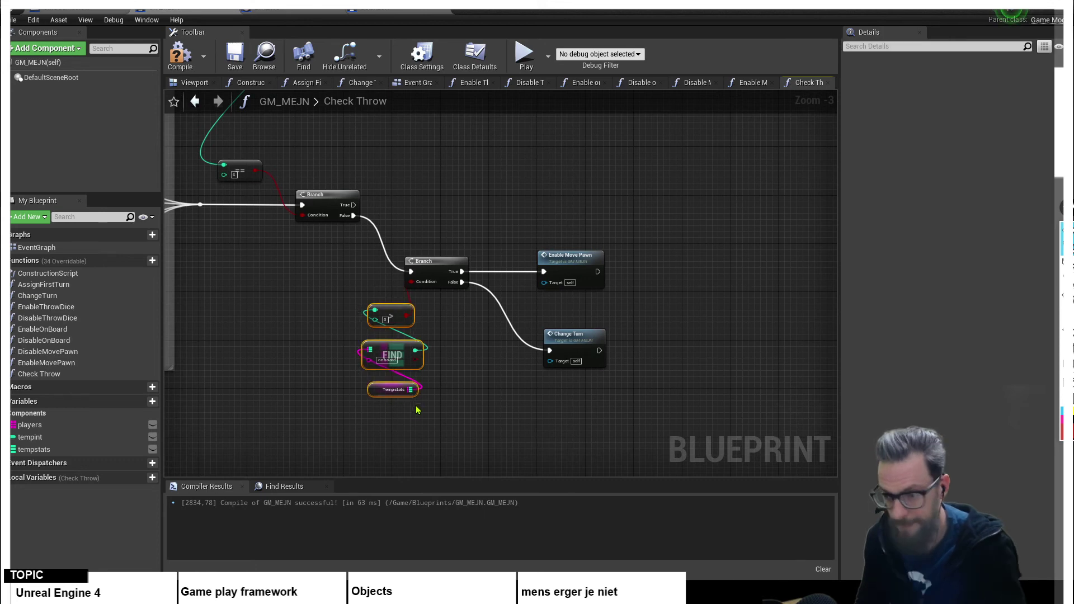
- Duplicate the Tempstats, FIND and greater-than nodes and lift the copies above the first Branch
key("ctrl+c")
key("ctrl+v")
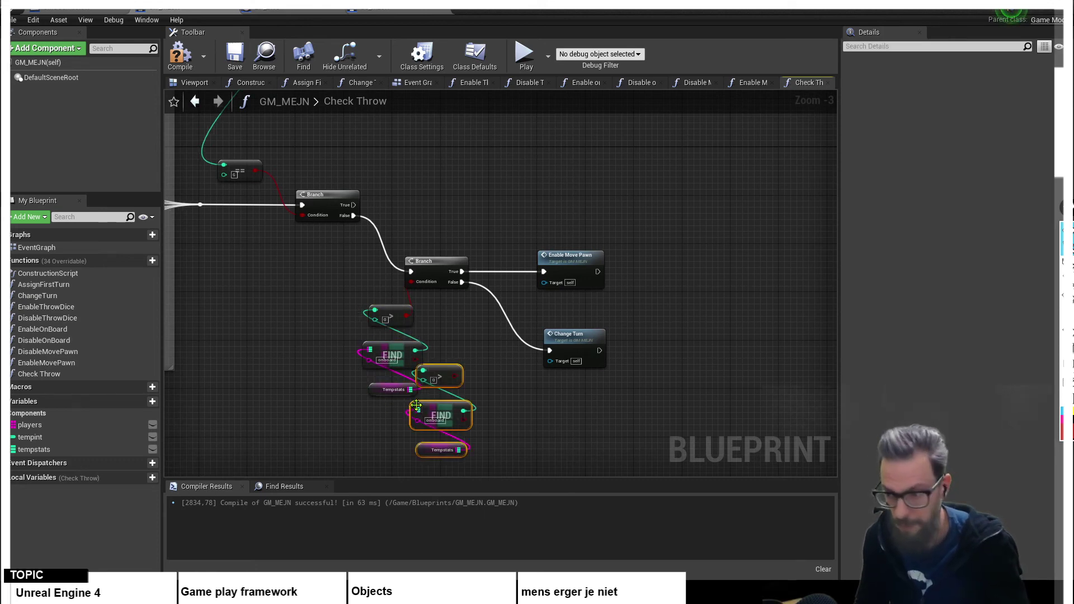
left_click_drag(447, 370, 490, 147)
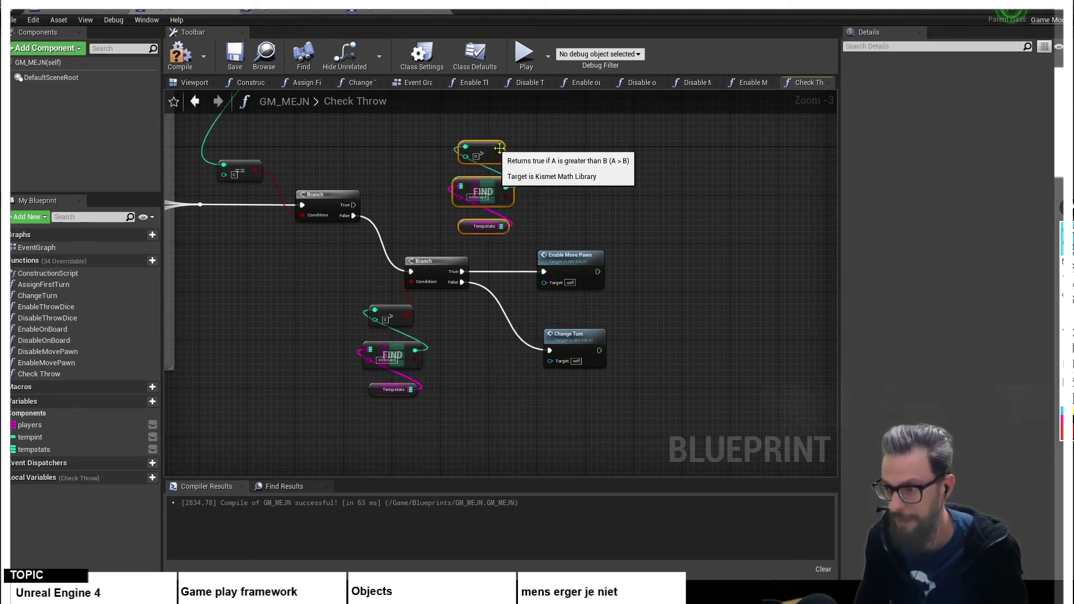
right_click_drag(582, 162, 574, 321)
left_click_drag(473, 307, 497, 145)
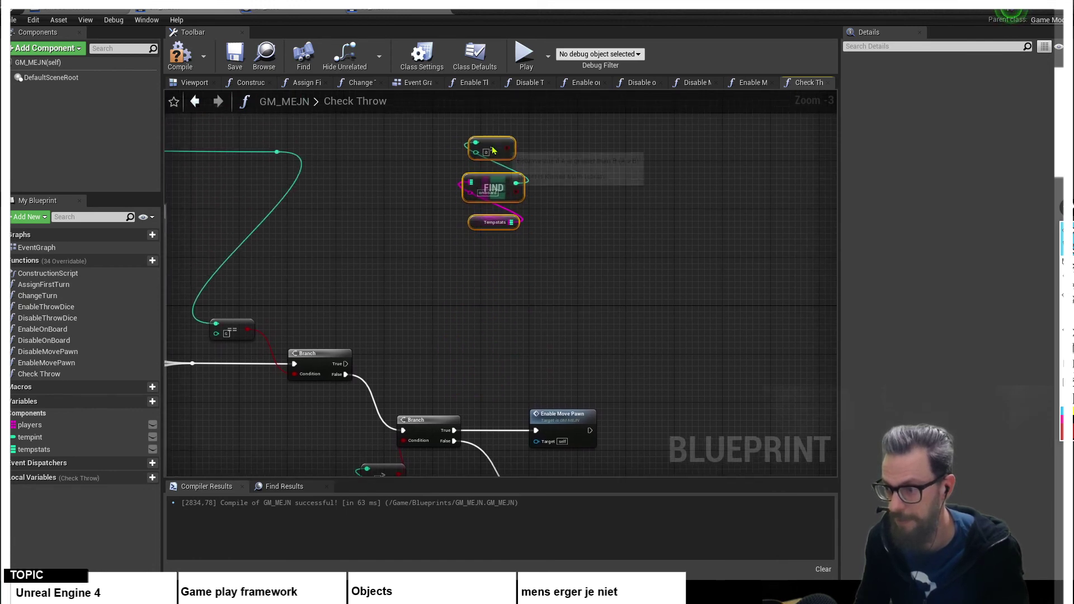
left_click(390, 188)
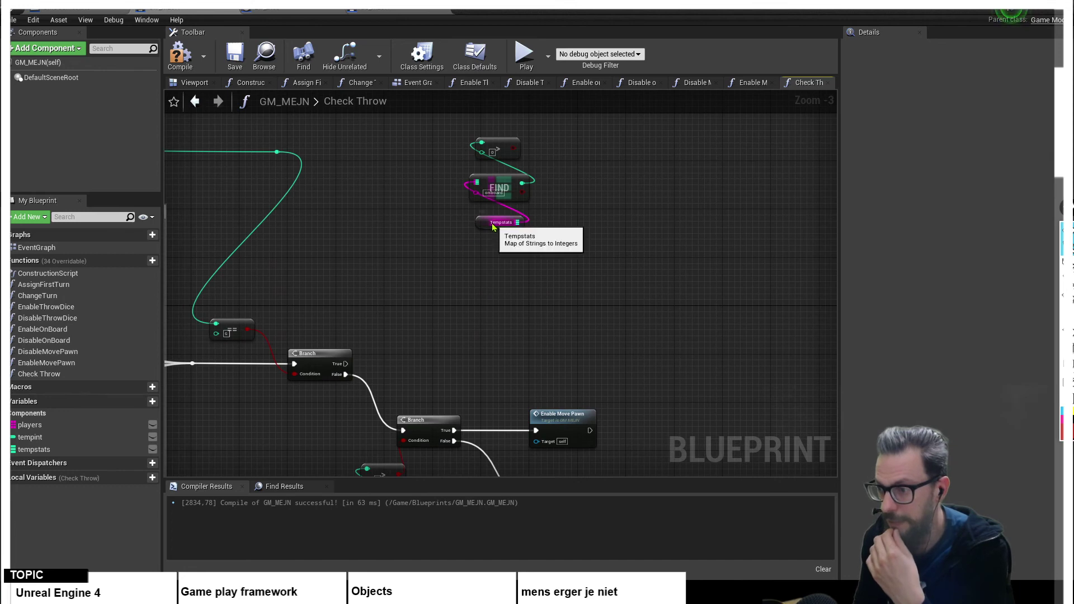
- Stack the copies vertically: Tempstats on top, then FIND, then the greater-than check
mouse_move(499, 223)
left_mouse_down()
mouse_move(451, 156)
mouse_move(545, 223)
left_mouse_up()
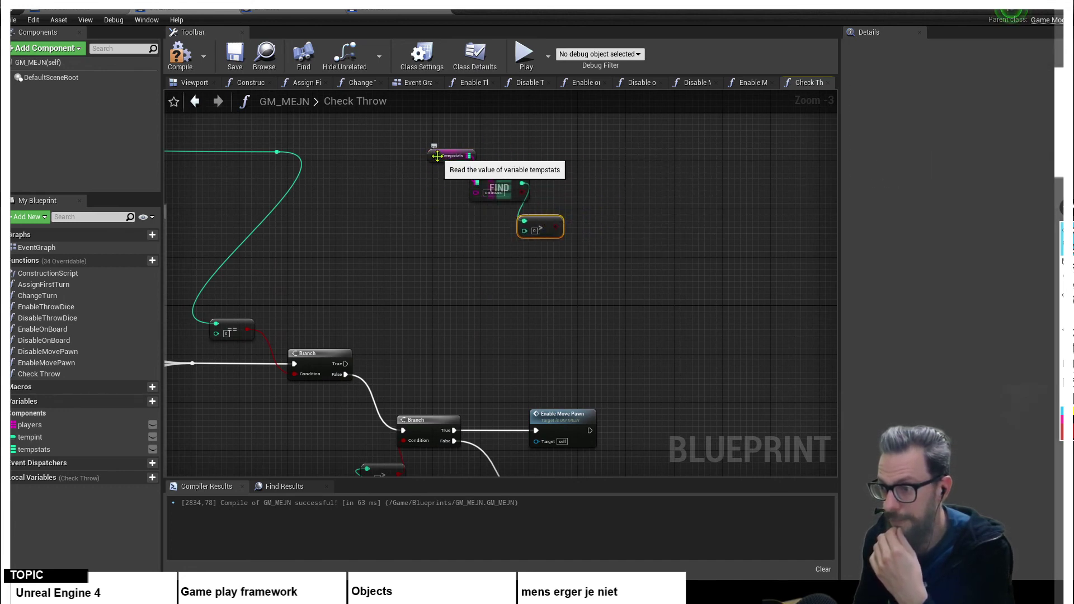
left_click_drag(447, 162, 489, 162)
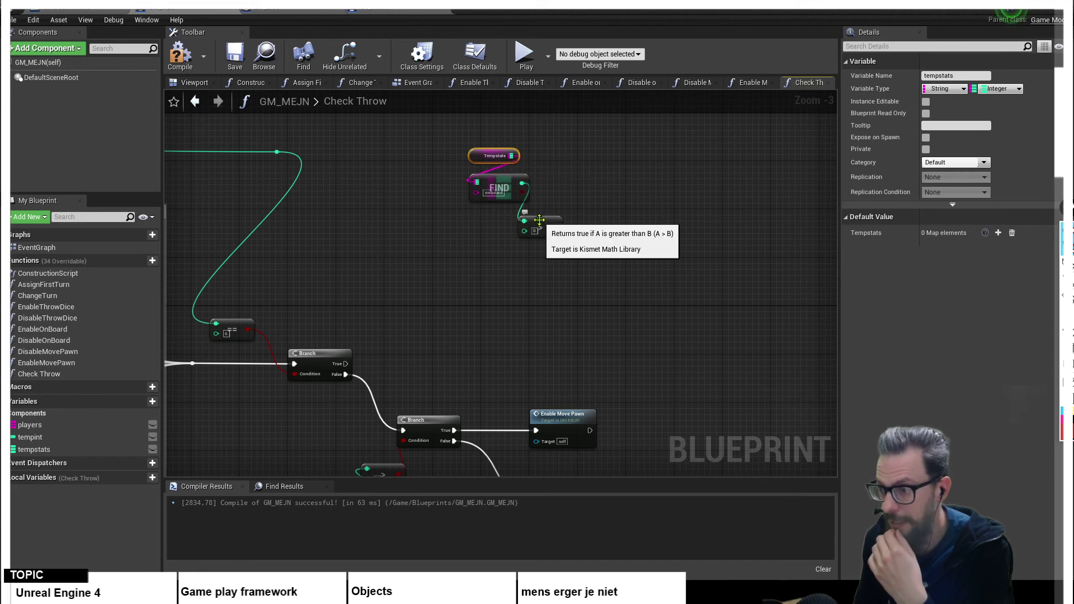
left_click_drag(544, 219, 500, 213)
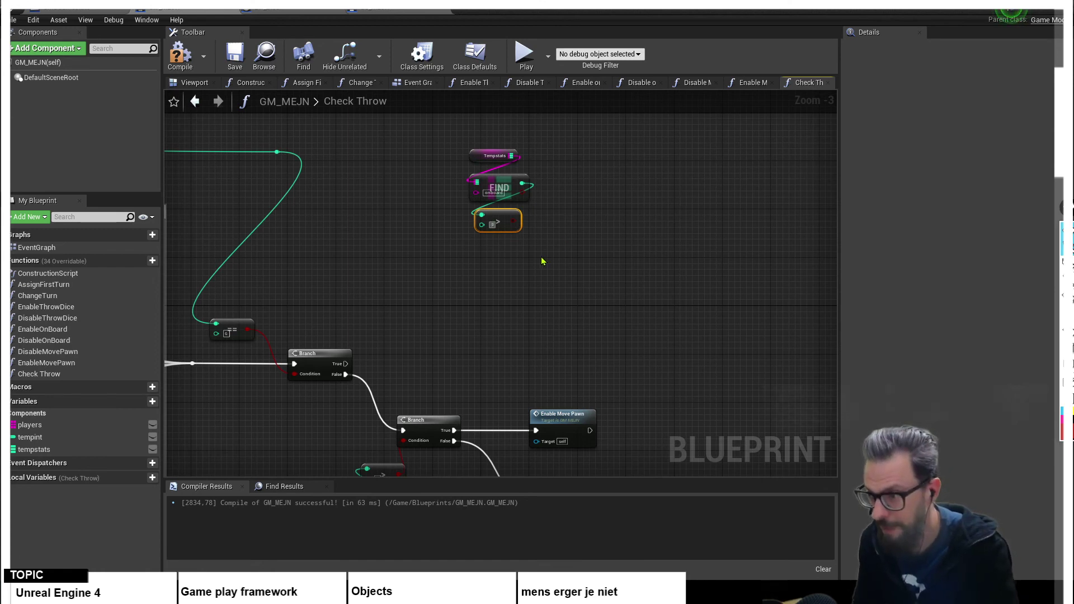
left_click(495, 211)
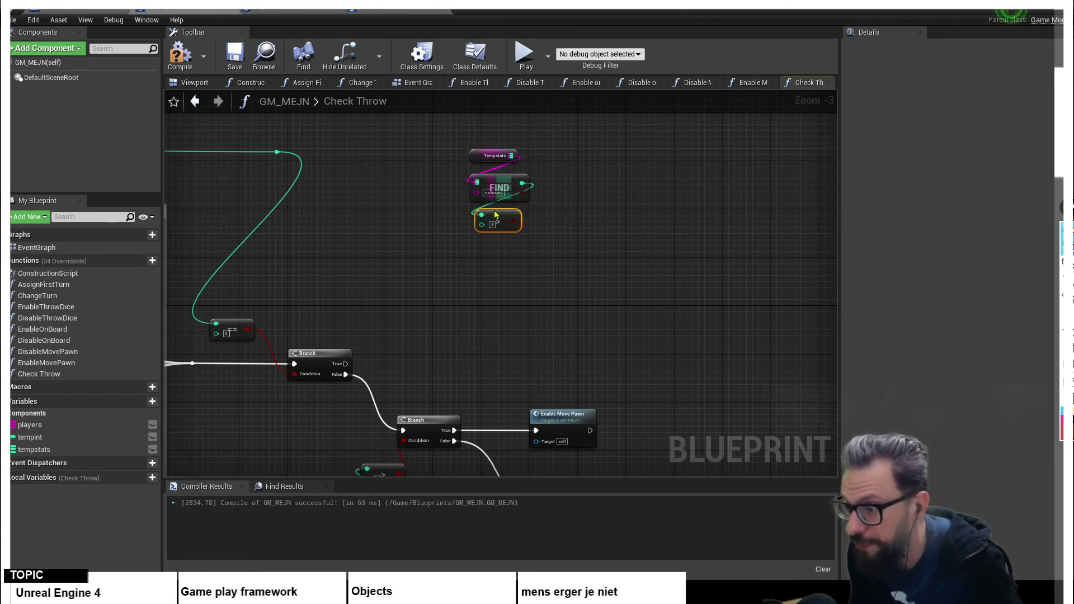
mouse_move(463, 137)
left_mouse_down()
mouse_move(533, 235)
mouse_move(494, 193)
left_mouse_up()
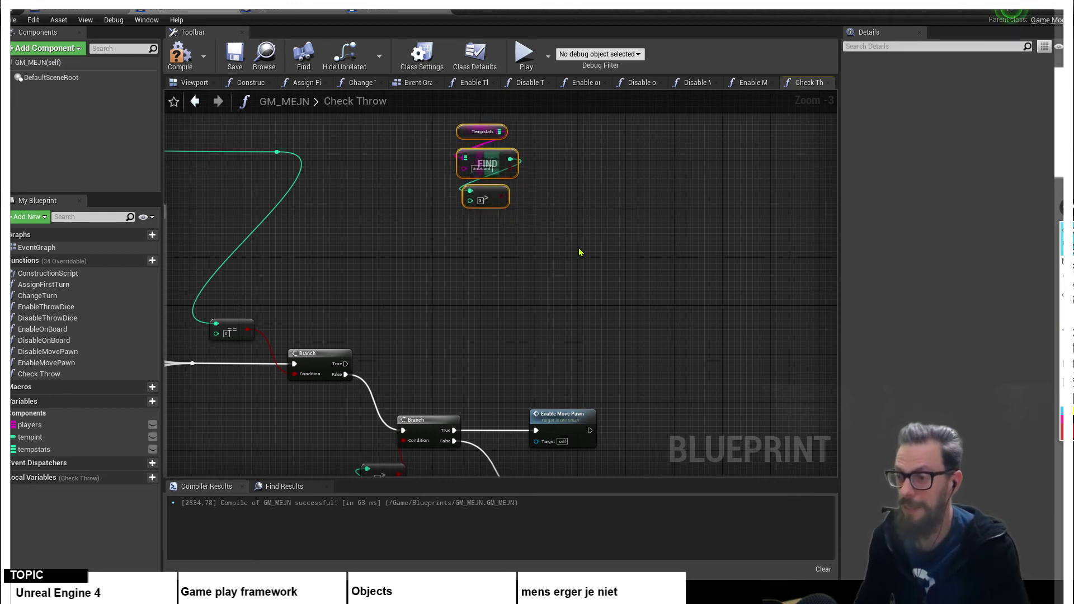
left_click_drag(493, 207, 475, 213)
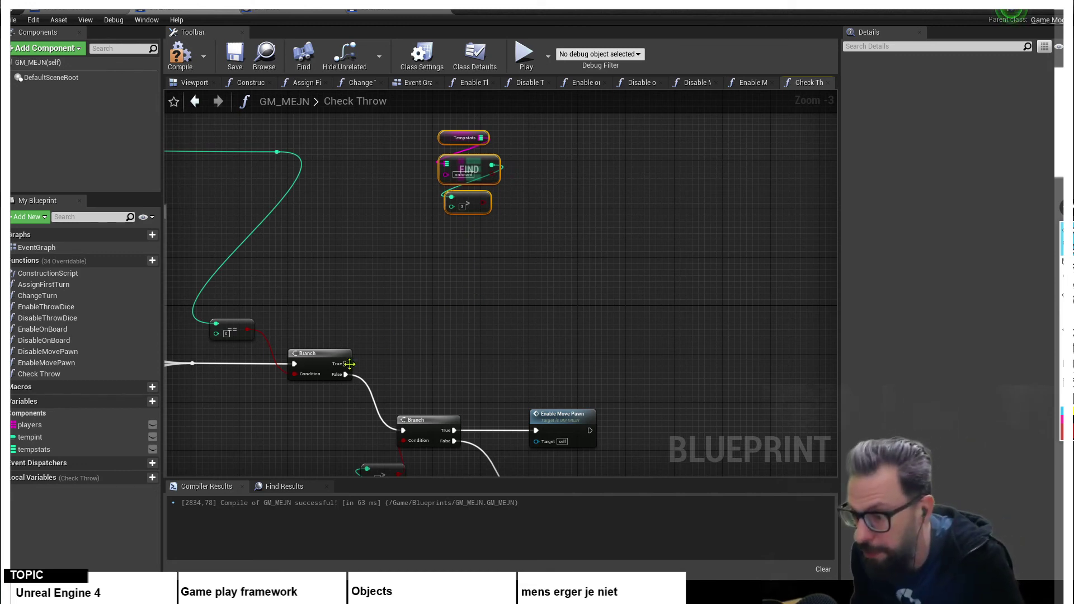
- Add a new Branch on the first Branch's True path, driven by the copied greater-than result
left_click_drag(346, 363, 463, 268)
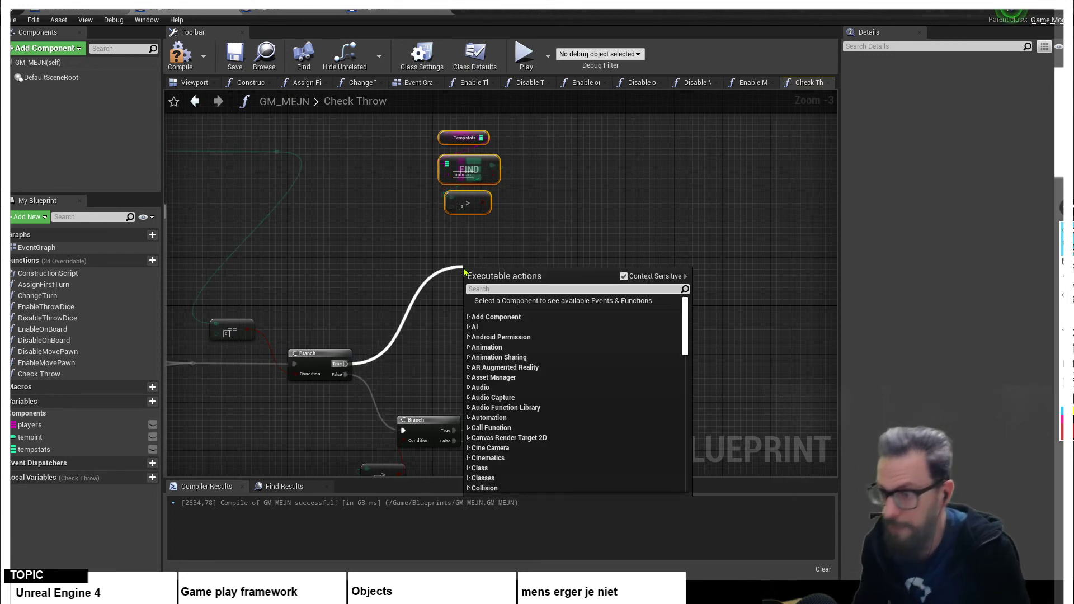
type("branch")
key("Return")
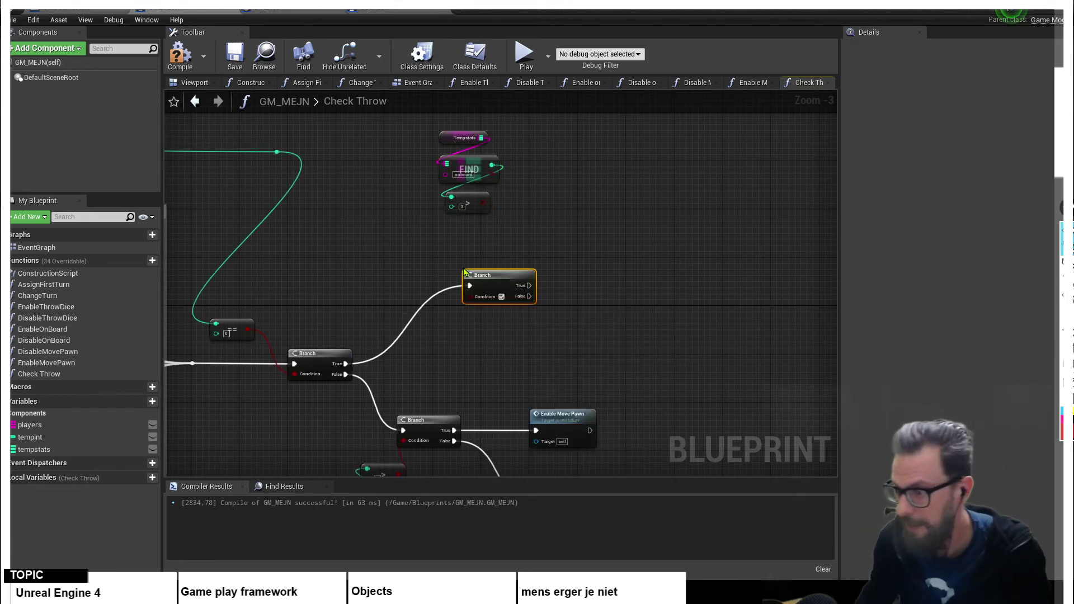
mouse_move(484, 203)
left_mouse_down()
mouse_move(472, 301)
mouse_move(531, 241)
left_mouse_up()
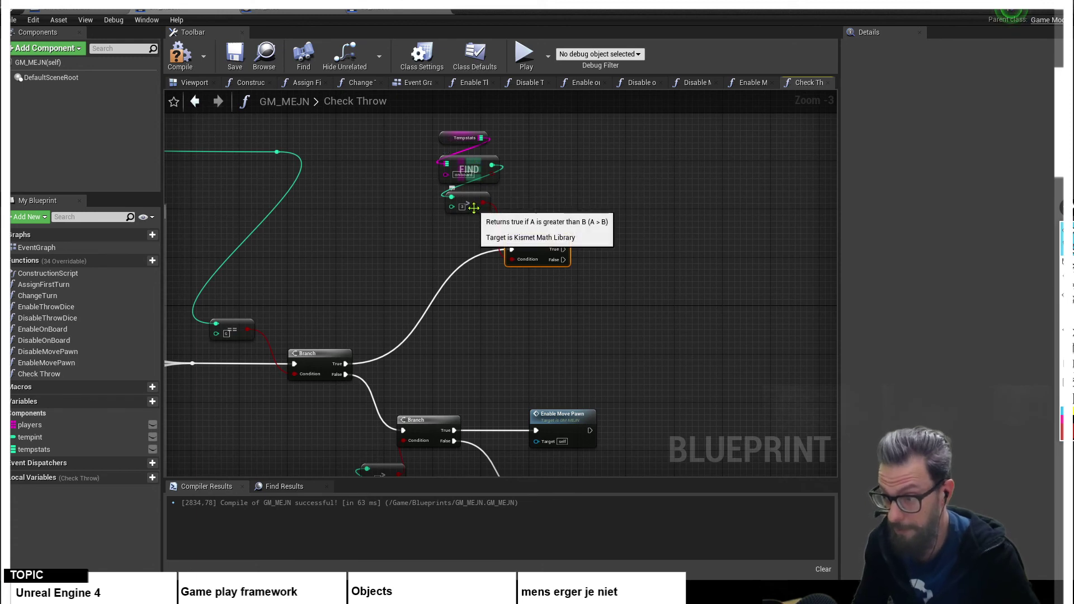
- Call Enable Move Pawn from the new Branch's True output and recentre the graph
left_click_drag(528, 239, 603, 157)
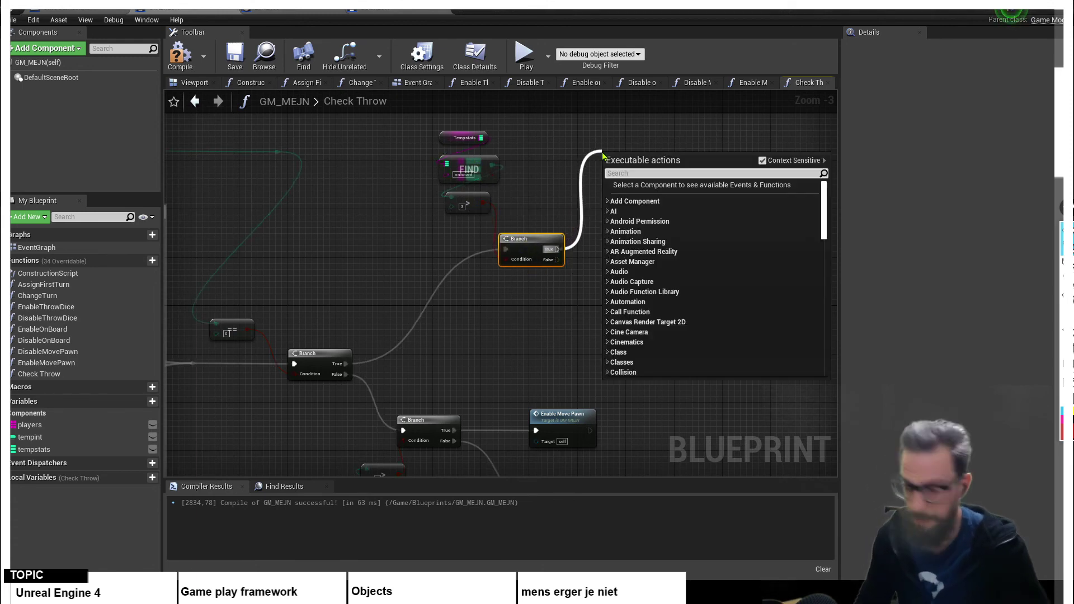
type("enable")
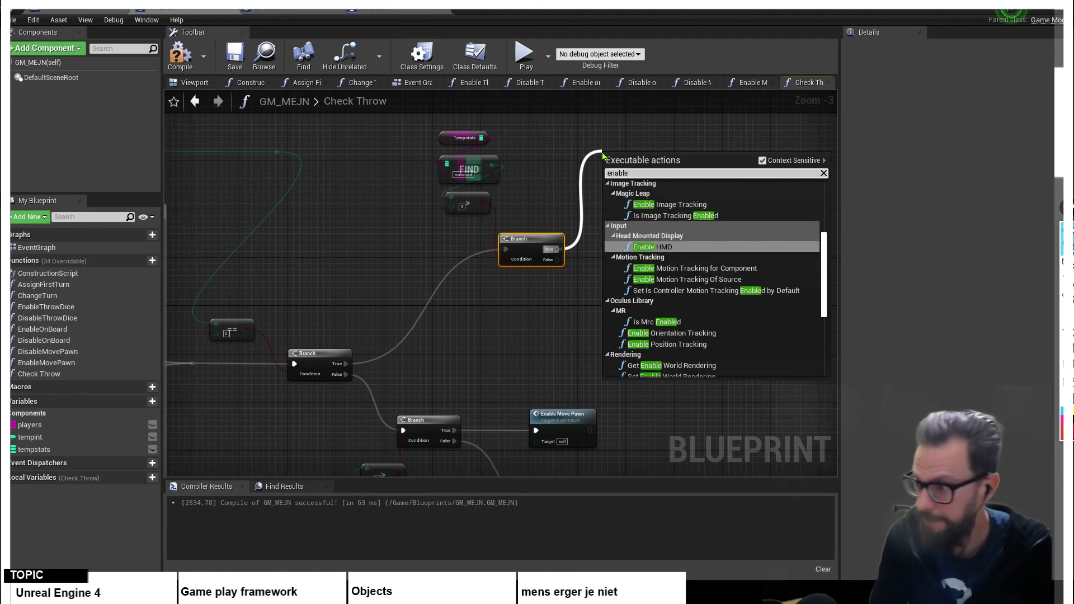
type("move")
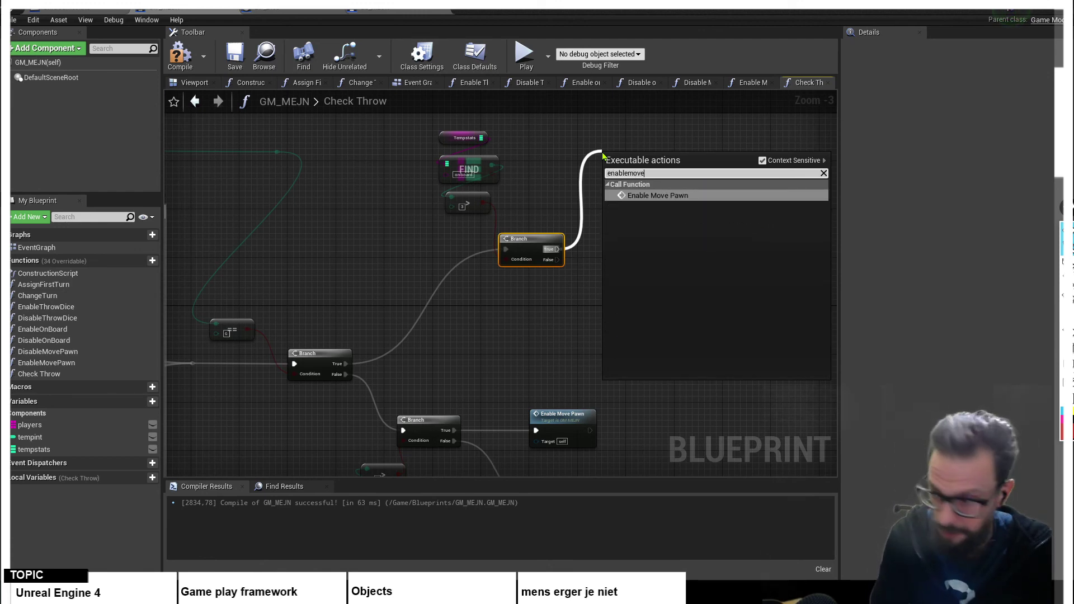
key("Return")
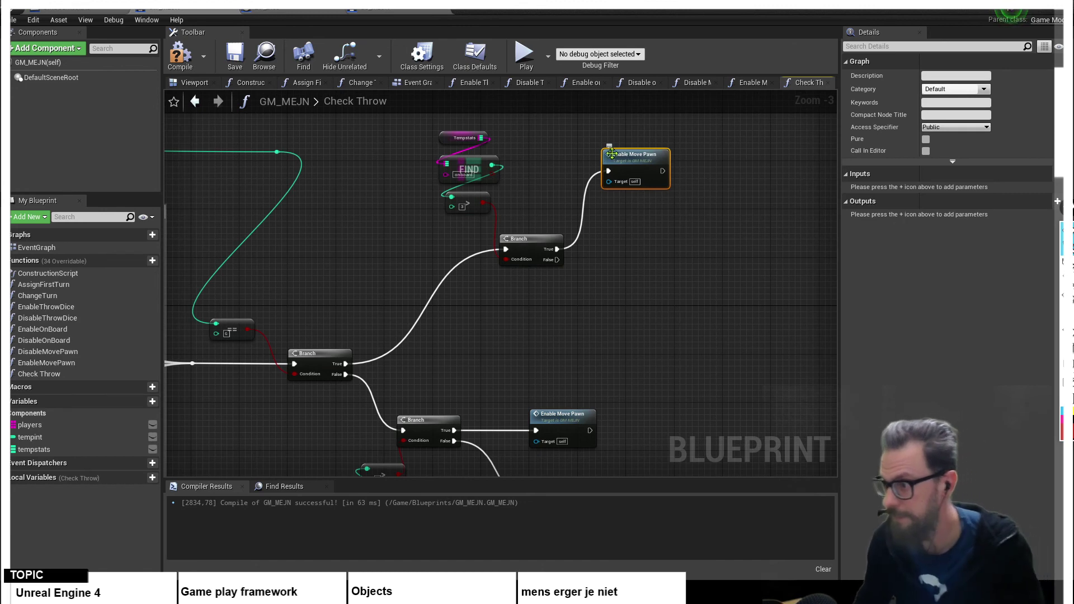
left_click_drag(611, 154, 612, 136)
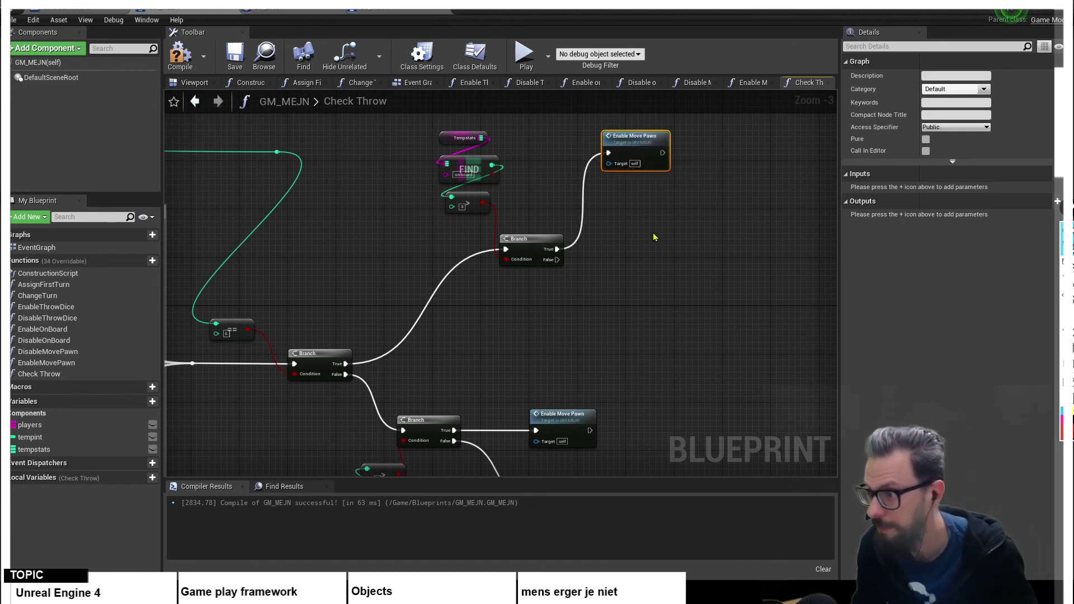
right_click_drag(651, 275, 487, 288)
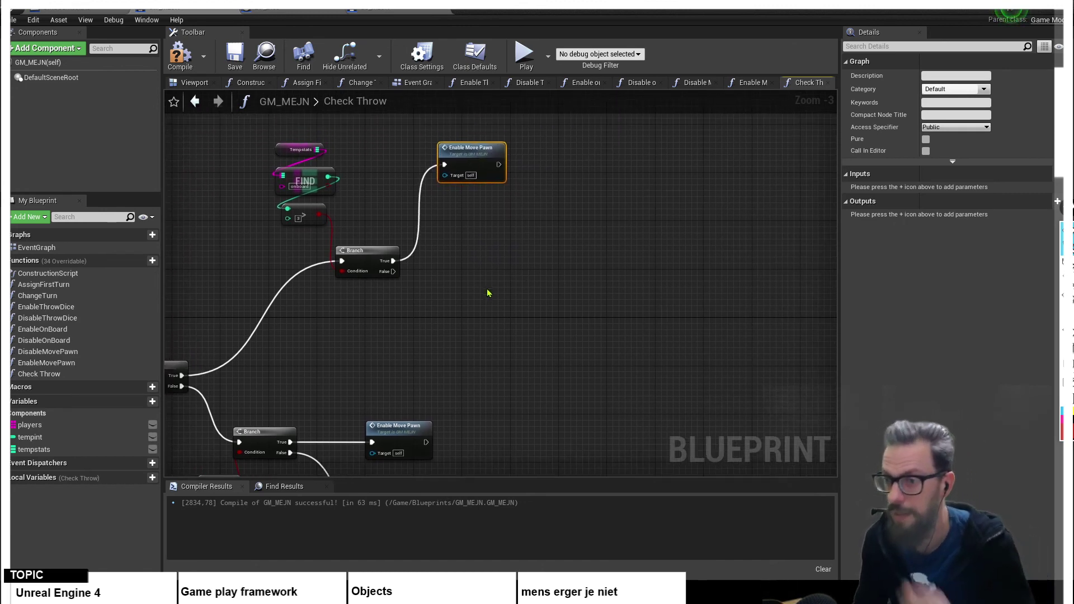
mouse_move(393, 271)
left_mouse_down()
mouse_move(449, 301)
mouse_move(440, 301)
left_mouse_up()
left_click(503, 257)
right_click_drag(504, 257, 636, 209)
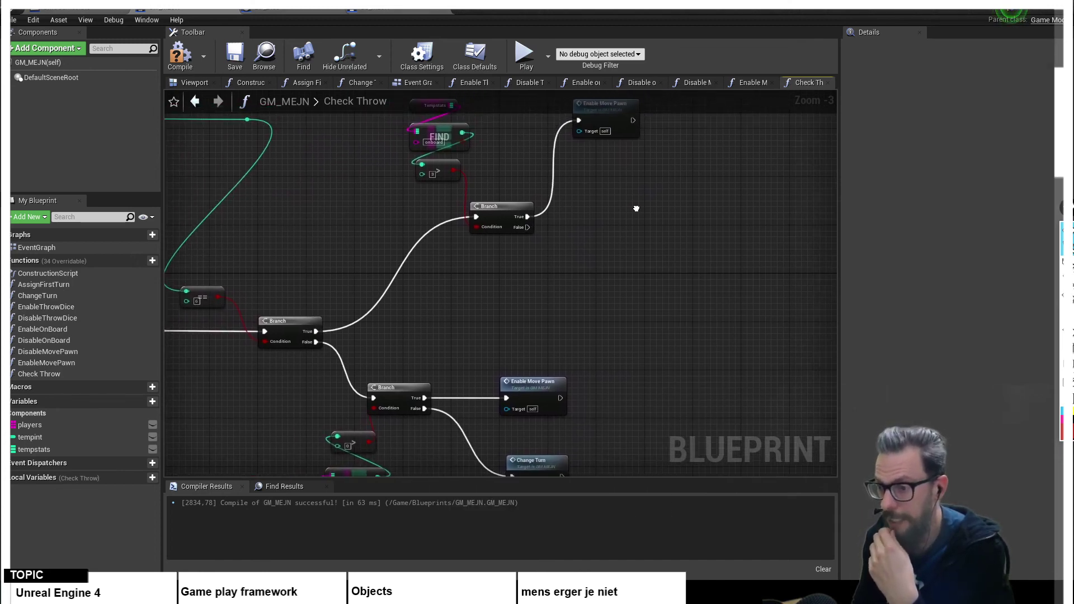
right_click_drag(468, 298, 427, 343)
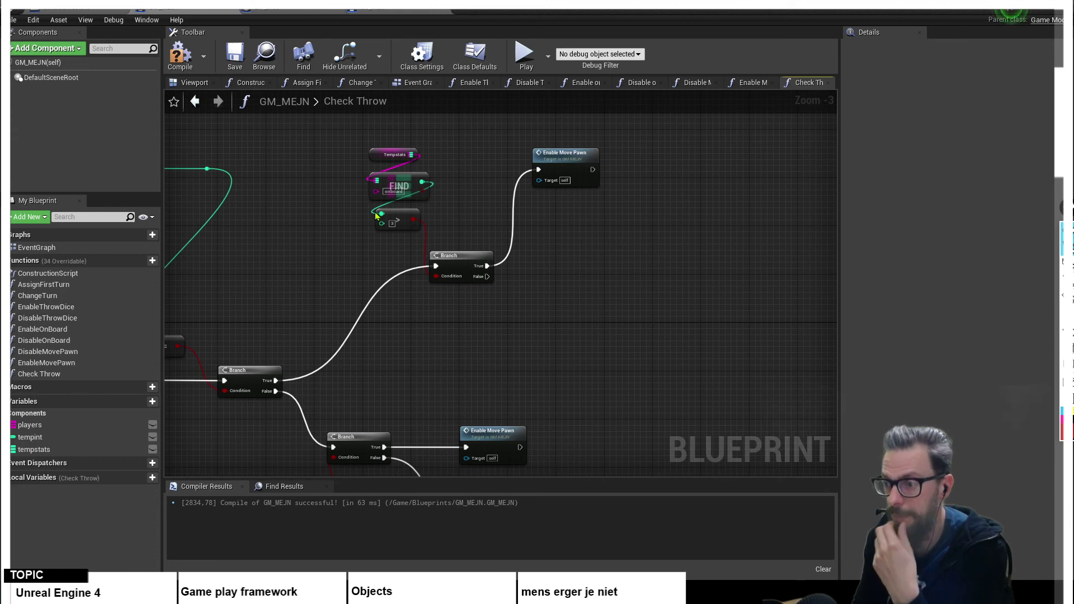
right_click_drag(462, 330, 446, 298)
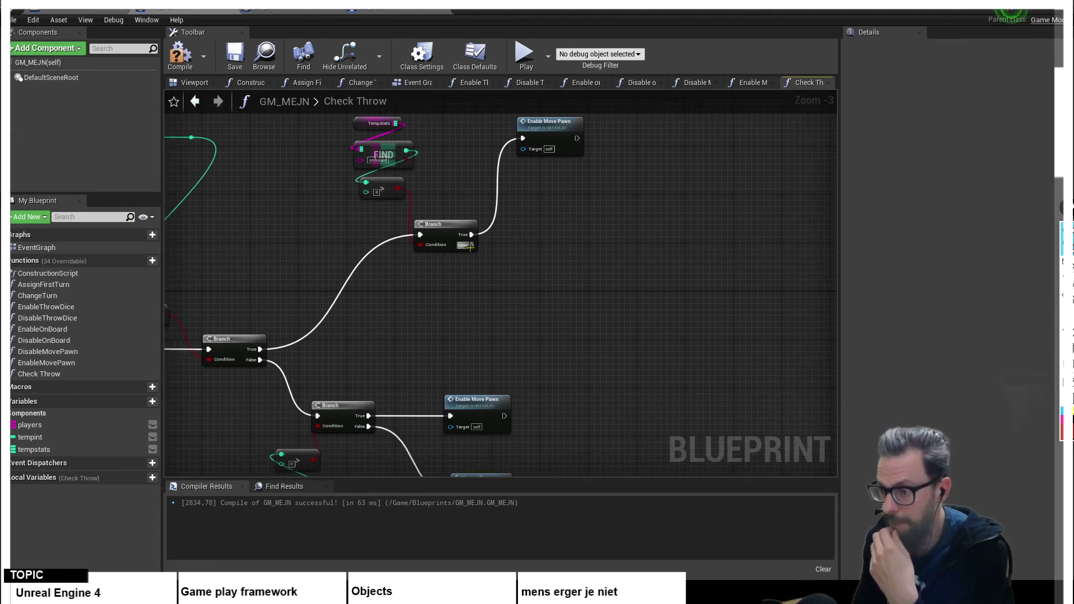
- Wire the new Branch's False output to an Enable on Board call
left_click_drag(469, 246, 527, 285)
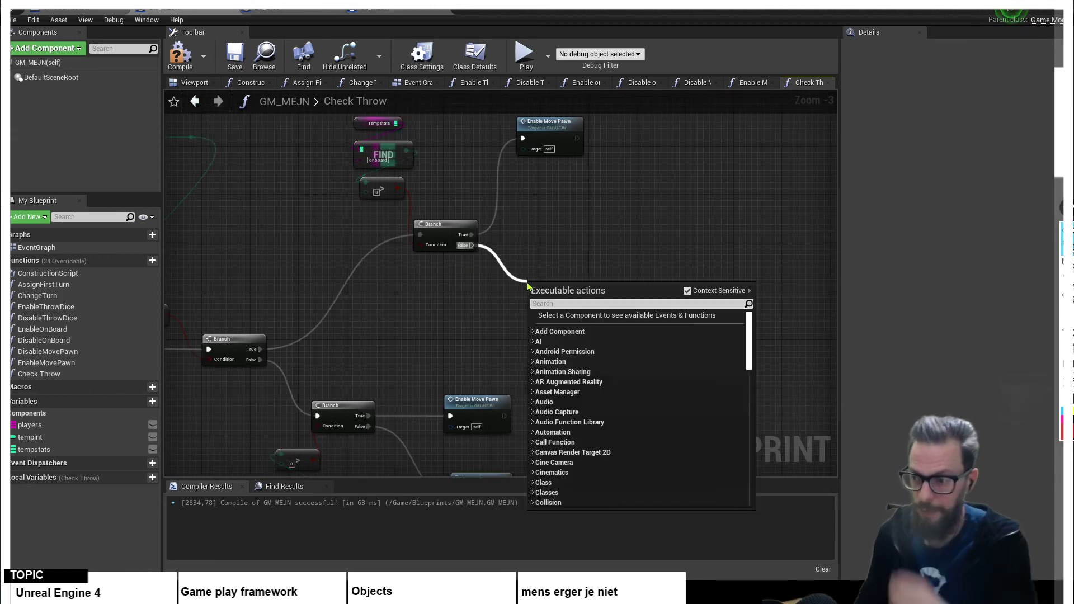
type("enable")
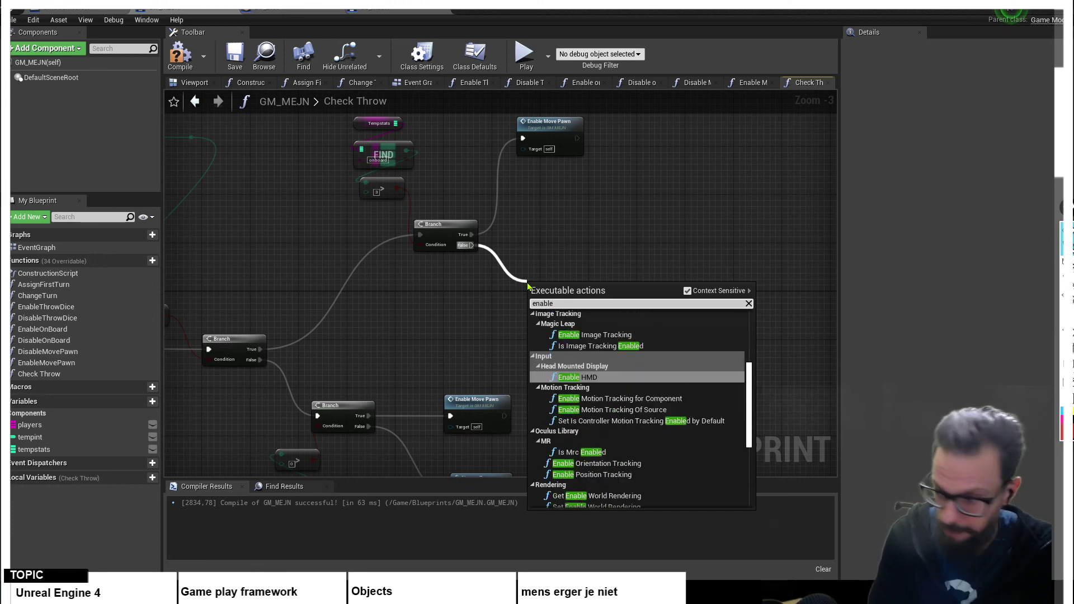
type(" mo")
key("BackSpace")
key("BackSpace")
key("BackSpace")
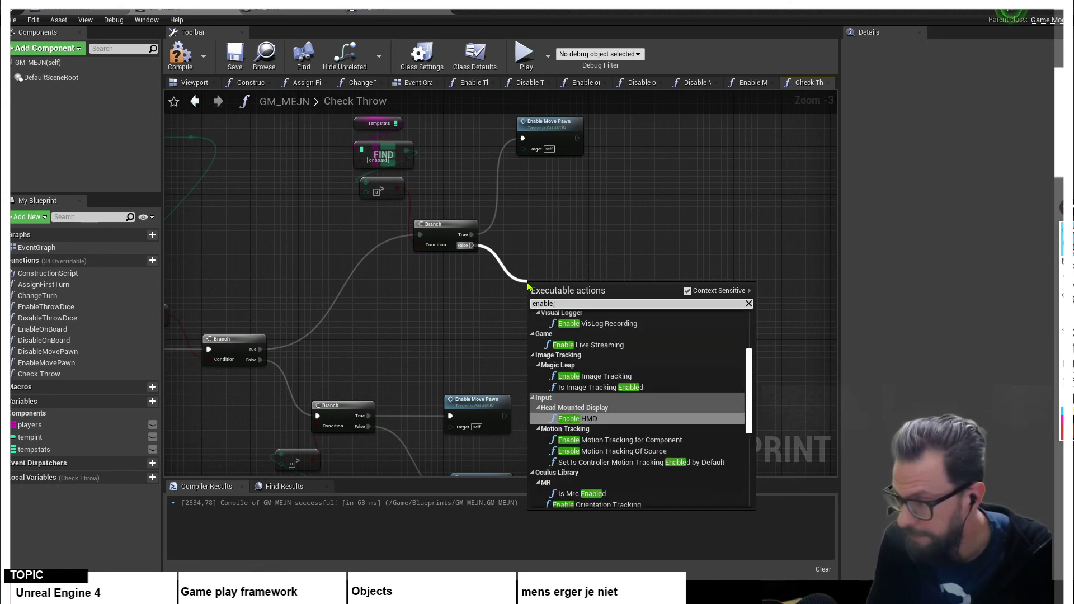
type("on")
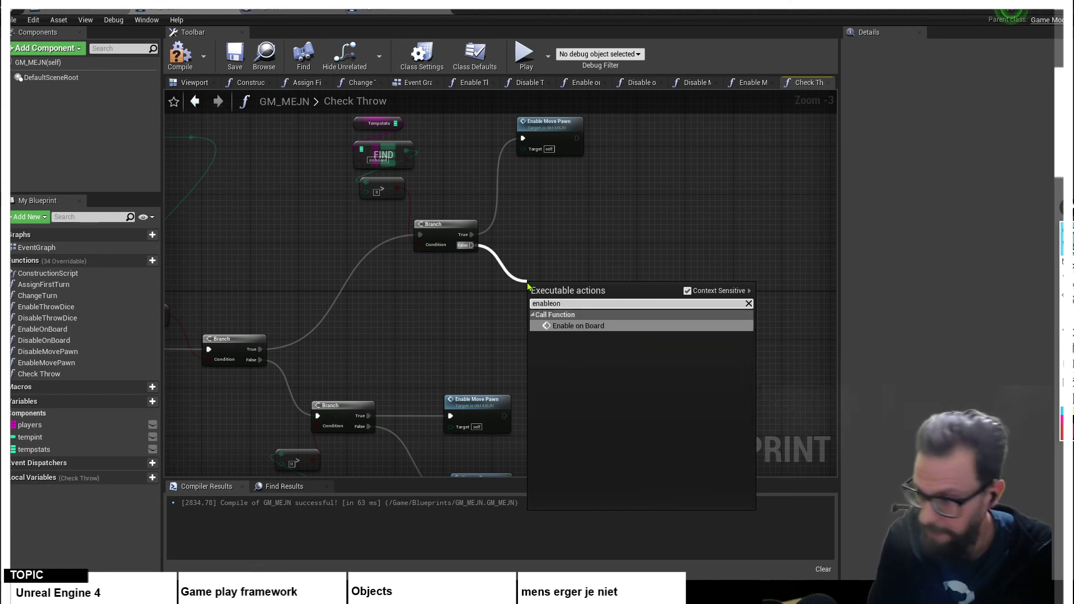
key("Return")
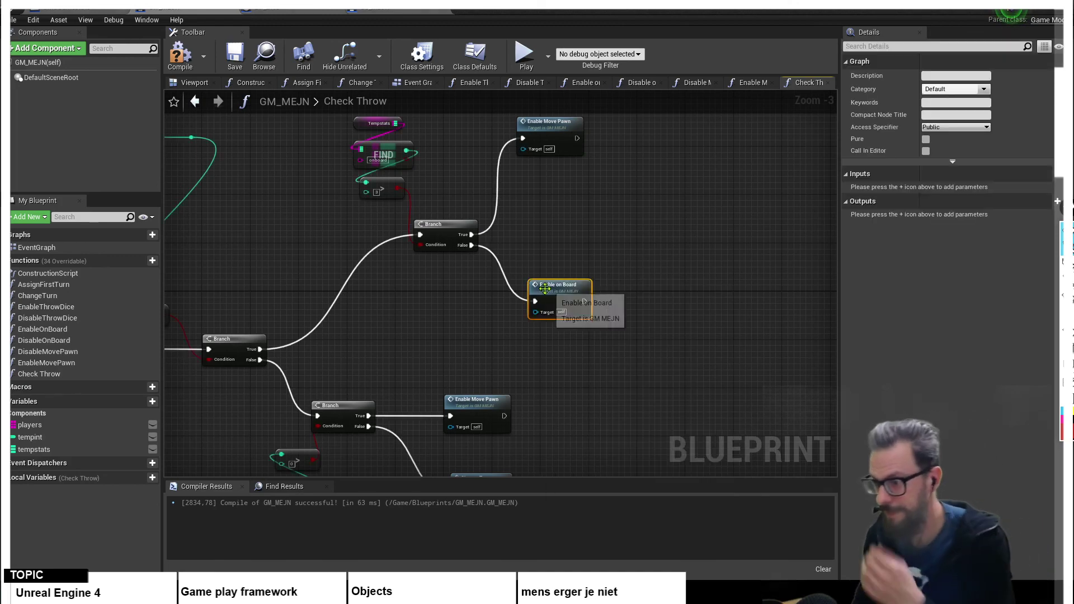
scroll(633, 319, "down", 1)
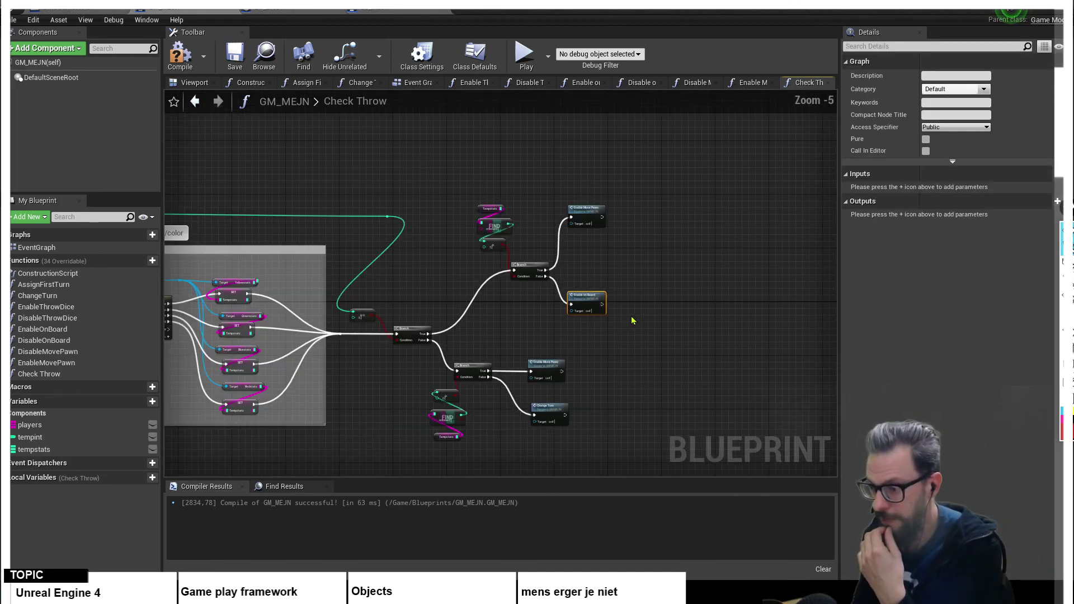
scroll(618, 341, "down", 1)
right_click_drag(619, 341, 589, 358)
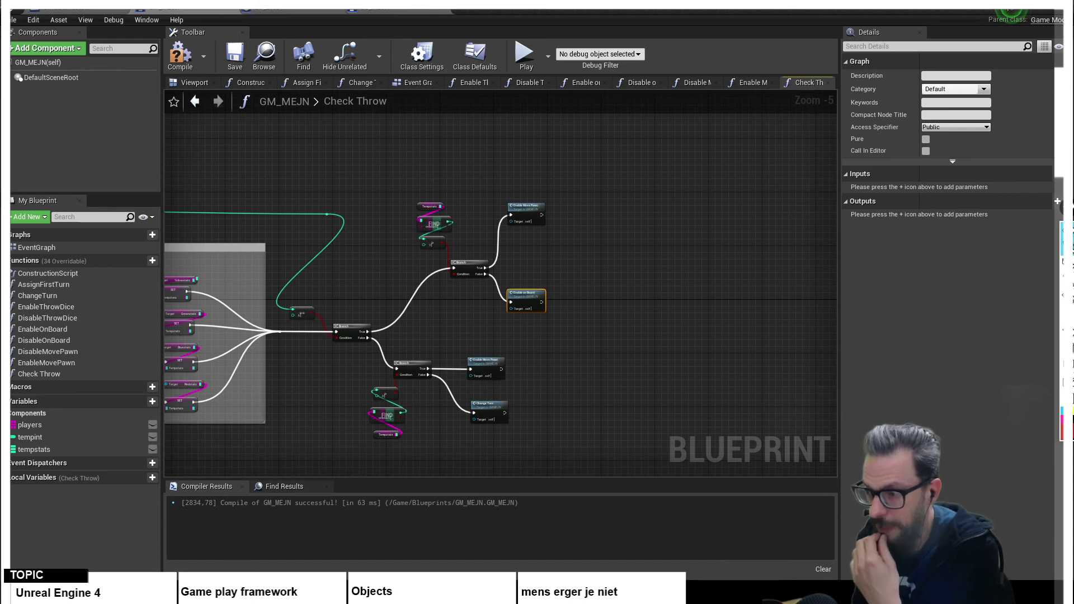
mouse_move(596, 278)
right_mouse_down()
mouse_move(586, 290)
mouse_move(590, 275)
right_mouse_up()
scroll(579, 282, "up", 1)
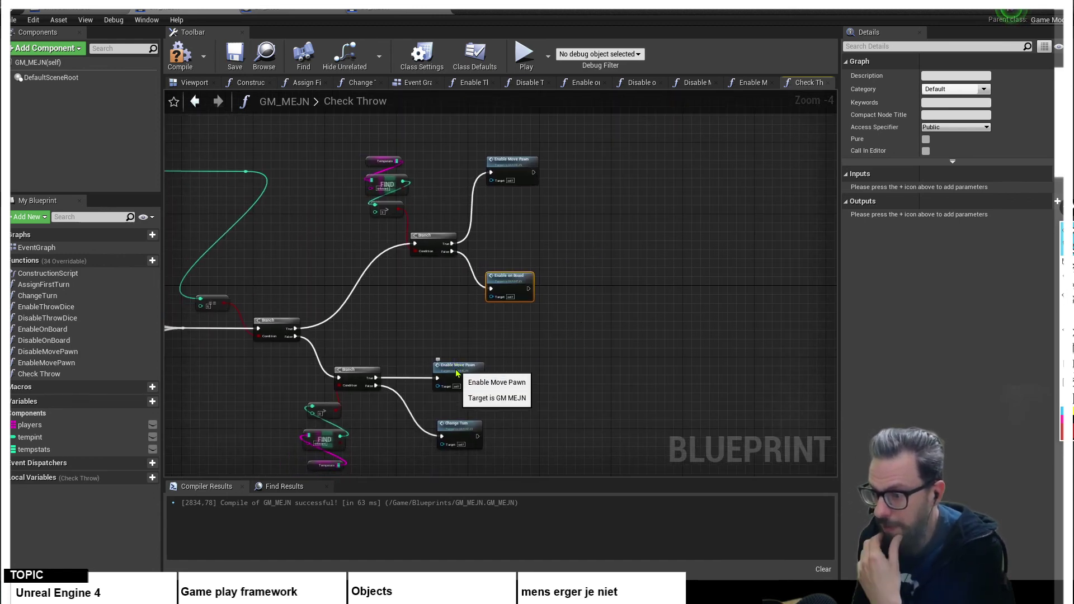
left_click(482, 376)
left_click(516, 158)
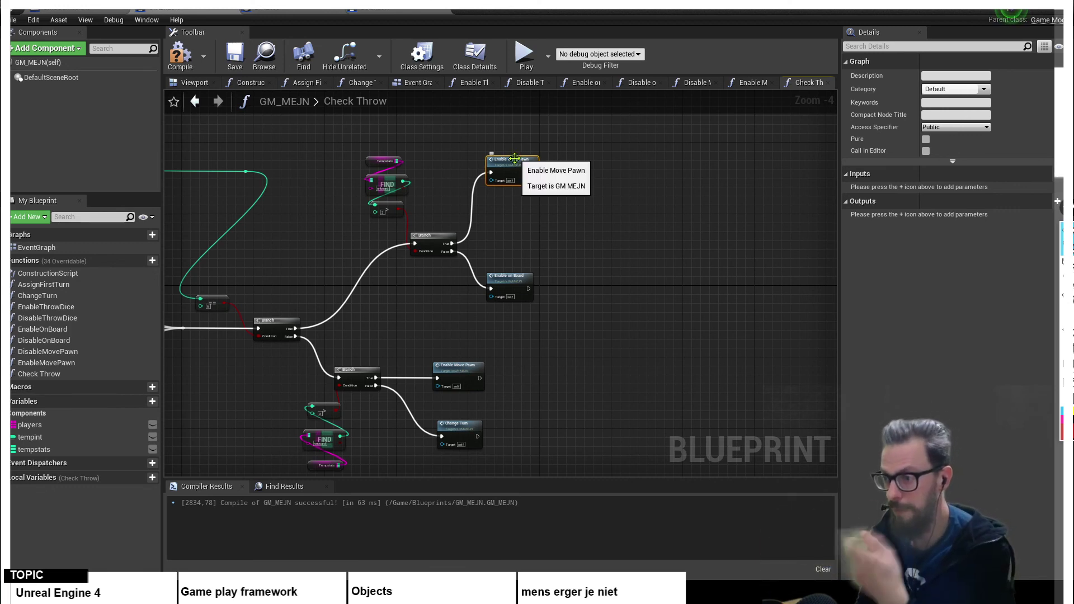
left_click(459, 367)
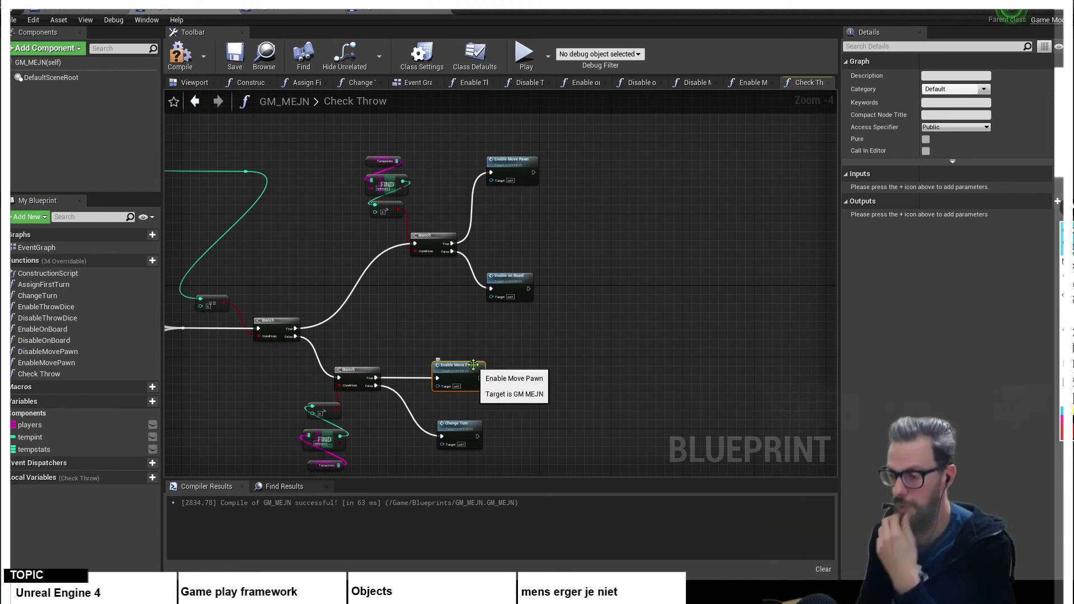
left_click(593, 350)
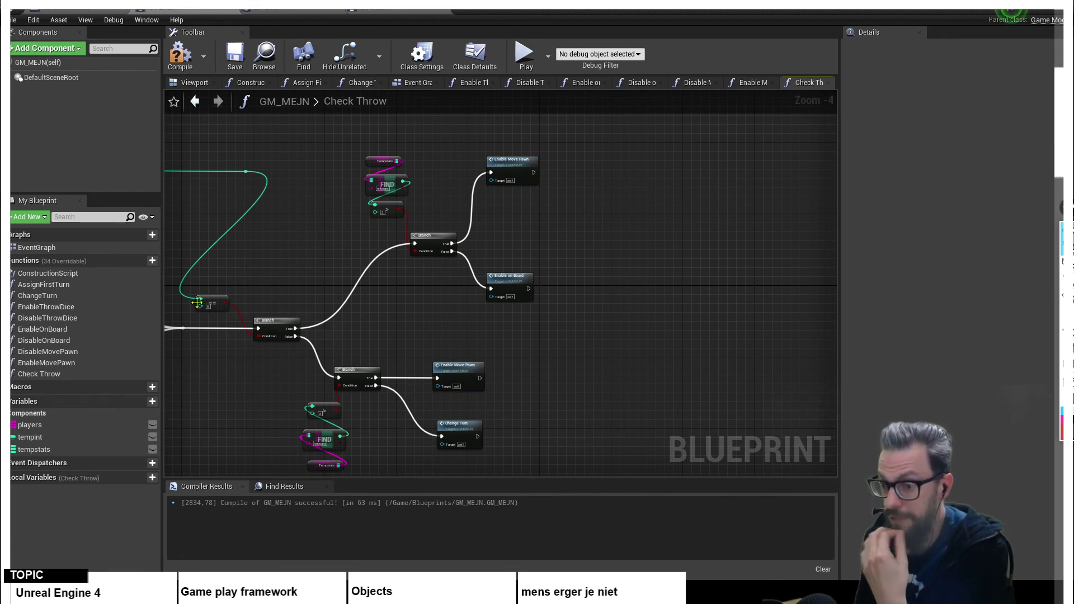
left_click(506, 277)
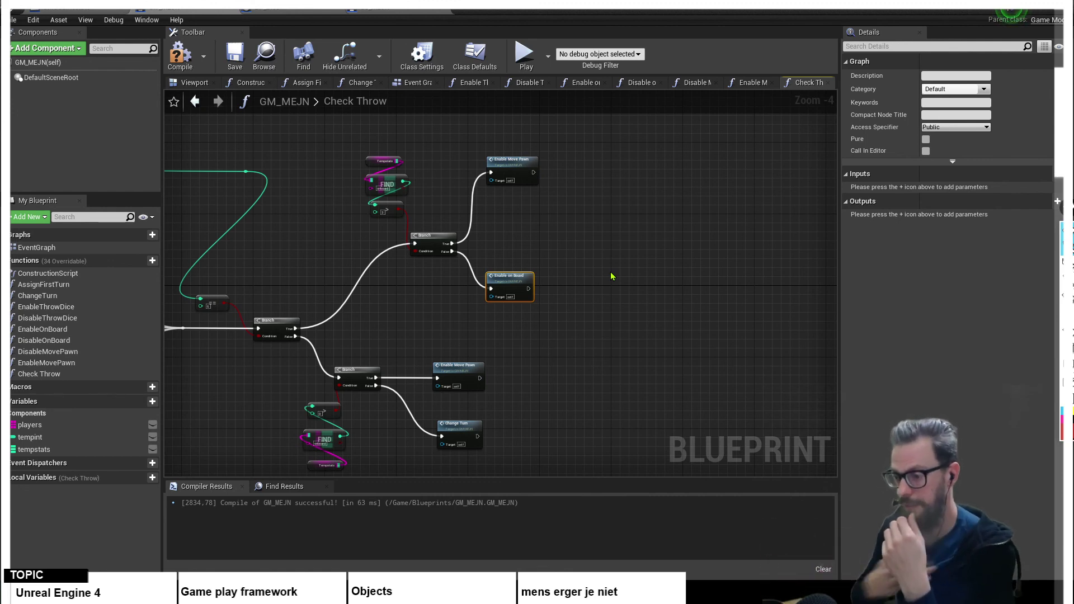
right_click_drag(608, 271, 608, 248)
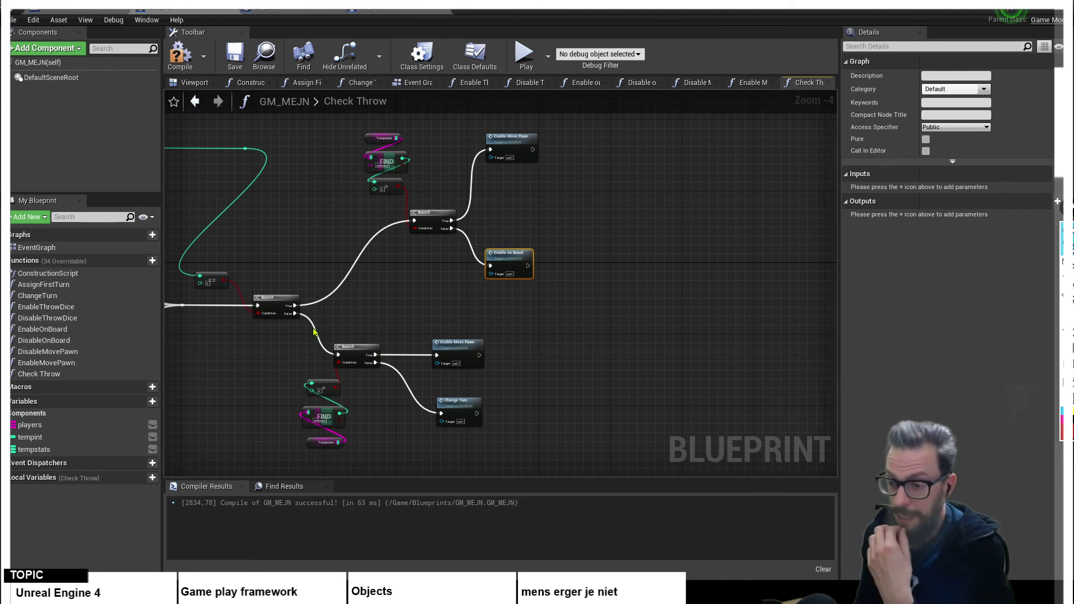
left_click(451, 399)
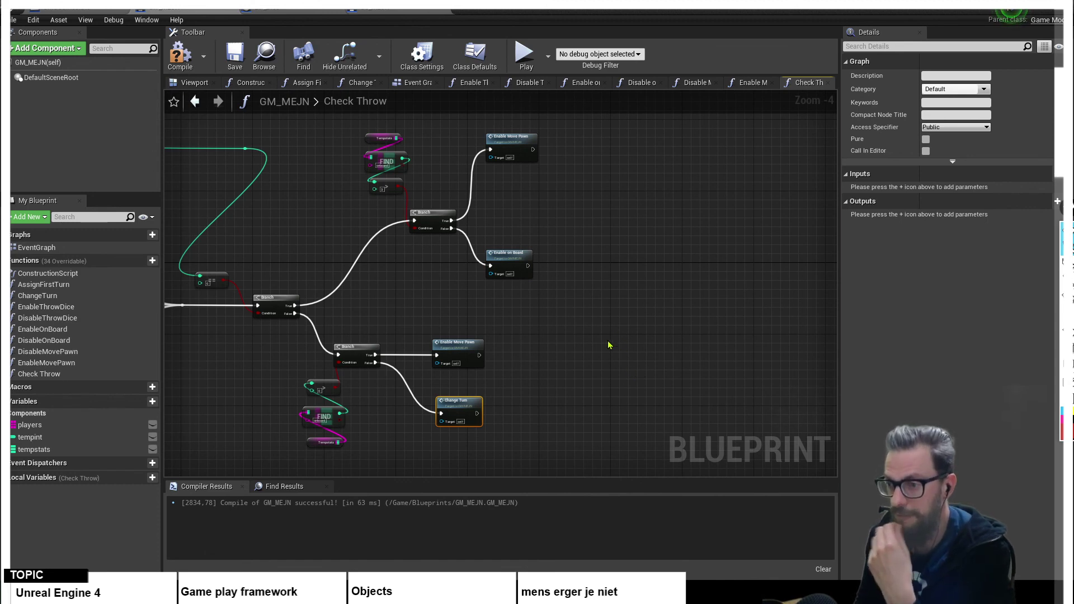
scroll(611, 353, "down", 1)
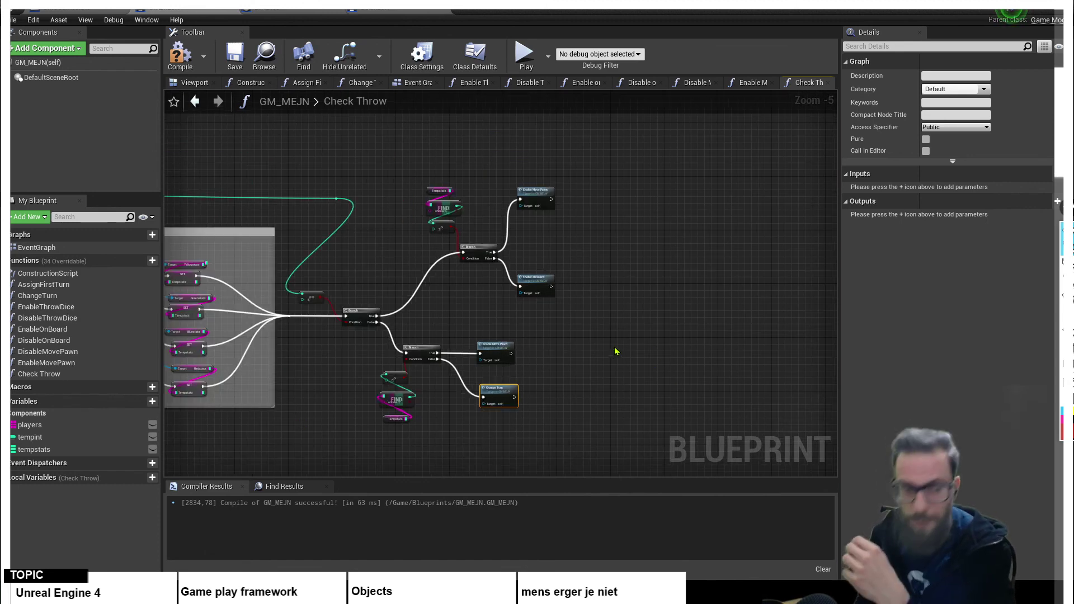
mouse_move(617, 337)
right_mouse_down()
mouse_move(657, 328)
mouse_move(695, 346)
right_mouse_up()
scroll(674, 345, "down", 1)
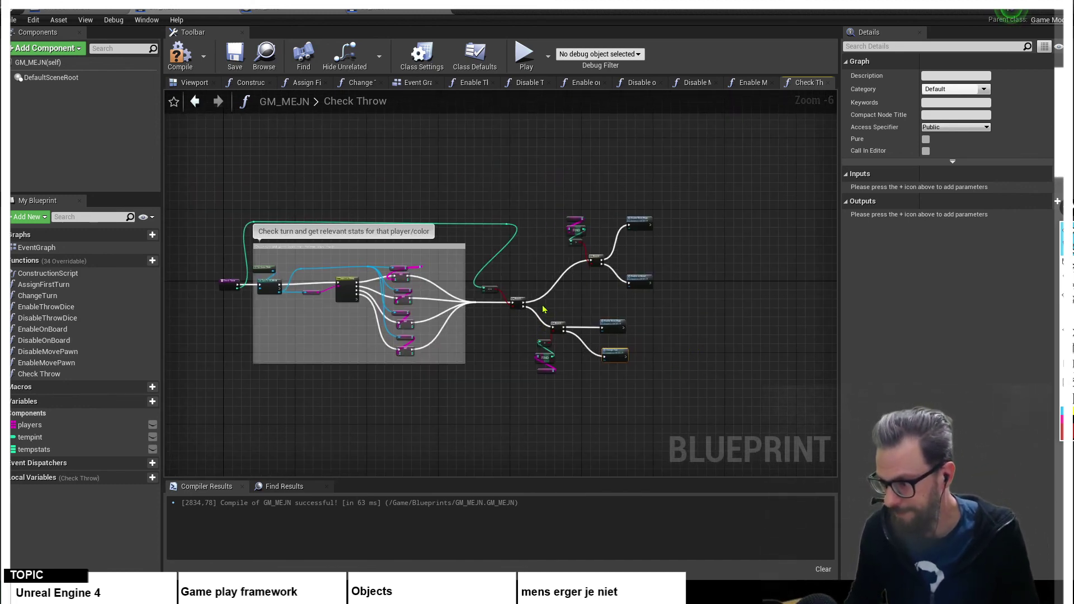
- Shift the Branch logic right and align the Enable on Board and Enable Move Pawn nodes
left_click_drag(542, 302, 591, 395)
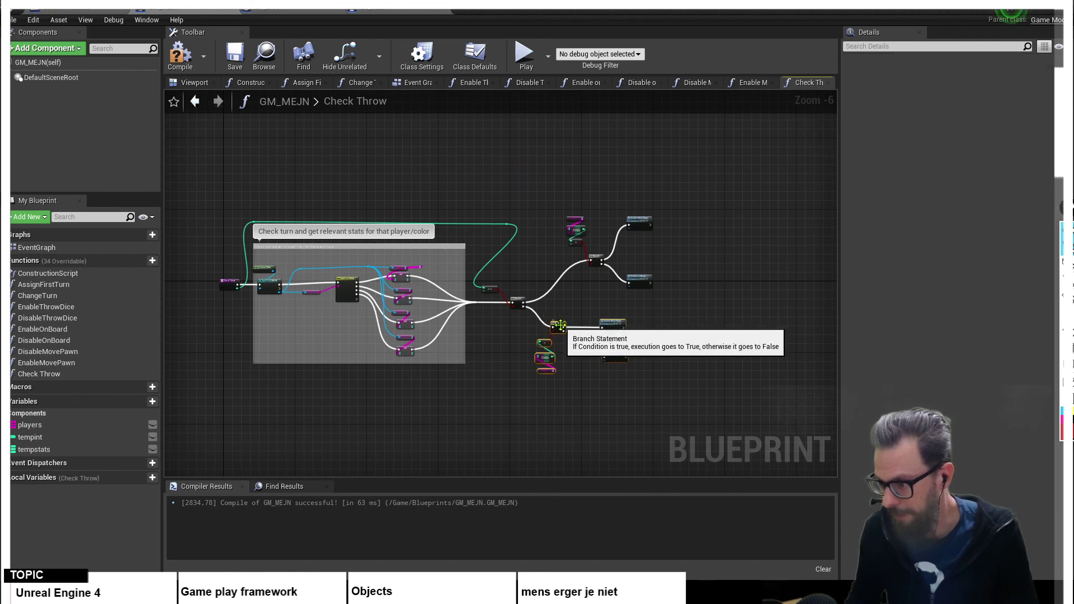
left_click_drag(559, 328, 605, 340)
left_click(712, 305)
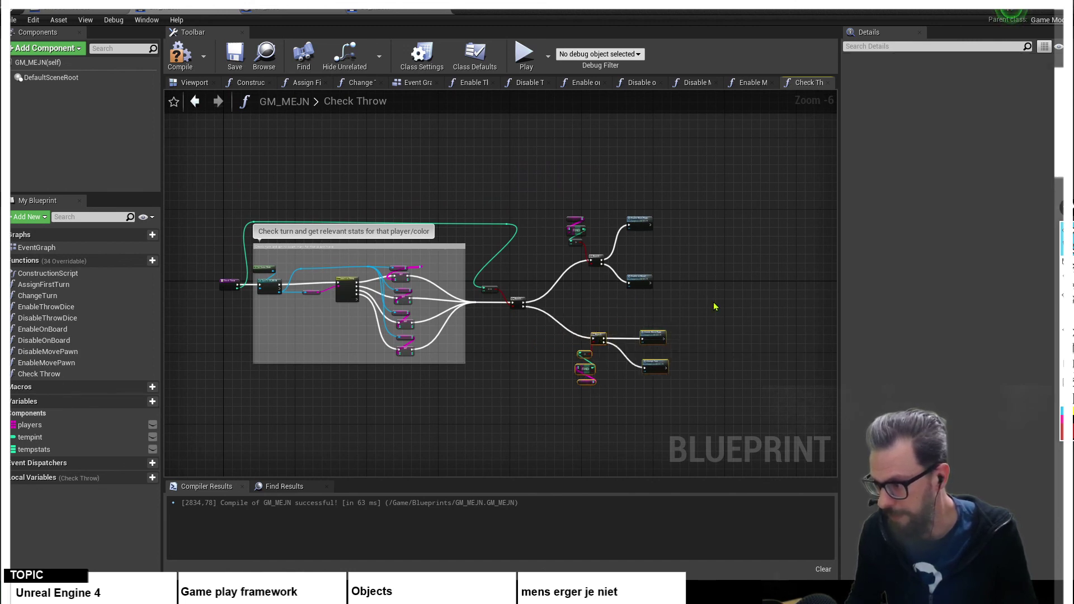
left_click_drag(642, 280, 654, 279)
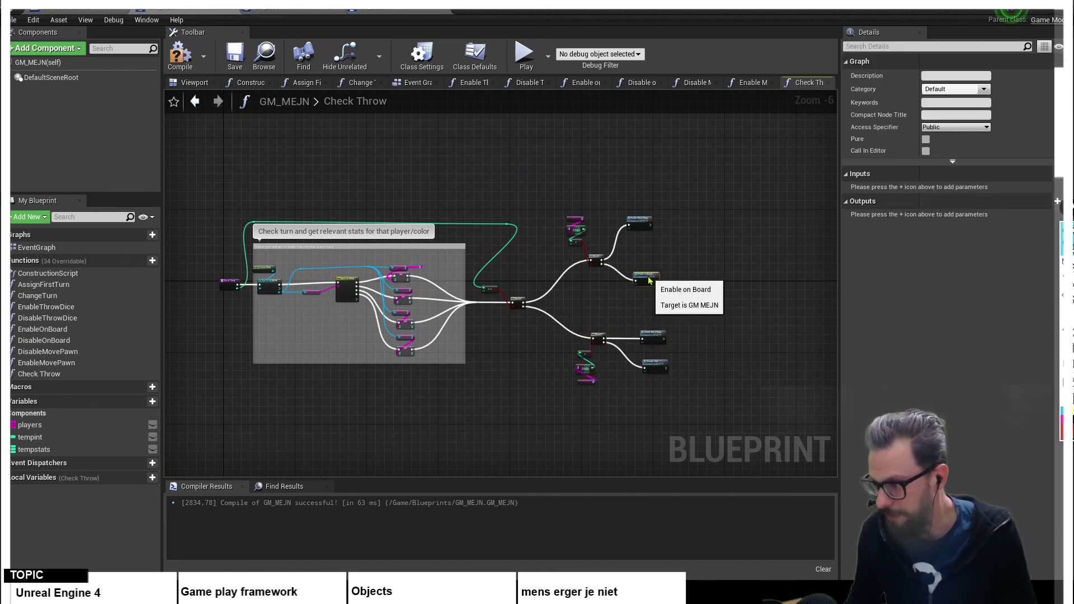
left_click_drag(640, 223, 653, 229)
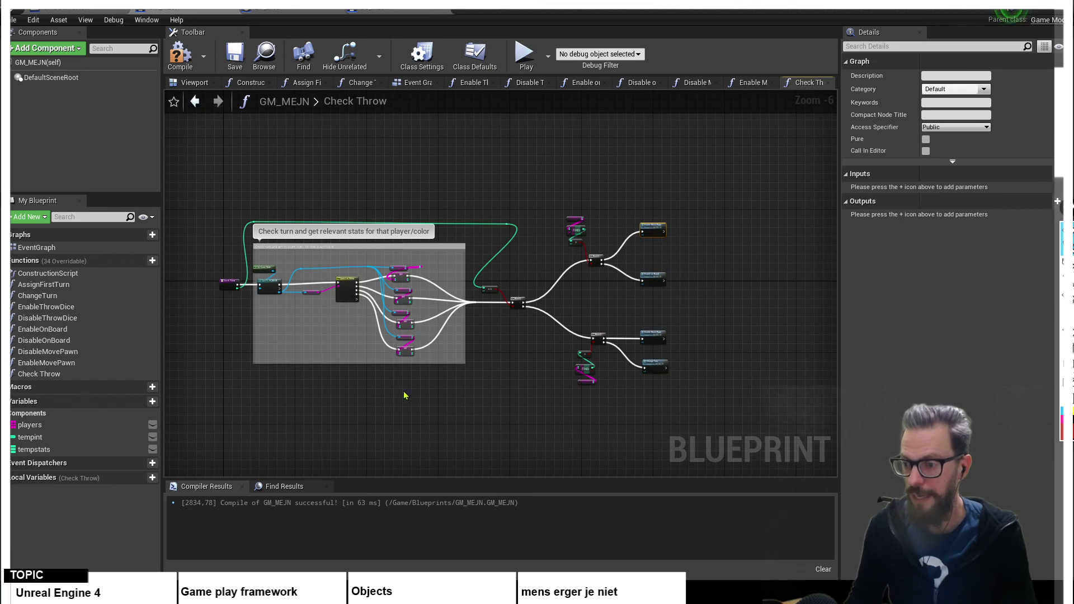
left_click(397, 417)
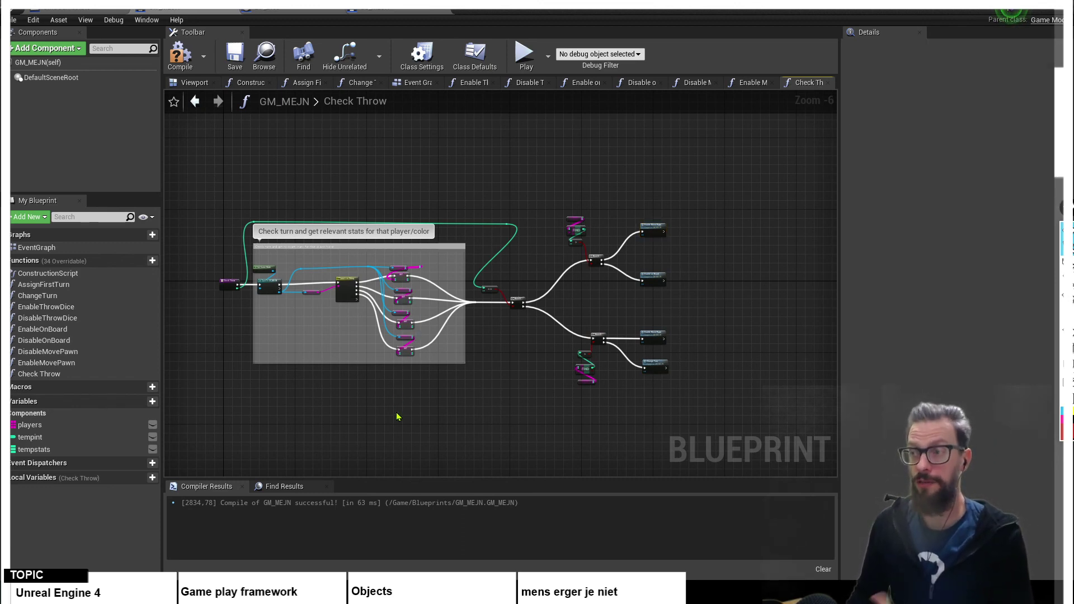
scroll(501, 391, "up", 2)
scroll(501, 391, "down", 1)
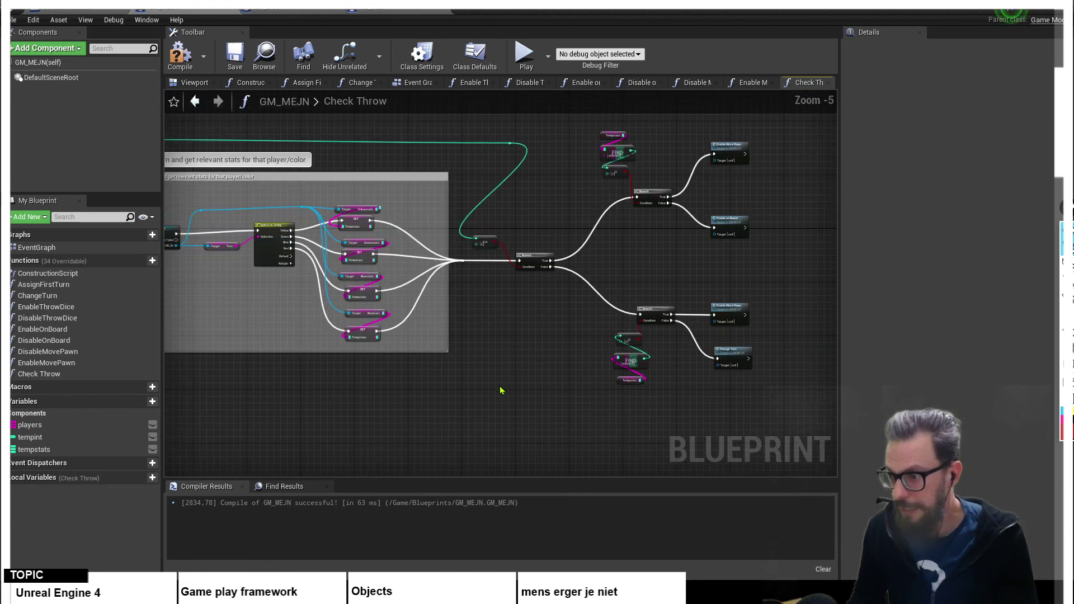
right_click_drag(501, 390, 546, 384)
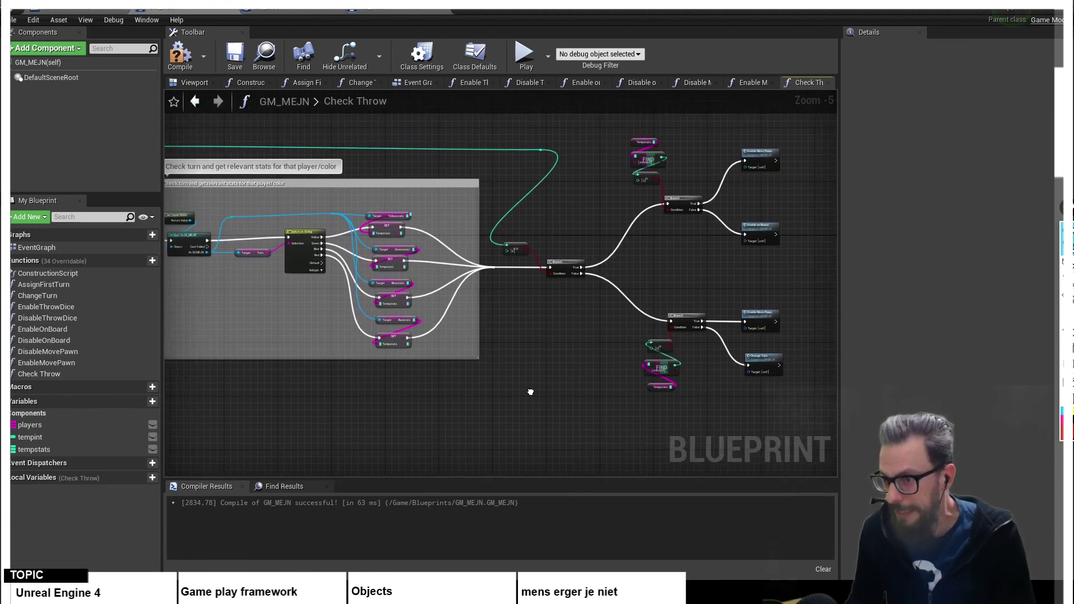
- Compile and save GM_MEJN, then launch Play In Editor with Alt+P
left_click(181, 66)
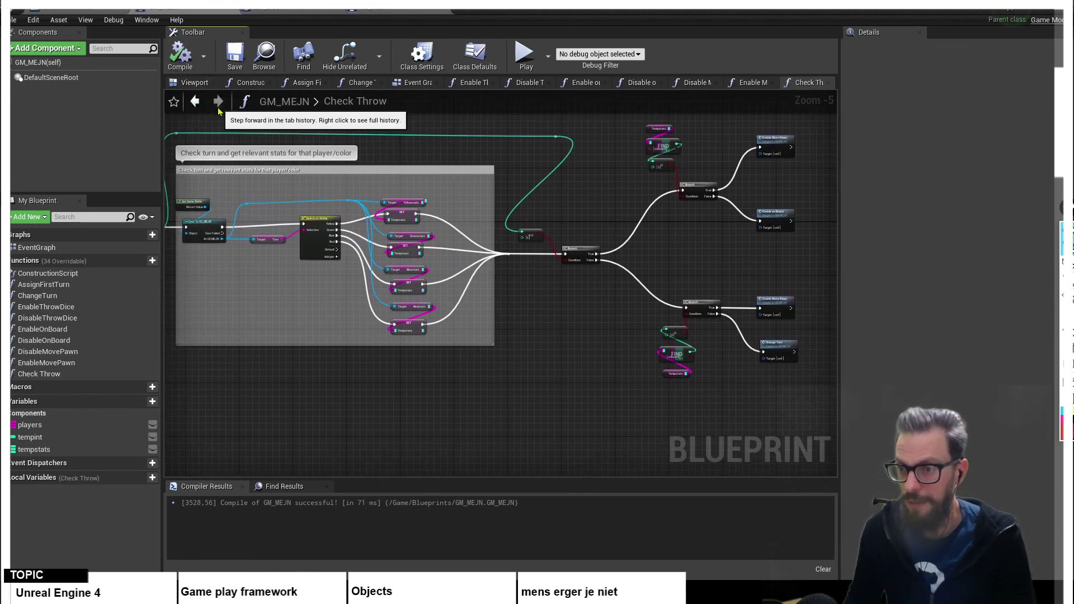
left_click(235, 63)
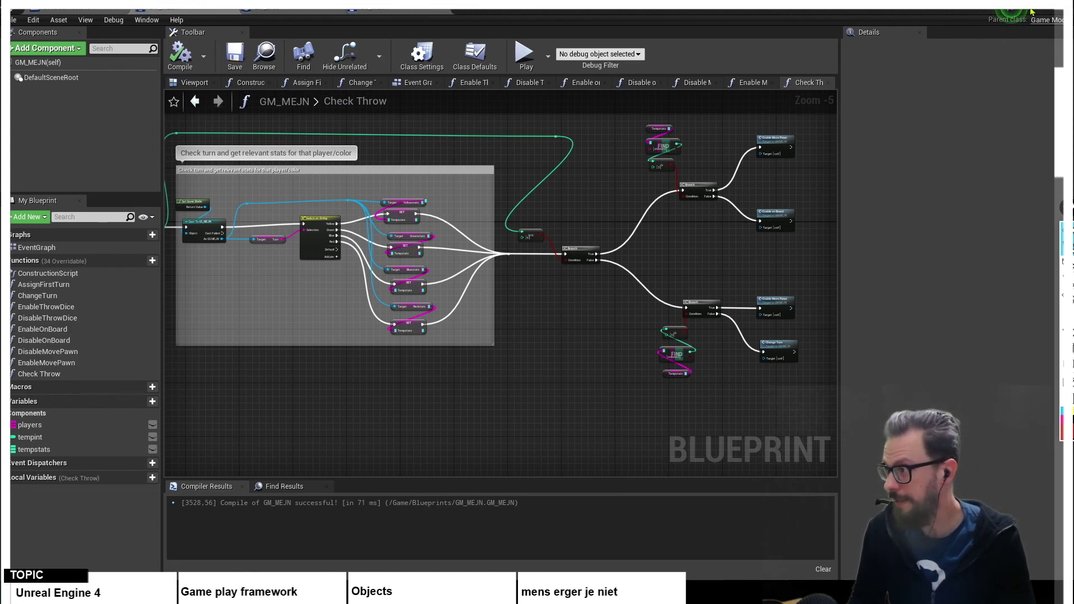
key("alt+p")
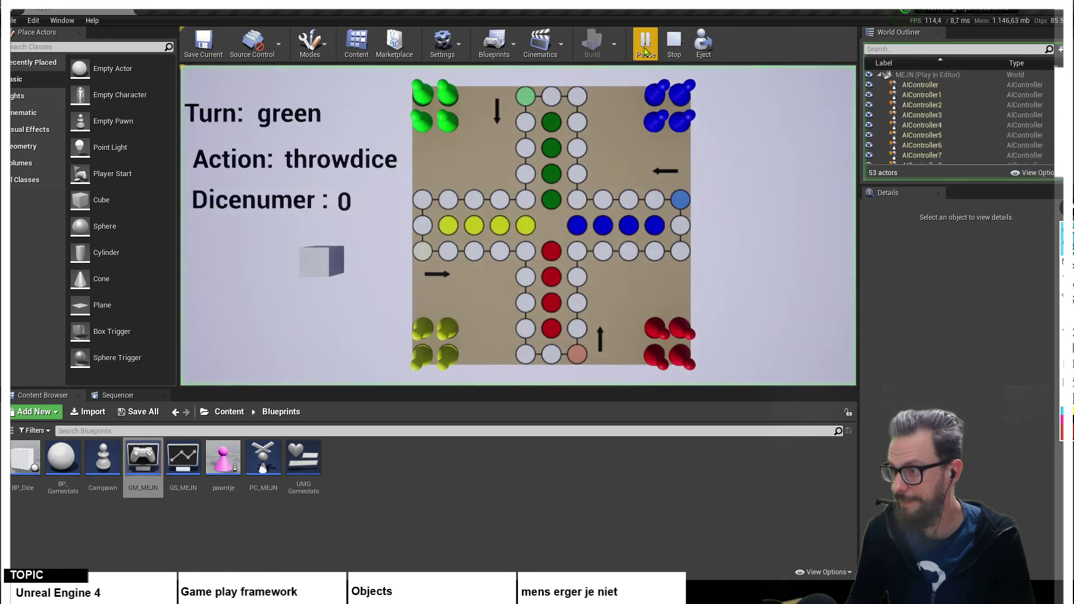
- Roll the dice (a 5), see the turn pass to blue, then stop the session
left_click(374, 148)
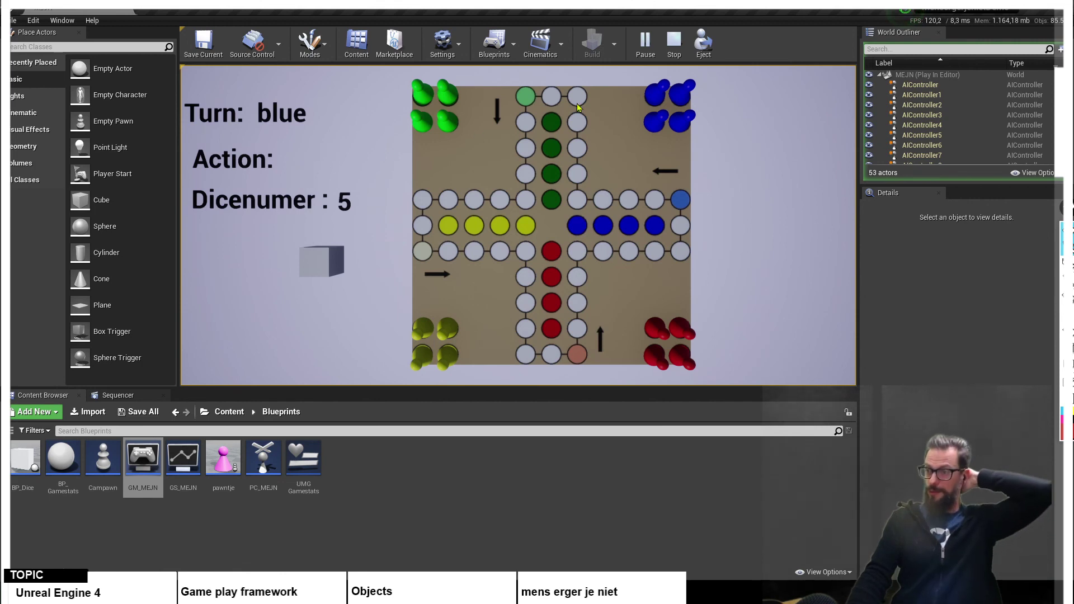
left_click(675, 41)
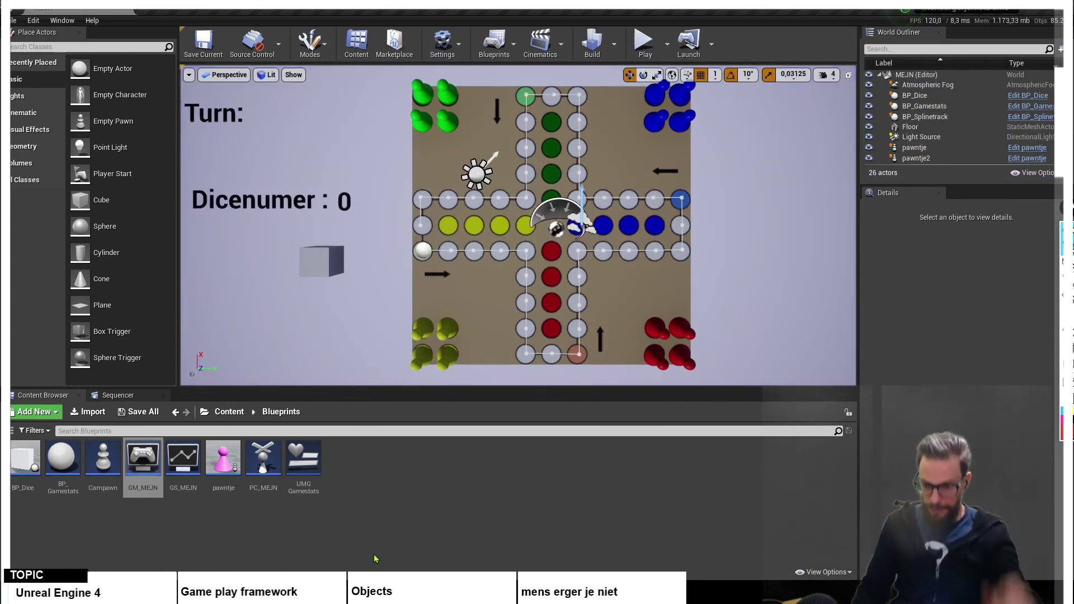
- Open GM_MEJN's ChangeTurn function graph and bring its cast, game state and SET Turn nodes into view
left_click(148, 460)
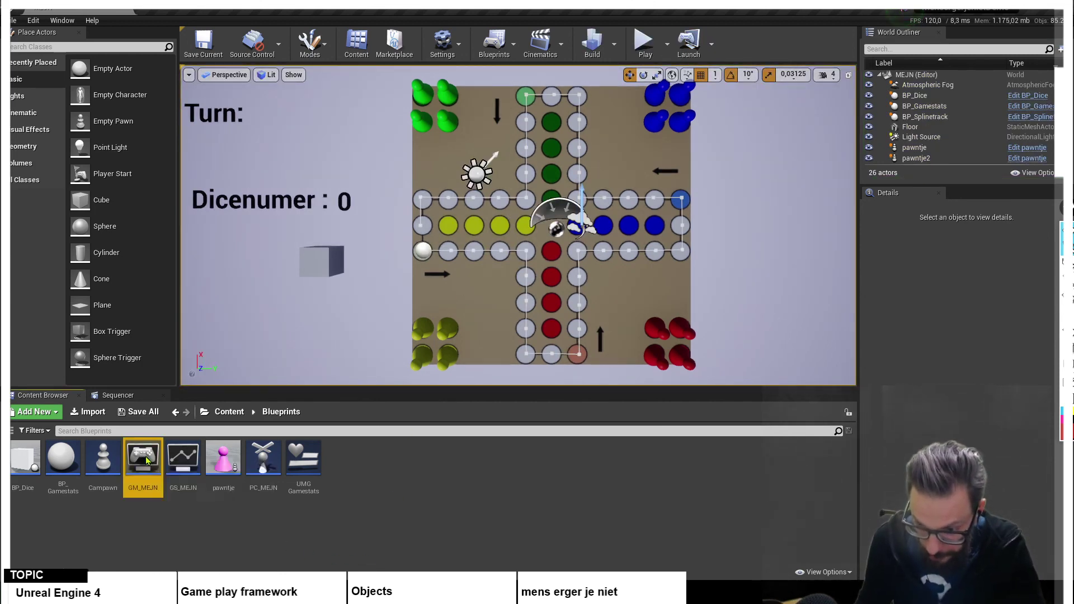
double_click(148, 460)
double_click(39, 297)
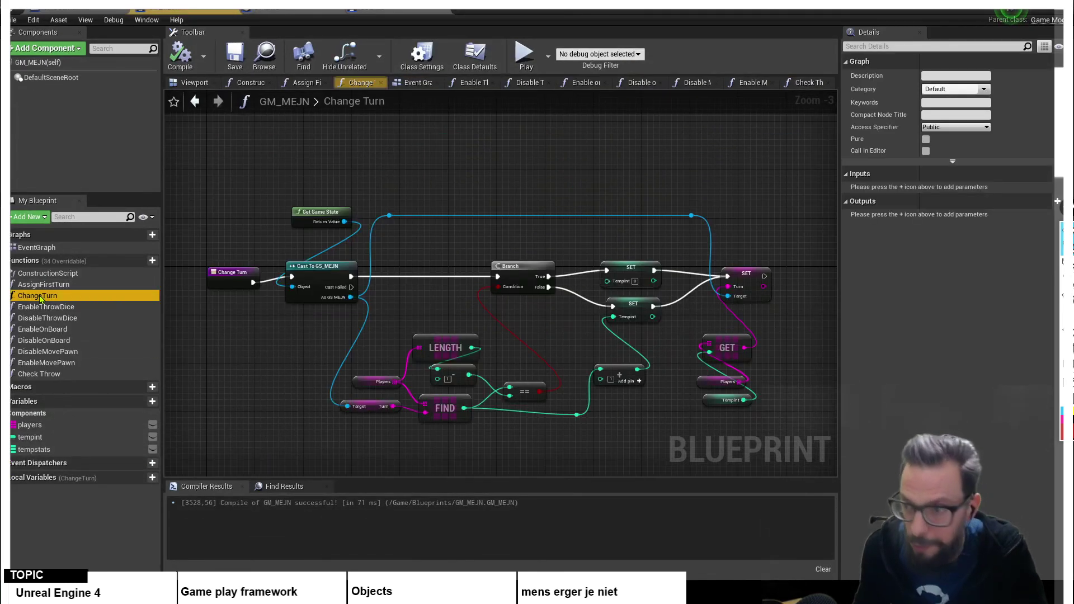
scroll(510, 378, "down", 1)
mouse_move(632, 423)
right_mouse_down()
mouse_move(532, 395)
mouse_move(635, 347)
right_mouse_up()
scroll(619, 288, "up", 1)
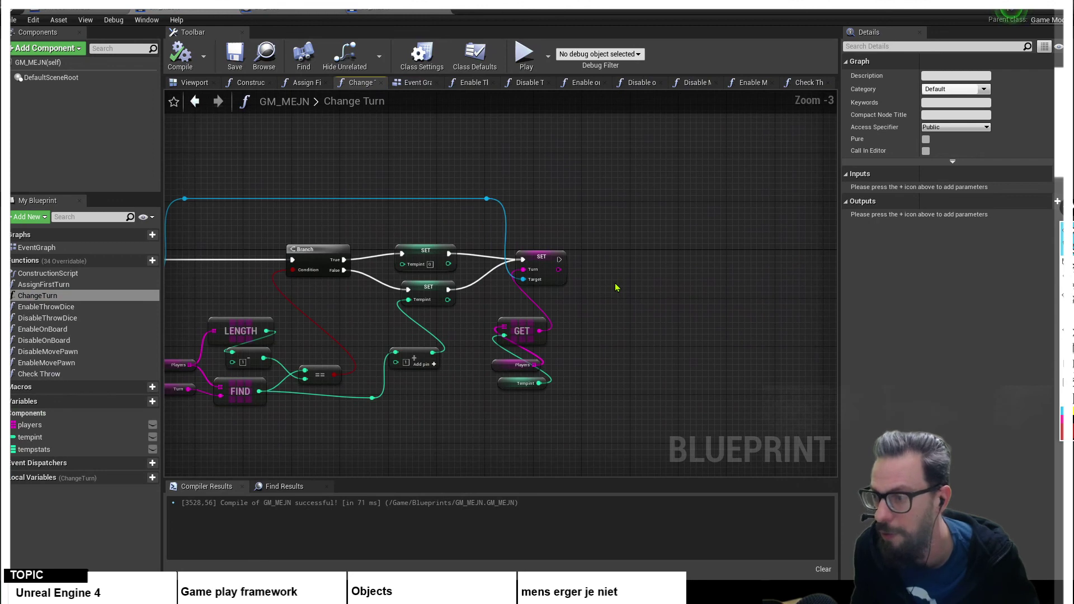
right_click_drag(617, 288, 724, 265)
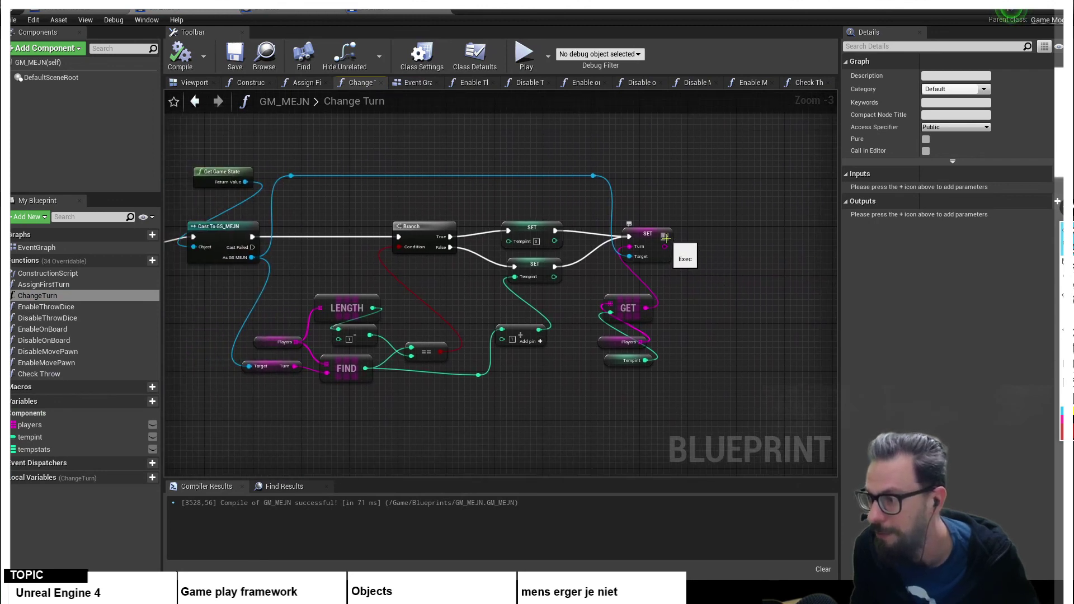
left_click_drag(665, 236, 731, 241)
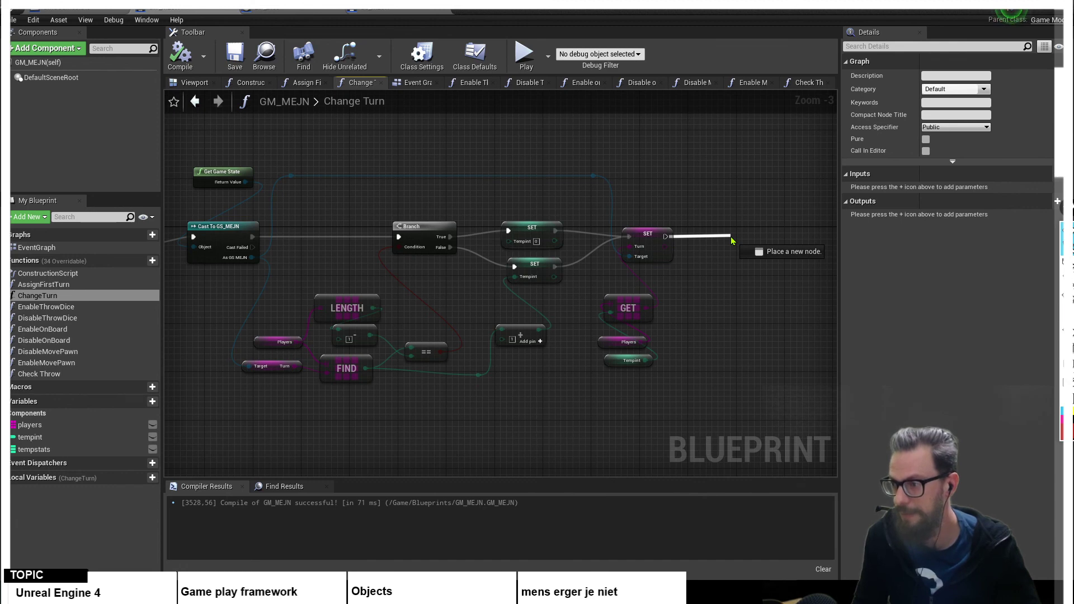
- Append an Enable Throw Dice call after SET Turn, recompile GM_MEJN, and start a test play
left_click_drag(732, 239, 731, 239)
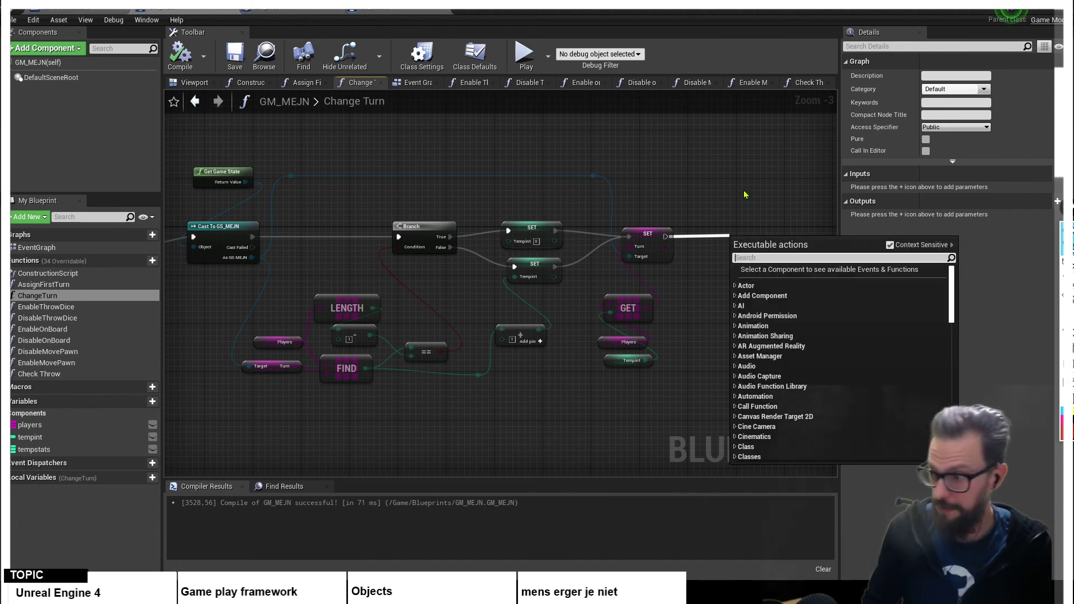
type("en")
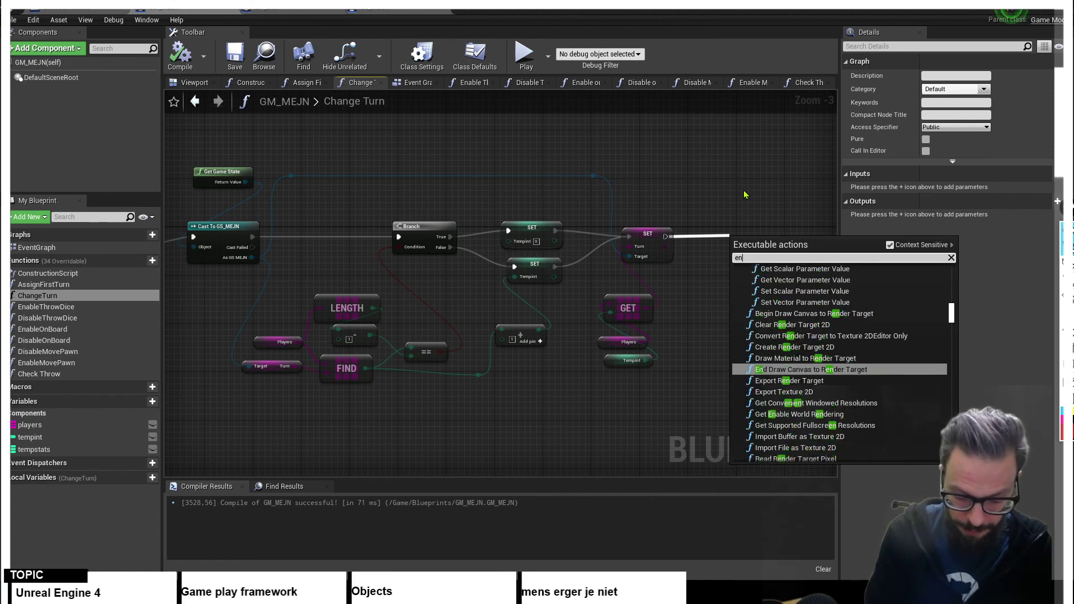
type("ablethro")
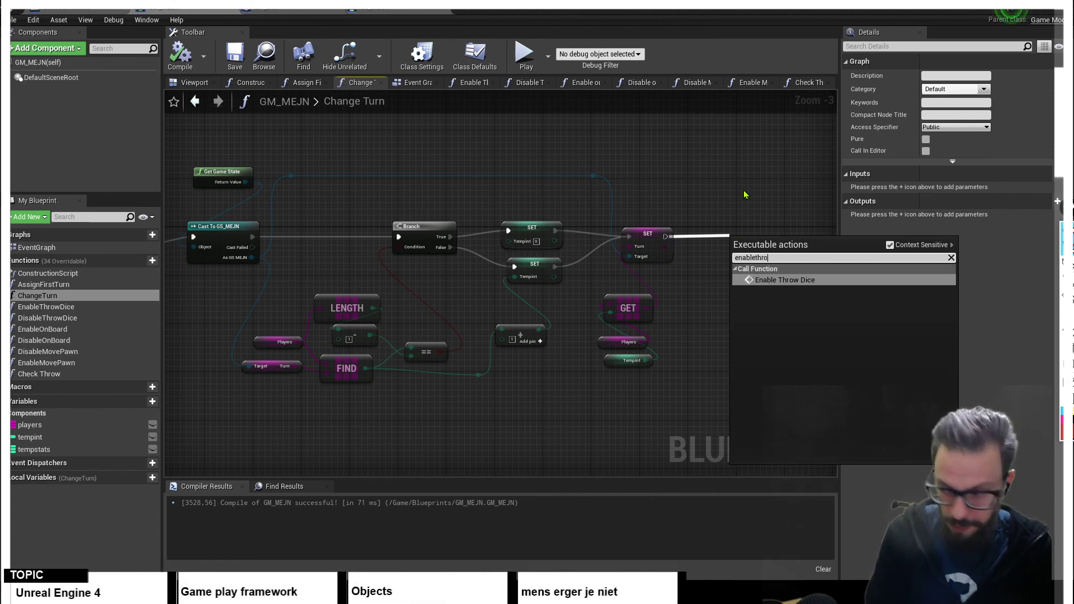
key("Return")
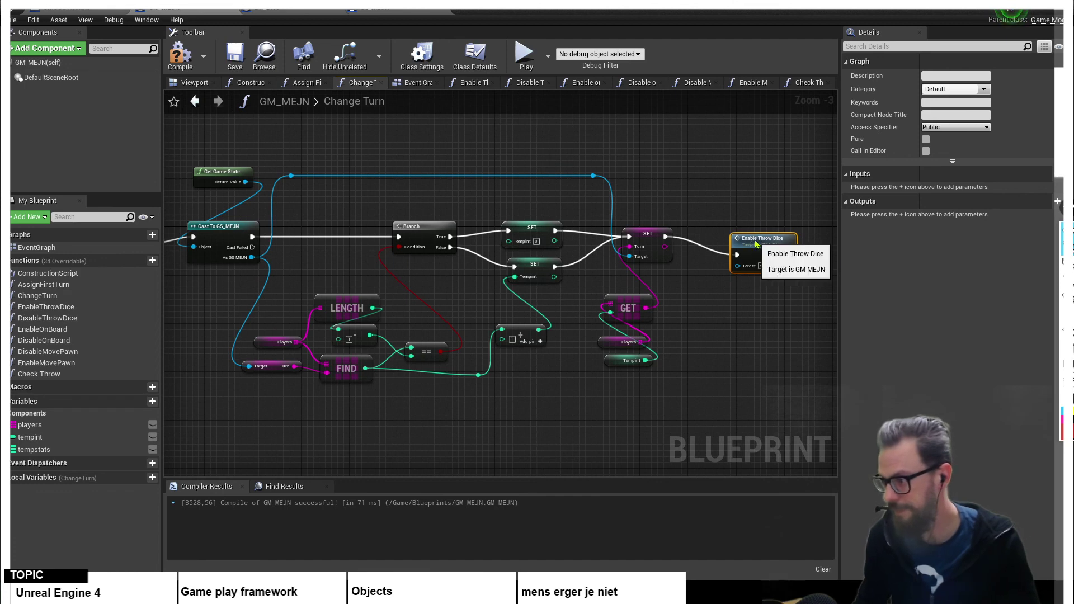
left_click_drag(750, 230, 750, 224)
left_click(707, 179)
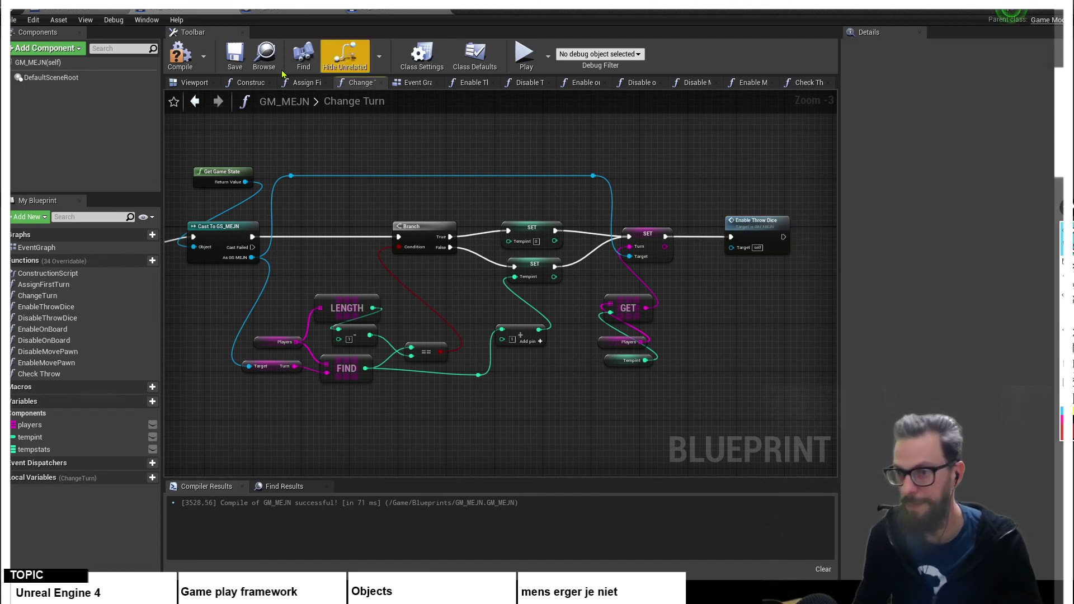
left_click(177, 67)
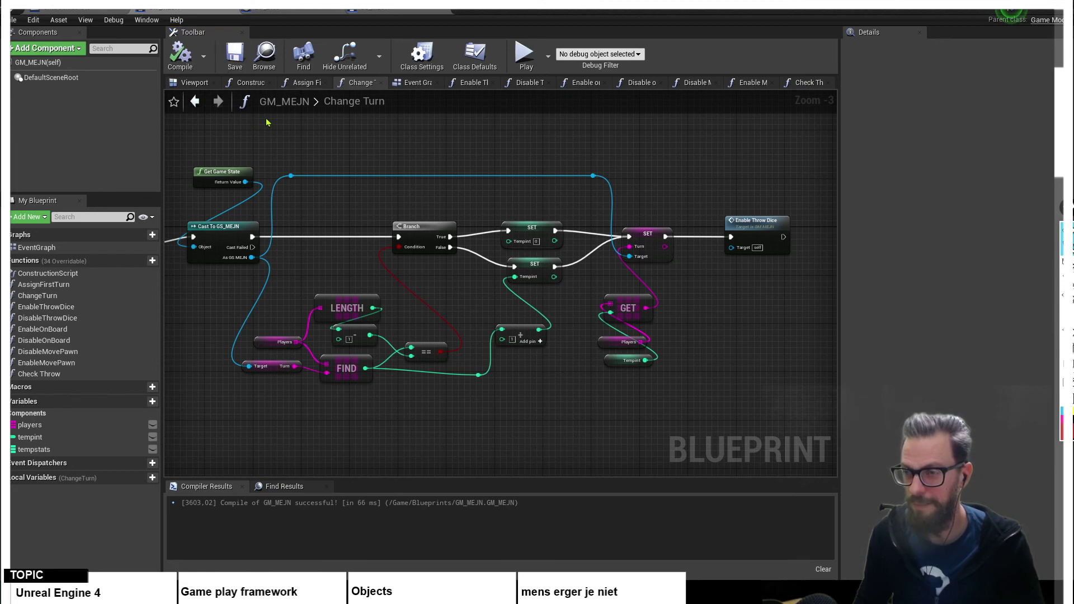
key("alt+p")
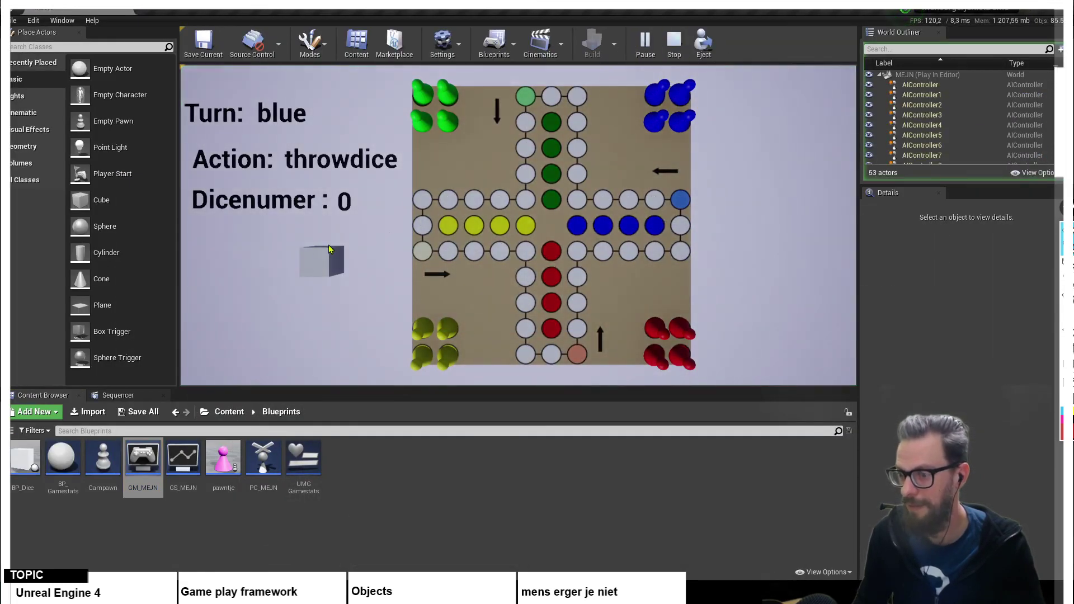
- Roll the dice for blue, check the 6 switches the action to onboard, then stop play
left_click(330, 250)
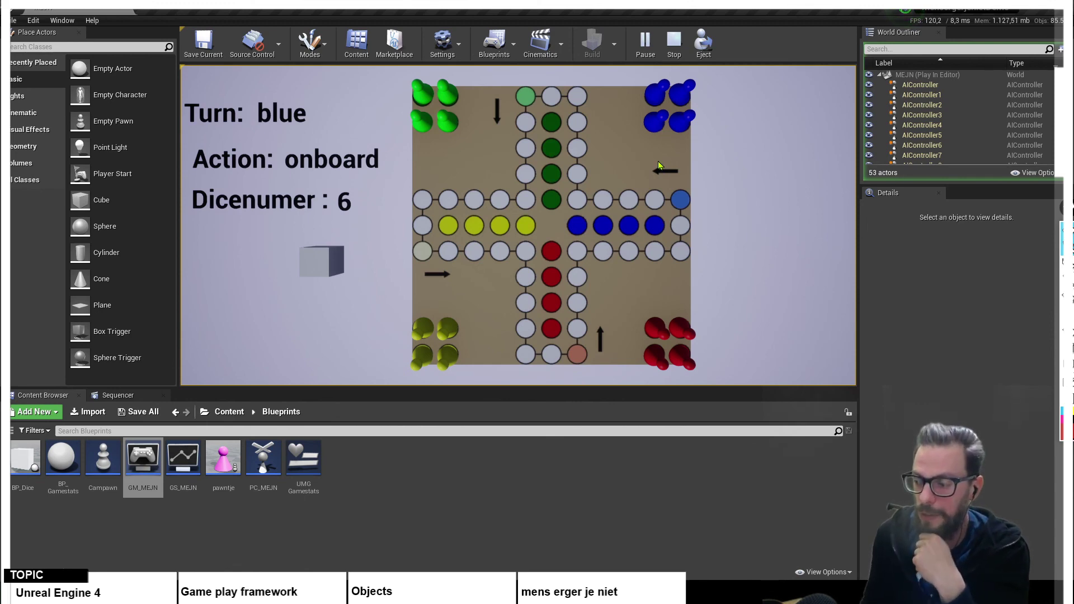
left_click(671, 52)
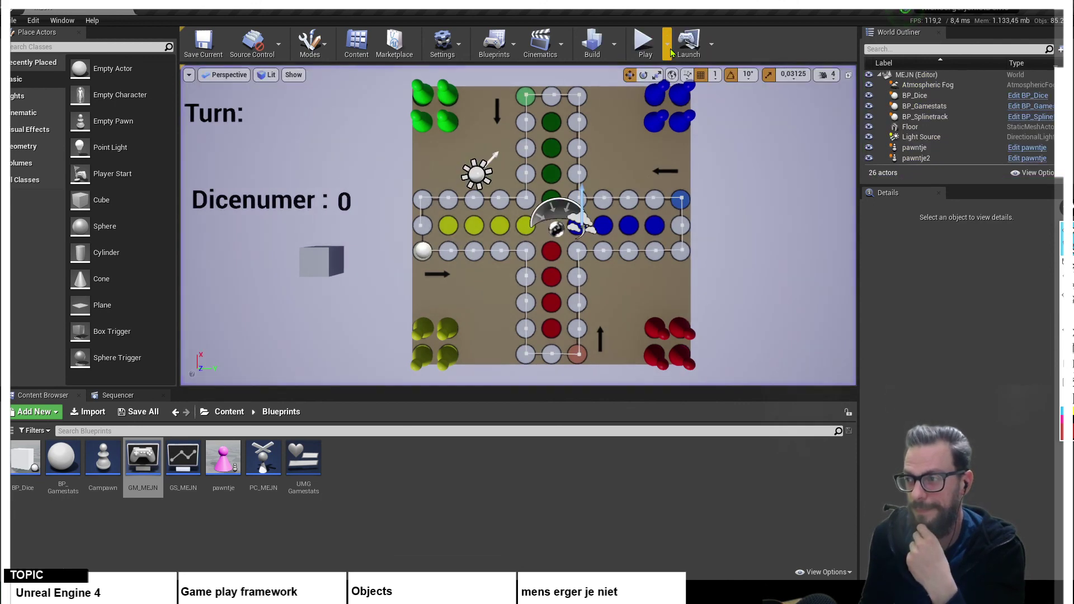